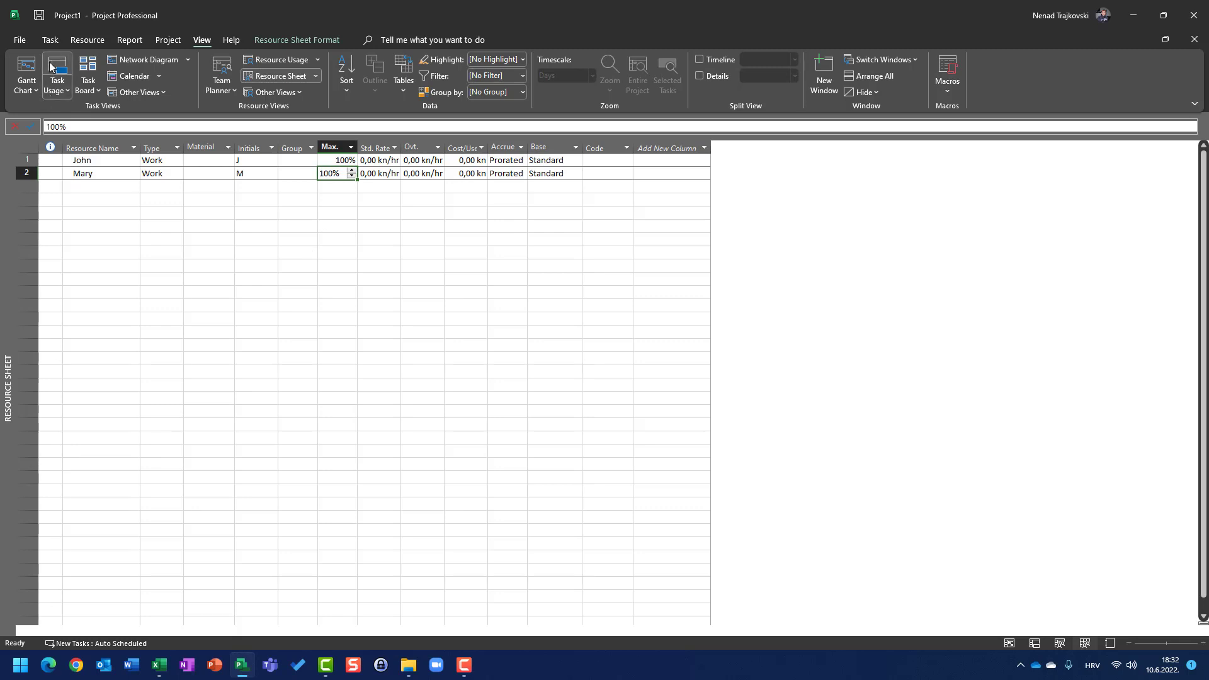
# Step: Display the Gantt Chart split with an enlarged Task Form, and switch the form to its Work details
pyautogui.click(35, 65)
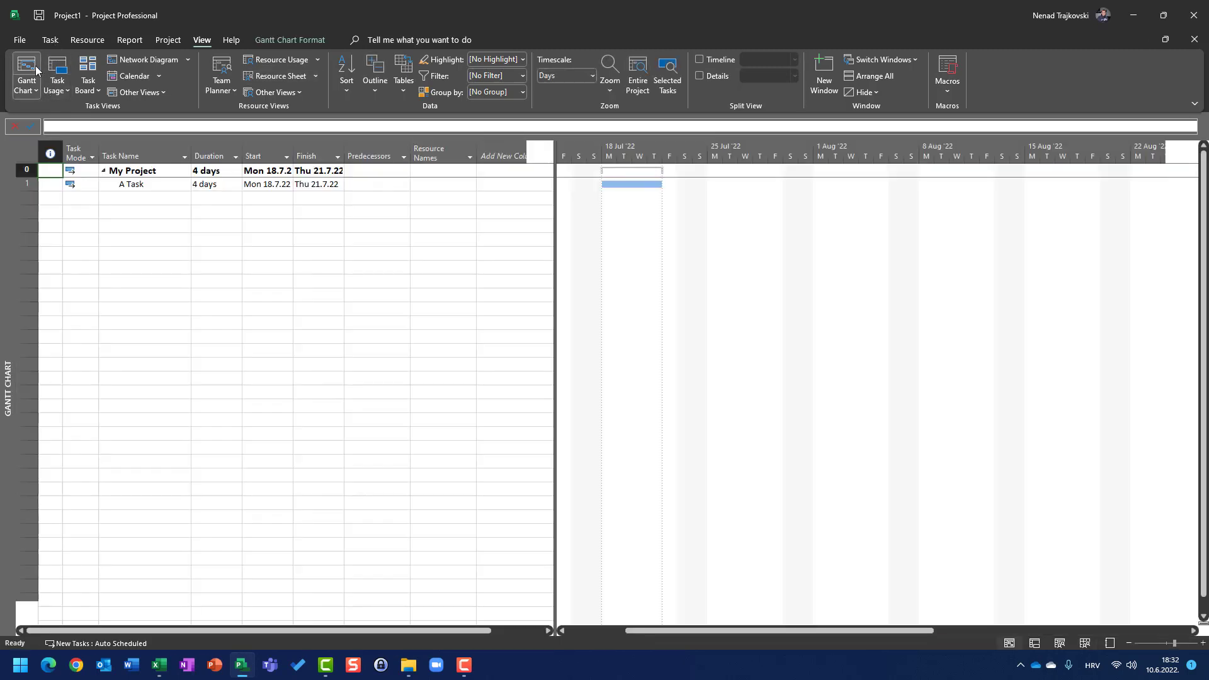
pyautogui.click(699, 76)
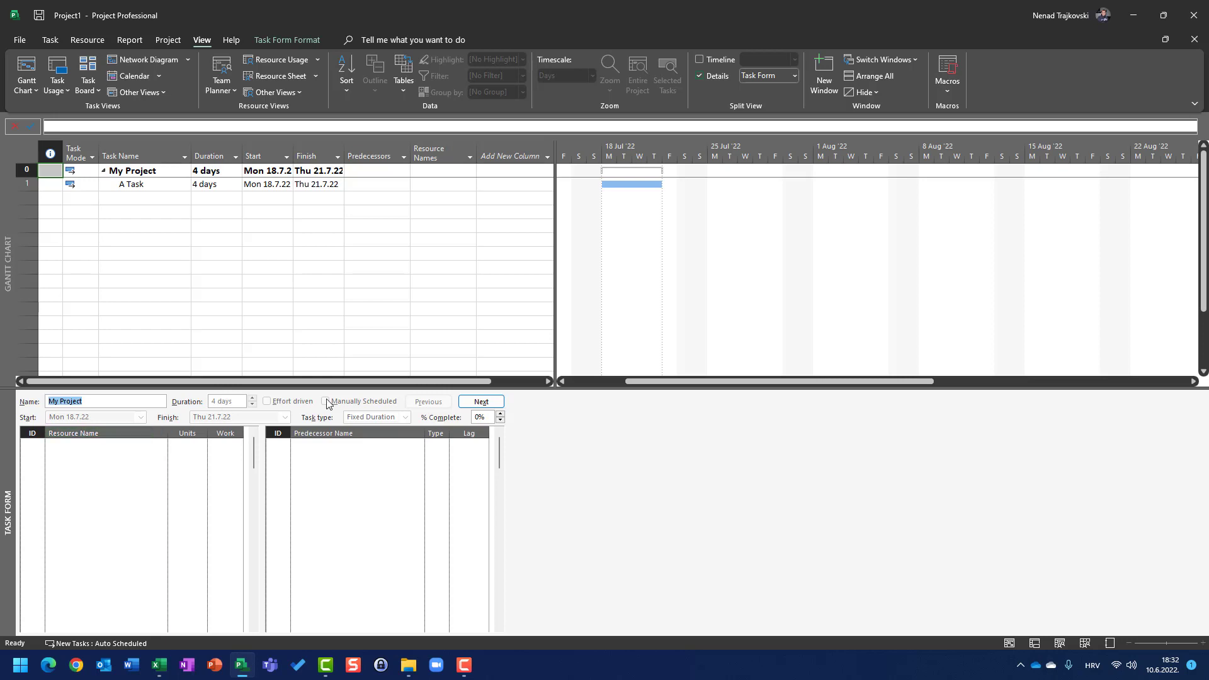
pyautogui.moveTo(339, 386); pyautogui.dragTo(305, 237)
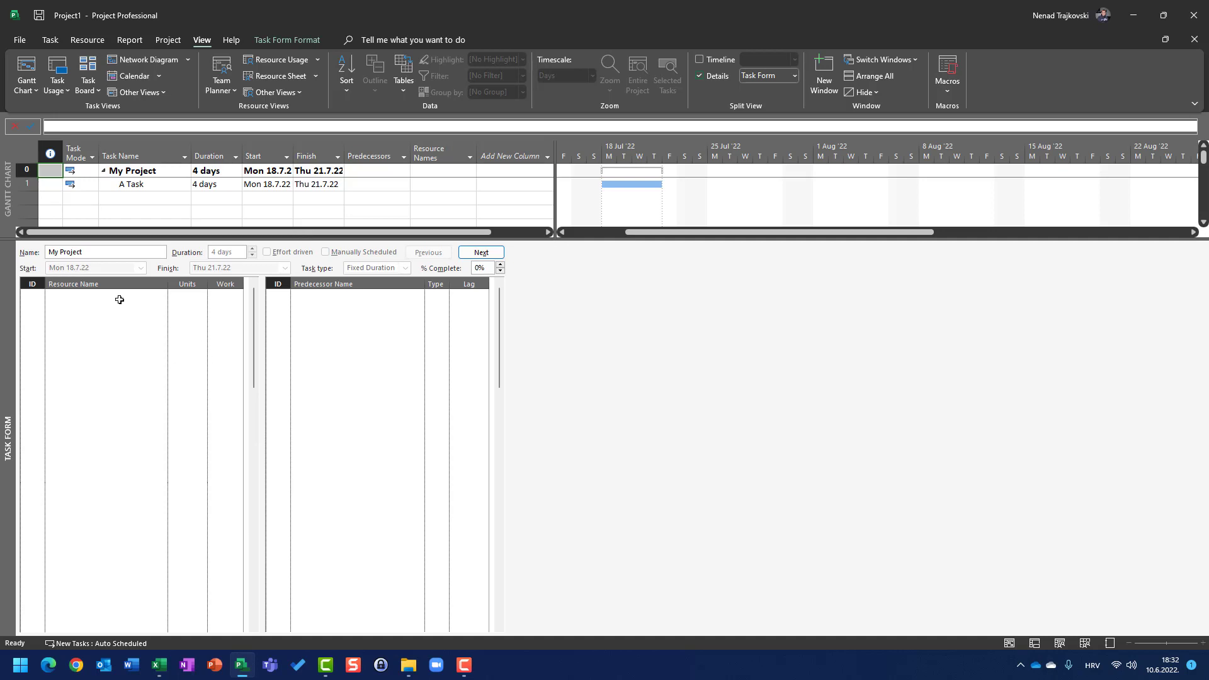
pyautogui.rightClick(135, 329)
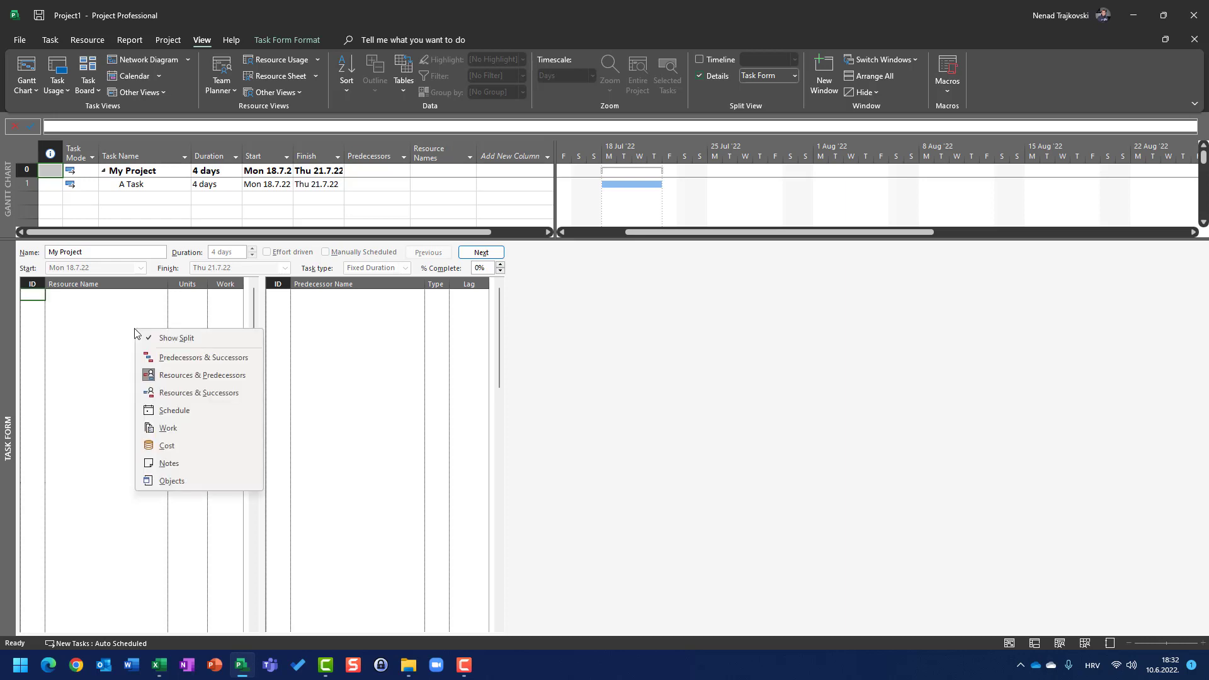
pyautogui.click(180, 429)
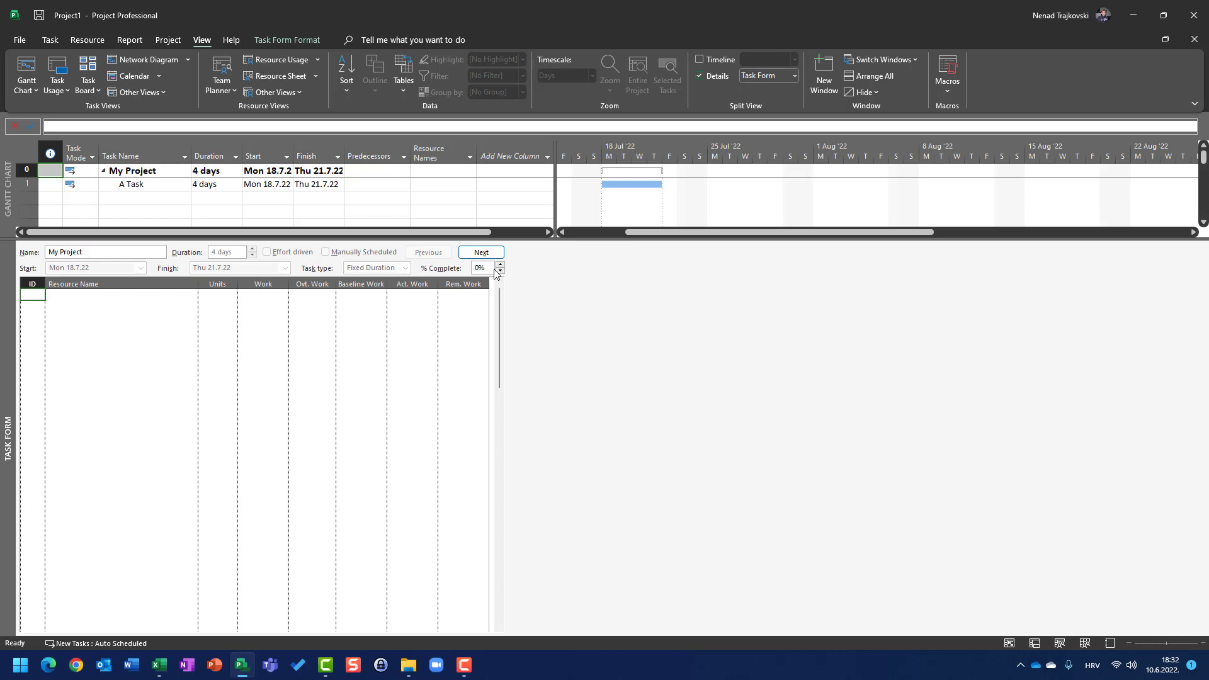
# Step: Add a Work column to the Gantt Chart table and slightly enlarge the table pane above the form
pyautogui.click(547, 156)
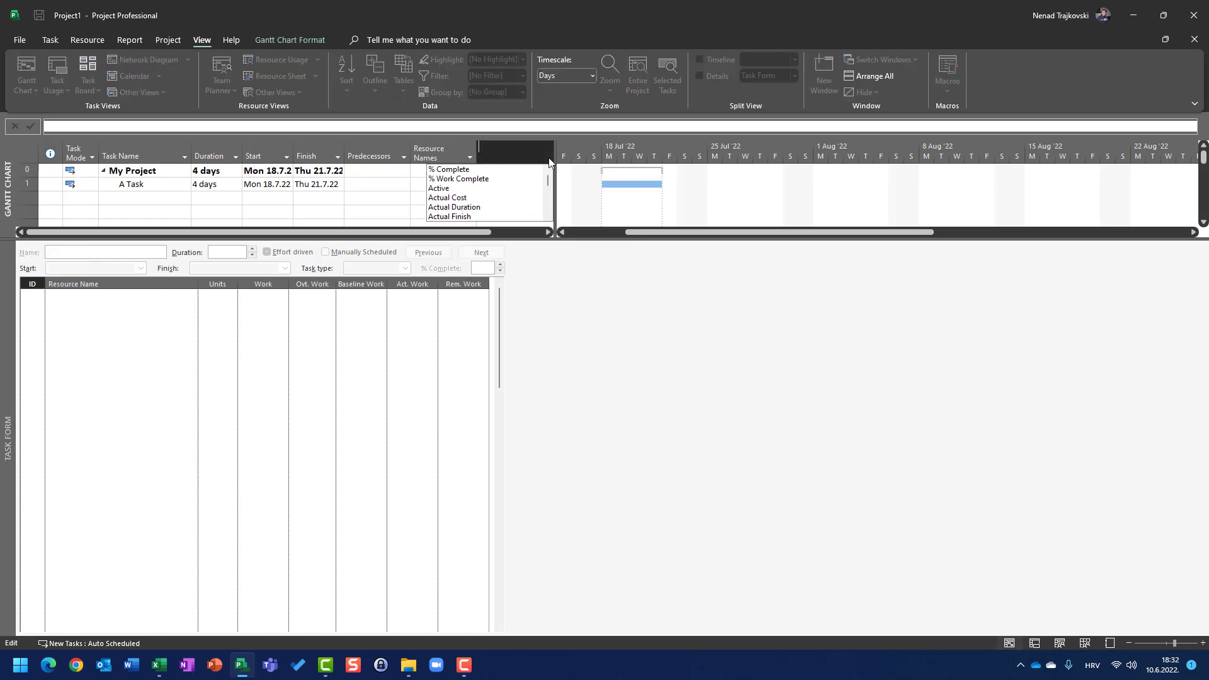
pyautogui.write('work')
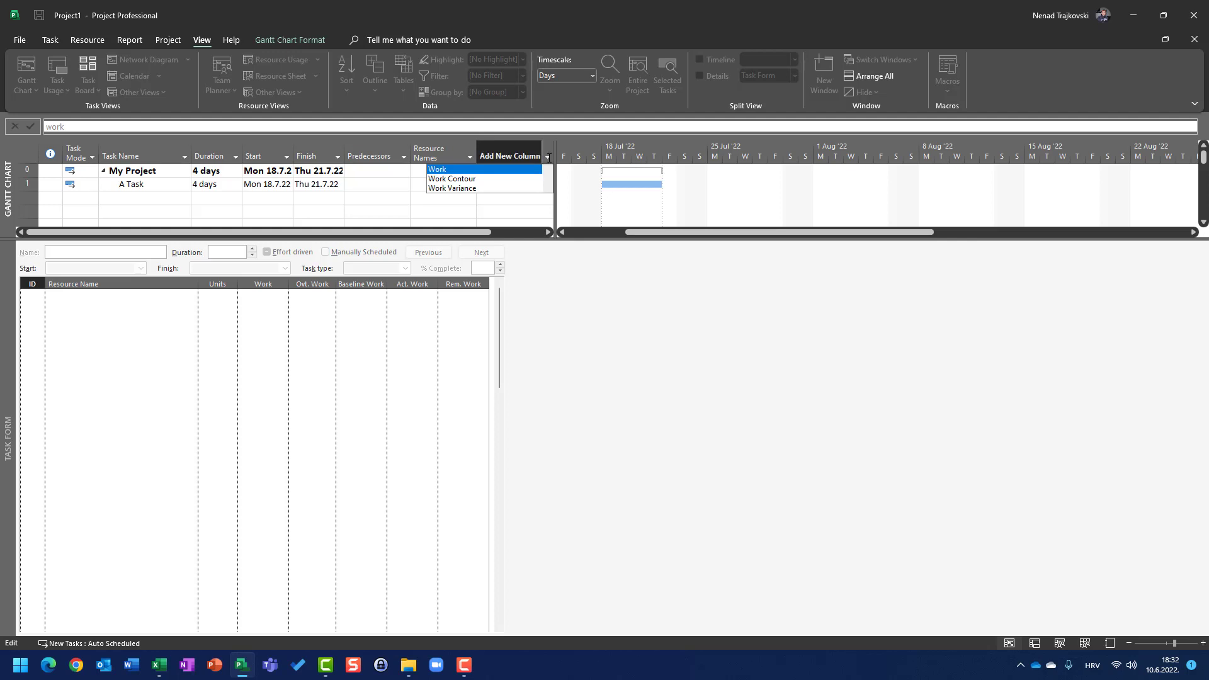
pyautogui.press('Return')
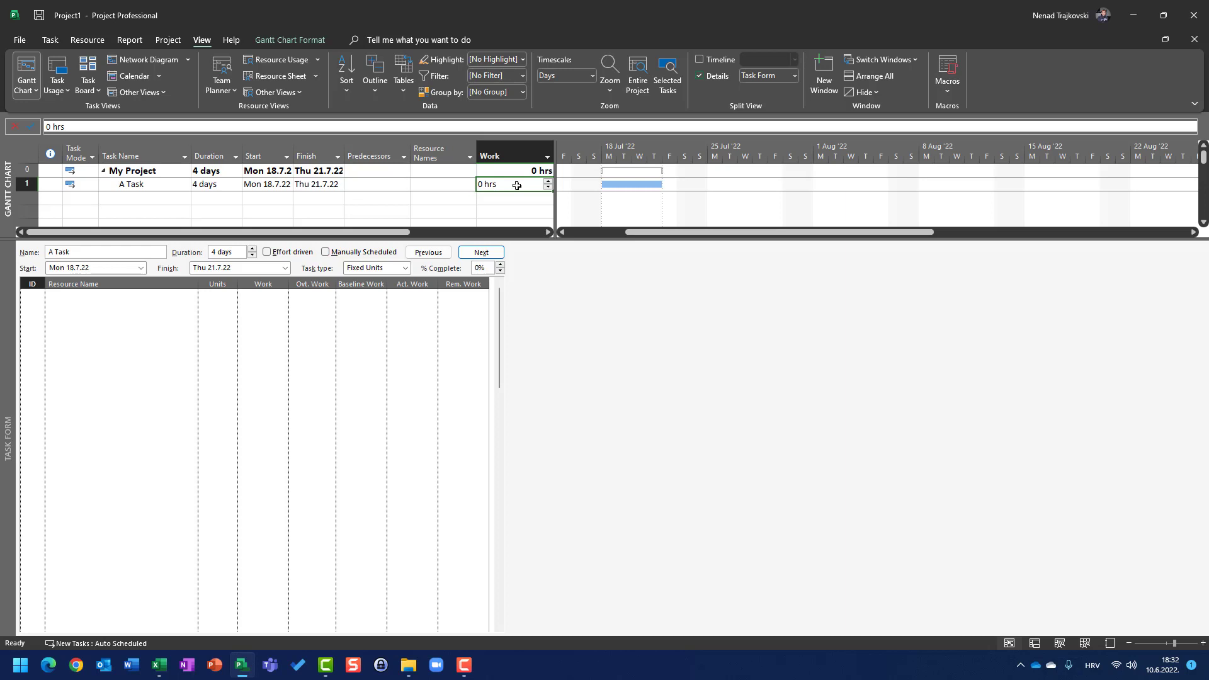
pyautogui.moveTo(399, 239); pyautogui.dragTo(553, 248)
# Step: Assign the first resource from the resource sheet to A Task with default units
pyautogui.click(189, 308)
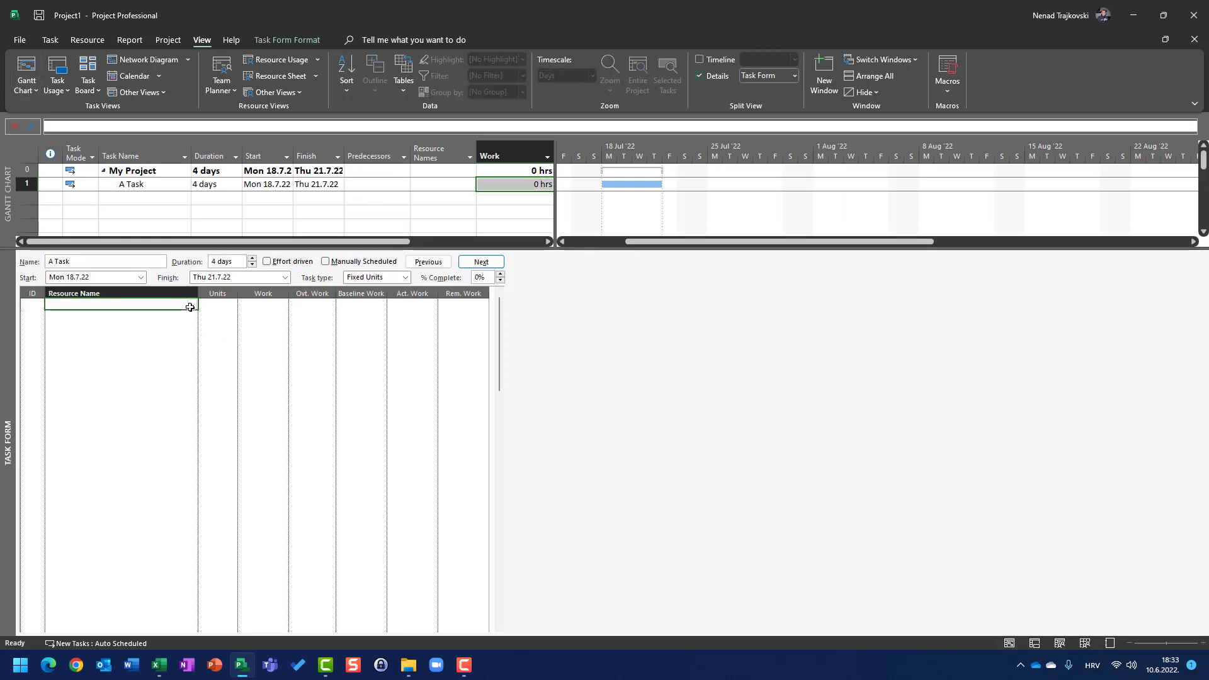
pyautogui.click(191, 305)
pyautogui.click(181, 314)
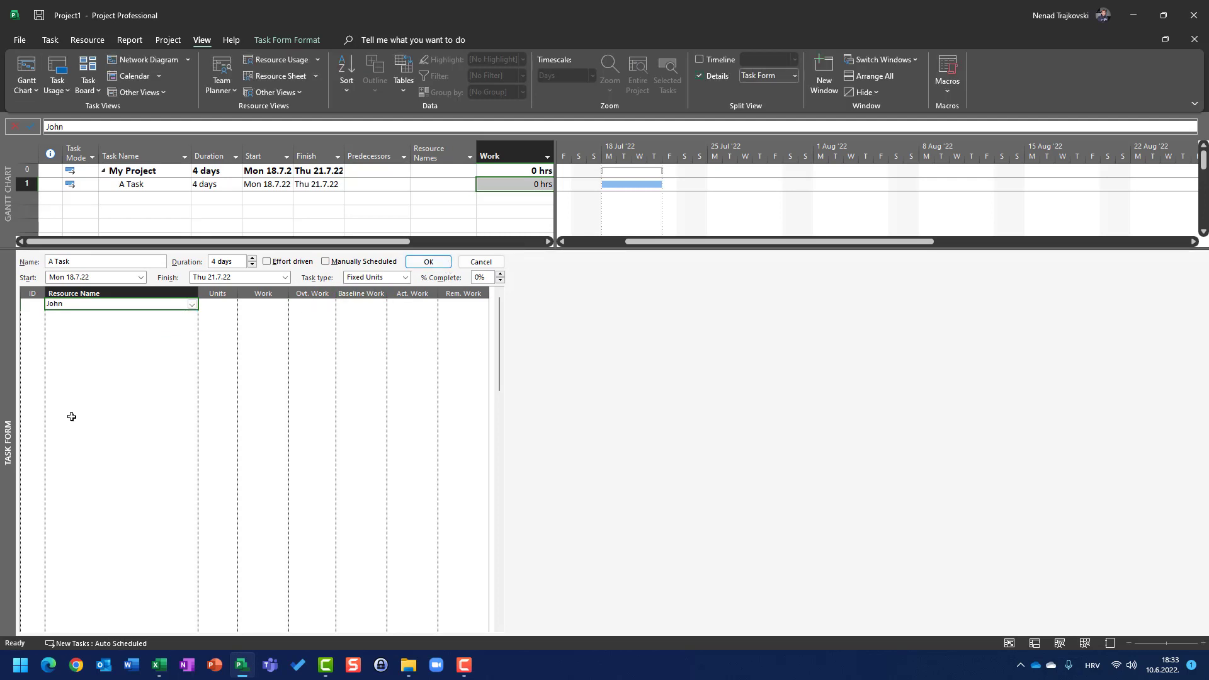
pyautogui.click(428, 263)
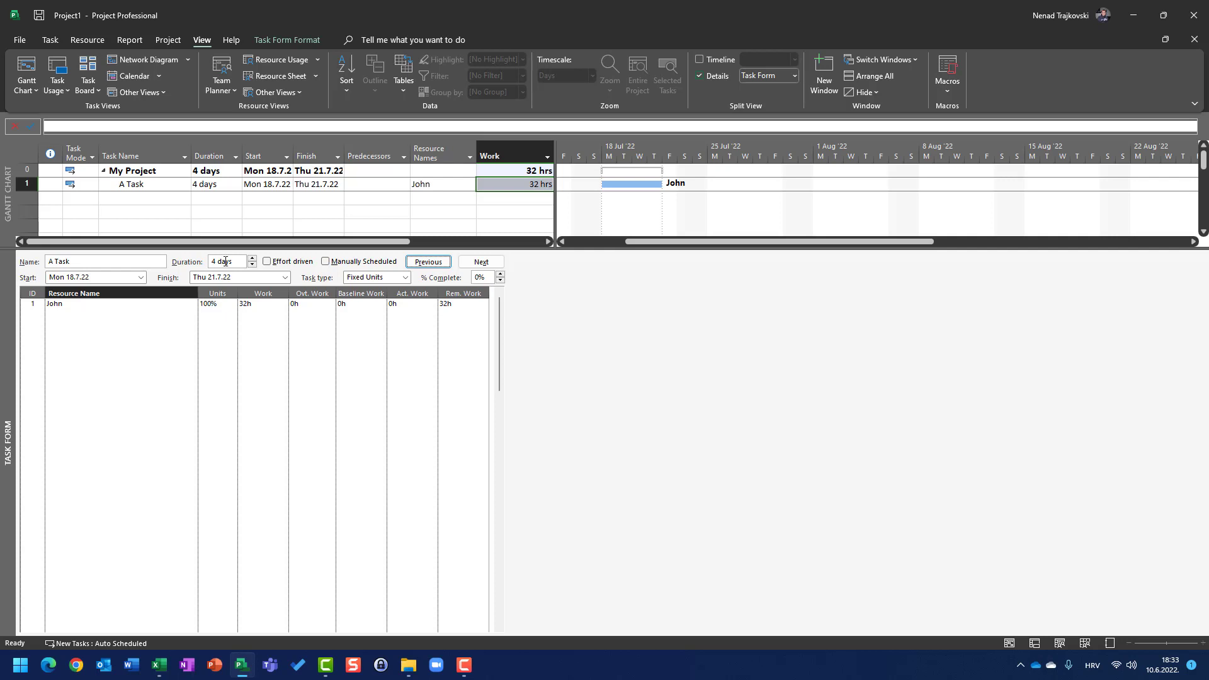
# Step: Review the Monday to Friday working times of the default work week in the first resource's calendar
pyautogui.click(207, 209)
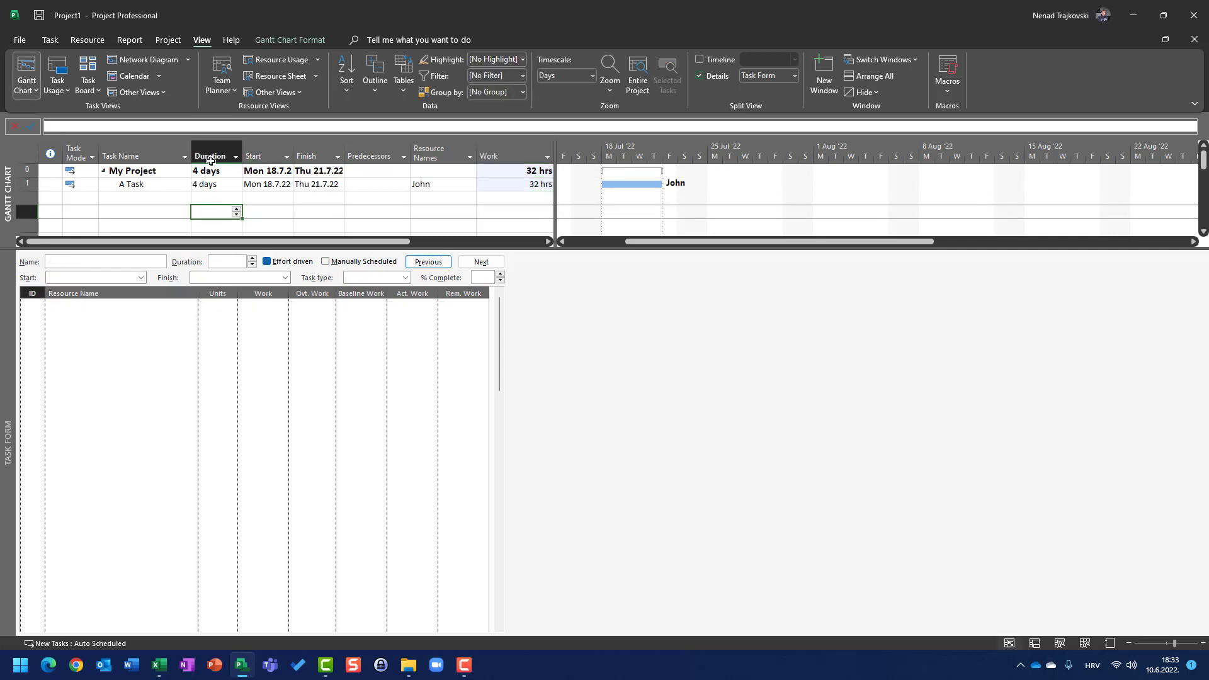
pyautogui.click(262, 76)
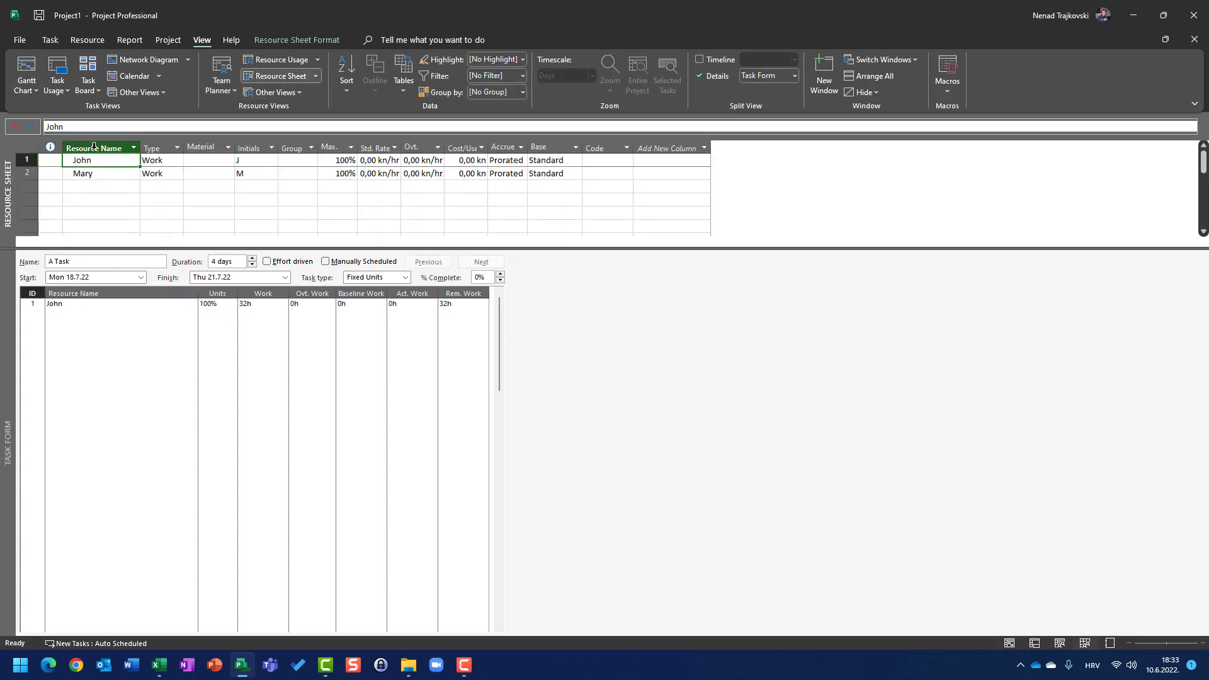
pyautogui.click(168, 40)
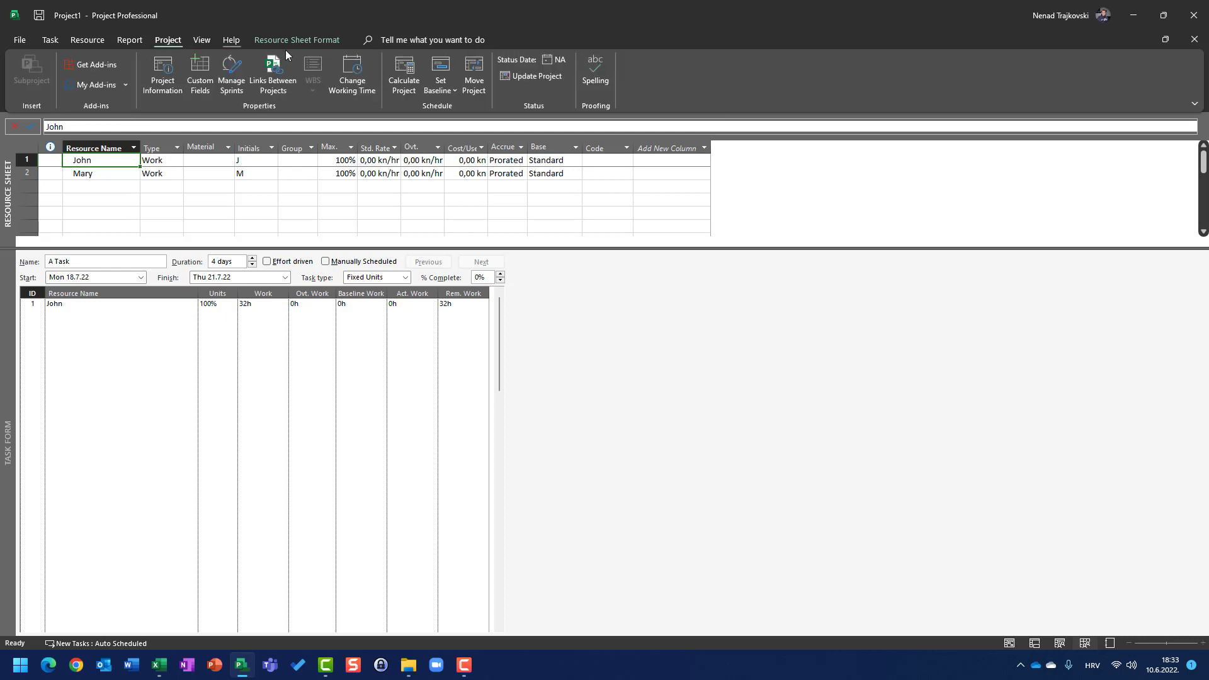
pyautogui.click(351, 76)
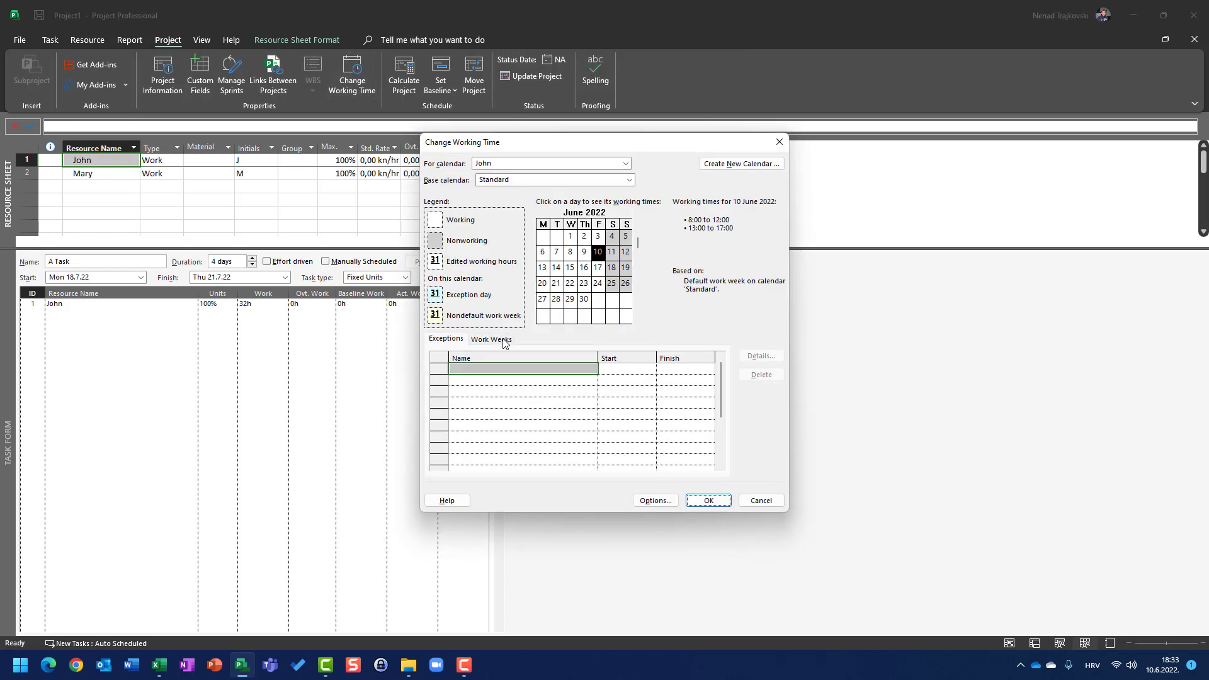
pyautogui.click(503, 340)
pyautogui.click(748, 357)
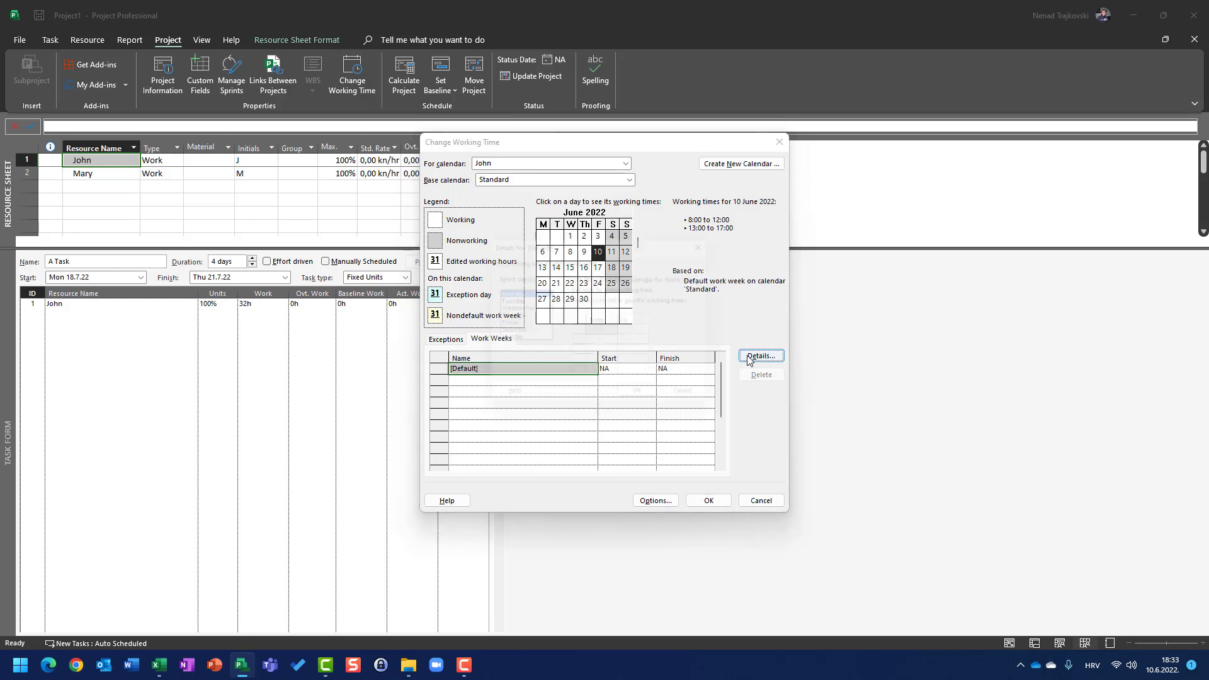
pyautogui.keyDown('shift'); pyautogui.click(514, 326); pyautogui.keyUp('shift')
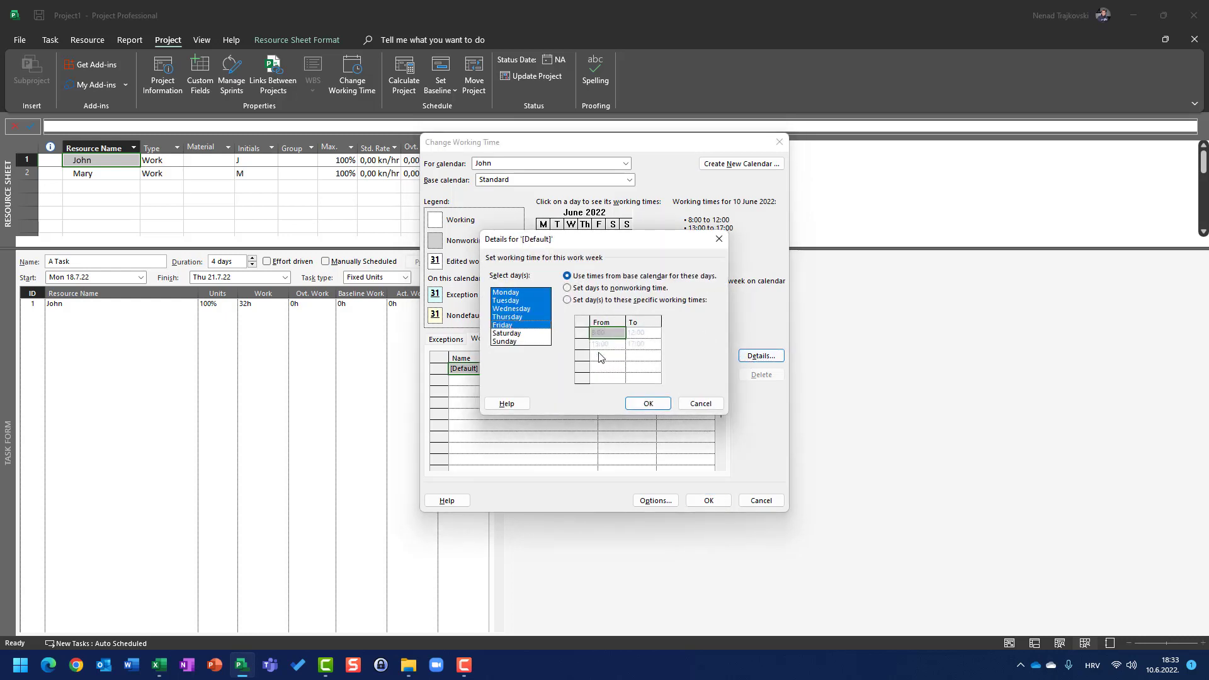
pyautogui.click(648, 405)
pyautogui.press('Return')
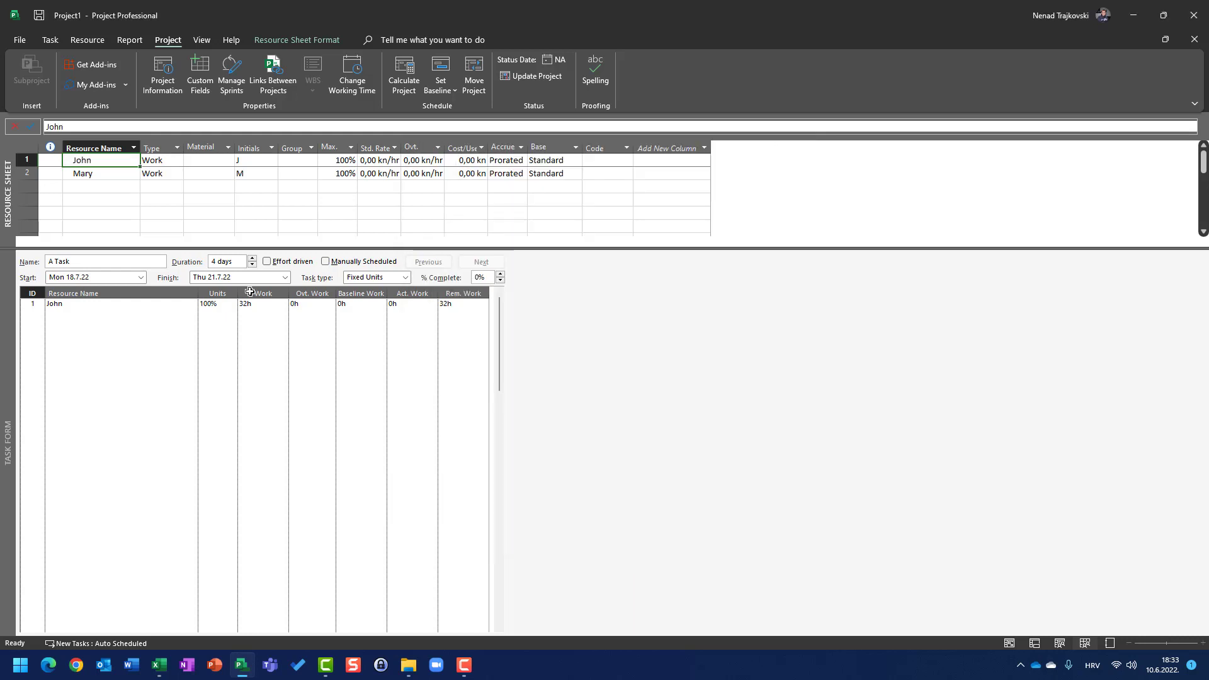
# Step: Check the hours per day setting in the project's Schedule options
pyautogui.click(96, 174)
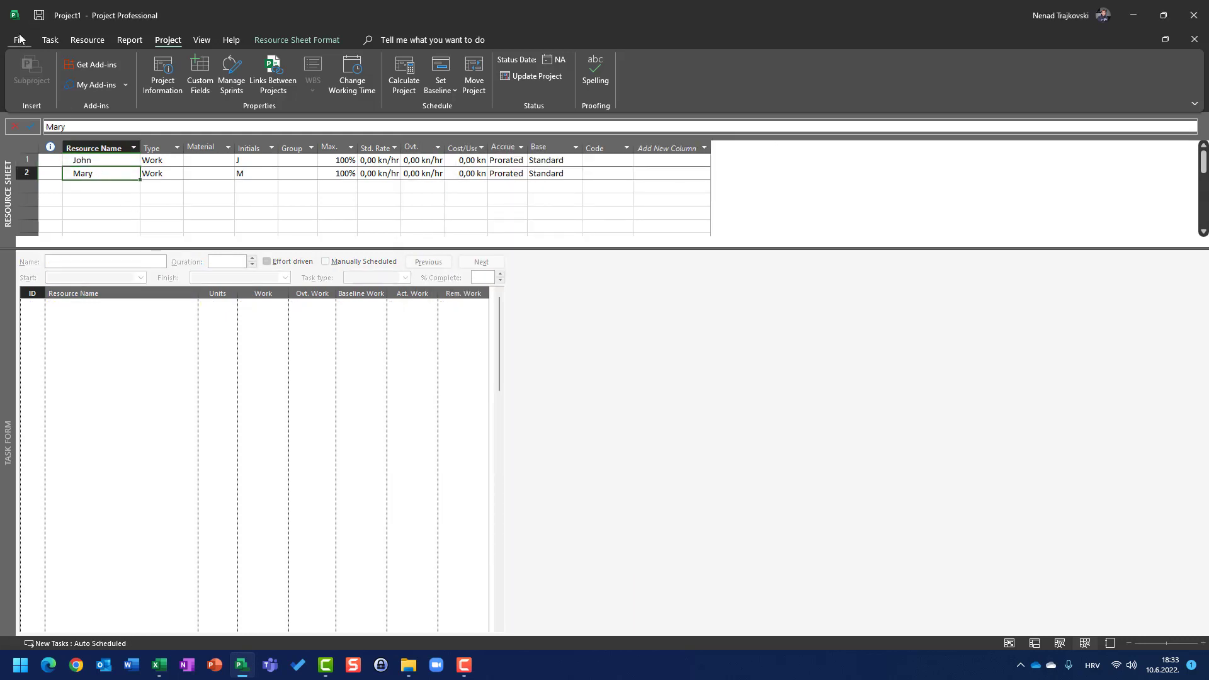
pyautogui.click(19, 39)
pyautogui.click(66, 624)
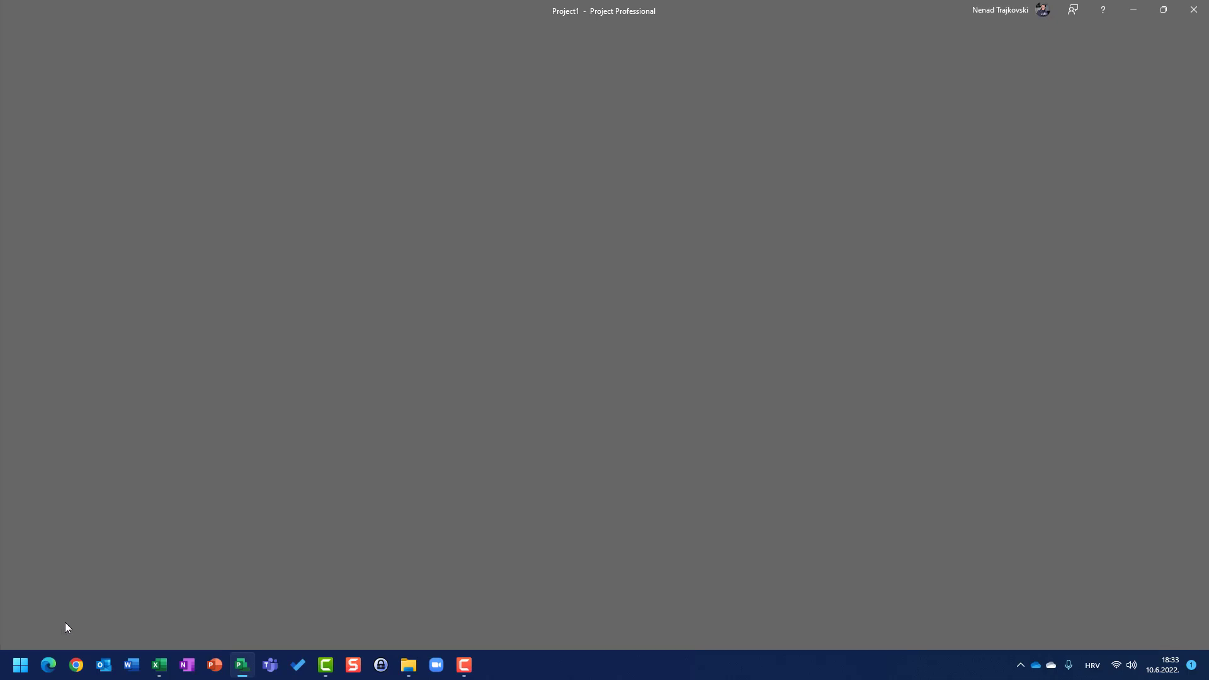
pyautogui.click(383, 179)
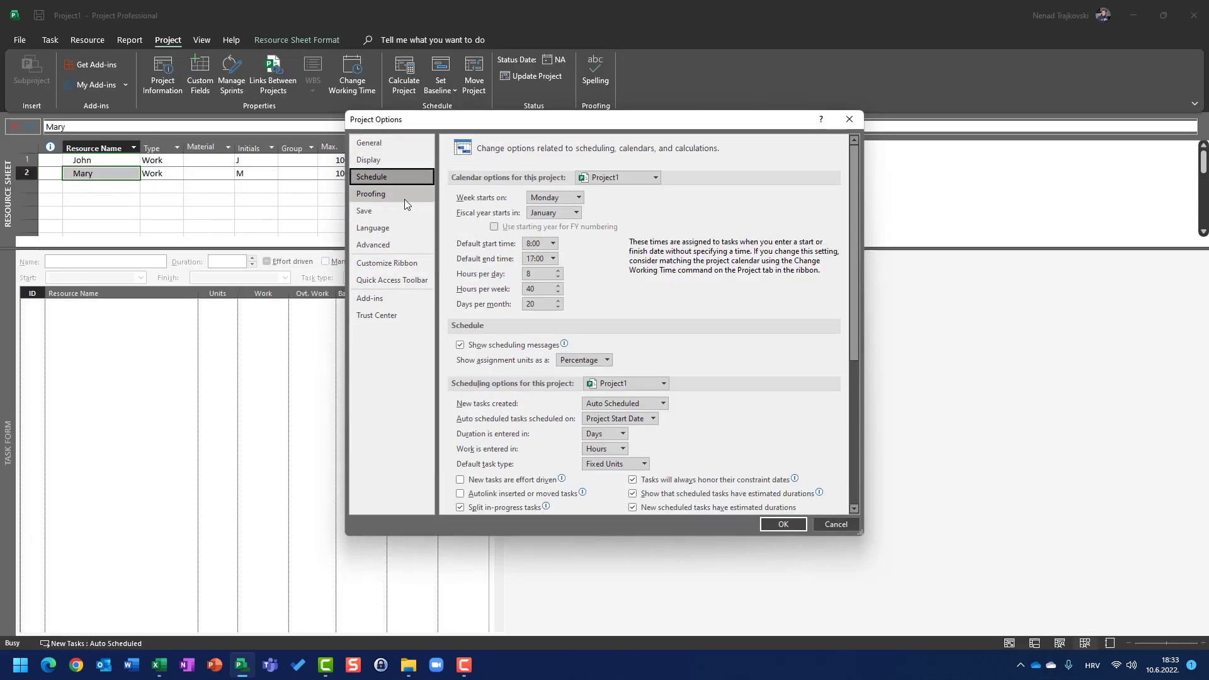
pyautogui.doubleClick(548, 272)
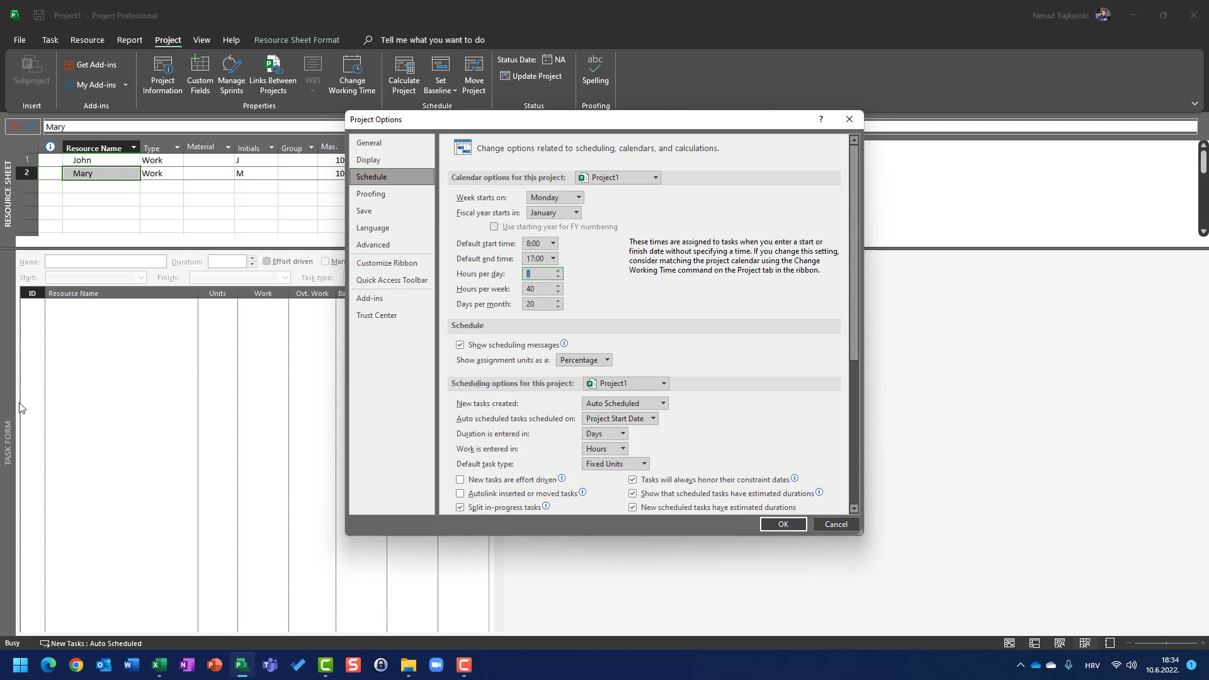
pyautogui.press('Return')
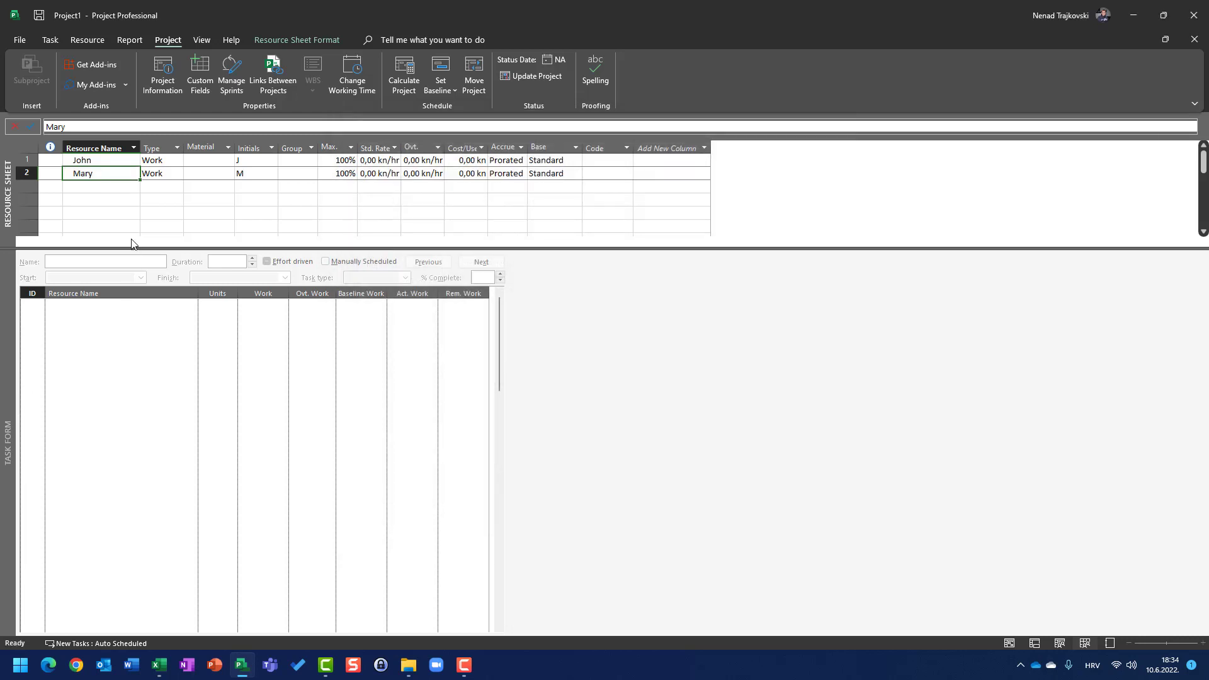
# Step: Return to the Gantt Chart and assign the second resource to A Task at 50% units
pyautogui.click(50, 40)
pyautogui.click(63, 69)
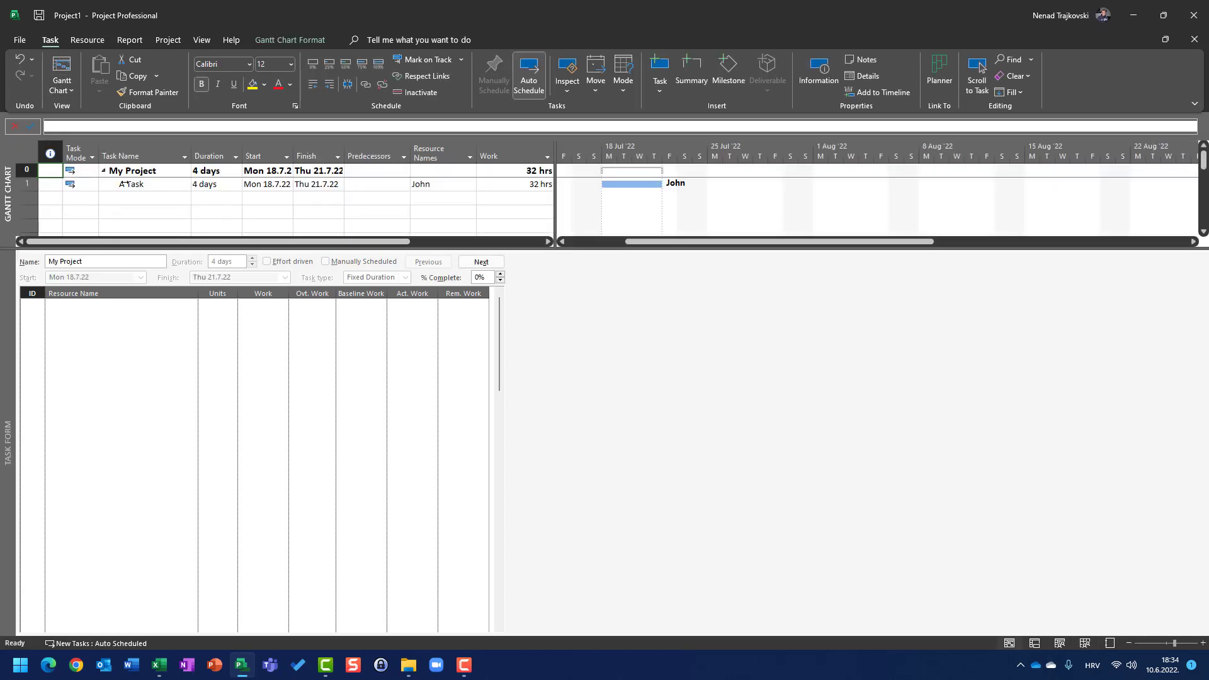
pyautogui.click(122, 184)
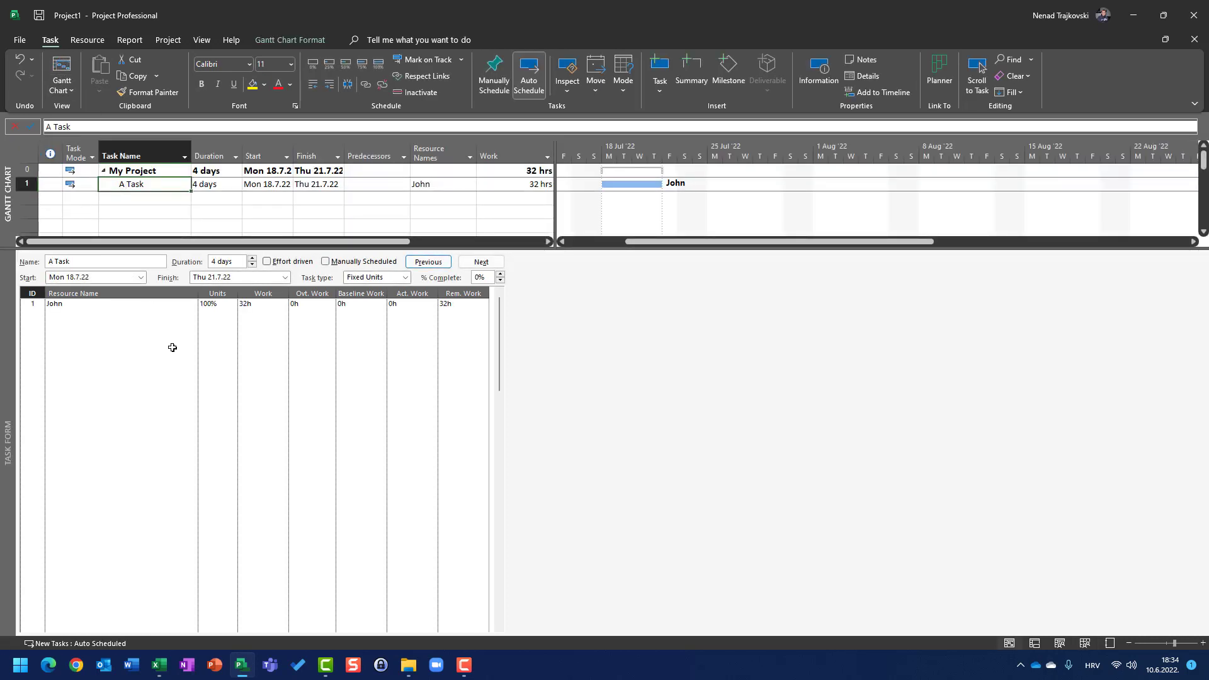
pyautogui.click(181, 315)
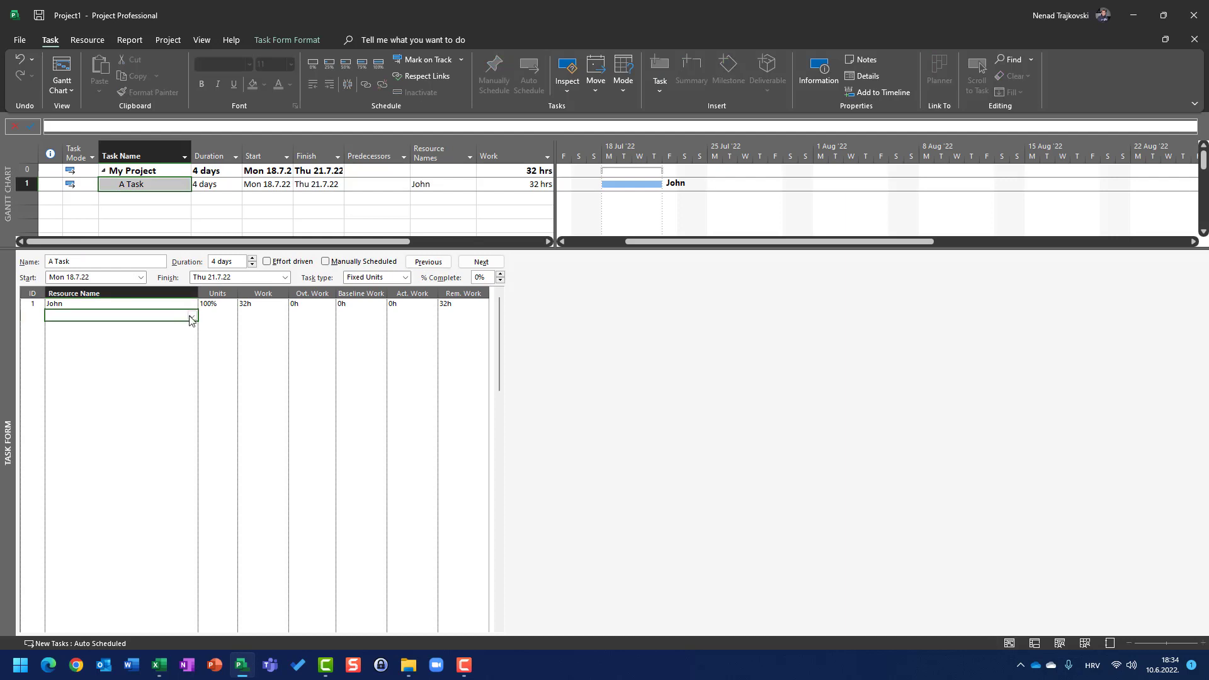
pyautogui.click(192, 316)
pyautogui.click(168, 335)
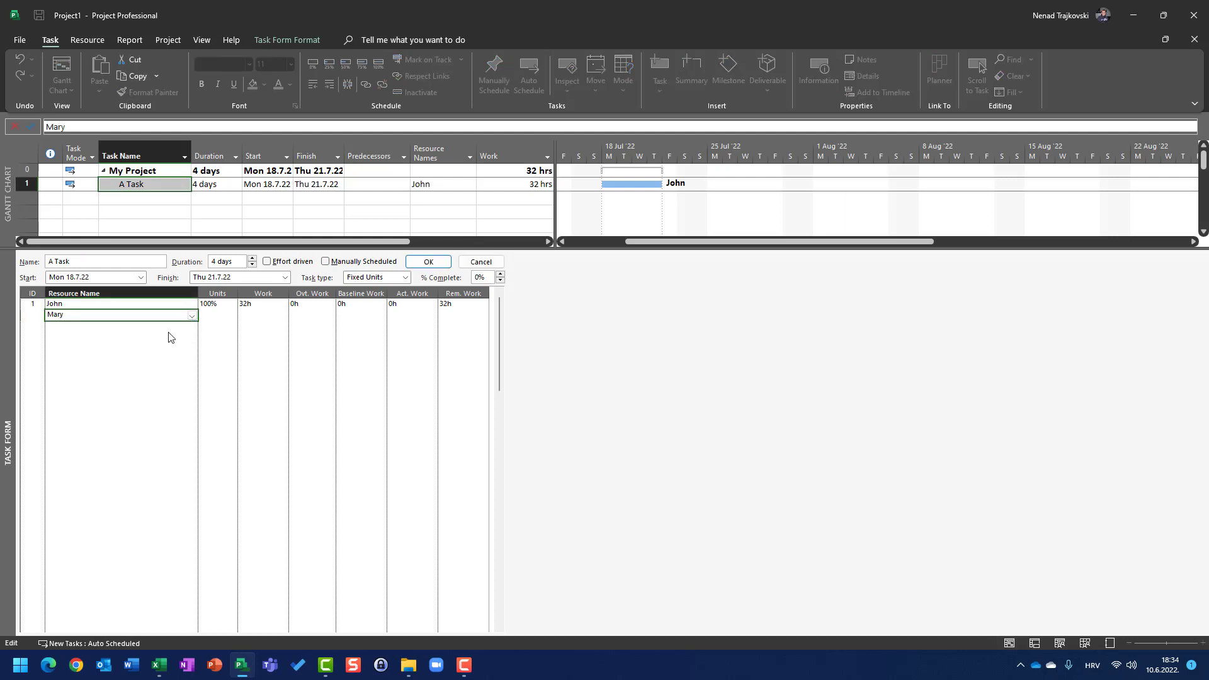
pyautogui.click(208, 315)
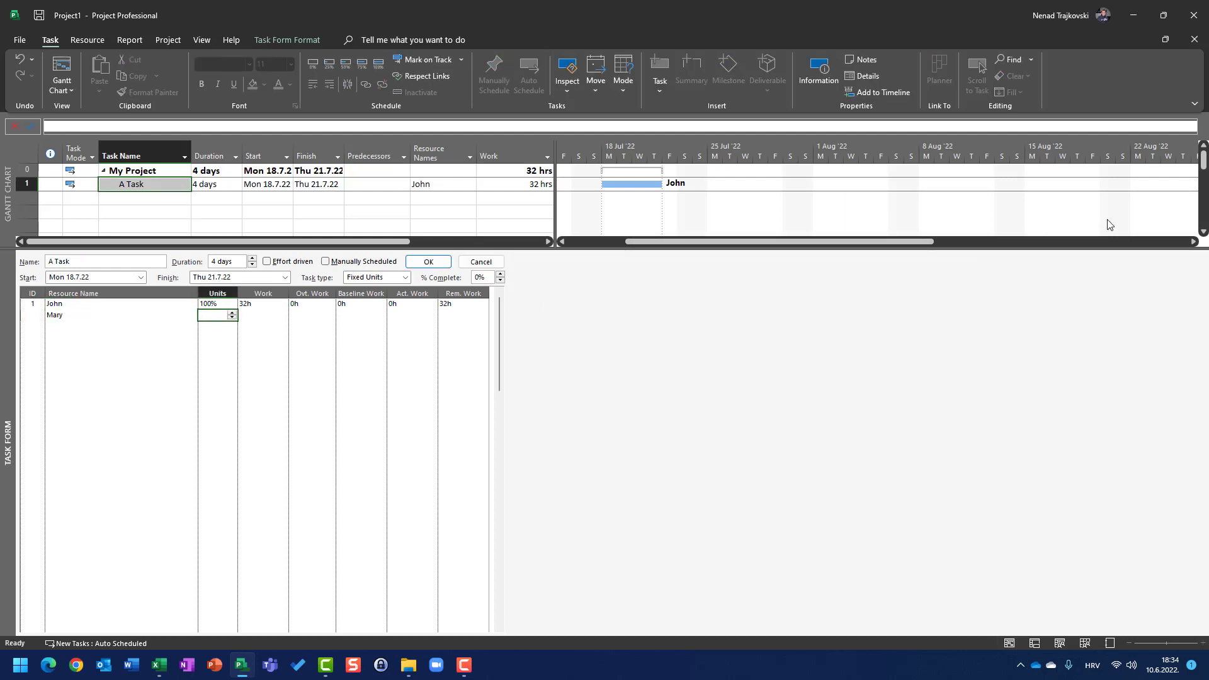
pyautogui.write('50')
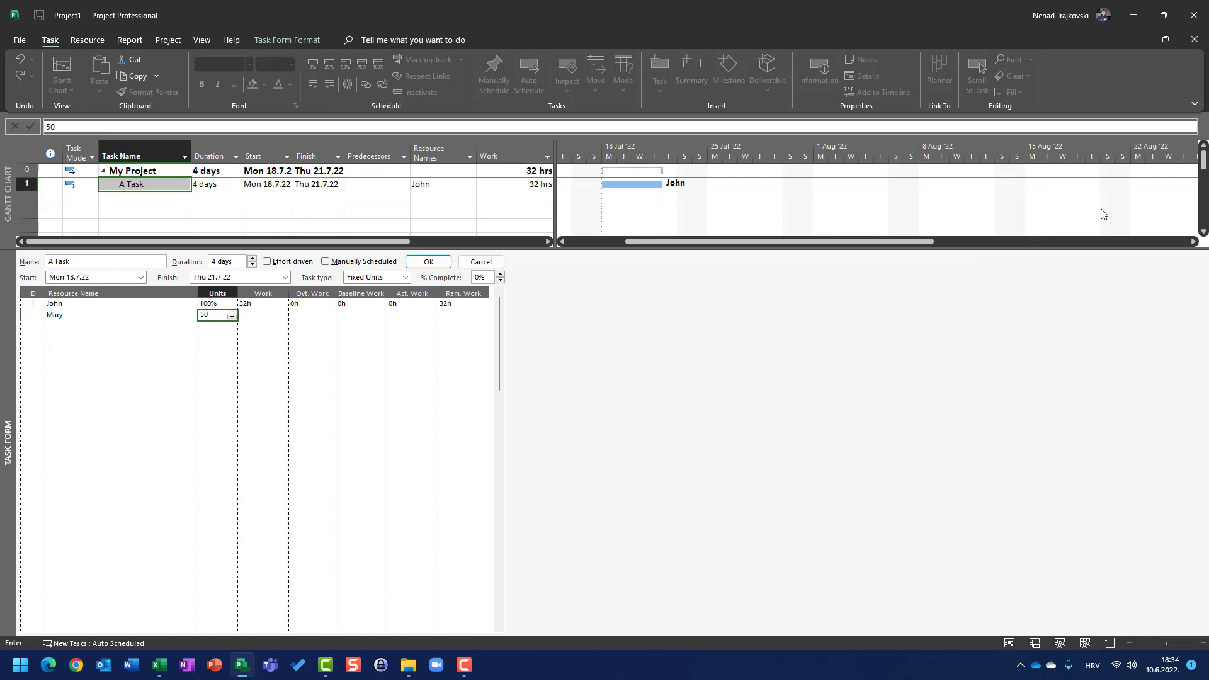
pyautogui.click(428, 261)
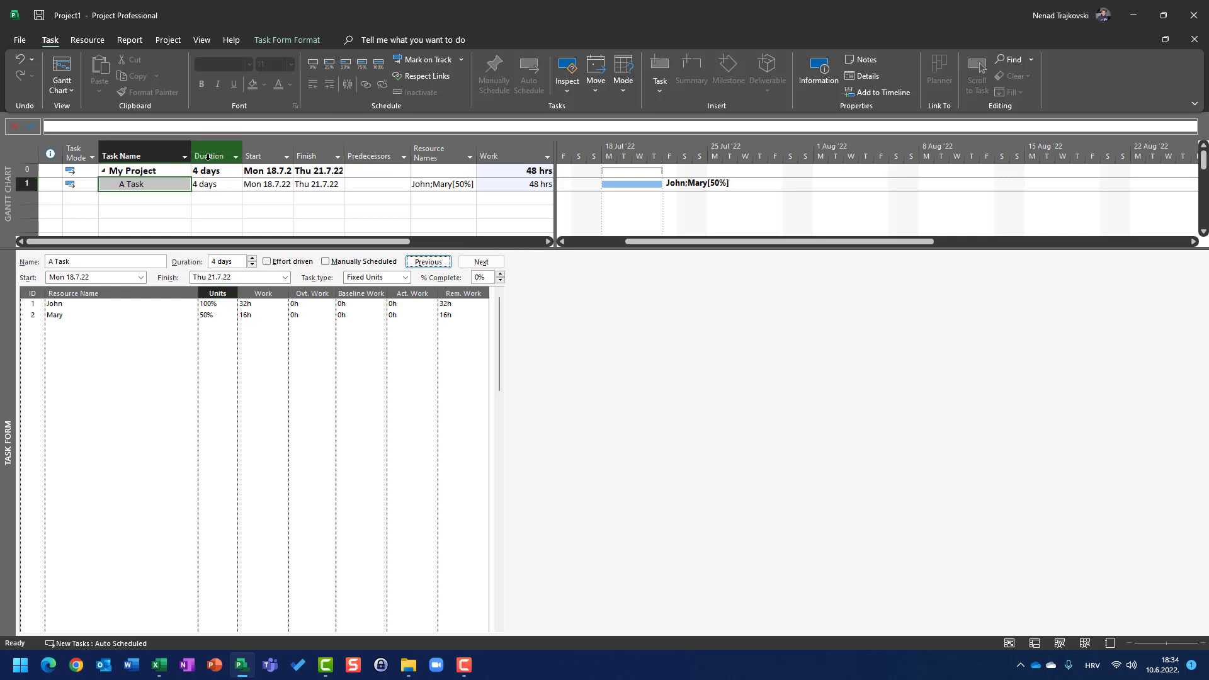
# Step: Remove both resource assignments from A Task
pyautogui.click(211, 184)
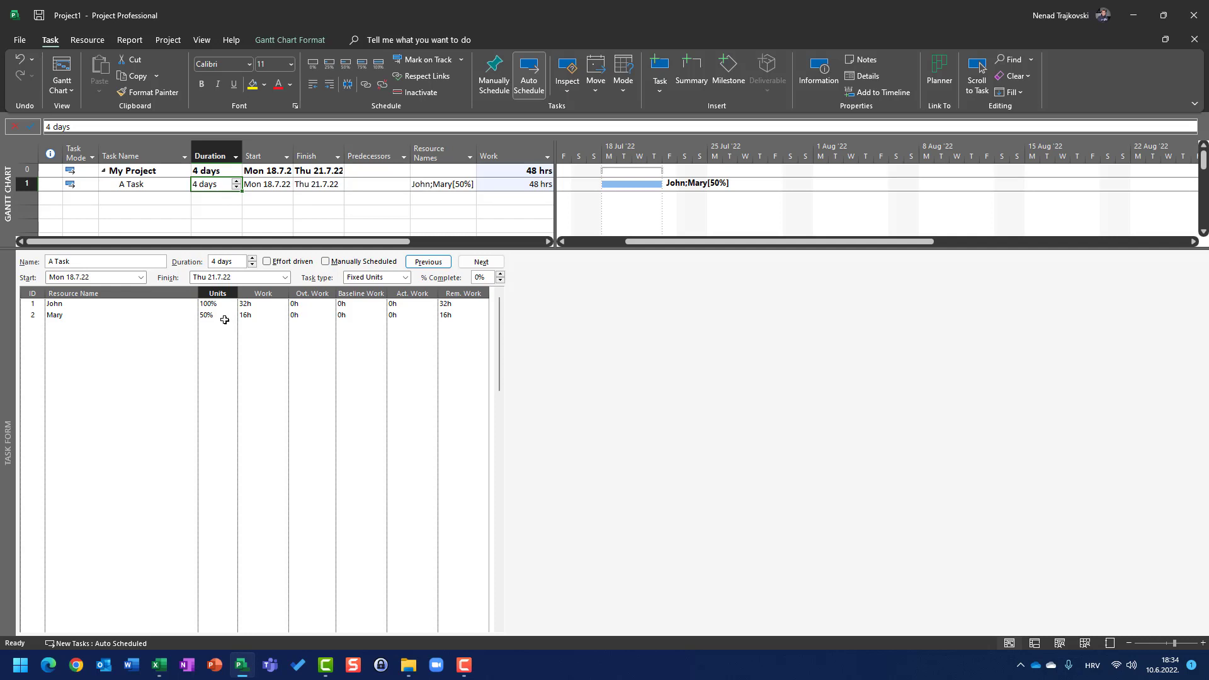
pyautogui.click(257, 316)
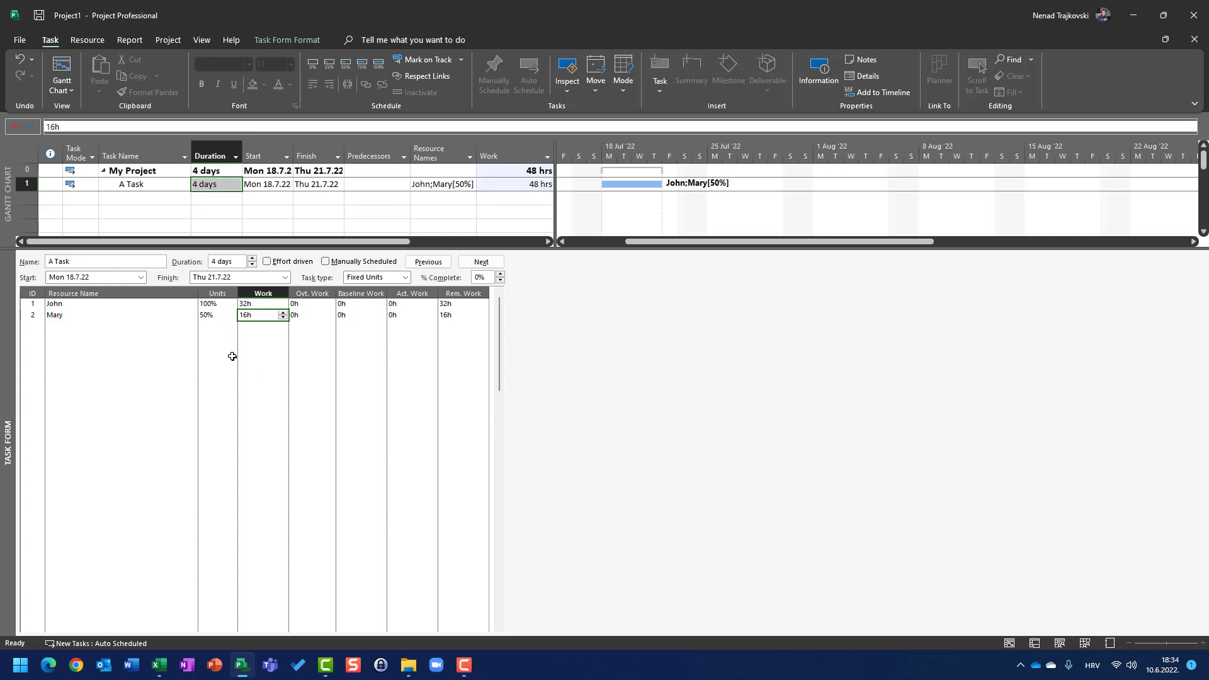
pyautogui.click(58, 304)
pyautogui.press('Delete')
pyautogui.press('Delete')
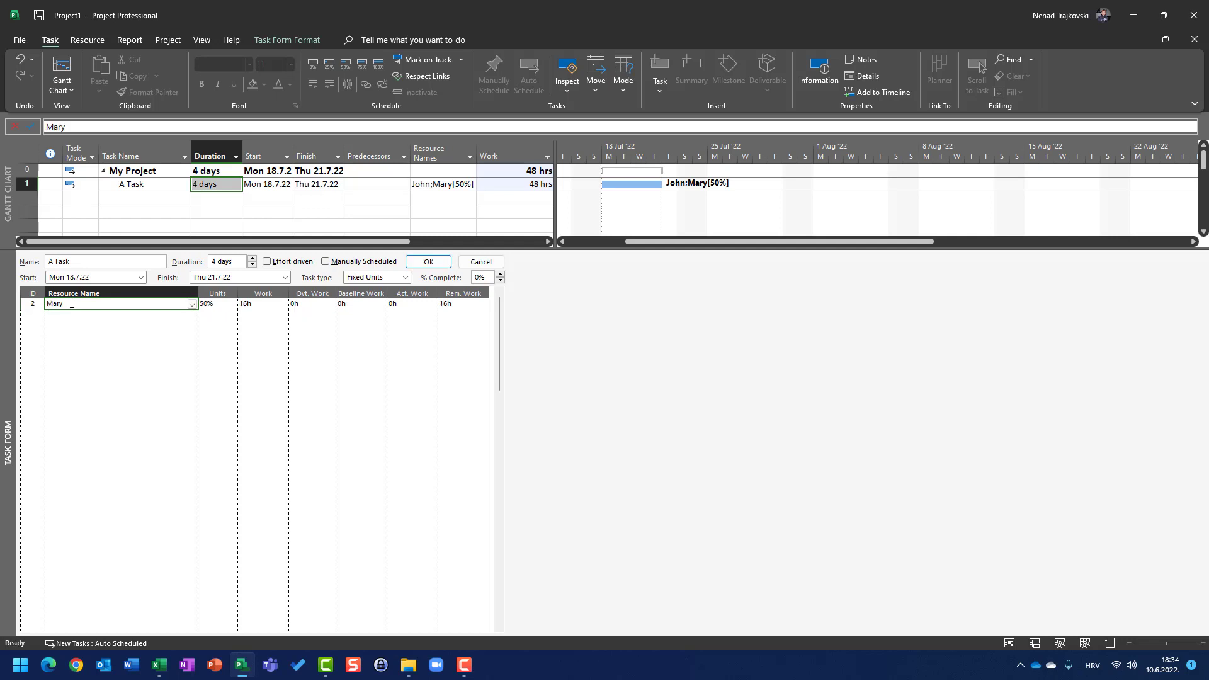
pyautogui.click(413, 260)
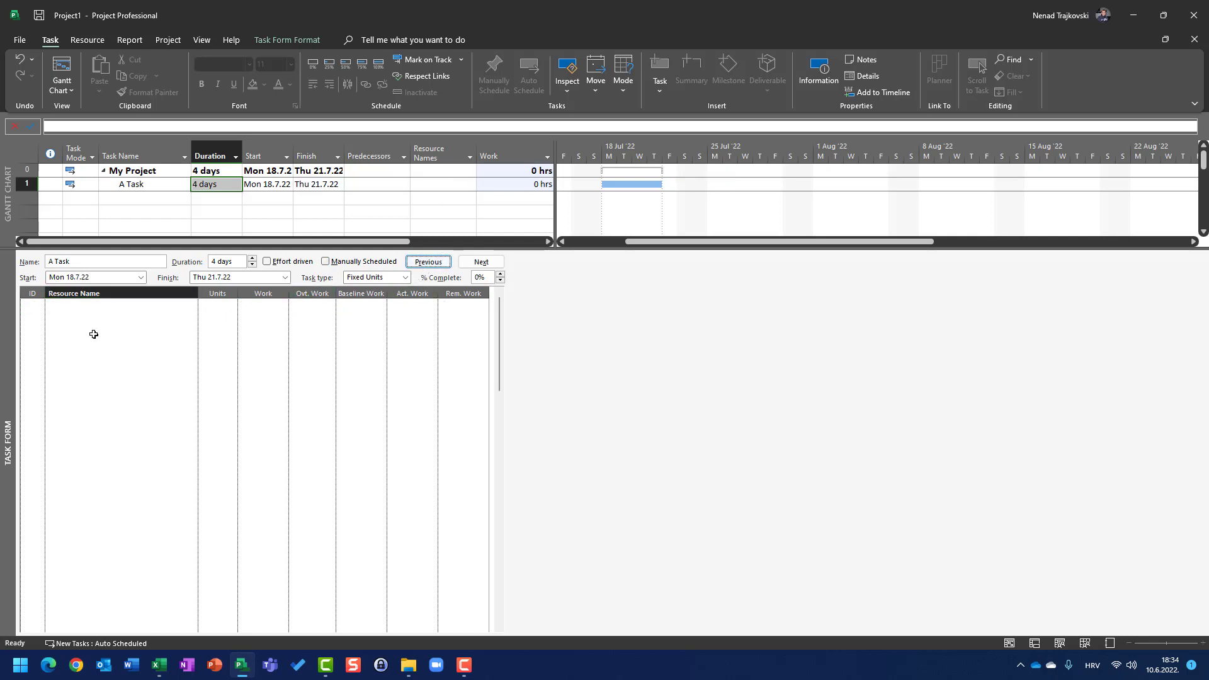
# Step: Assign the first resource to A Task at 100% units
pyautogui.click(117, 307)
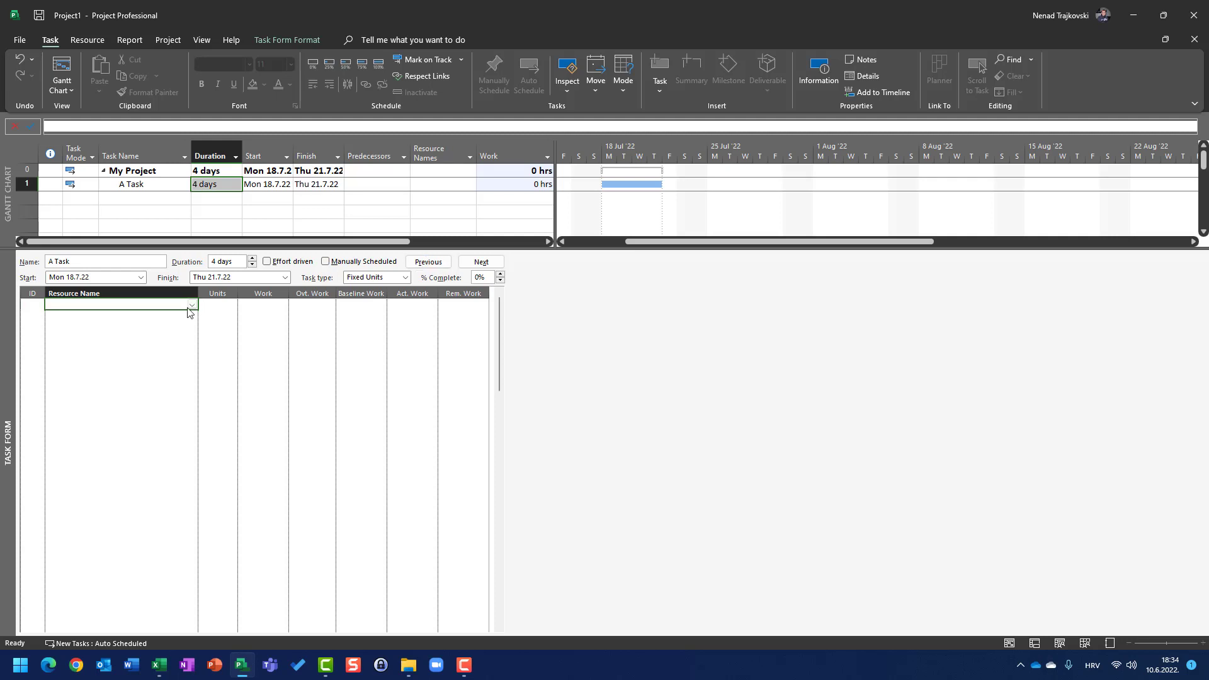
pyautogui.click(190, 307)
pyautogui.click(76, 316)
pyautogui.click(224, 304)
pyautogui.write('100')
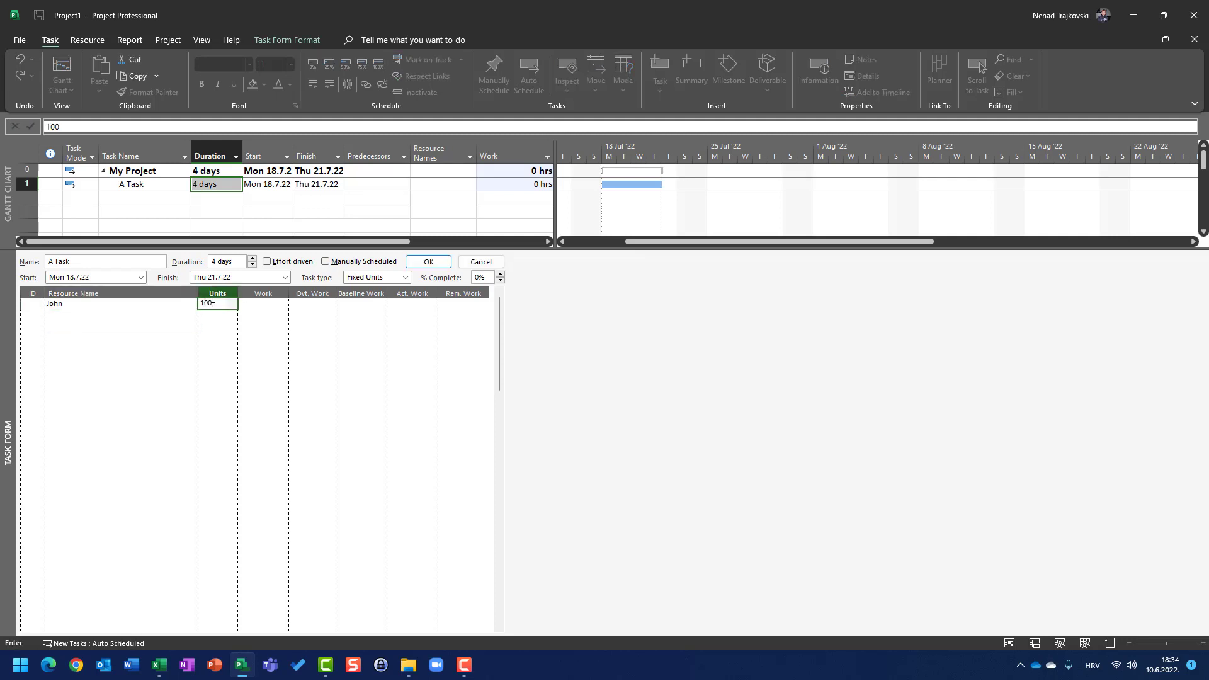
pyautogui.click(418, 262)
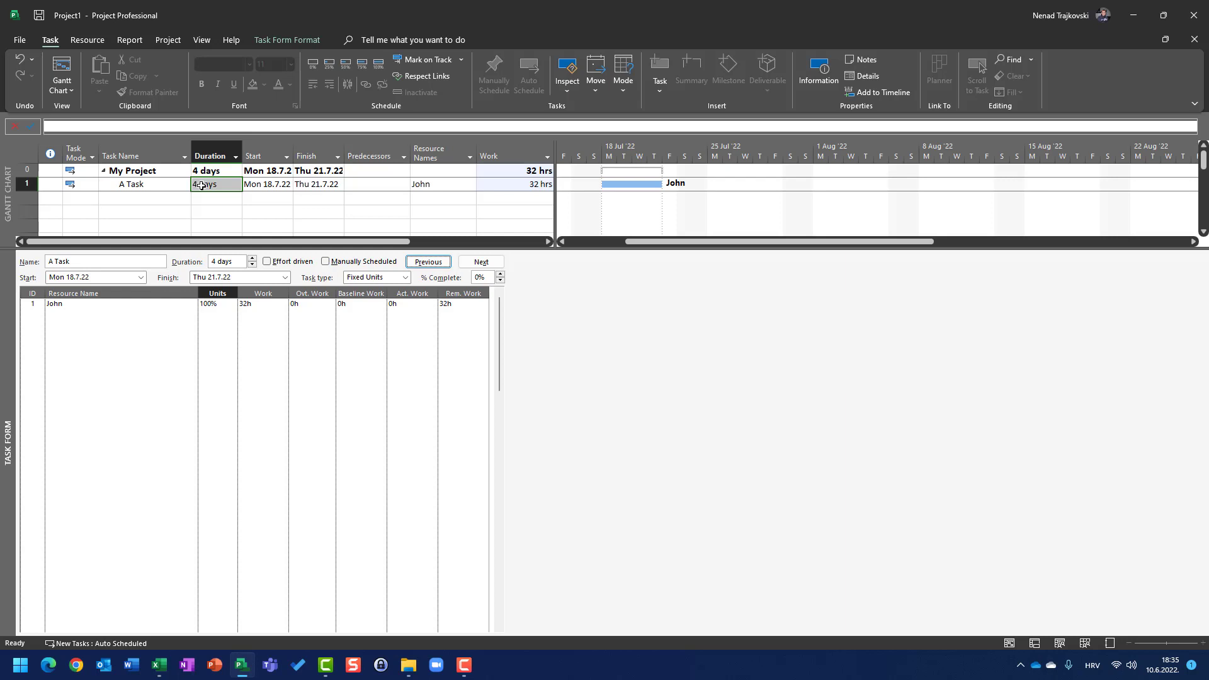
# Step: Check the hours per day setting in the project's Schedule options
pyautogui.click(15, 40)
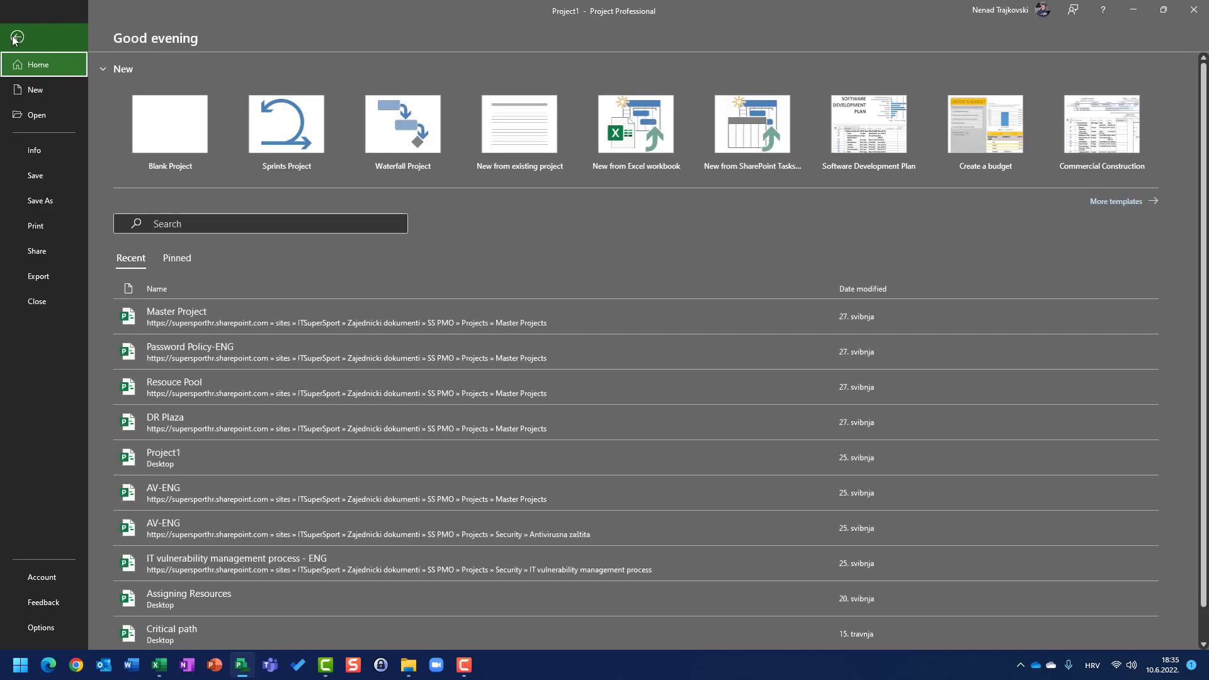
pyautogui.click(68, 631)
pyautogui.click(387, 178)
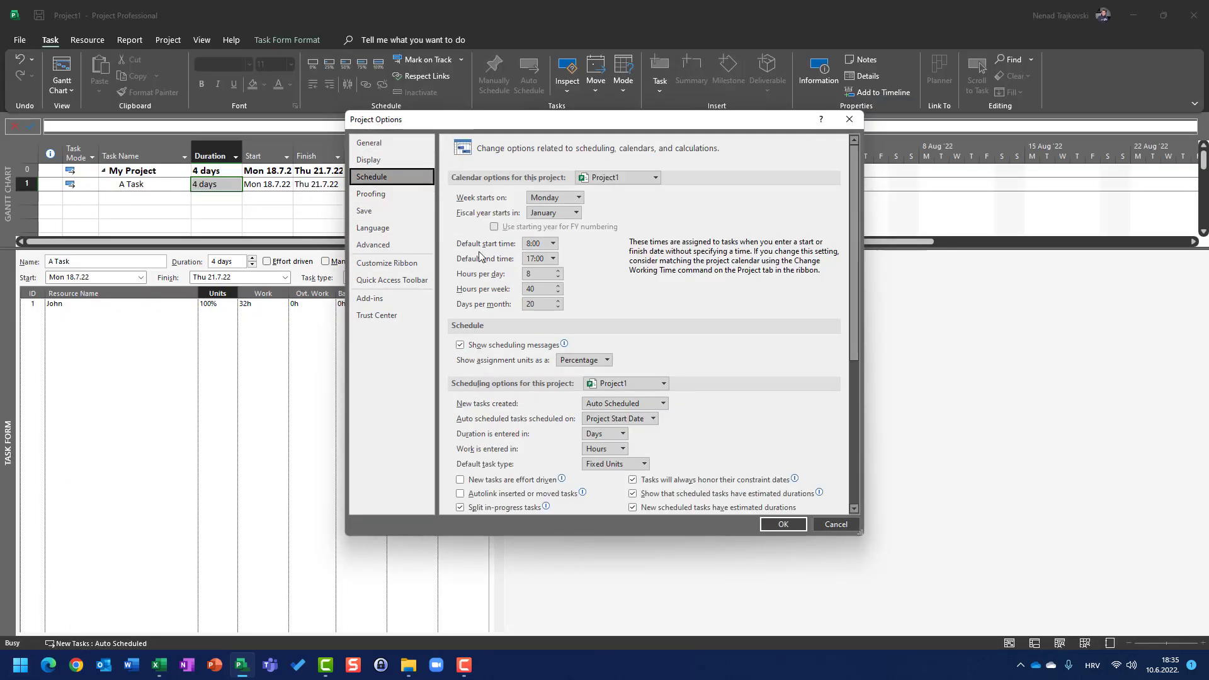
pyautogui.doubleClick(538, 273)
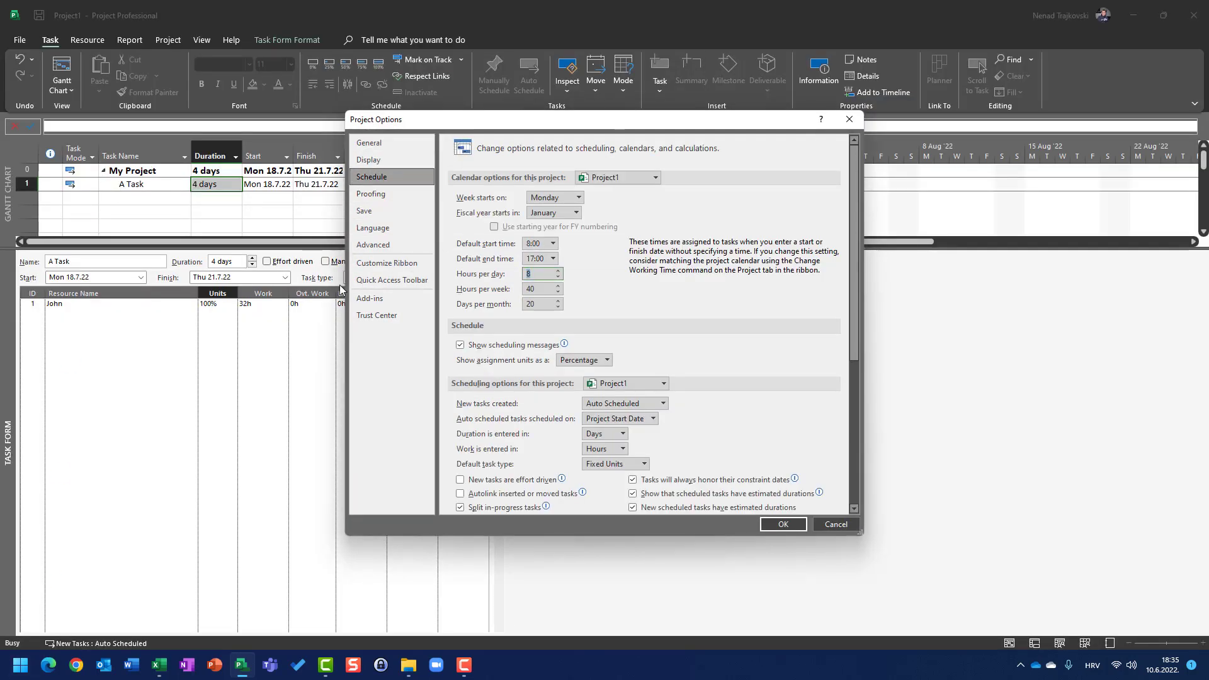
pyautogui.click(836, 524)
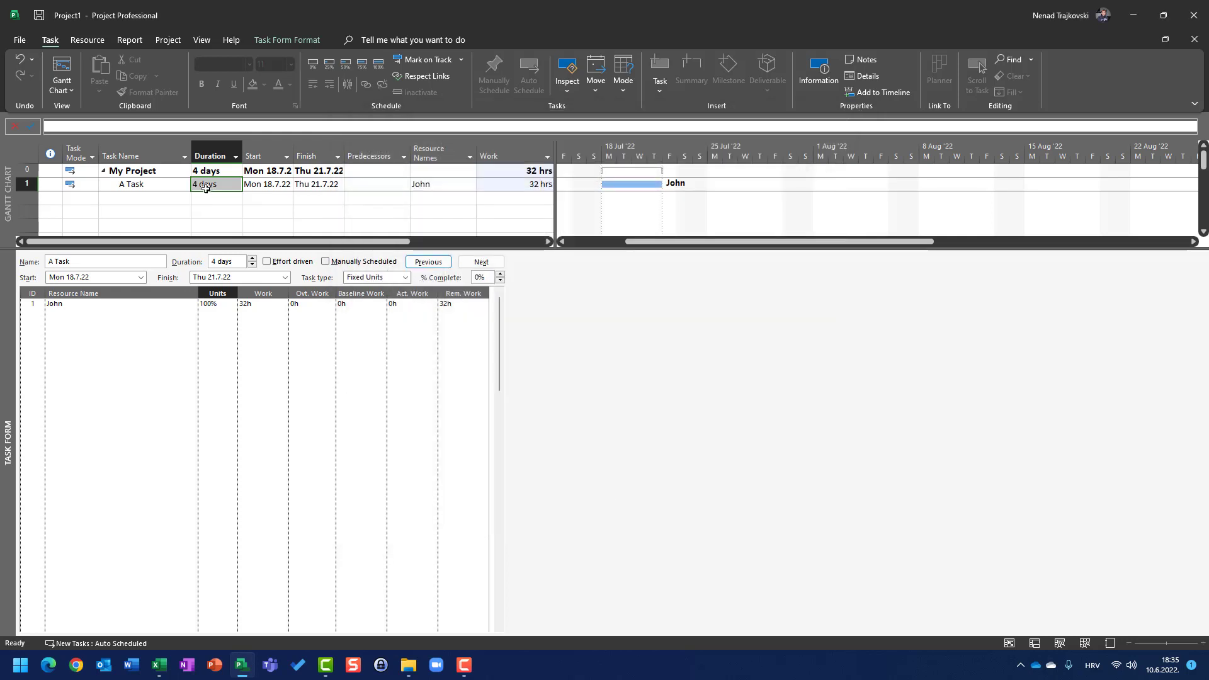
# Step: Switch to a blank Excel workbook and enter Duration in A1 and 4d in A2
pyautogui.click(159, 665)
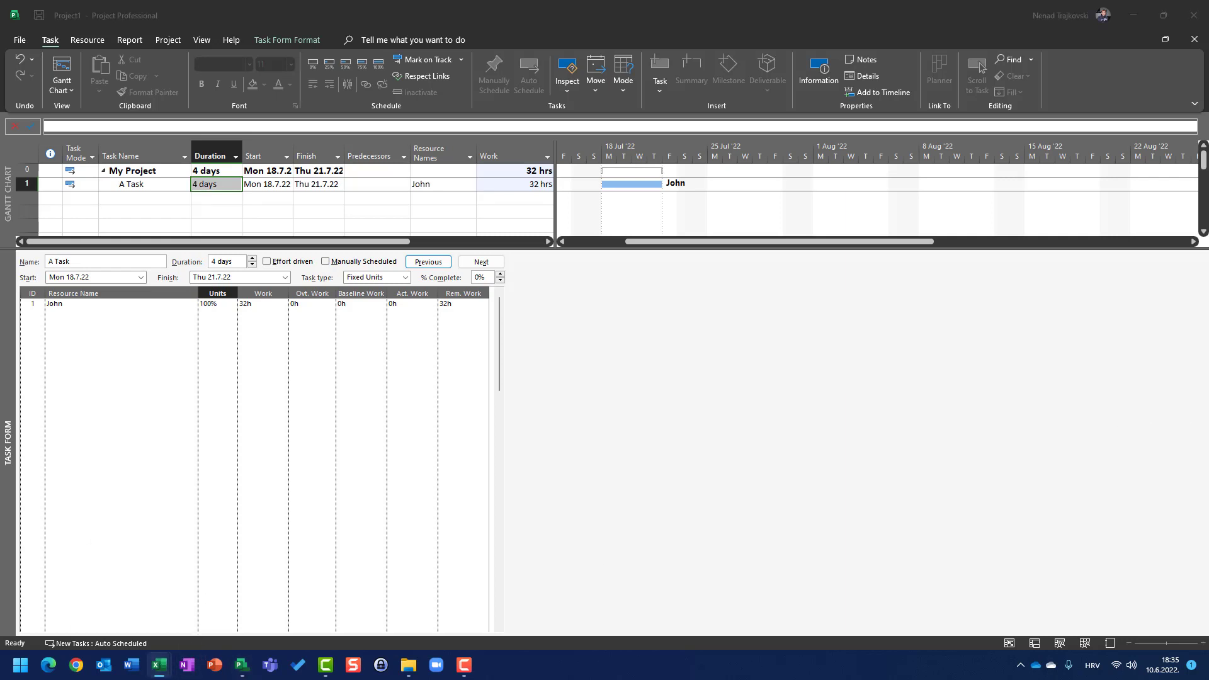
pyautogui.moveTo(1208, 108); pyautogui.dragTo(421, 71)
pyautogui.write('Duration')
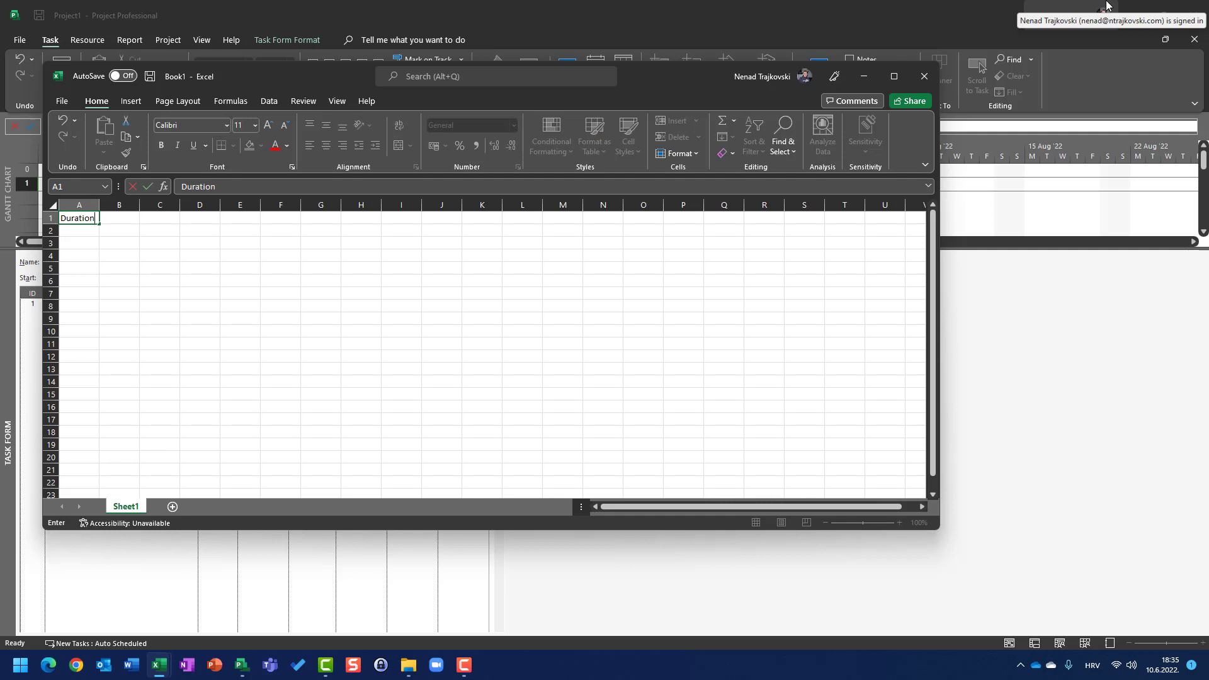
pyautogui.press('Return')
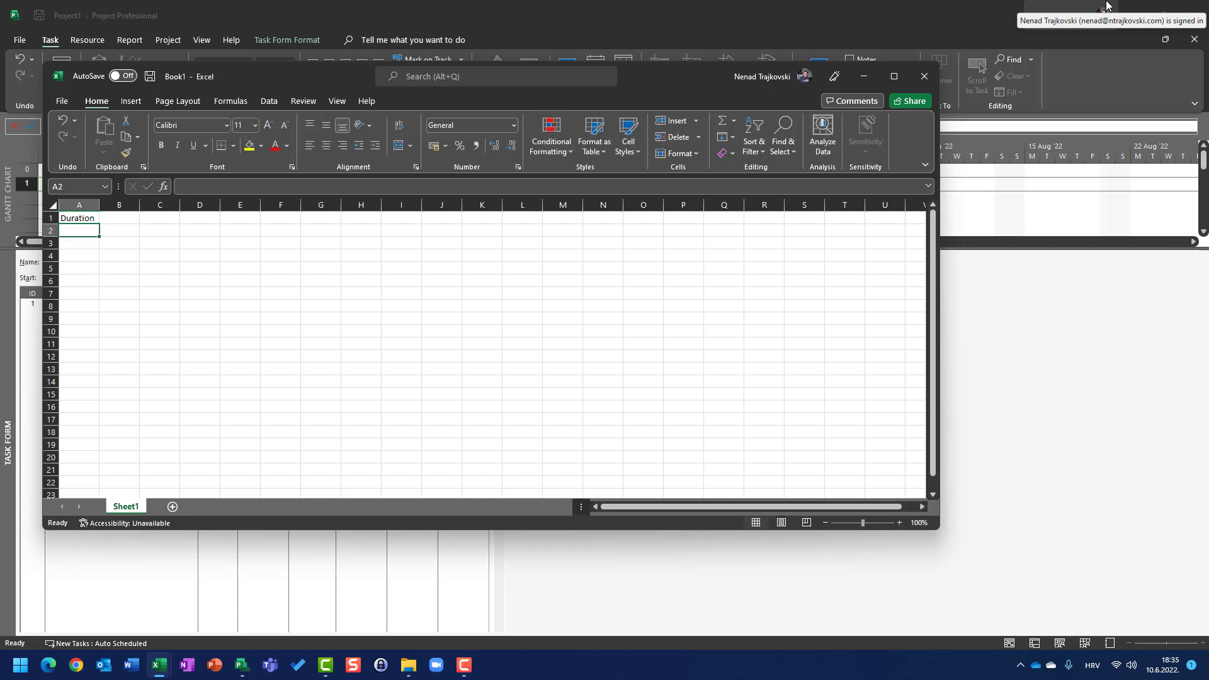
pyautogui.write('4d')
pyautogui.press('Return')
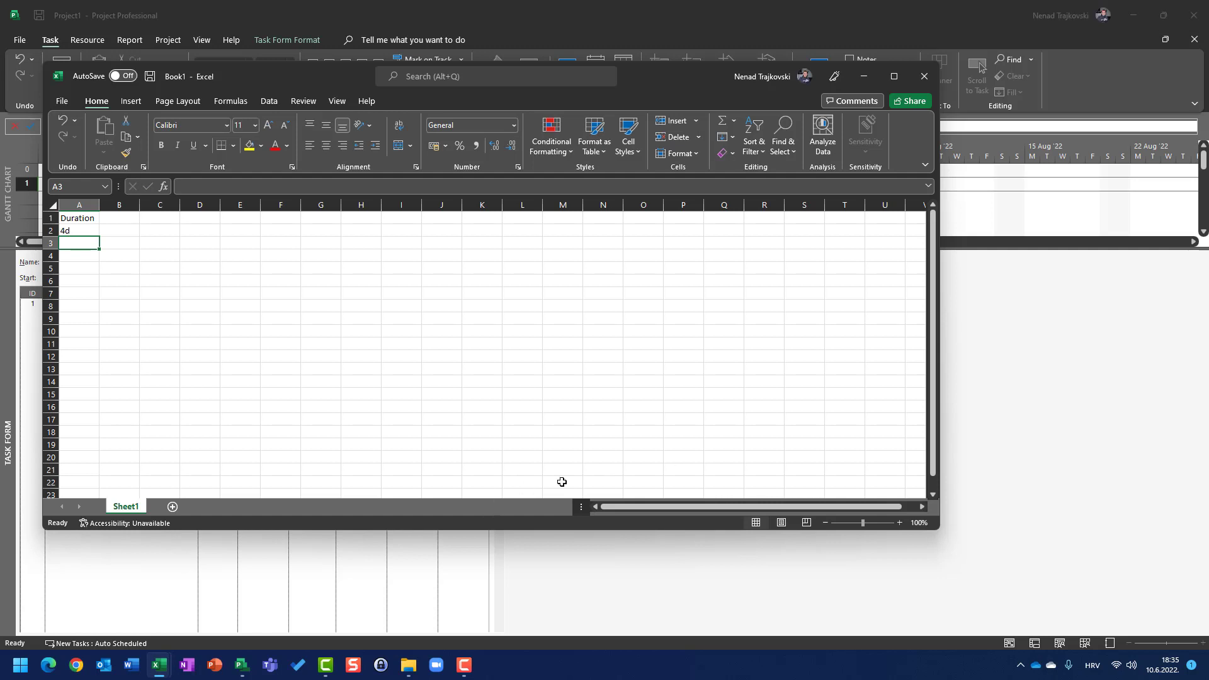
# Step: Return to Project and recheck the hours per day value in the Schedule options
pyautogui.click(134, 610)
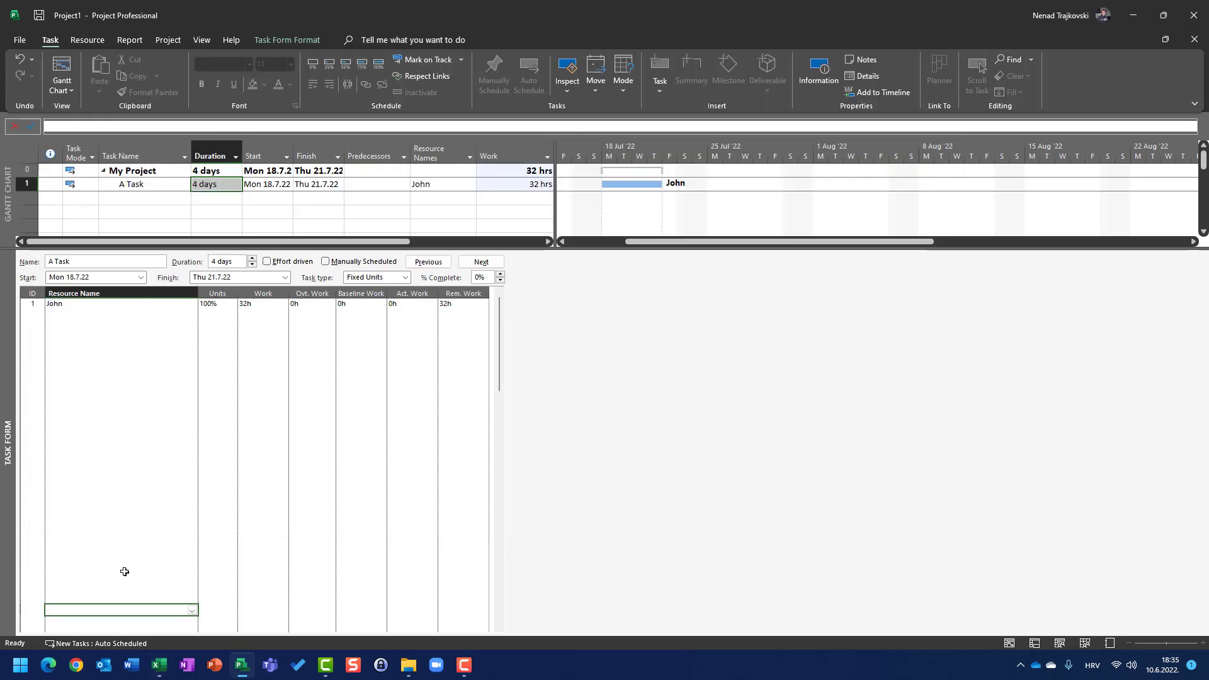
pyautogui.click(20, 40)
pyautogui.click(44, 630)
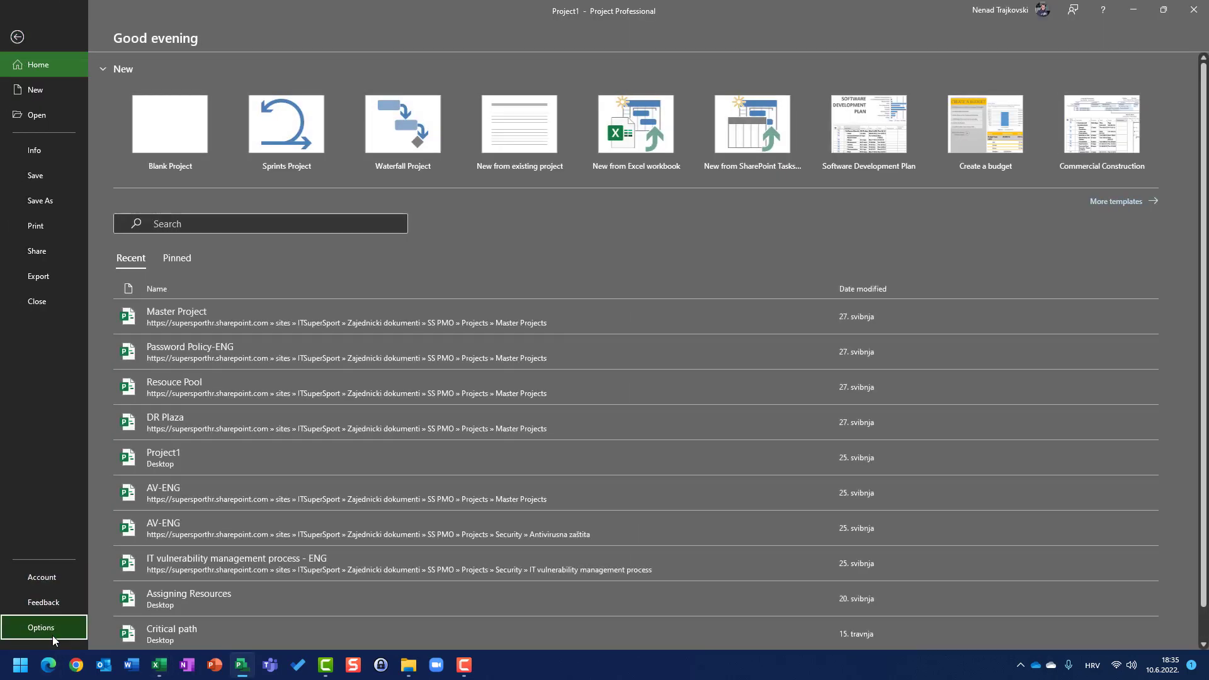
pyautogui.click(378, 177)
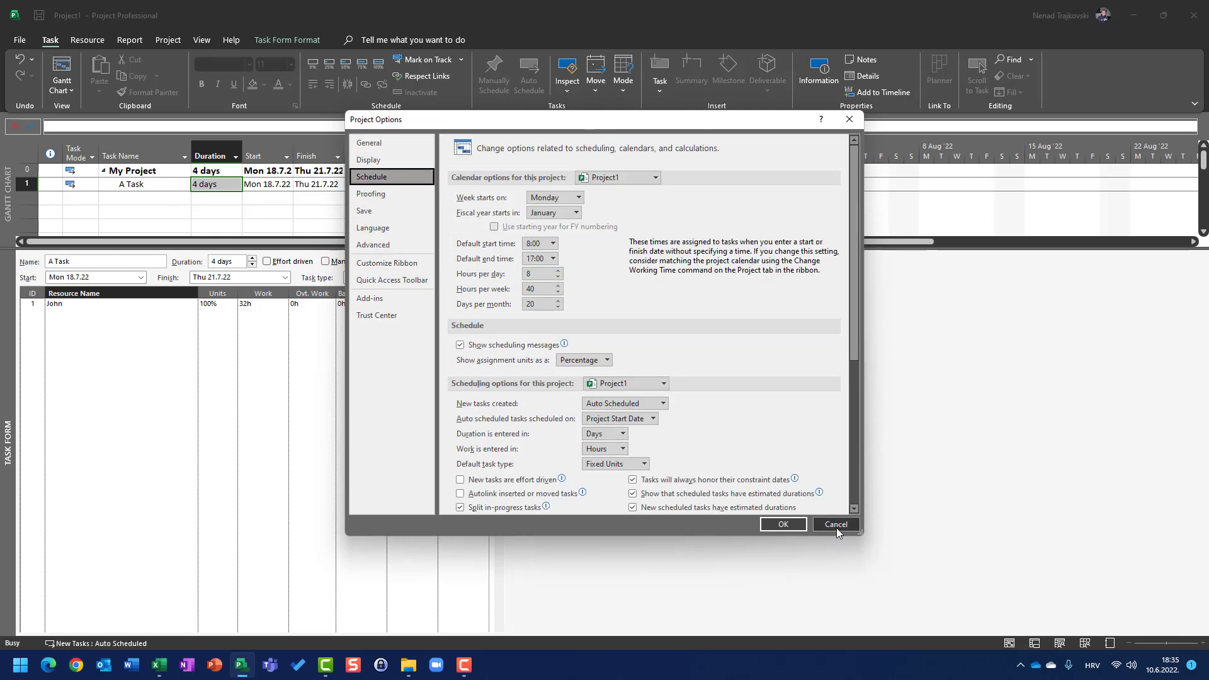
pyautogui.doubleClick(542, 274)
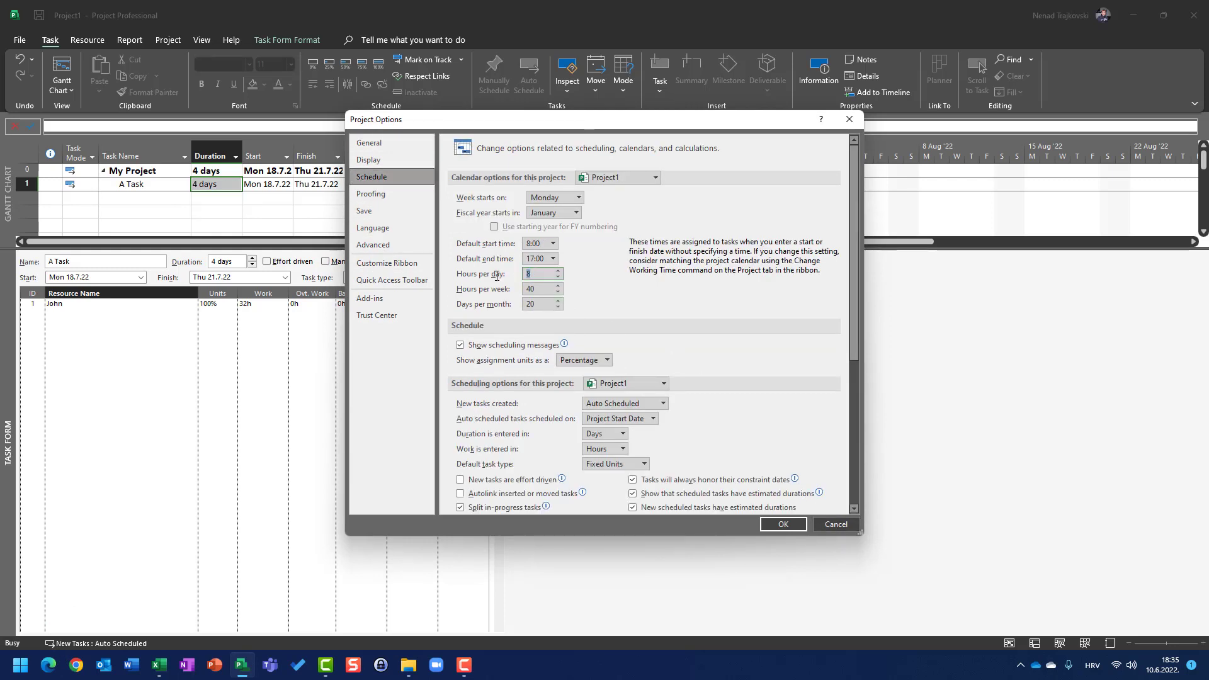
pyautogui.press('Return')
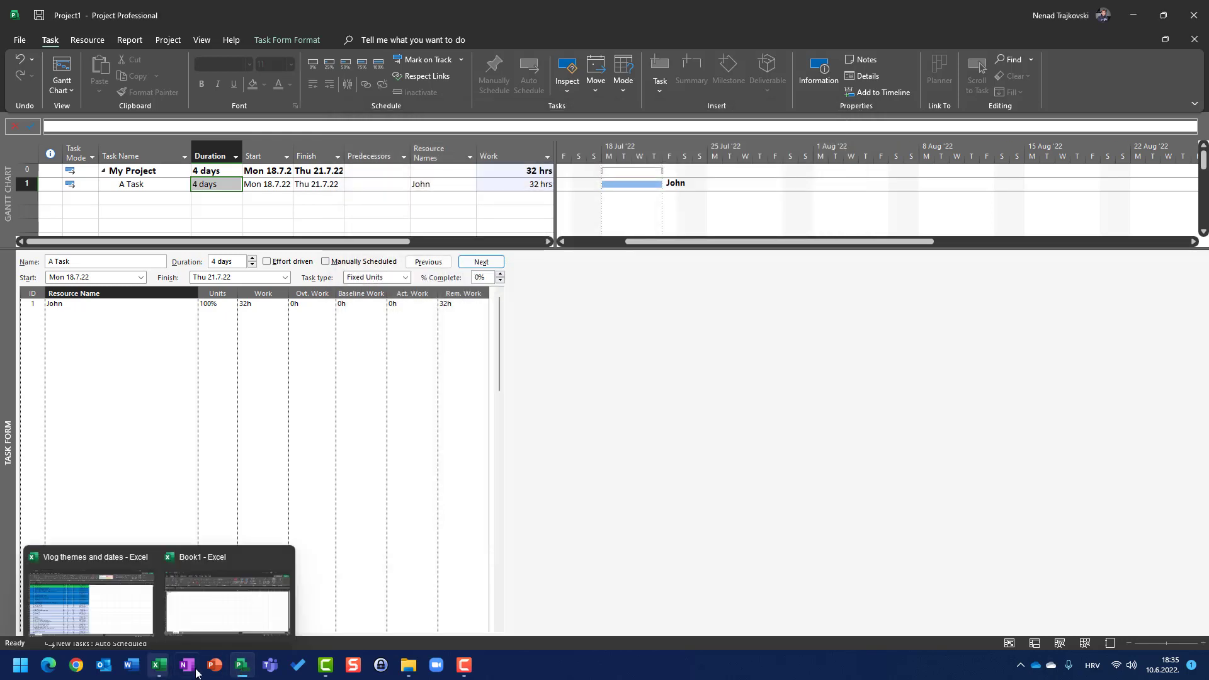
# Step: Switch to the Book1 workbook in Excel and enter the formula =4*8 in cell A3
pyautogui.moveTo(161, 667)
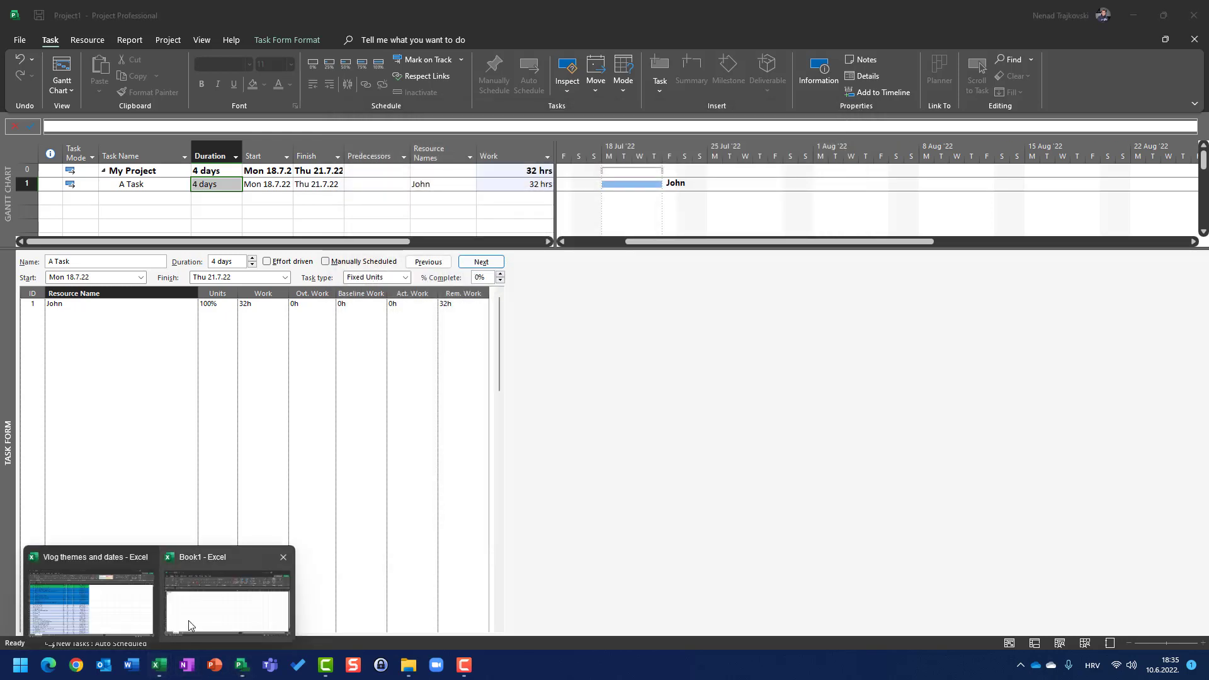
pyautogui.click(188, 620)
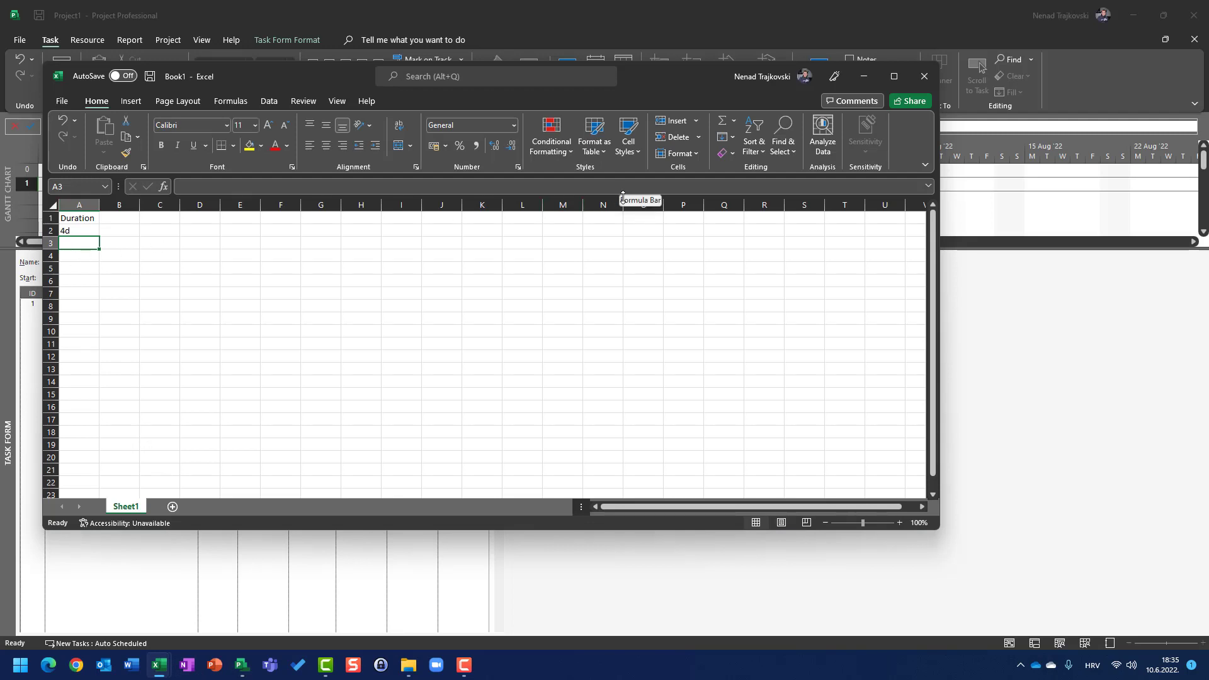
pyautogui.write('=4*8')
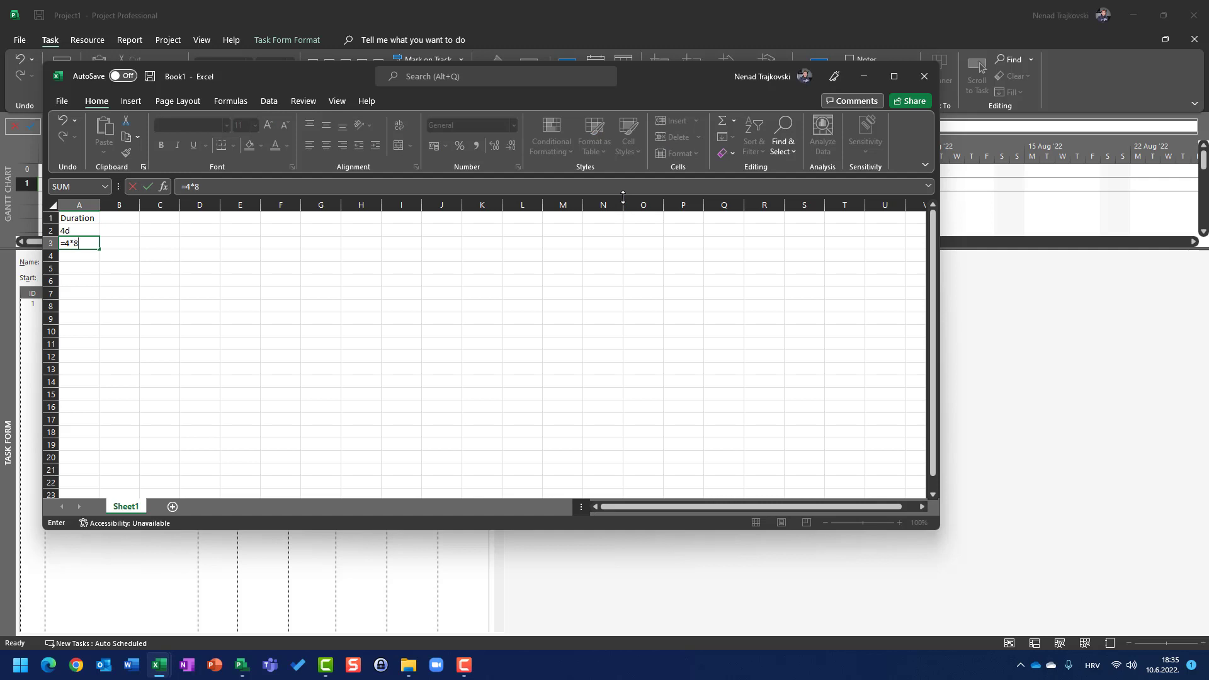
pyautogui.press('Return')
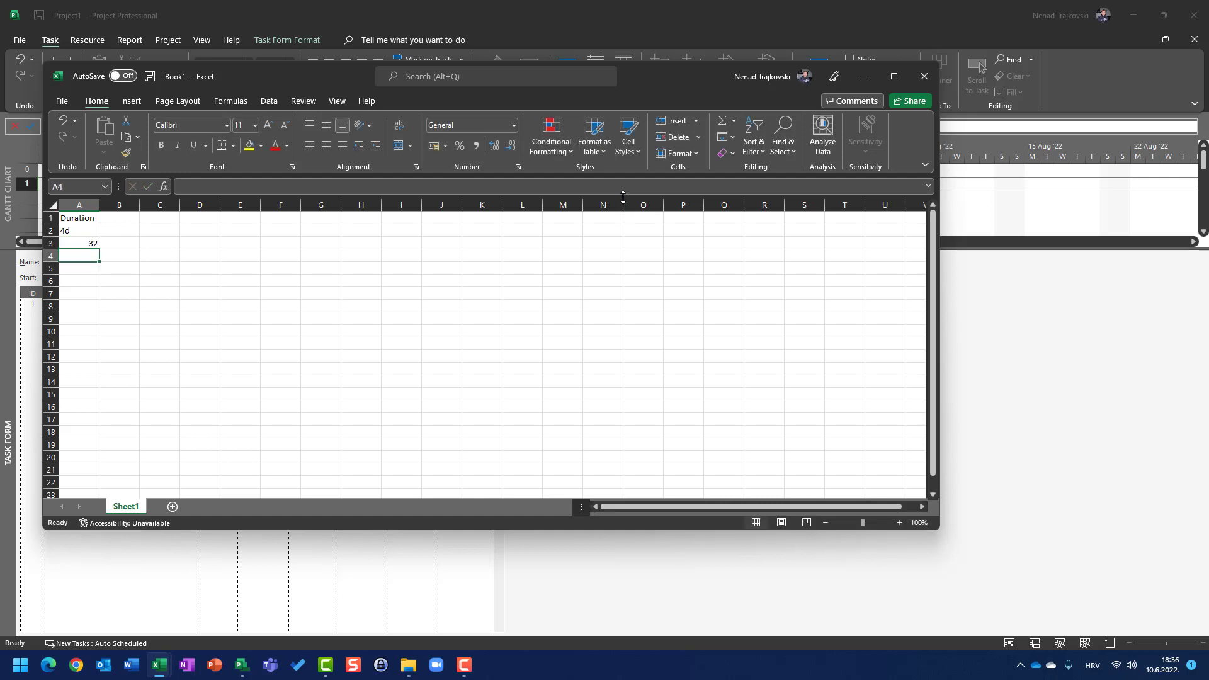
# Step: Enter the first resource's name in B1 and 100% in B3
pyautogui.press('Up')
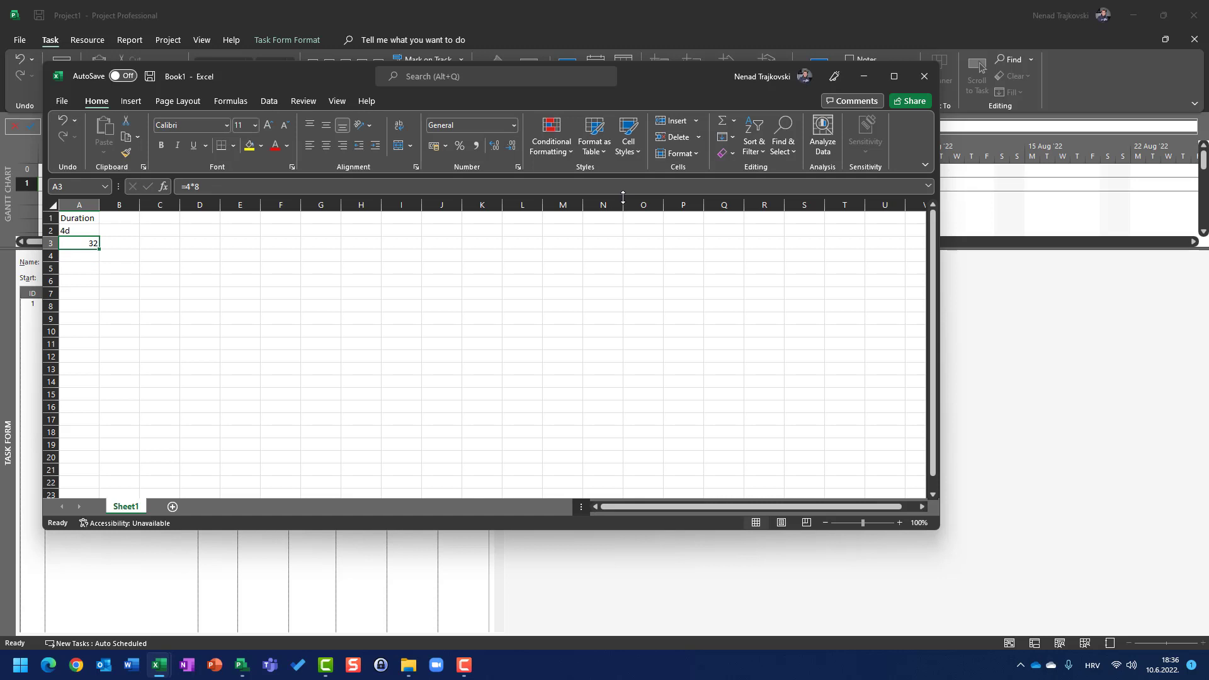
pyautogui.press('Up')
pyautogui.press('Right')
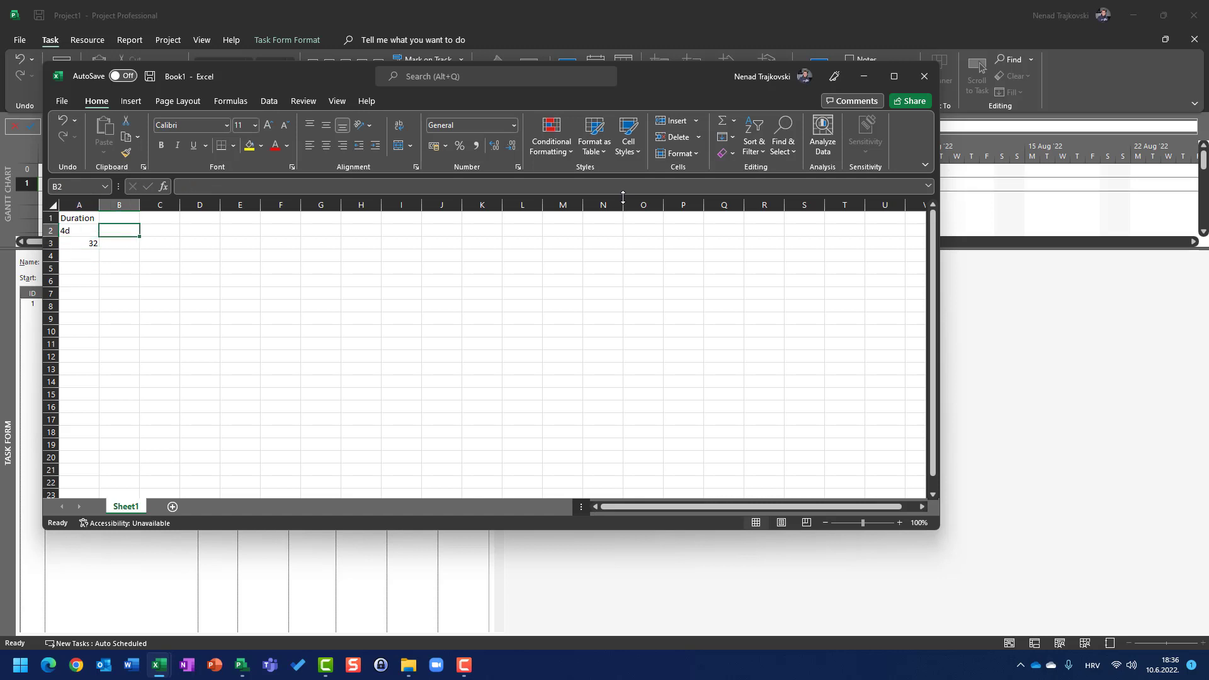
pyautogui.press('Up')
pyautogui.write('John')
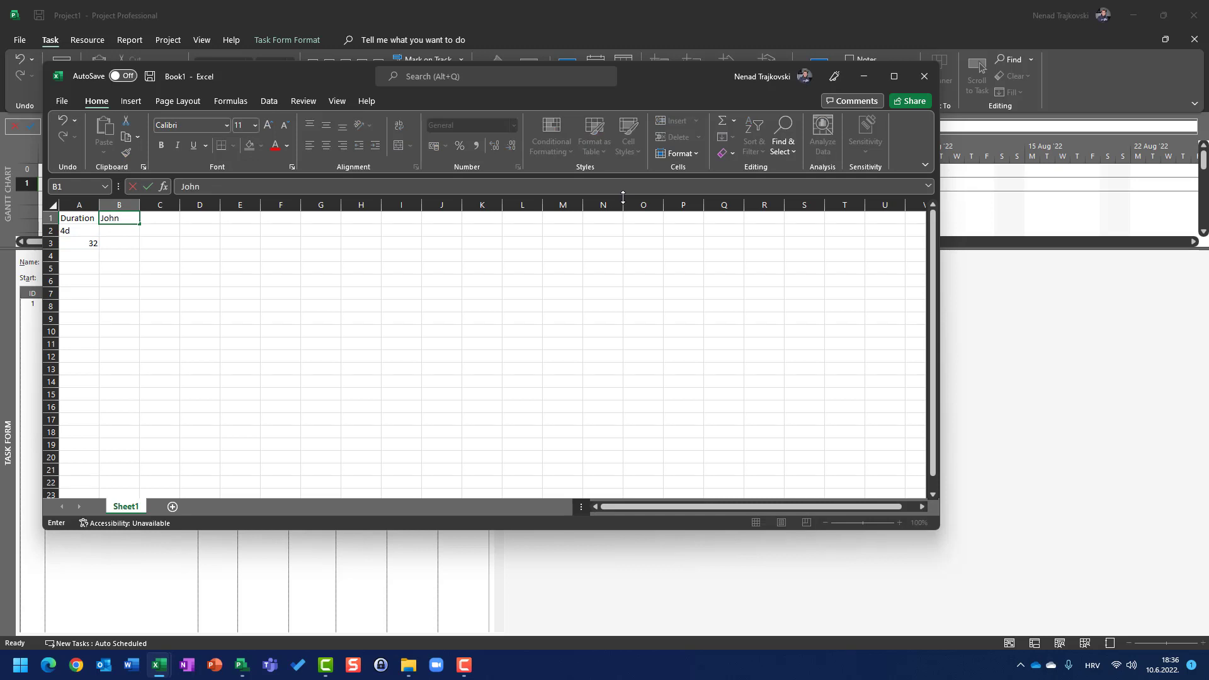
pyautogui.press('Return')
pyautogui.press('Return')
pyautogui.write('100')
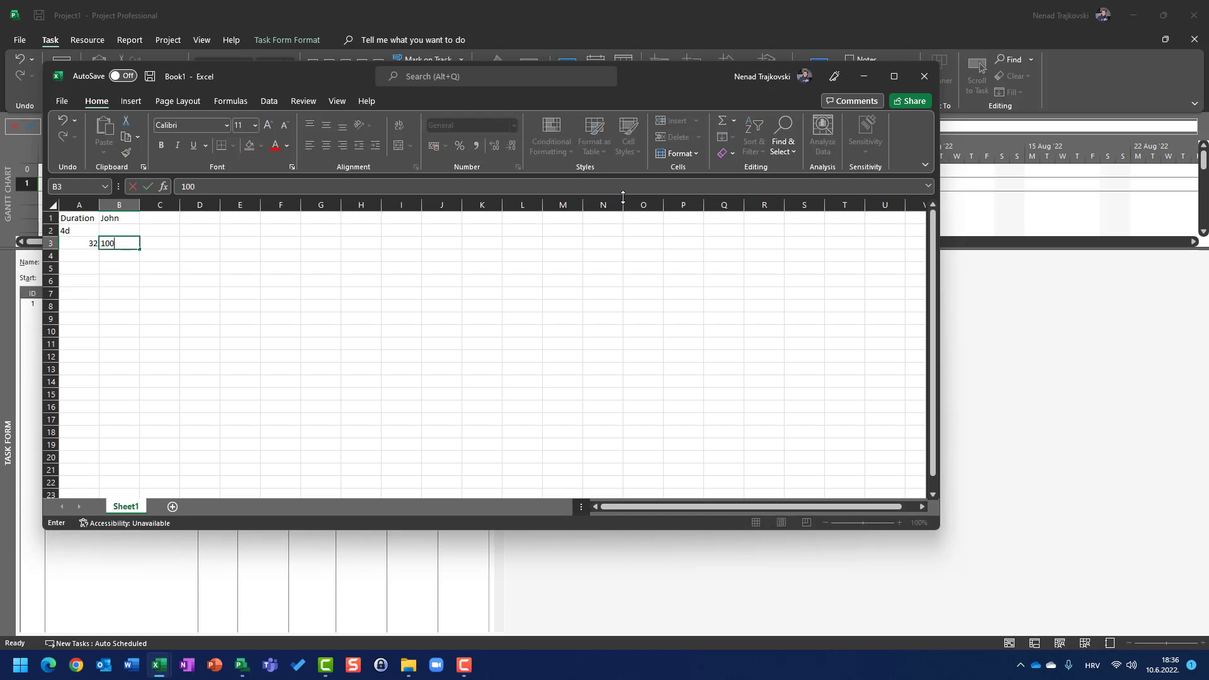
pyautogui.write('%')
pyautogui.press('Tab')
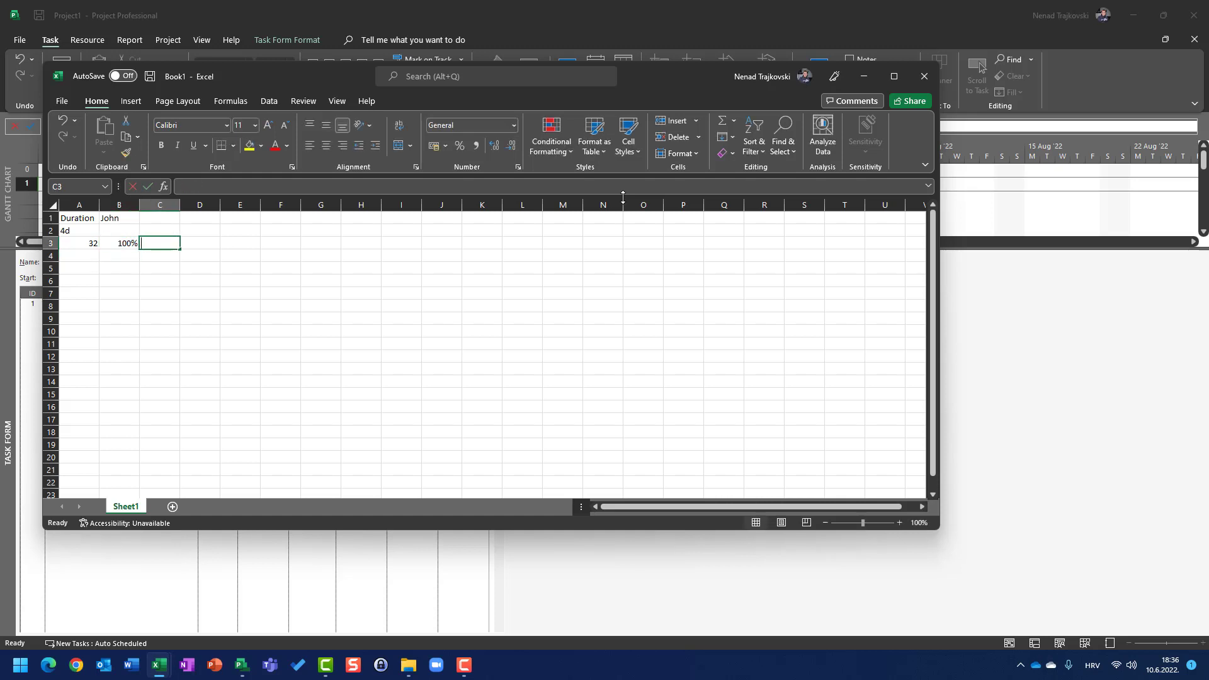
# Step: Calculate the first resource's work in C3 with the formula =A3*B3
pyautogui.write('=')
pyautogui.press('Left')
pyautogui.press('Left')
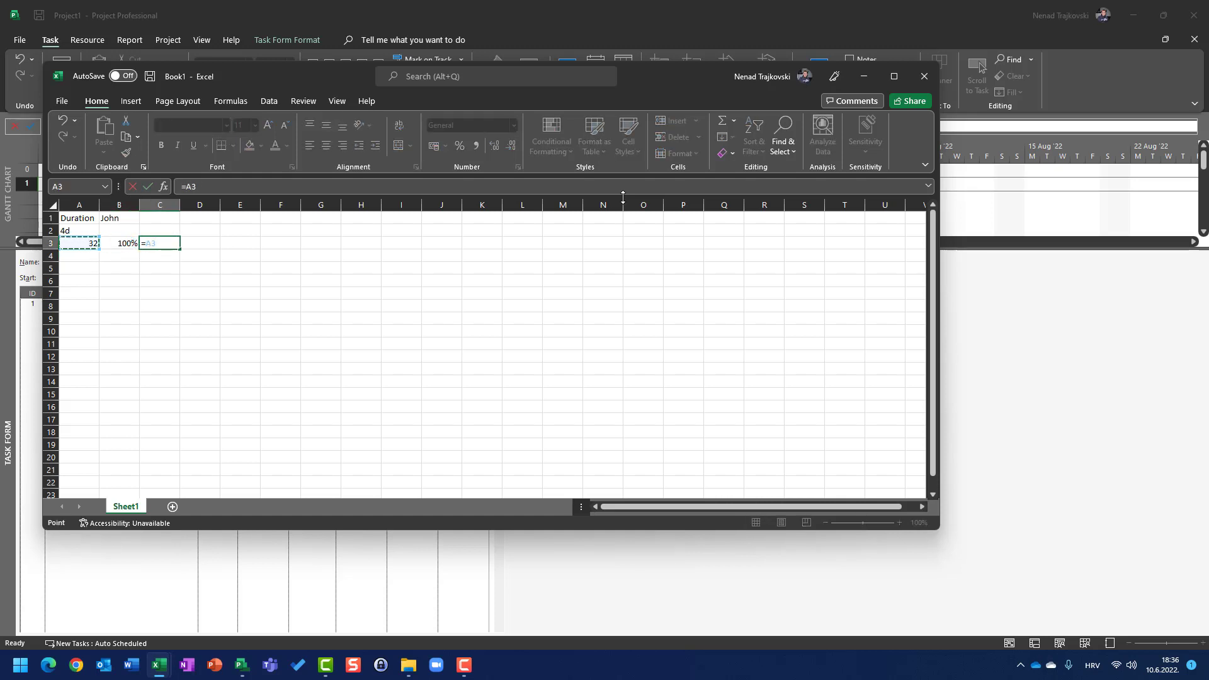
pyautogui.write('*')
pyautogui.press('Left')
pyautogui.press('Return')
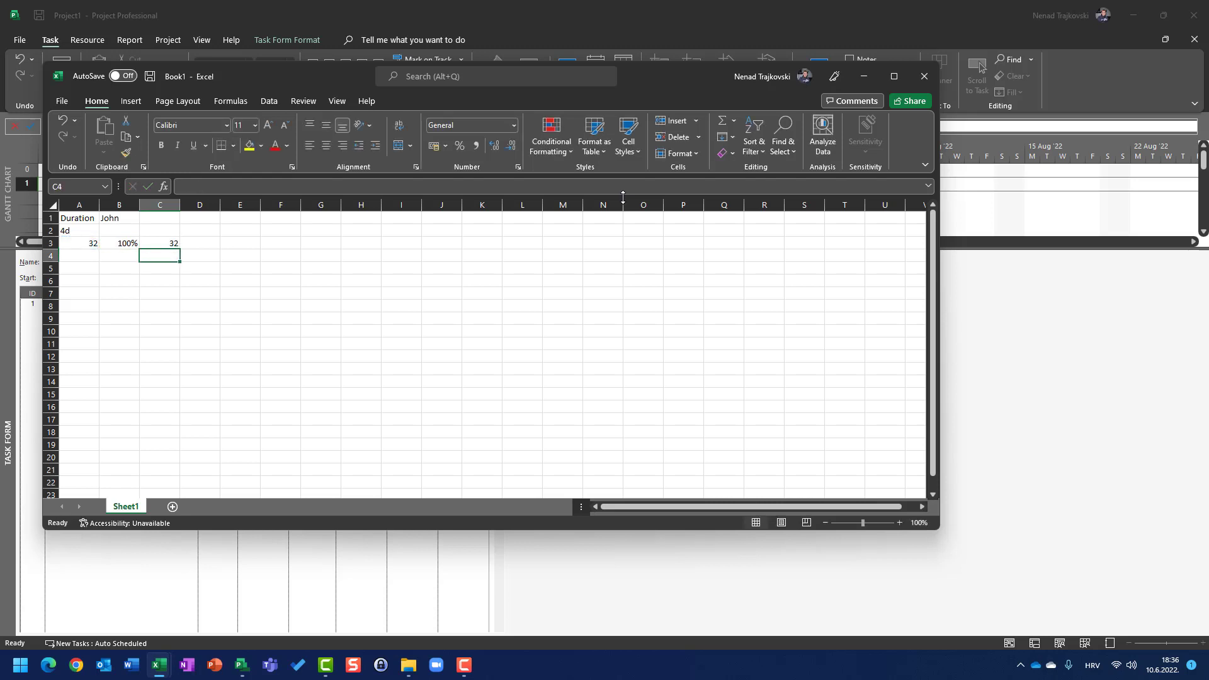
# Step: Return to Project and add the second resource to A Task, entering 50 as its units
pyautogui.click(145, 576)
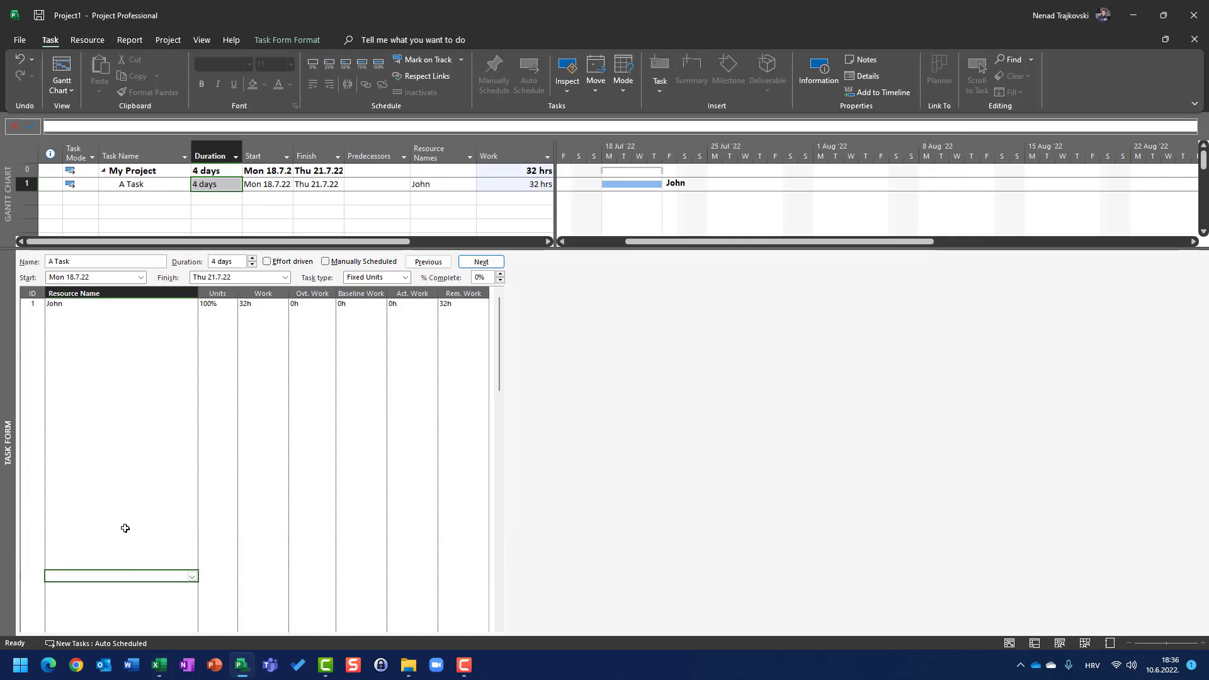
pyautogui.click(177, 314)
pyautogui.click(192, 318)
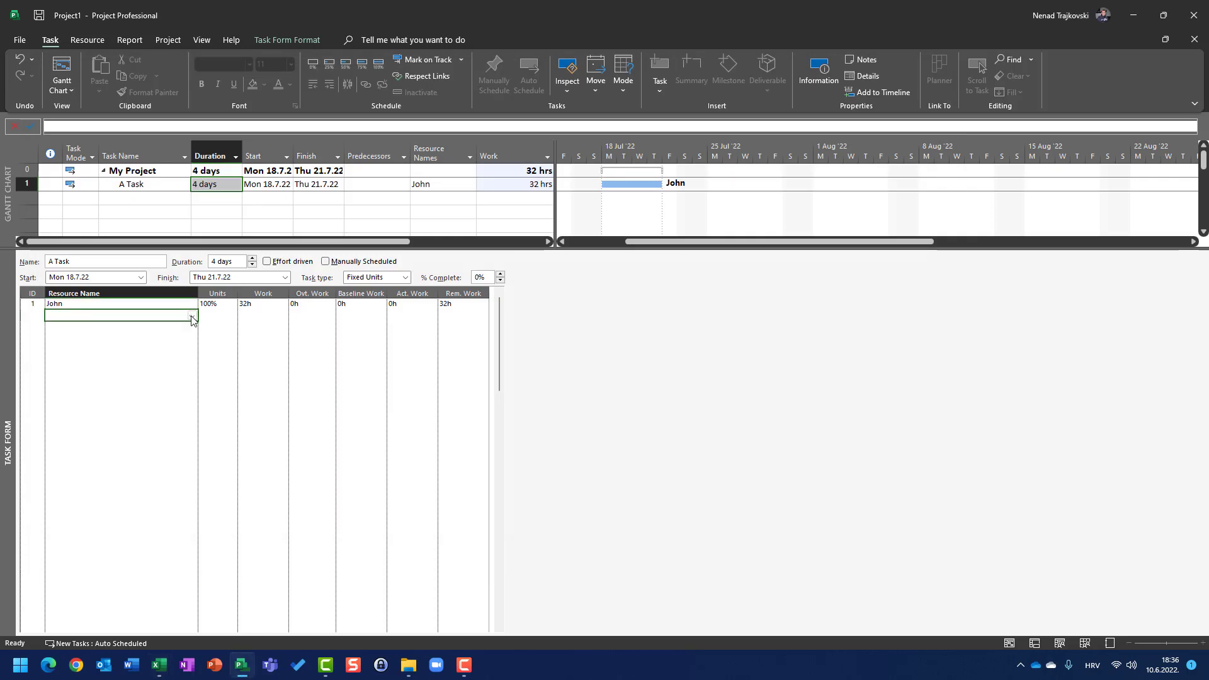
pyautogui.click(157, 342)
pyautogui.click(212, 314)
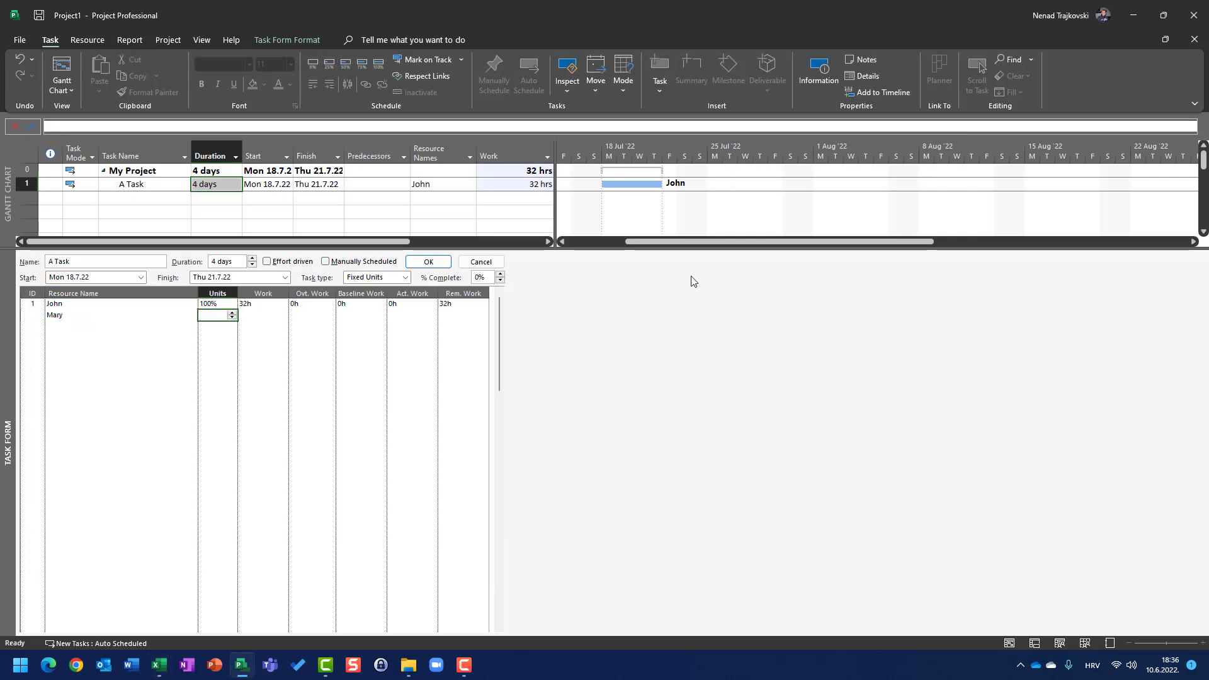
pyautogui.write('50')
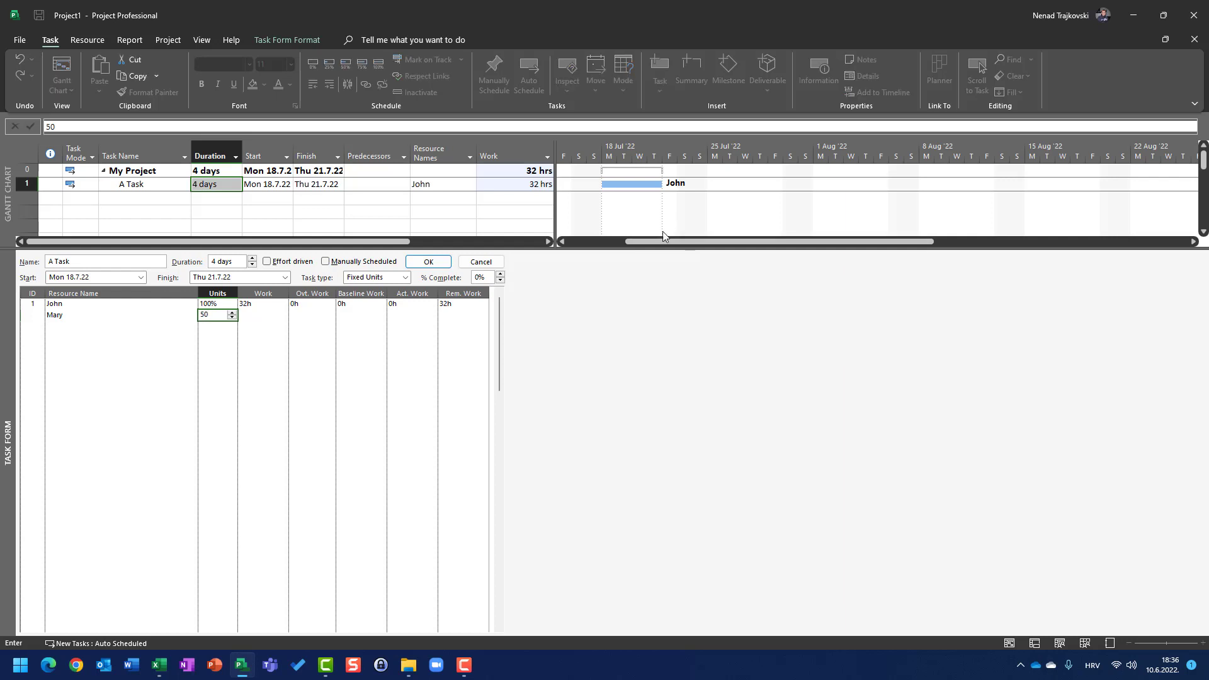
# Step: Switch back to the Excel workbook and enter 32 in A4 and 50% in B4
pyautogui.hotkey('alt', 'Tab')
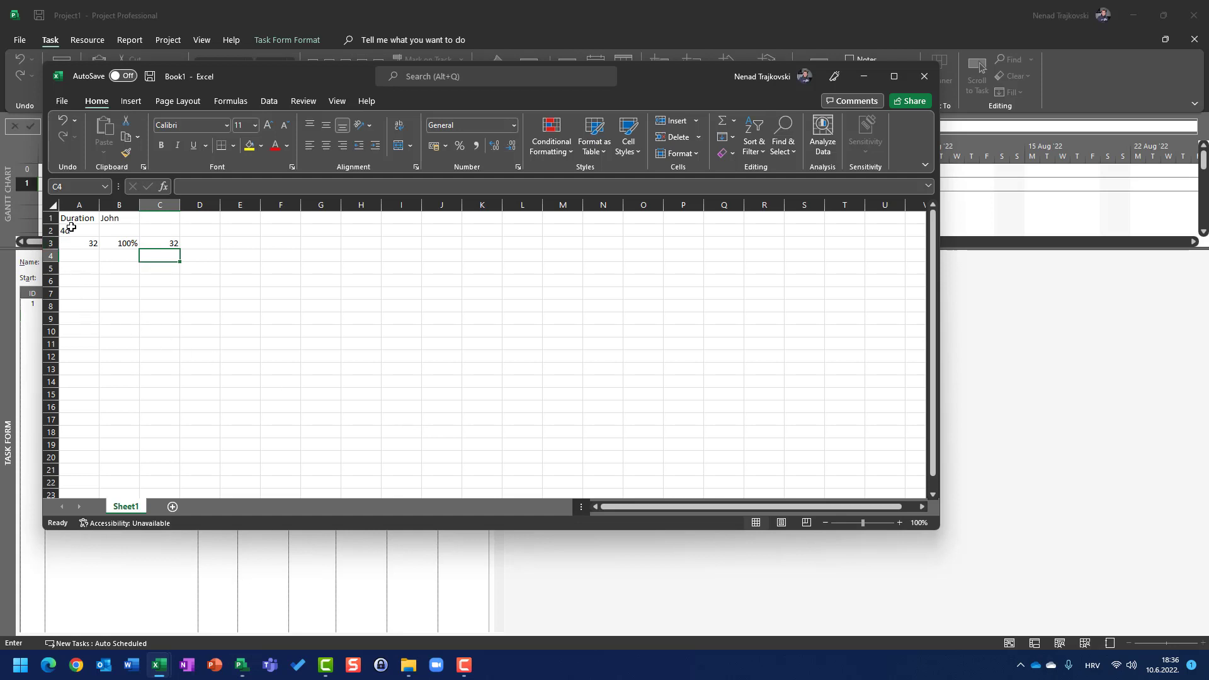
pyautogui.click(83, 260)
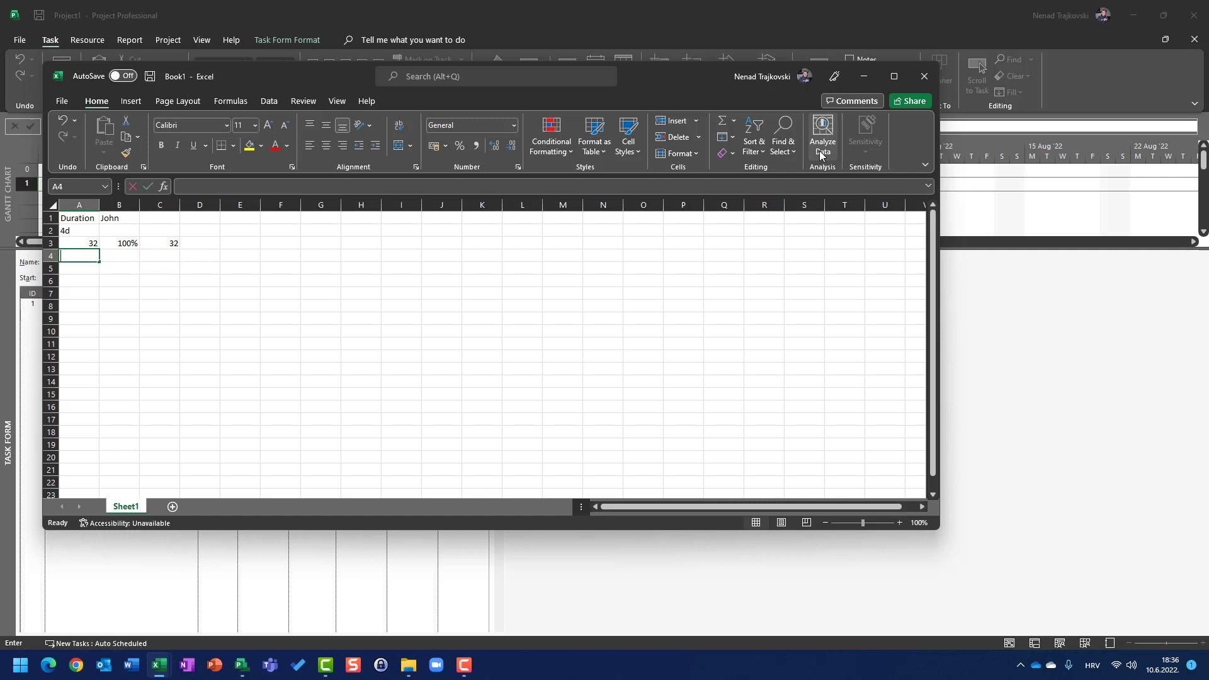
pyautogui.write('32')
pyautogui.press('Return')
pyautogui.press('Up')
pyautogui.press('Right')
pyautogui.write('50')
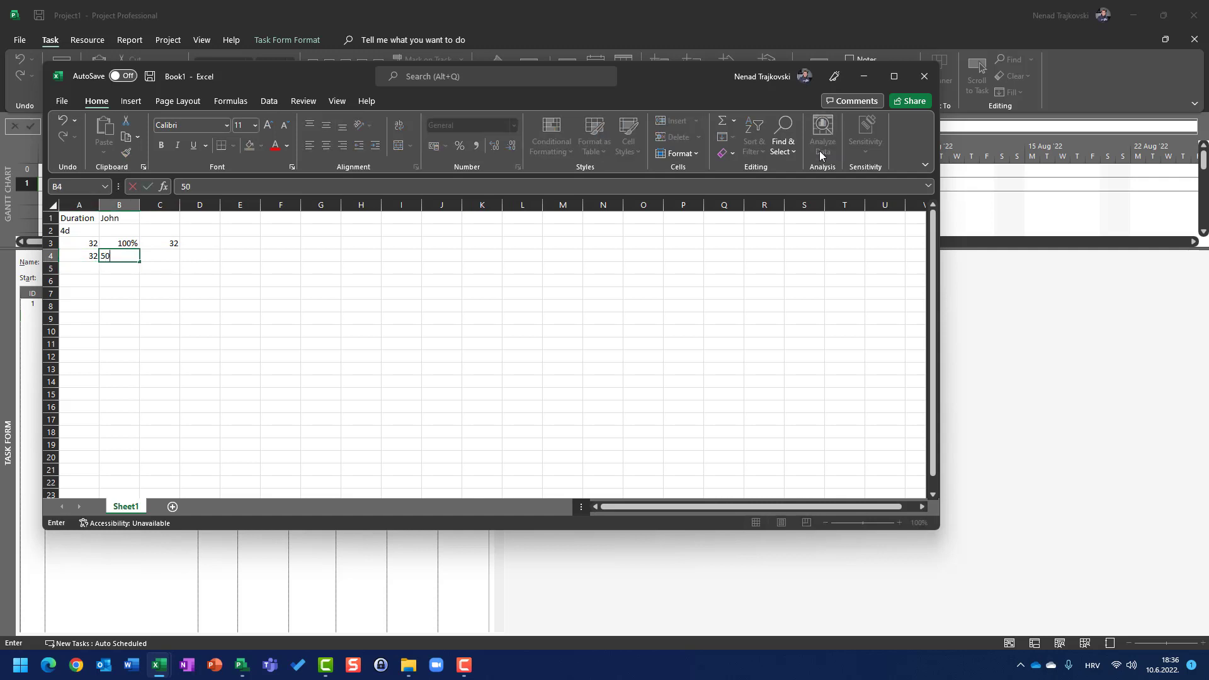
pyautogui.write('%')
pyautogui.press('Return')
pyautogui.press('Up')
pyautogui.press('Right')
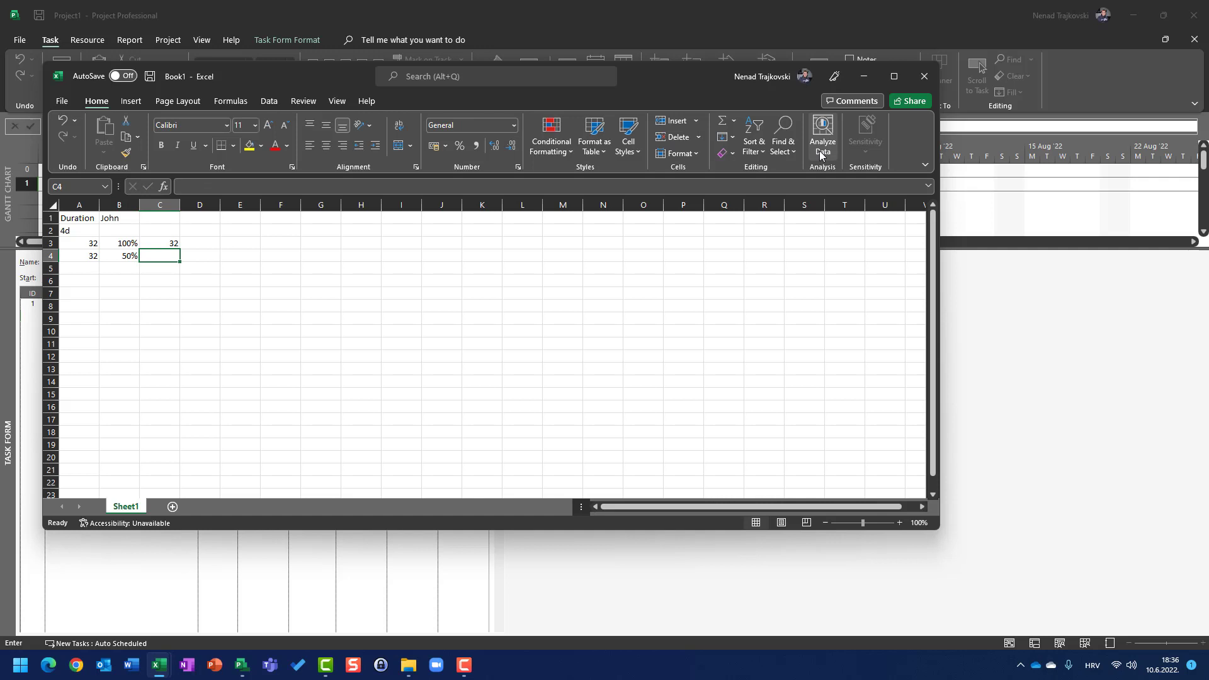
# Step: Copy the work formula from C3 into C4 to calculate the second resource's work
pyautogui.press('Up')
pyautogui.hotkey('ctrl', 'c')
pyautogui.press('Down')
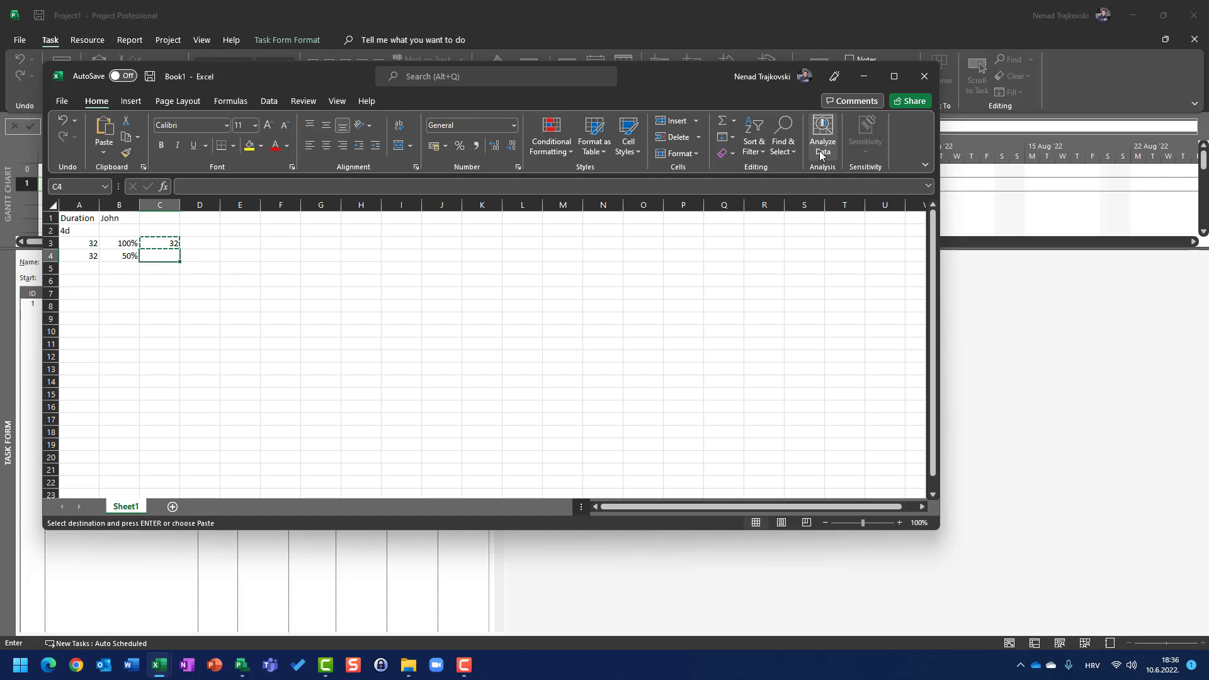
pyautogui.press('Return')
pyautogui.press('Left')
pyautogui.press('Left')
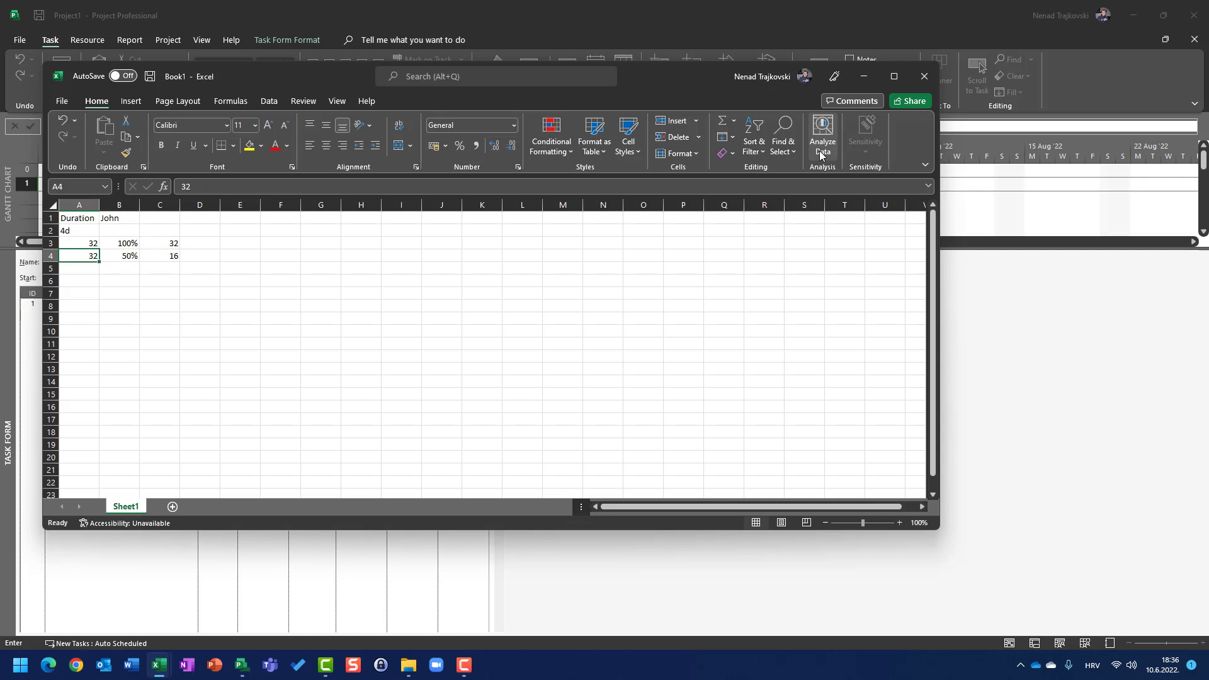
# Step: Return to Project and confirm the second resource's assignment to A Task with 50 as its units
pyautogui.hotkey('alt', 'Tab')
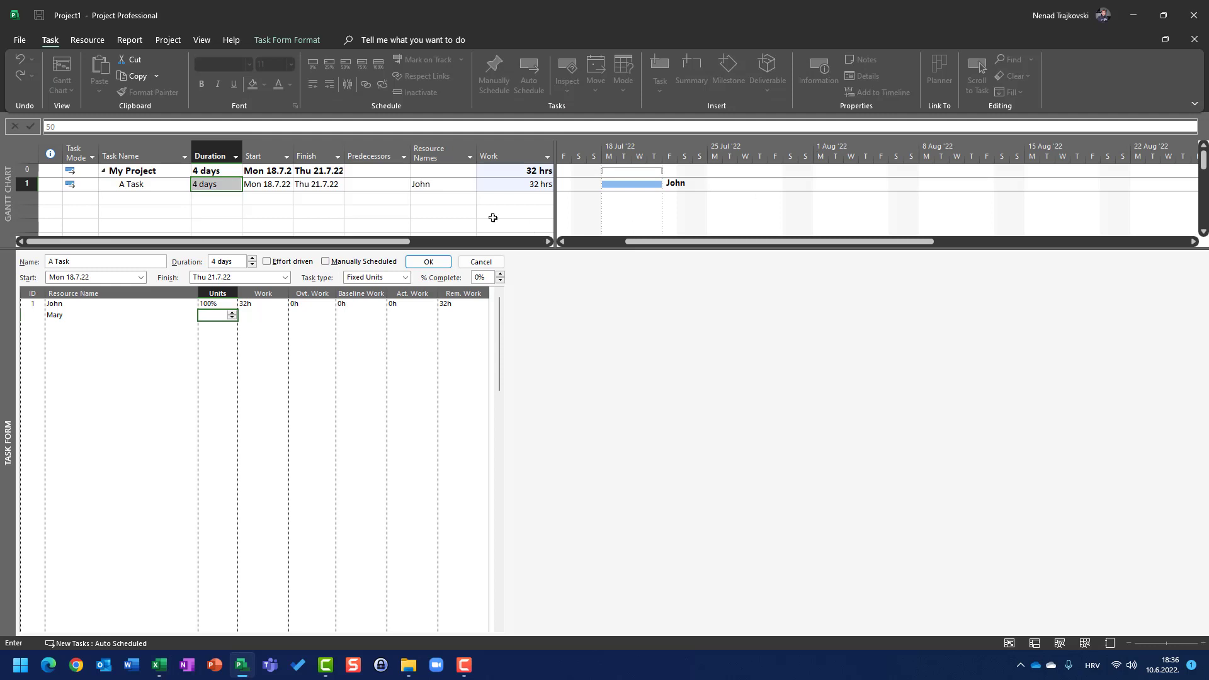
pyautogui.write('50')
pyautogui.click(428, 262)
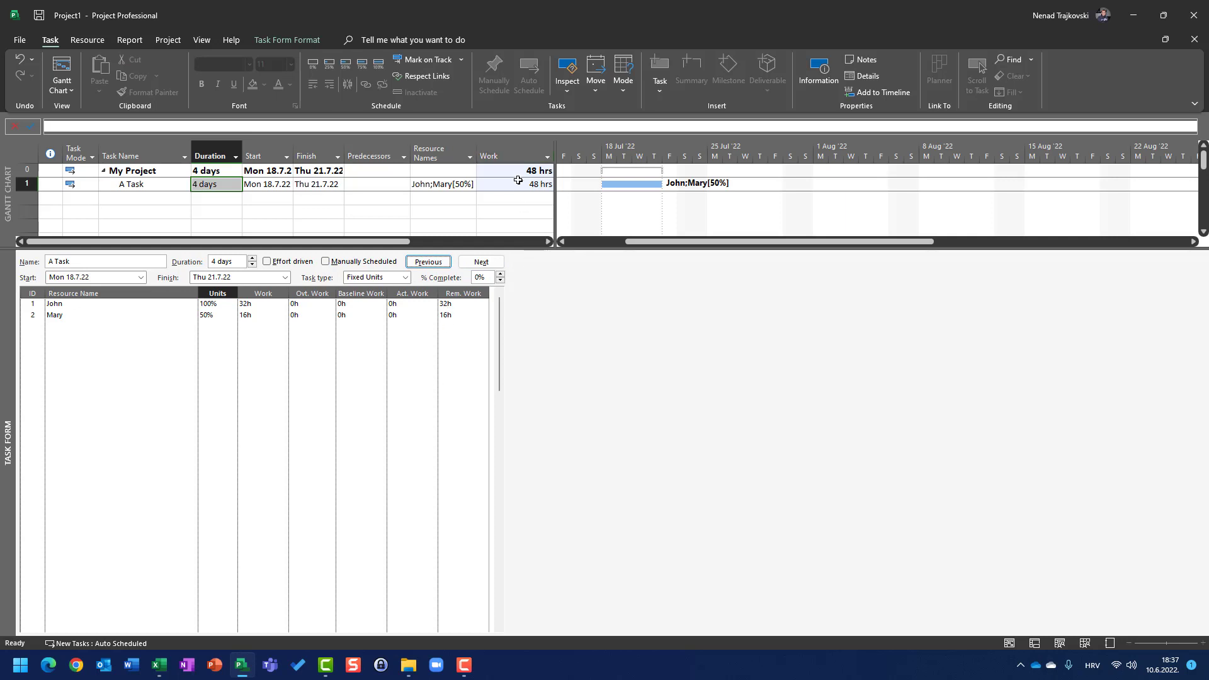
# Step: Open the Task Usage view and bring the timescale to A Task's scheduled work
pyautogui.click(314, 208)
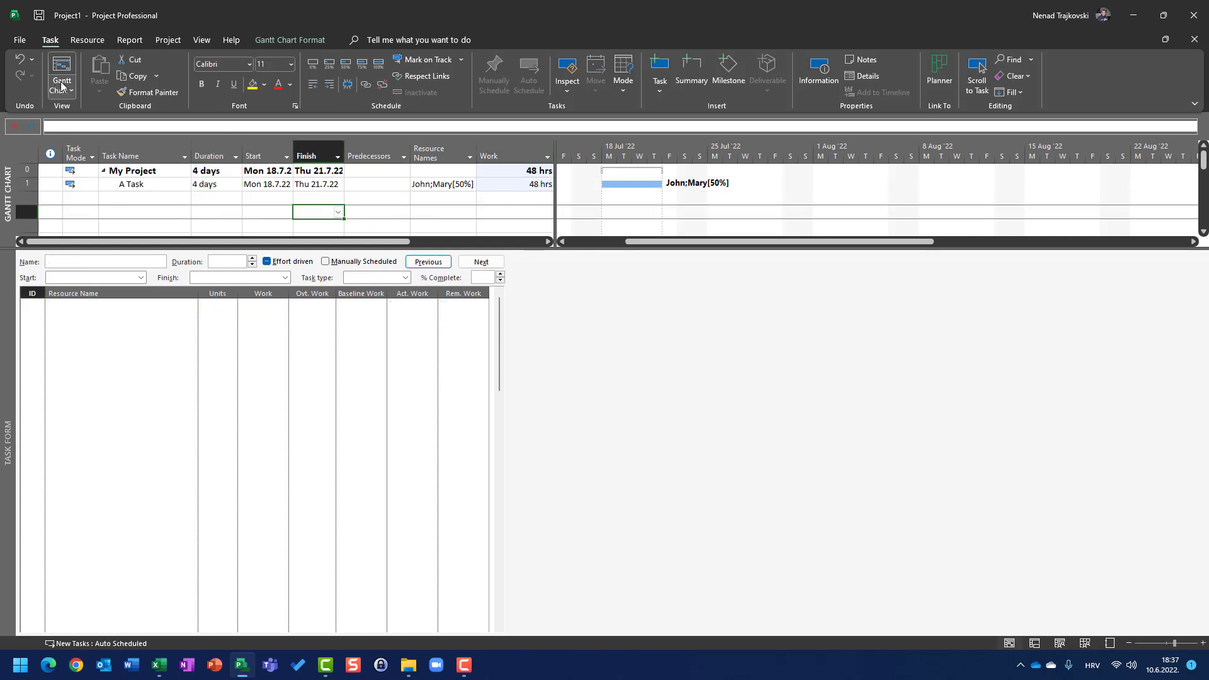
pyautogui.click(199, 42)
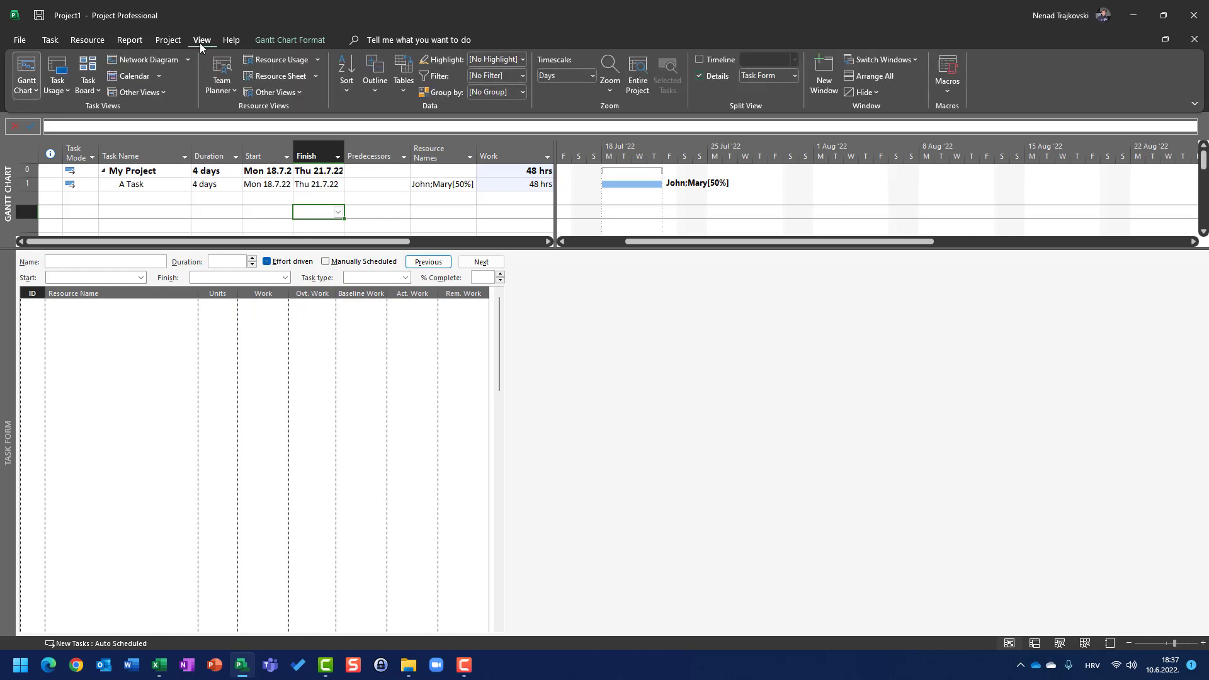
pyautogui.click(65, 75)
pyautogui.click(141, 173)
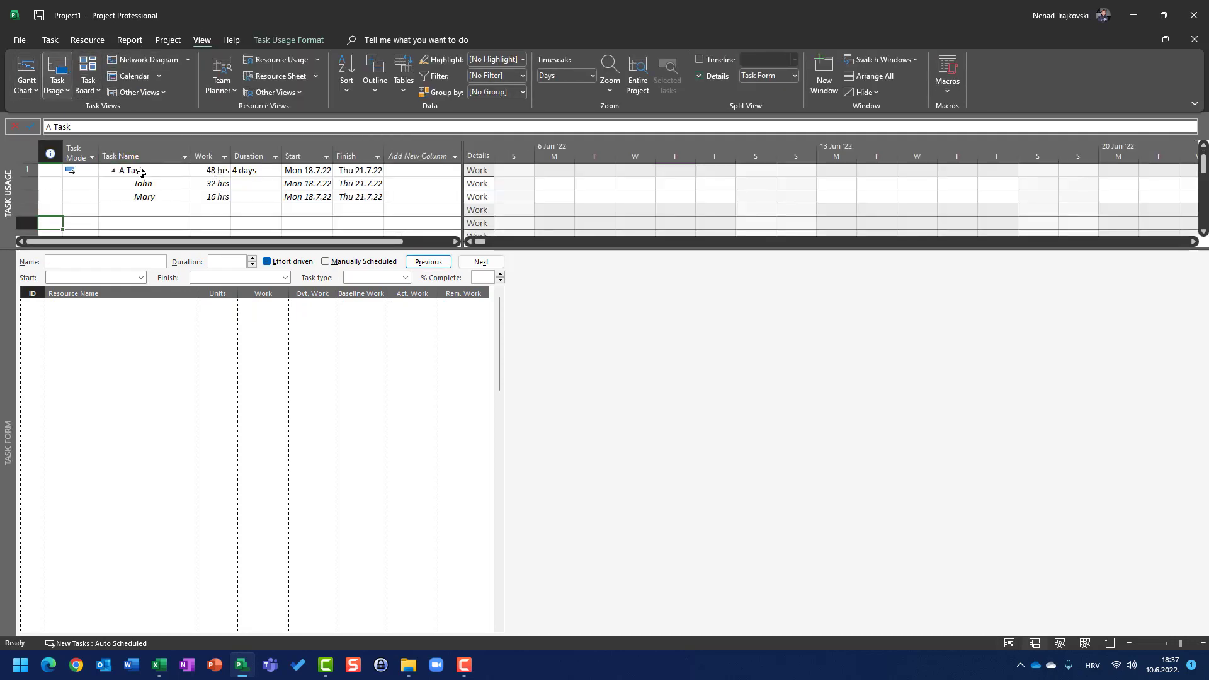
pyautogui.rightClick(142, 175)
pyautogui.click(174, 256)
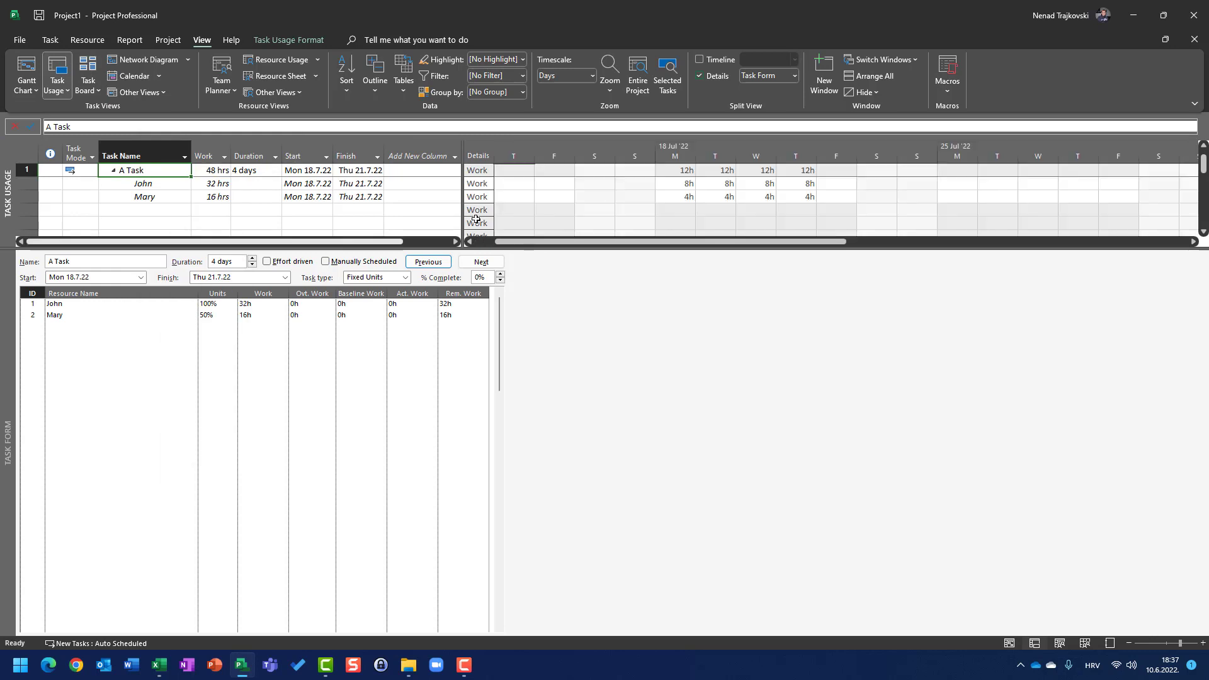
# Step: Examine the daily work hours of both resources on A Task
pyautogui.click(683, 185)
pyautogui.click(723, 185)
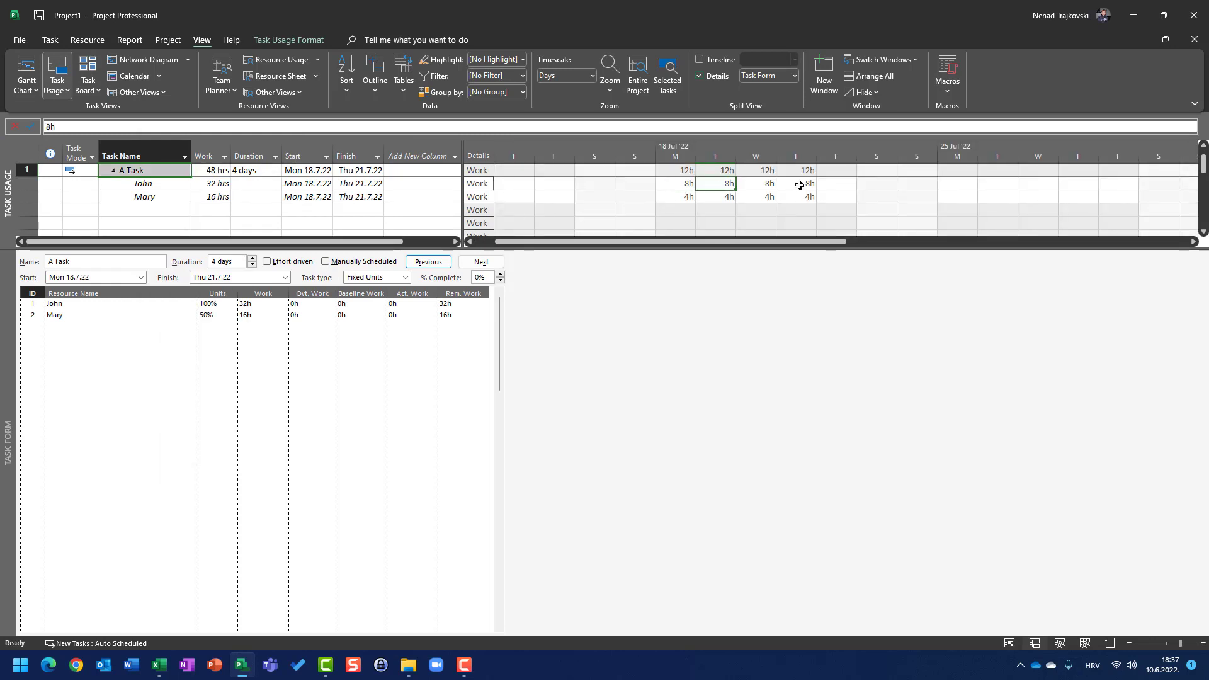
pyautogui.click(768, 186)
pyautogui.click(804, 183)
pyautogui.click(676, 200)
pyautogui.click(730, 200)
pyautogui.click(772, 198)
pyautogui.click(805, 196)
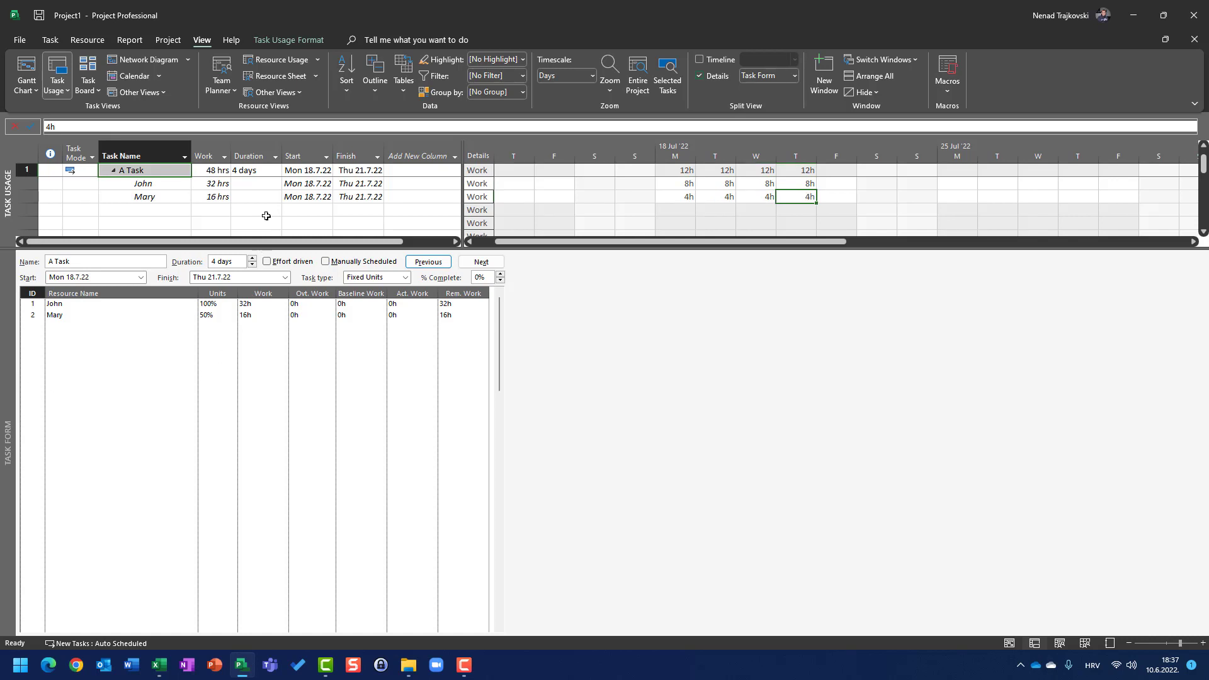
pyautogui.click(265, 196)
# Step: Open the Resource Sheet and add a third work resource by entering the person's name
pyautogui.click(280, 78)
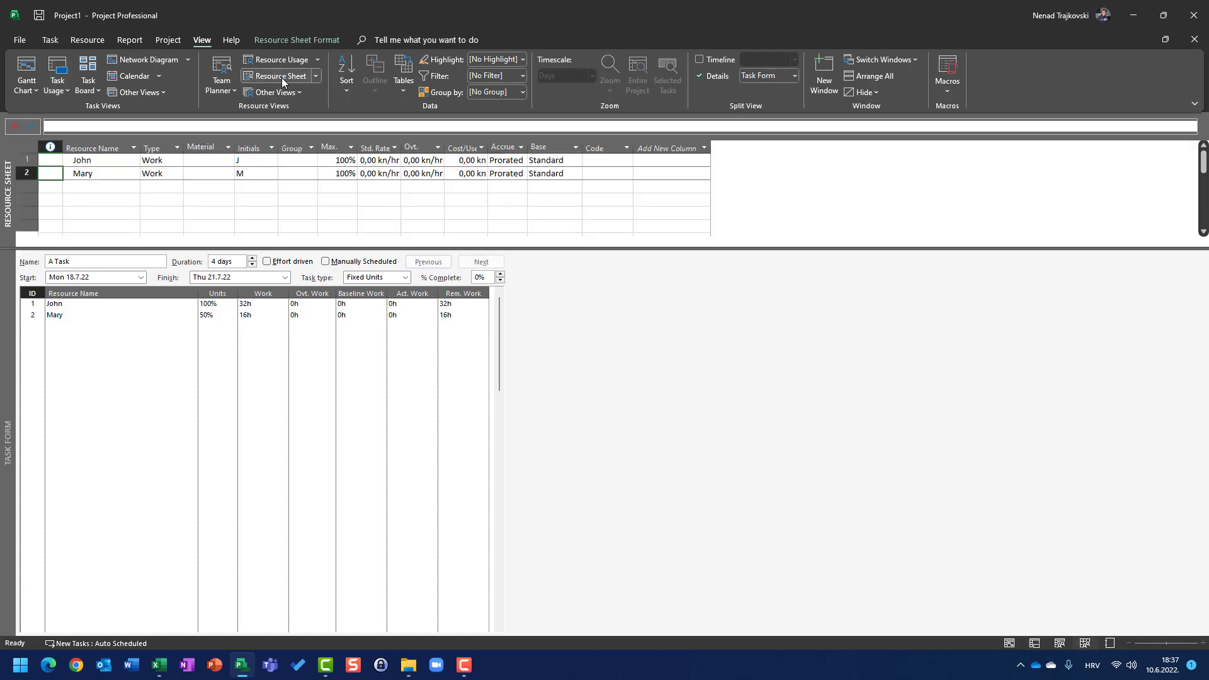
pyautogui.click(101, 186)
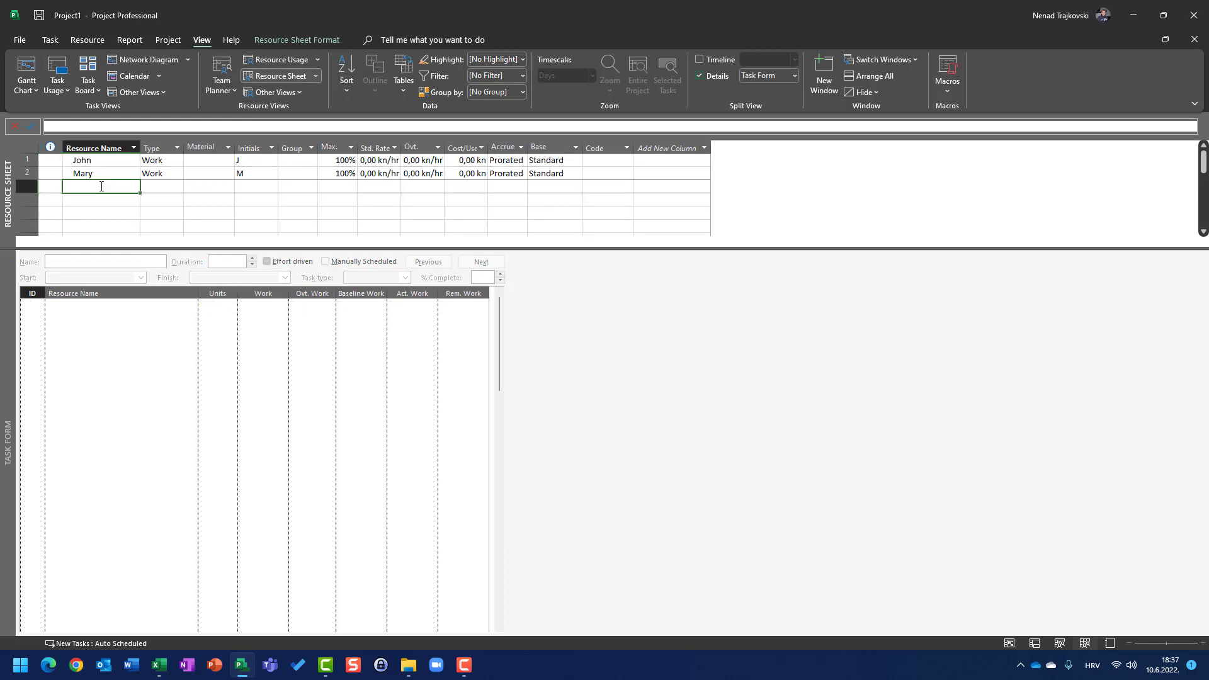
pyautogui.write('Paua')
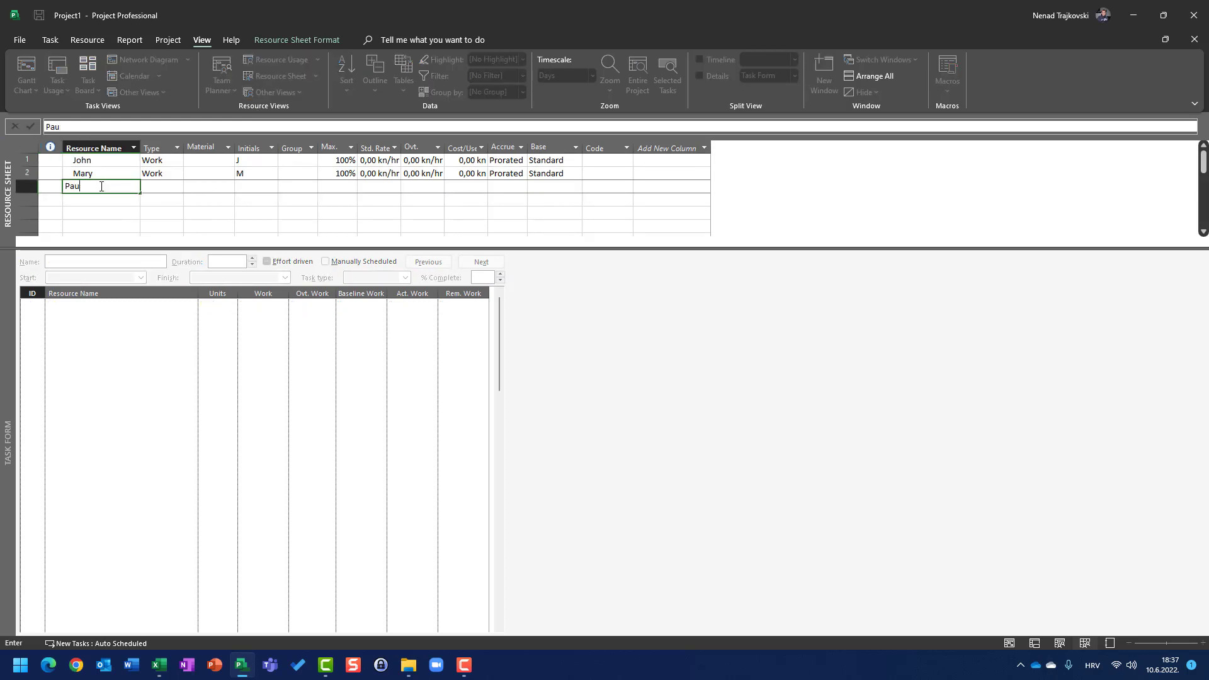
pyautogui.press('Return')
pyautogui.press('Up')
pyautogui.press('Right')
pyautogui.press('Right')
pyautogui.press('Right')
pyautogui.press('Right')
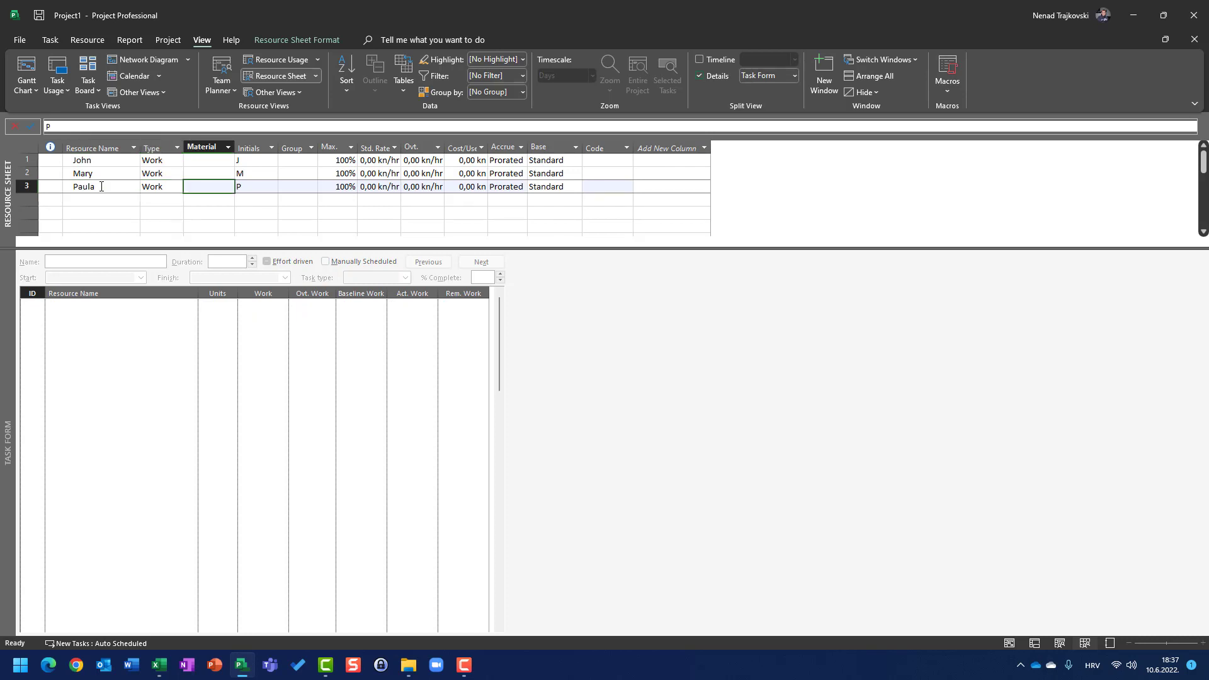
# Step: Return to the Gantt Chart view and add the third resource to A Task, entering 20 as its units
pyautogui.click(33, 75)
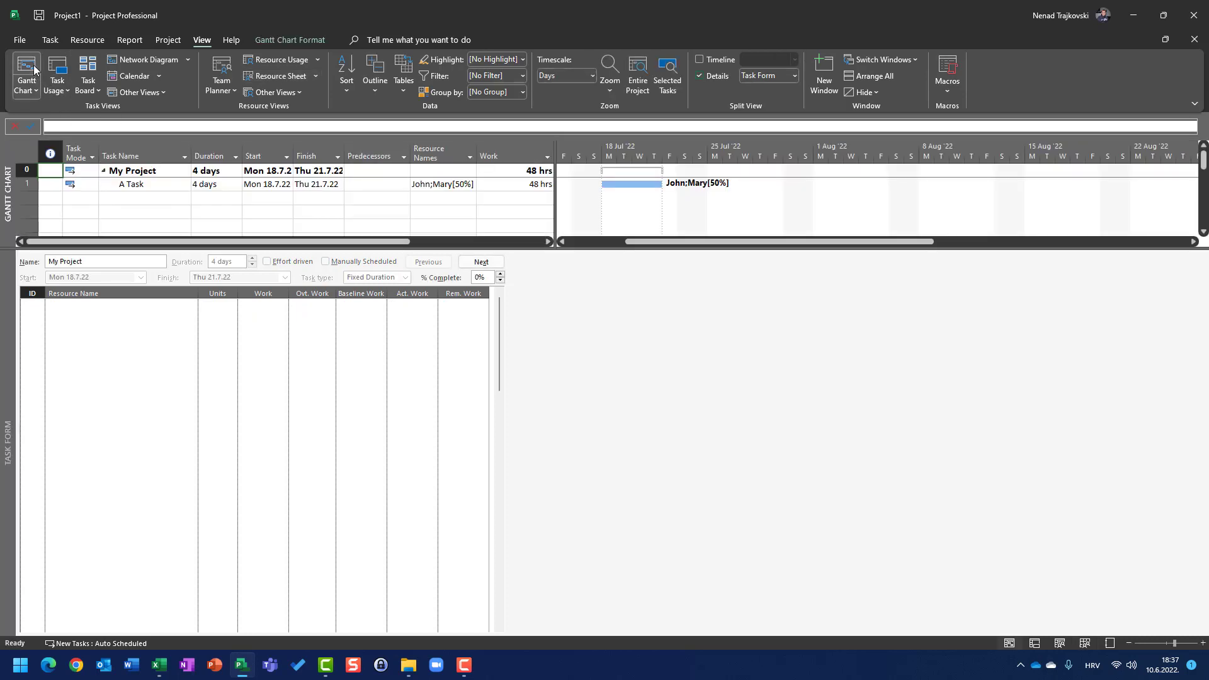
pyautogui.click(114, 184)
pyautogui.click(180, 326)
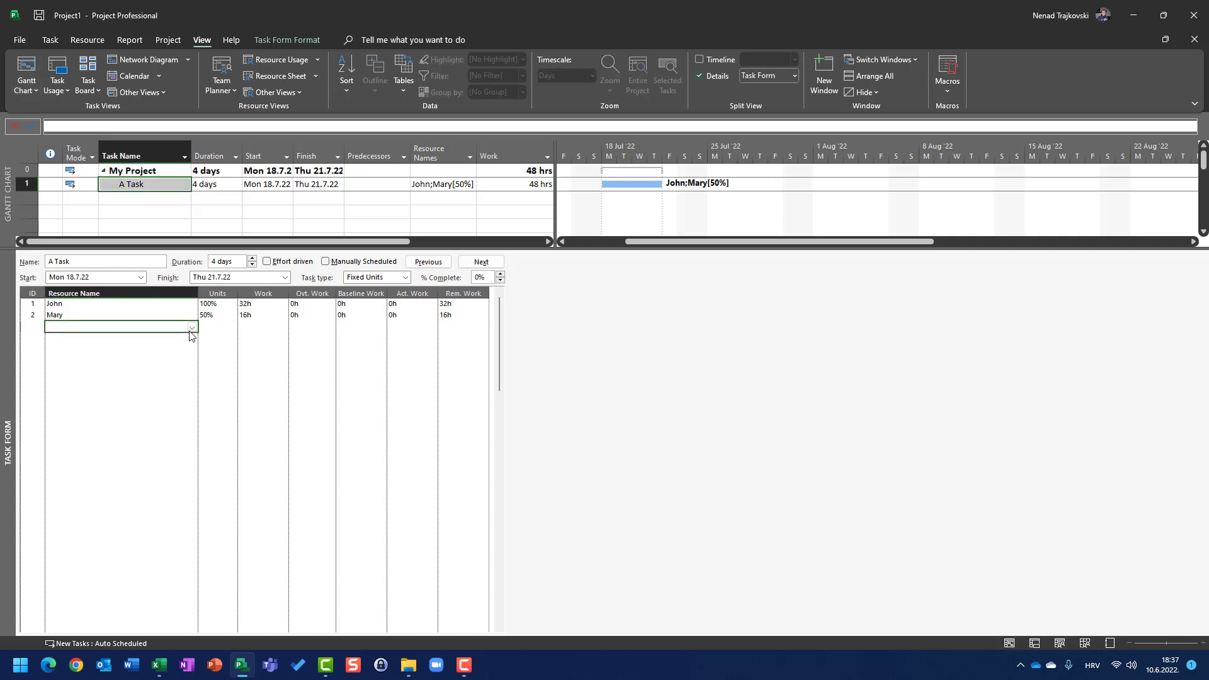
pyautogui.click(190, 328)
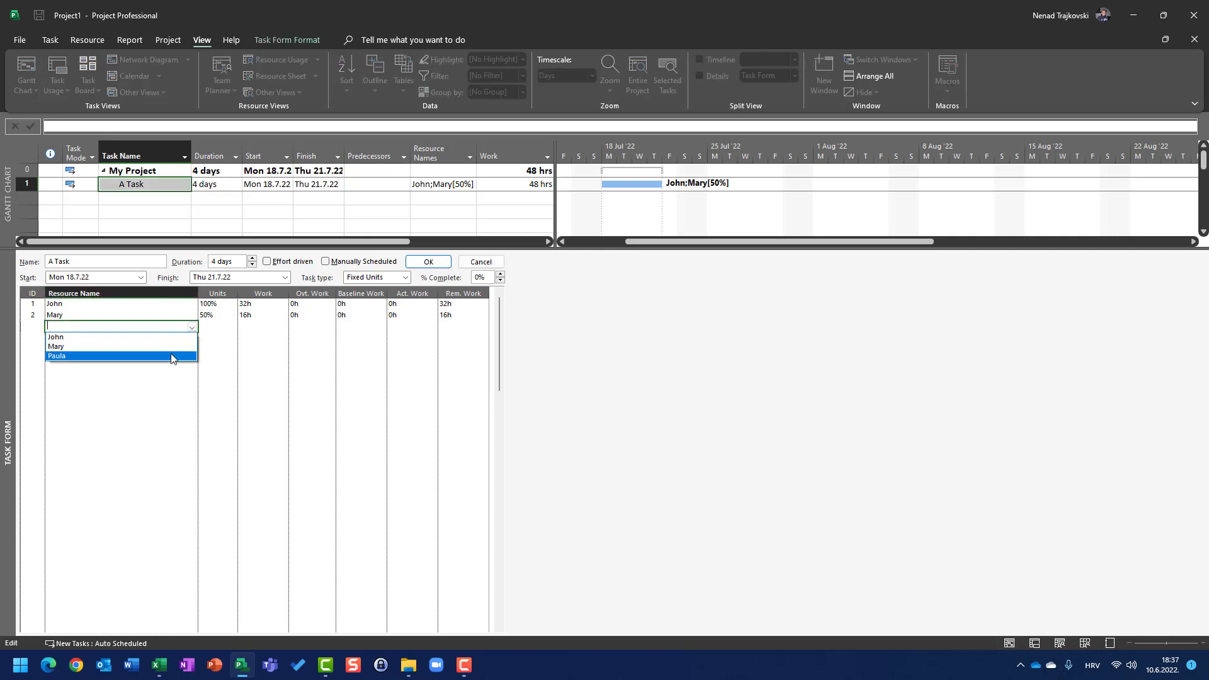
pyautogui.click(183, 354)
pyautogui.click(209, 326)
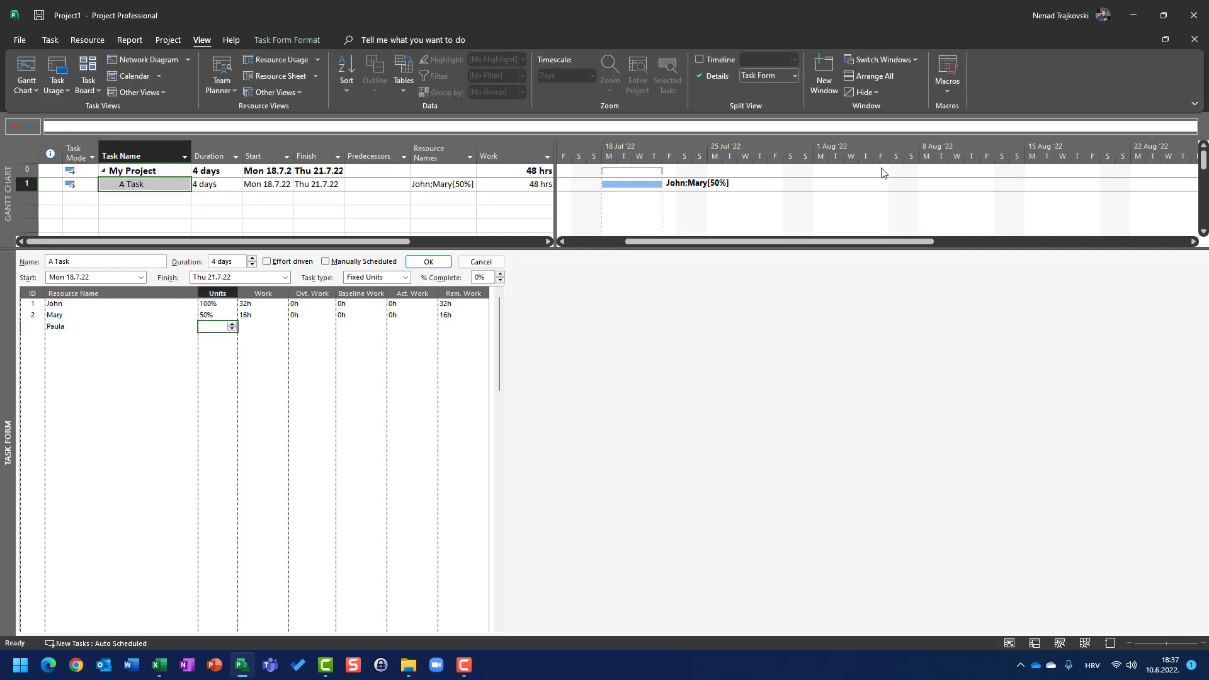
pyautogui.write('20')
pyautogui.press('Return')
# Step: Switch to the Excel workbook, enter 32 in A5 and clear the resource name from B1
pyautogui.hotkey('alt', 'Tab')
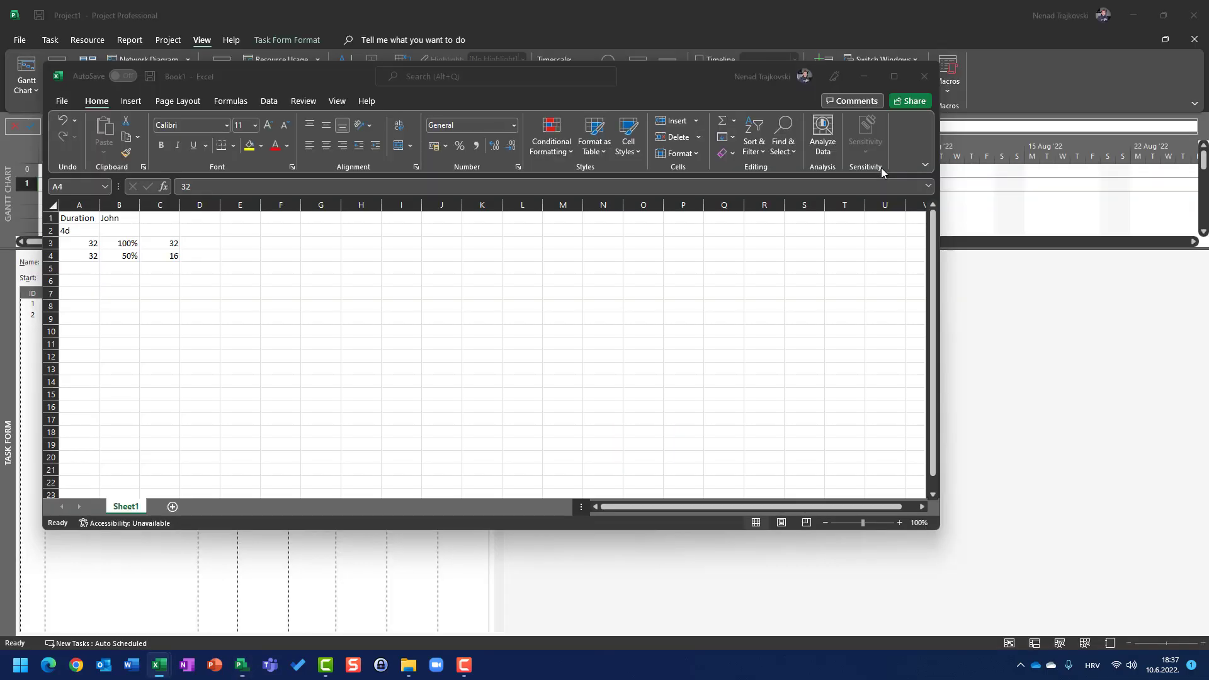
pyautogui.press('Down')
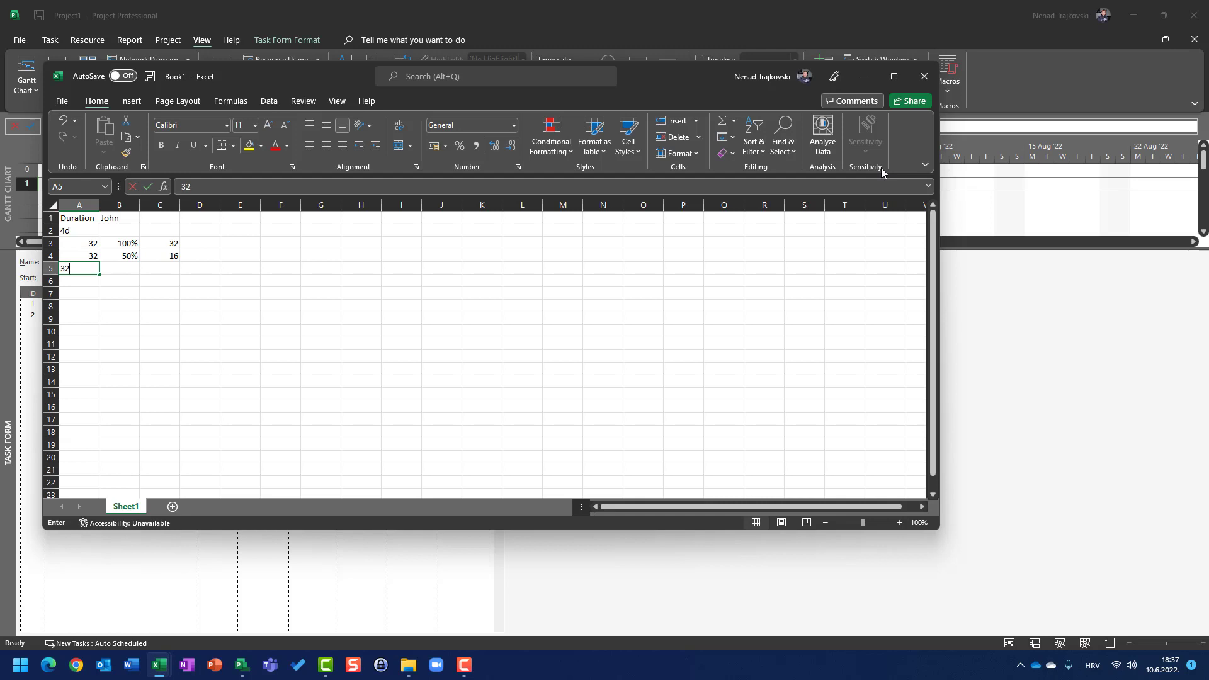
pyautogui.write('32')
pyautogui.press('Tab')
pyautogui.press('Up')
pyautogui.press('Up')
pyautogui.press('Up')
pyautogui.press('Up')
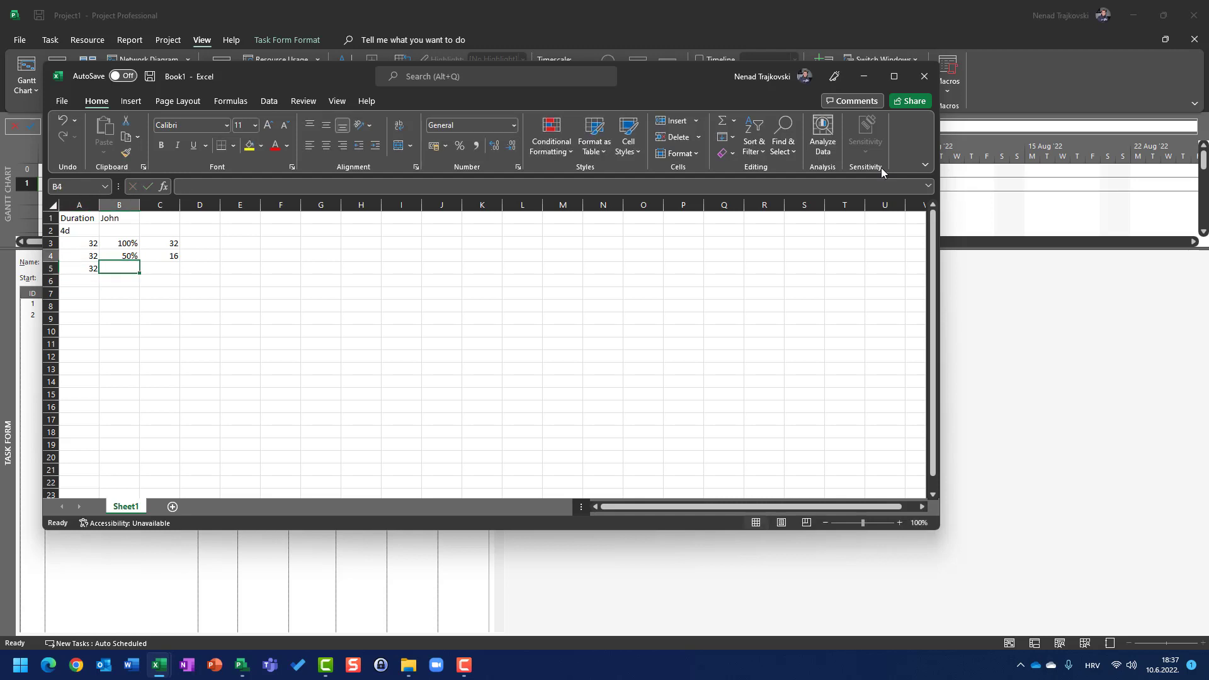
pyautogui.press('Delete')
# Step: Label the calculation rows with the three resources' names in D3 to D5, entering the third name again in D6
pyautogui.press('Down')
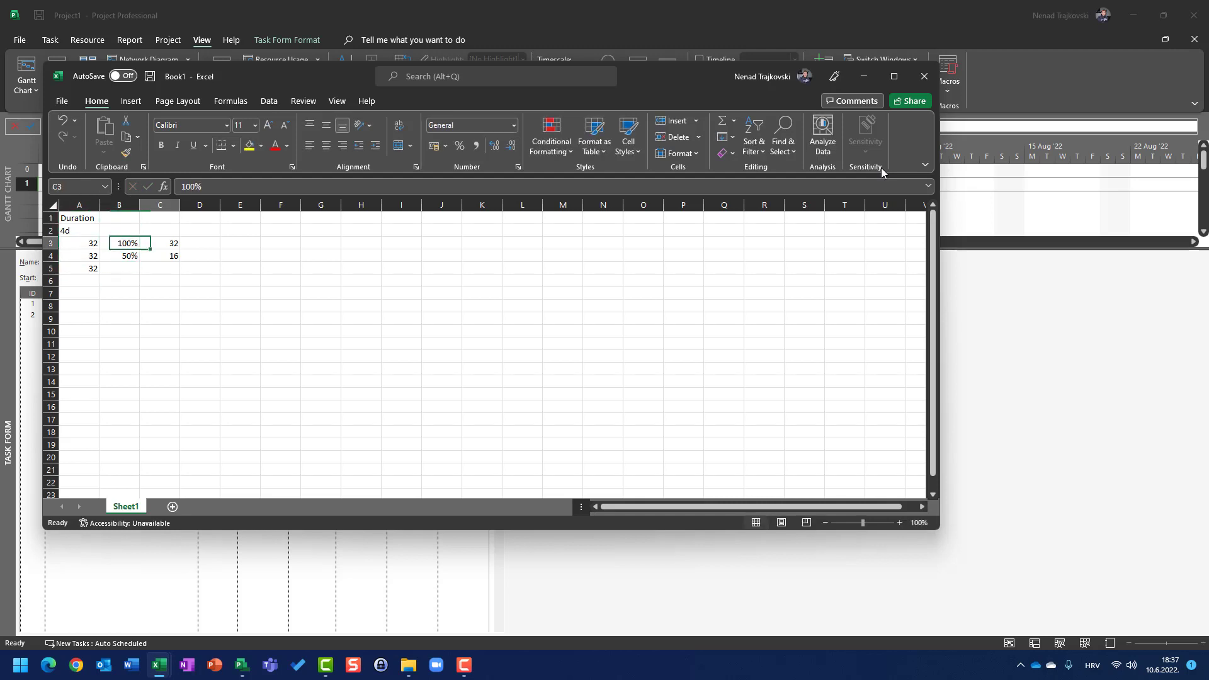
pyautogui.press('Right')
pyautogui.press('Right')
pyautogui.write('Jo')
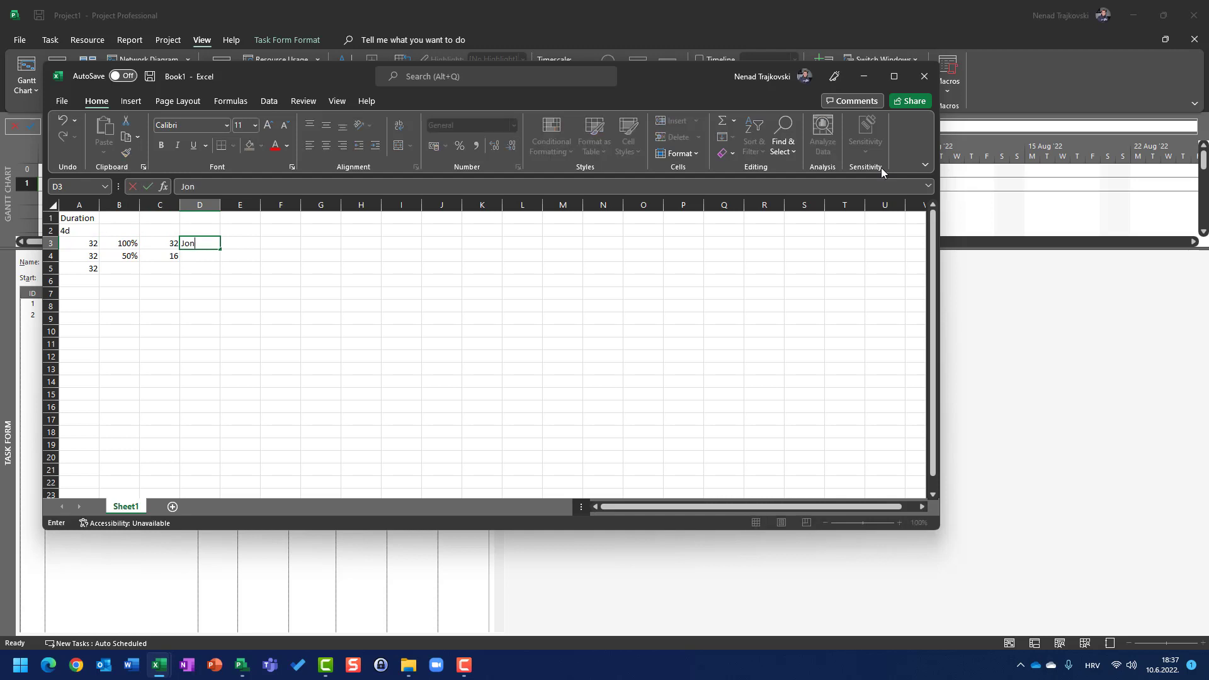
pyautogui.write('hn')
pyautogui.press('Return')
pyautogui.write('Mary')
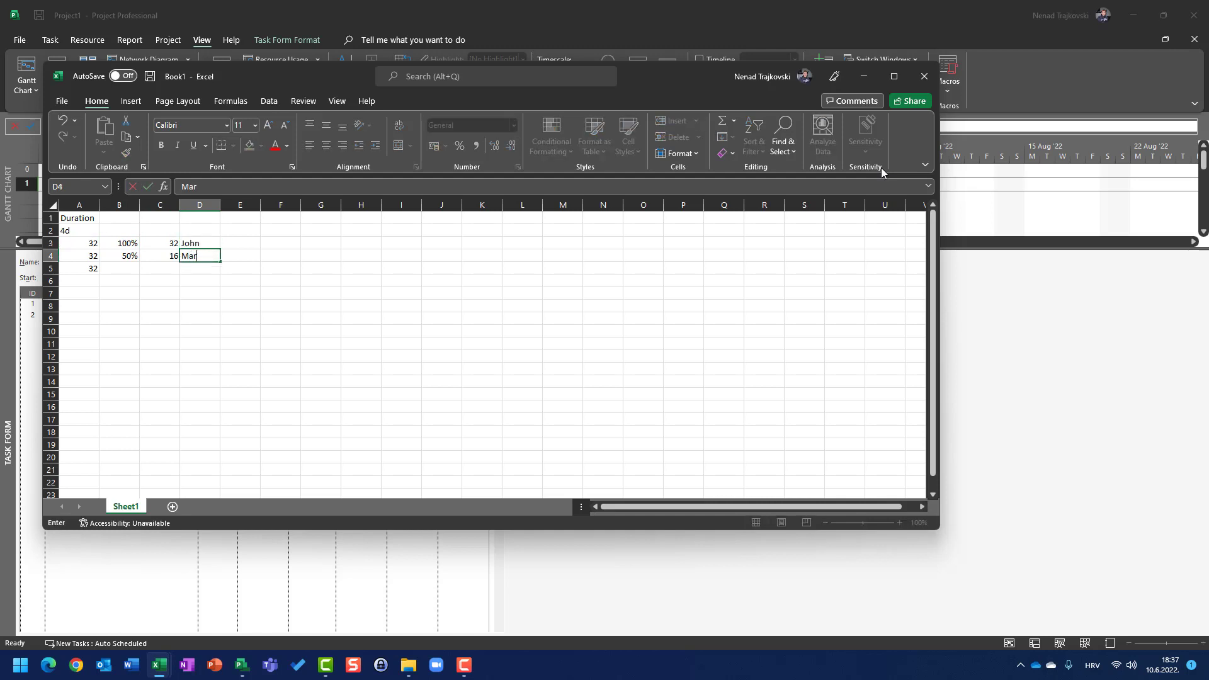
pyautogui.press('Return')
pyautogui.write('Pauča')
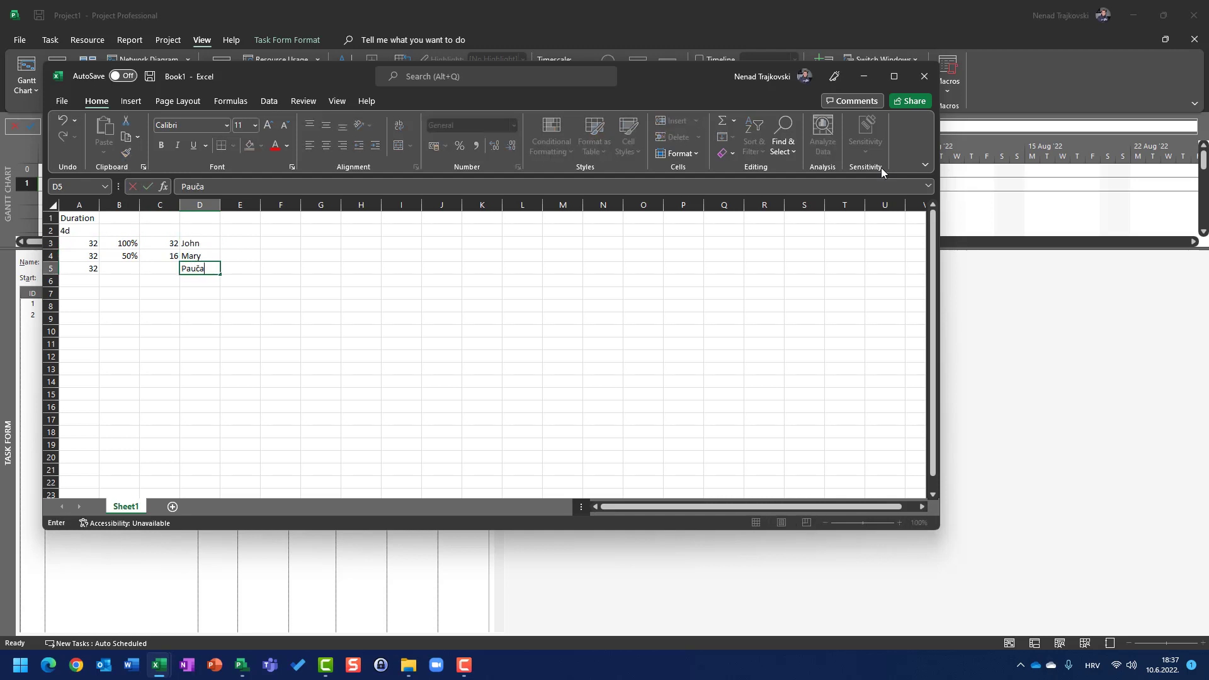
pyautogui.press('Return')
pyautogui.write('Pauča')
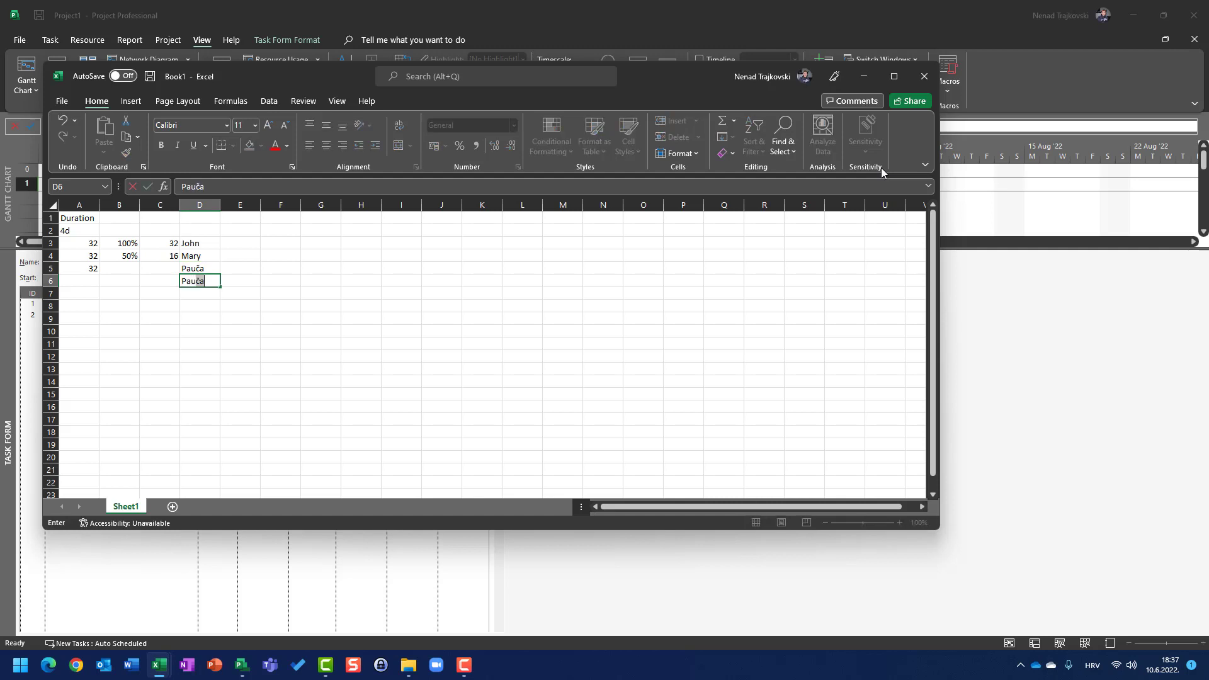
pyautogui.write('la')
pyautogui.press('Return')
# Step: Enter the third resource's units, 20%, in B5
pyautogui.press('Up')
pyautogui.press('Up')
pyautogui.press('Left')
pyautogui.press('Left')
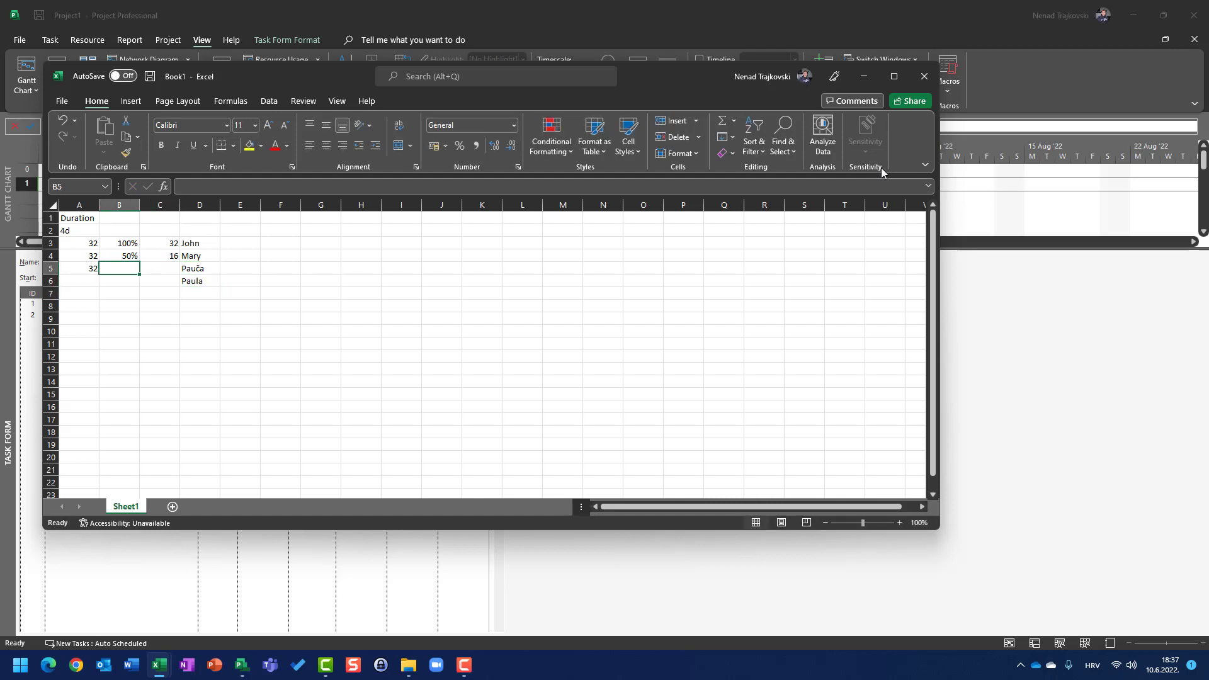
pyautogui.hotkey('alt', 'Tab')
pyautogui.hotkey('alt', 'Tab')
pyautogui.write('20')
pyautogui.press('Return')
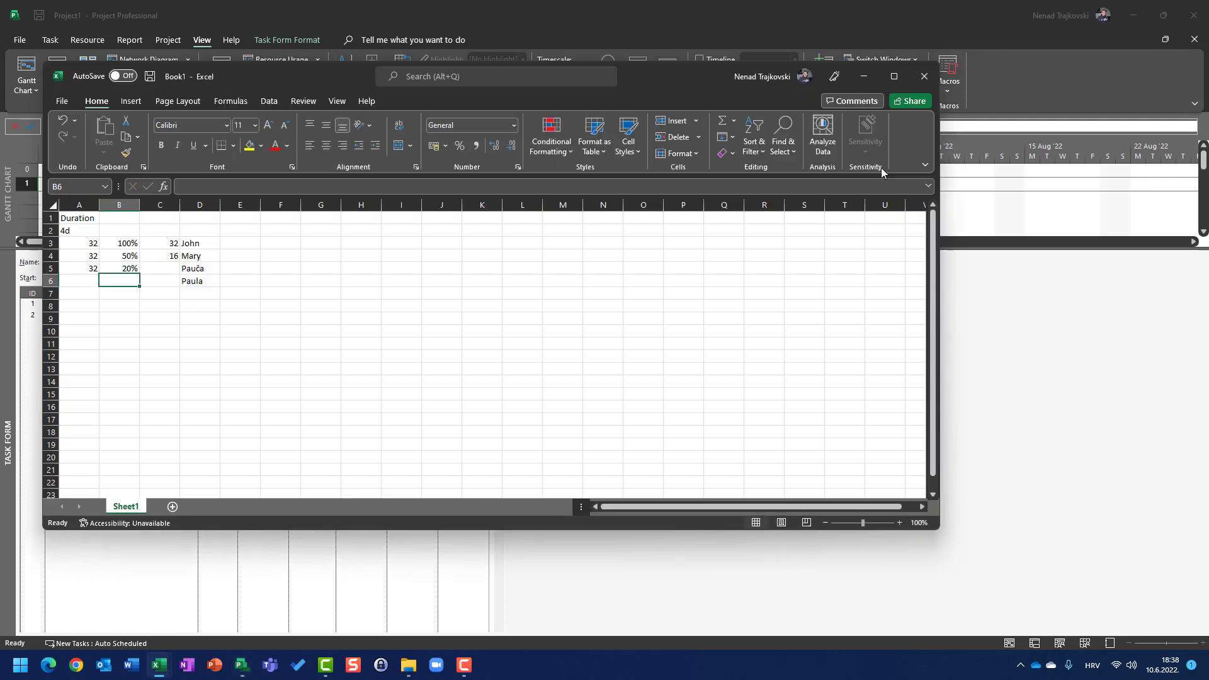
# Step: Copy the work formula from C4 into C5 to calculate the third resource's work
pyautogui.press('Up')
pyautogui.press('Up')
pyautogui.press('Right')
pyautogui.hotkey('ctrl', 'c')
pyautogui.press('Down')
pyautogui.press('Return')
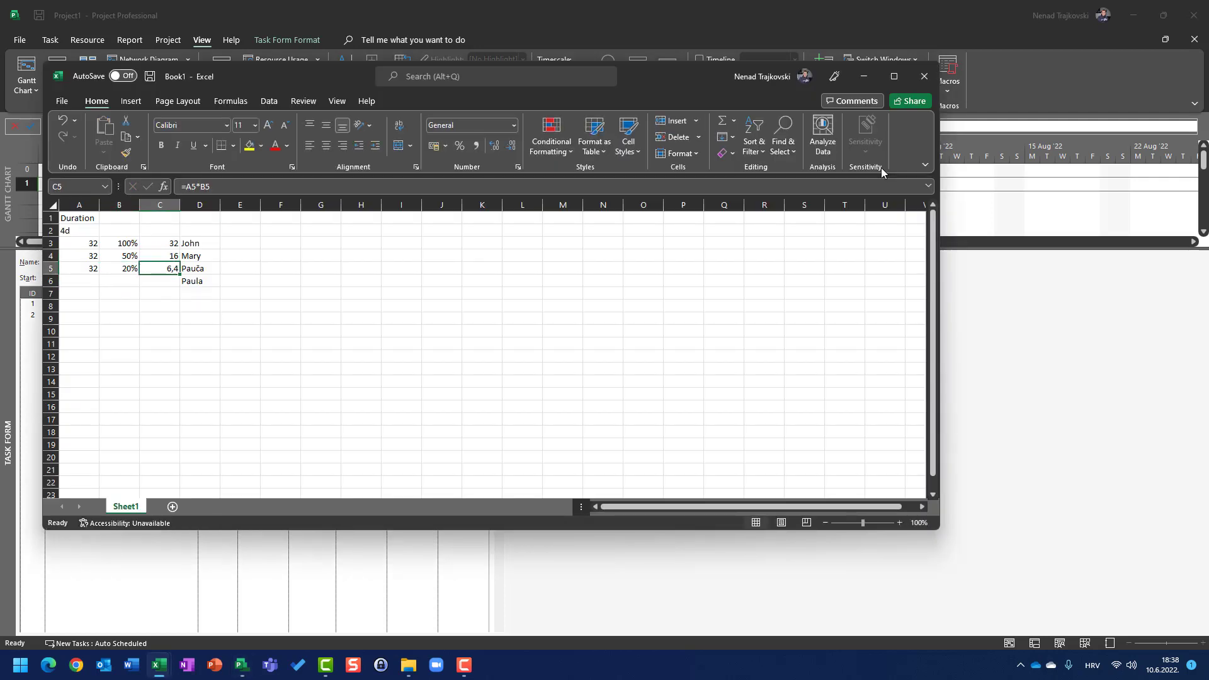
# Step: Return to Project, confirm the third resource's assignment to A Task and select its work value
pyautogui.hotkey('alt', 'Tab')
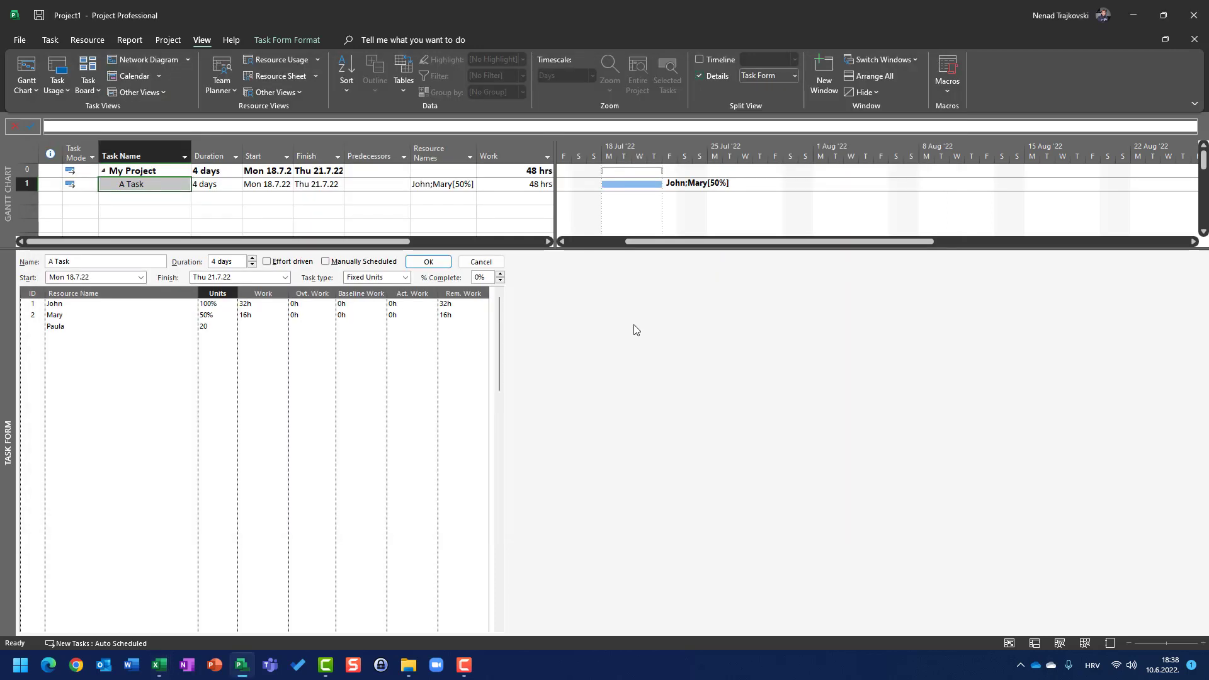
pyautogui.click(433, 262)
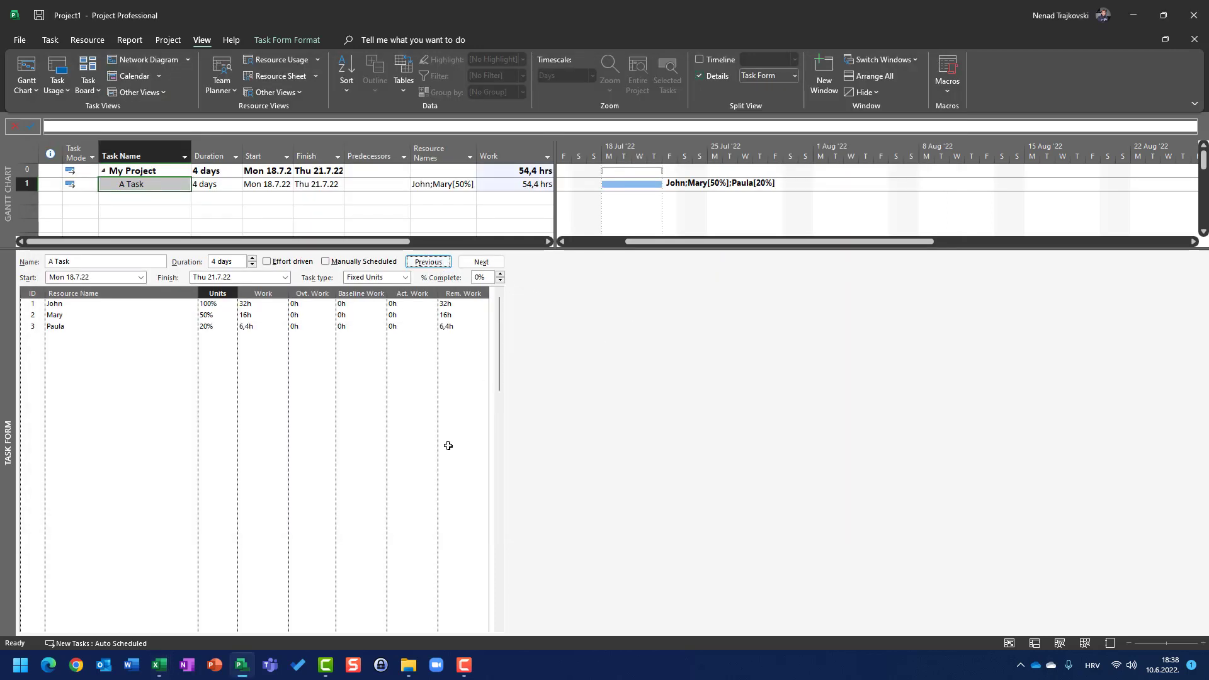
pyautogui.click(259, 326)
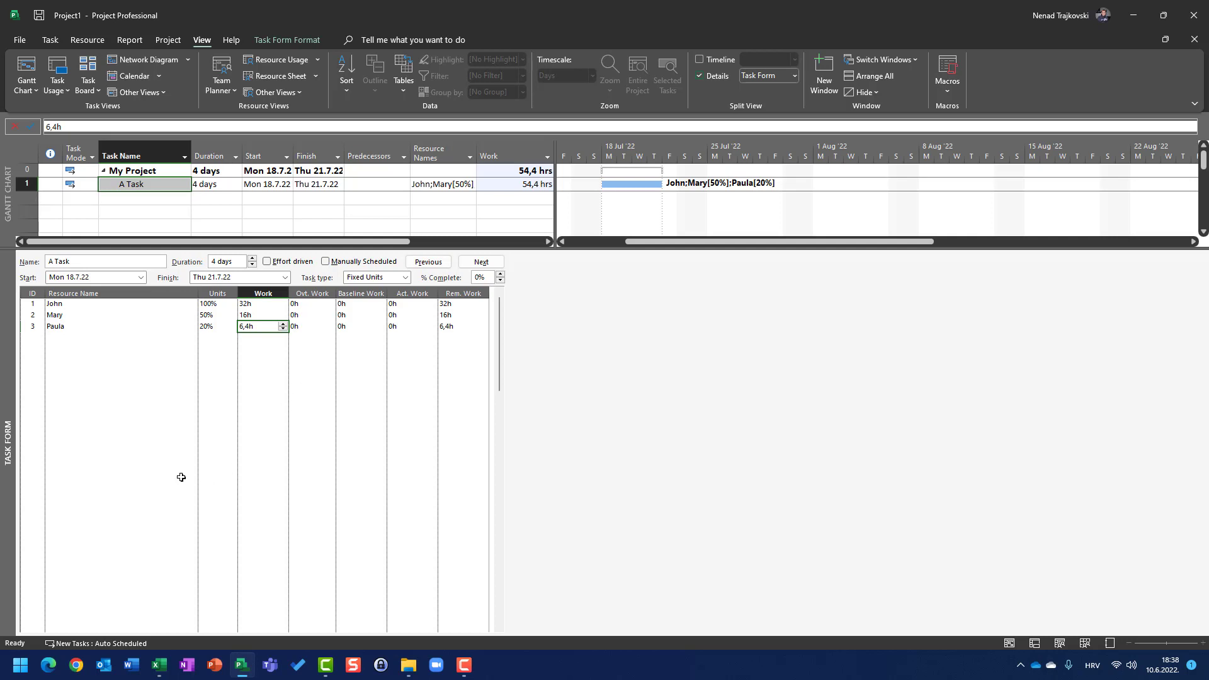
# Step: Open the Resource Sheet and add a work resource named Developers
pyautogui.click(277, 76)
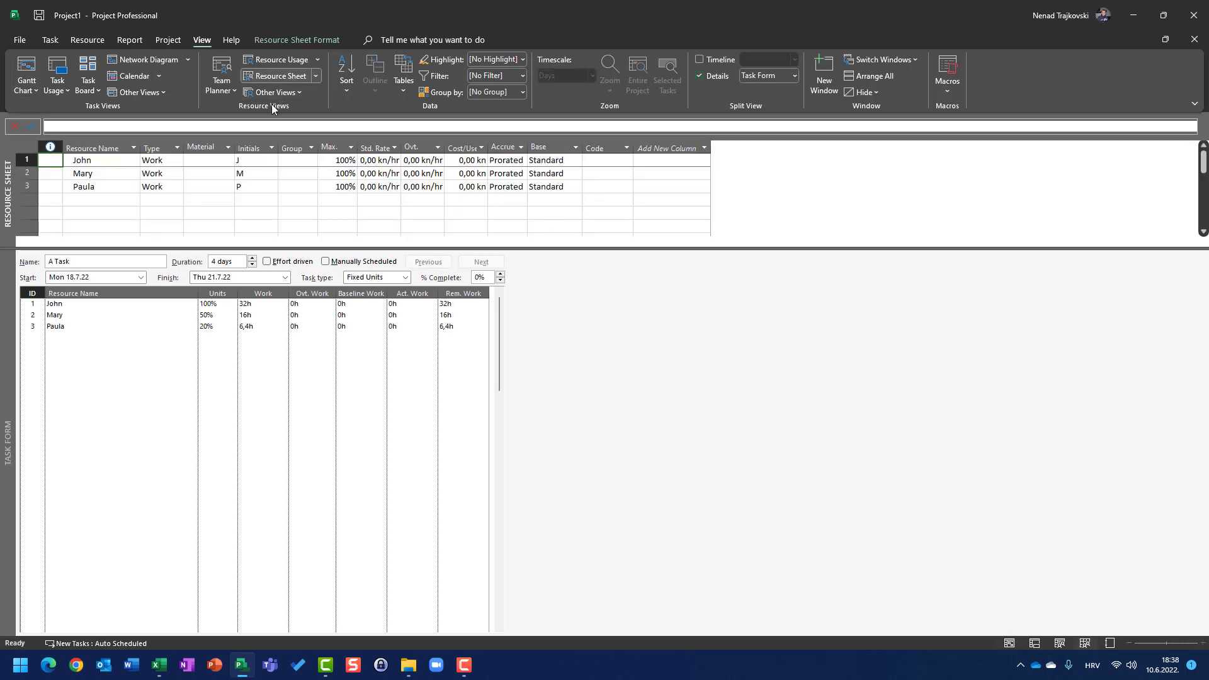
pyautogui.click(104, 197)
pyautogui.write('Dev')
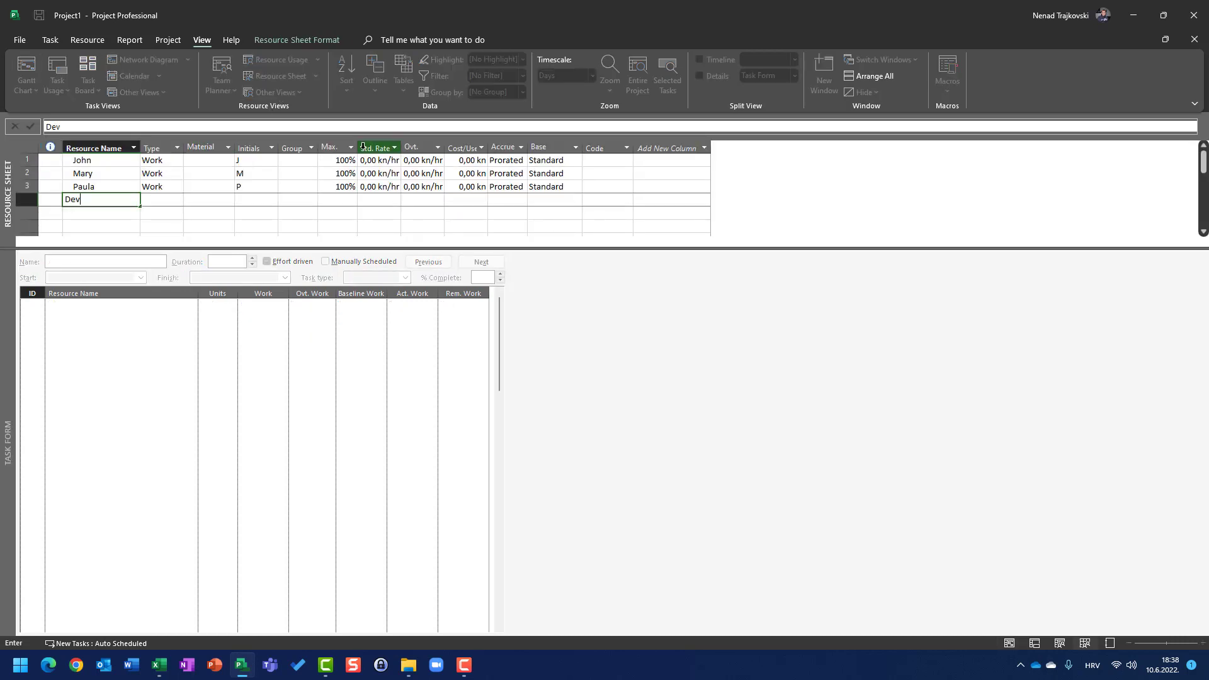
pyautogui.write('elopet')
pyautogui.write('s')
pyautogui.press('Tab')
pyautogui.press('Tab')
pyautogui.press('Tab')
pyautogui.press('Tab')
pyautogui.press('Tab')
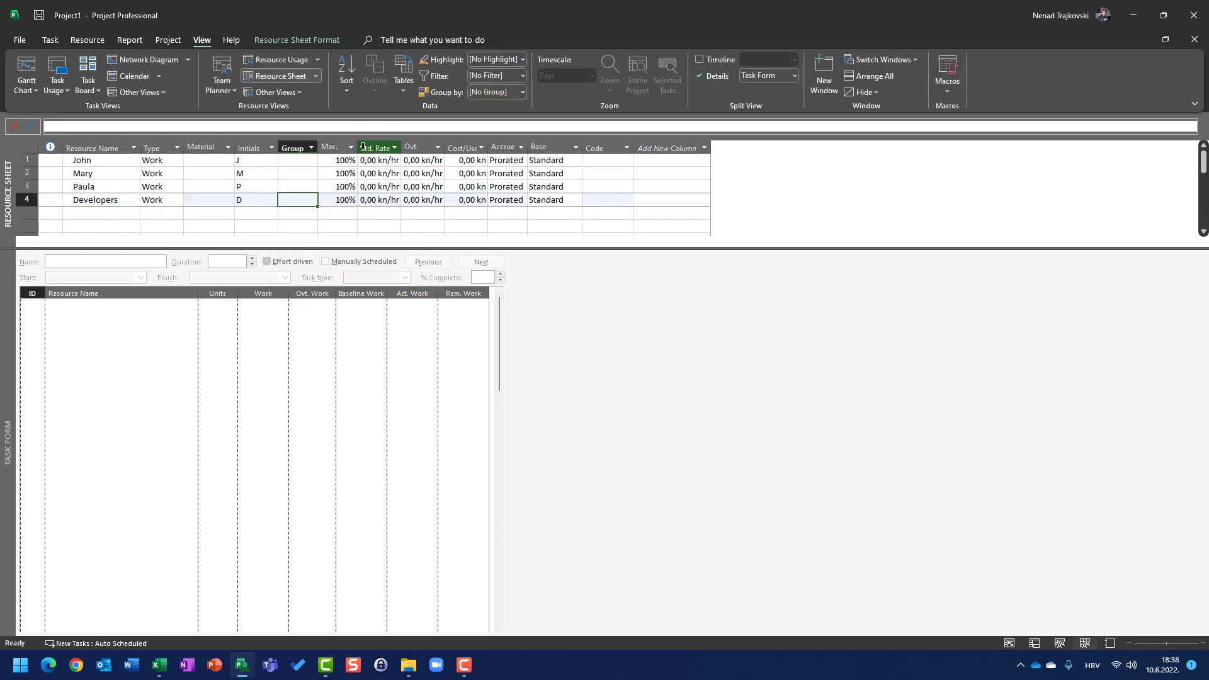
# Step: Set the maximum units of the Developers resource to 500%
pyautogui.write('50')
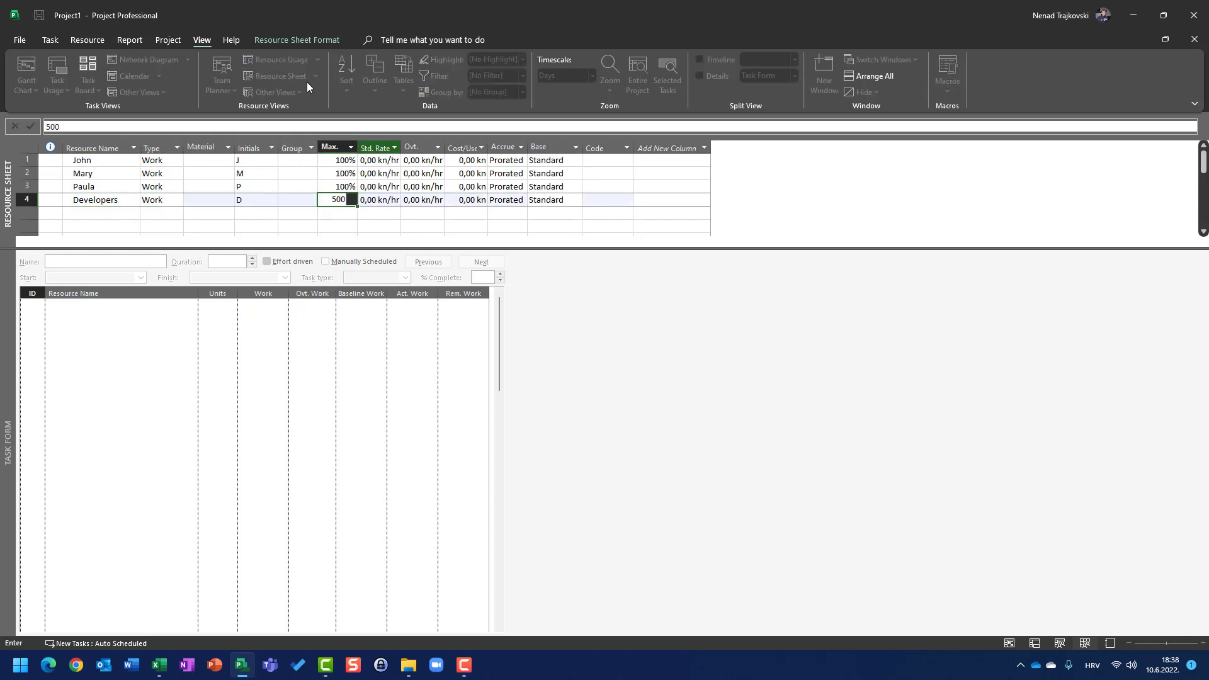
pyautogui.write('0')
pyautogui.click(228, 225)
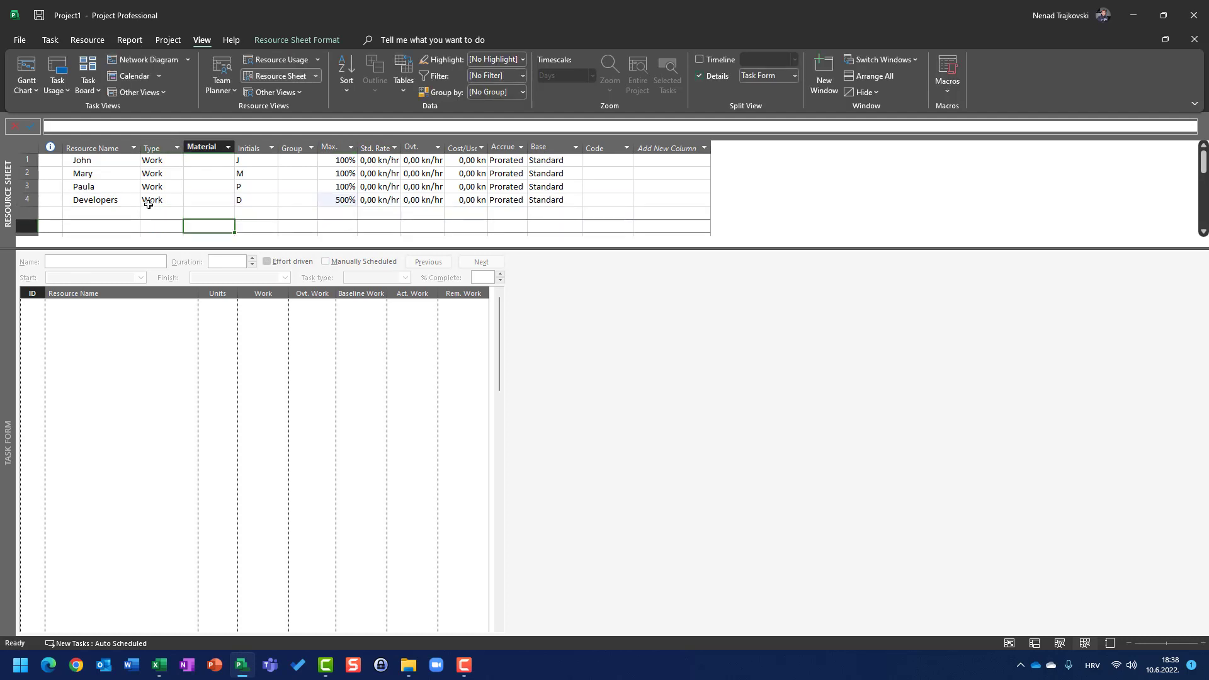
# Step: Return to the Gantt Chart, add Developers to A Task's resource list and enter 300 as its units
pyautogui.click(29, 69)
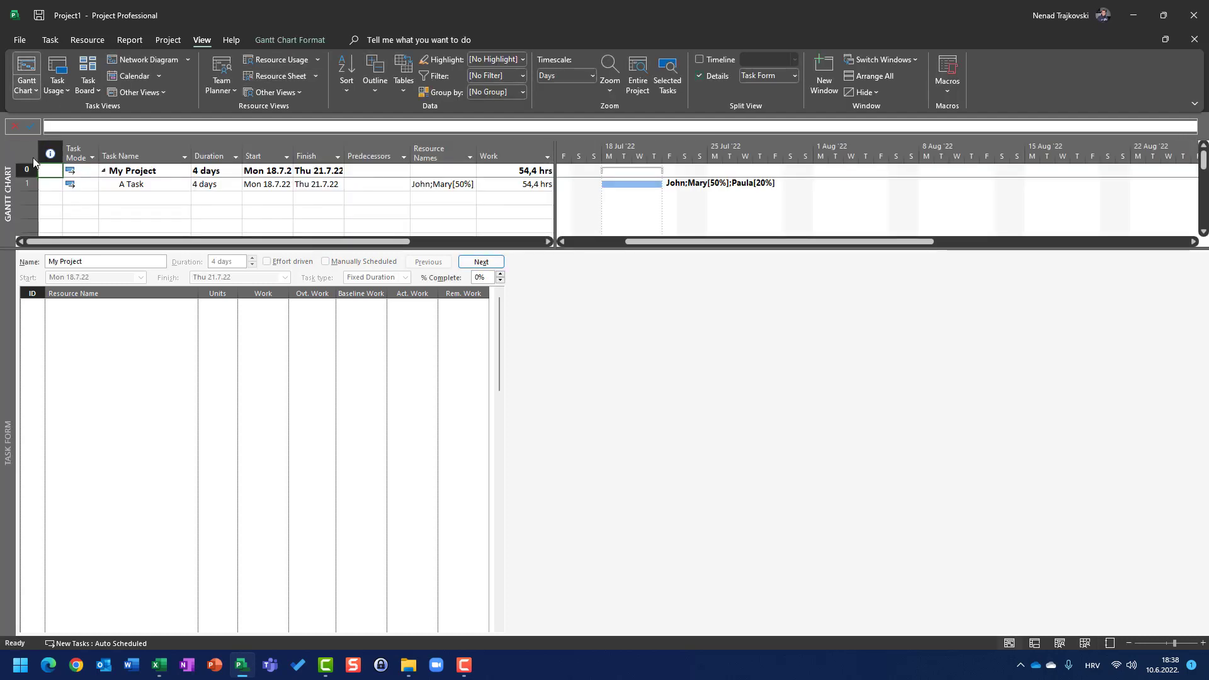
pyautogui.click(99, 185)
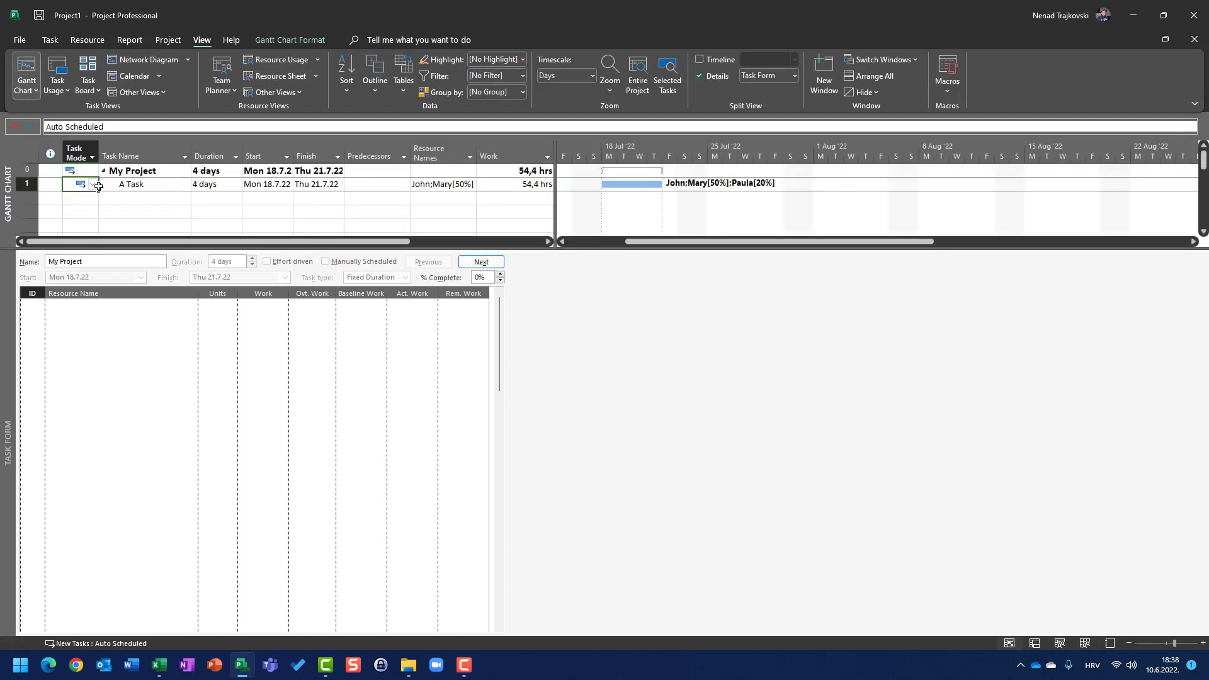
pyautogui.click(73, 337)
pyautogui.click(192, 340)
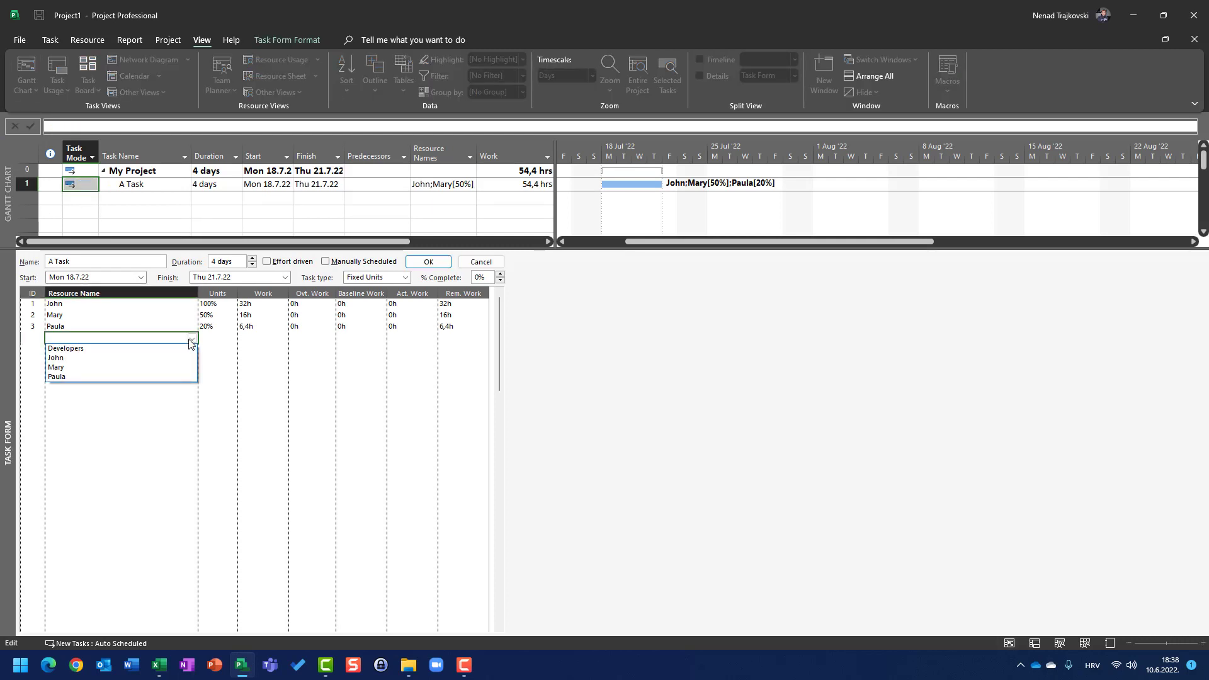
pyautogui.click(131, 348)
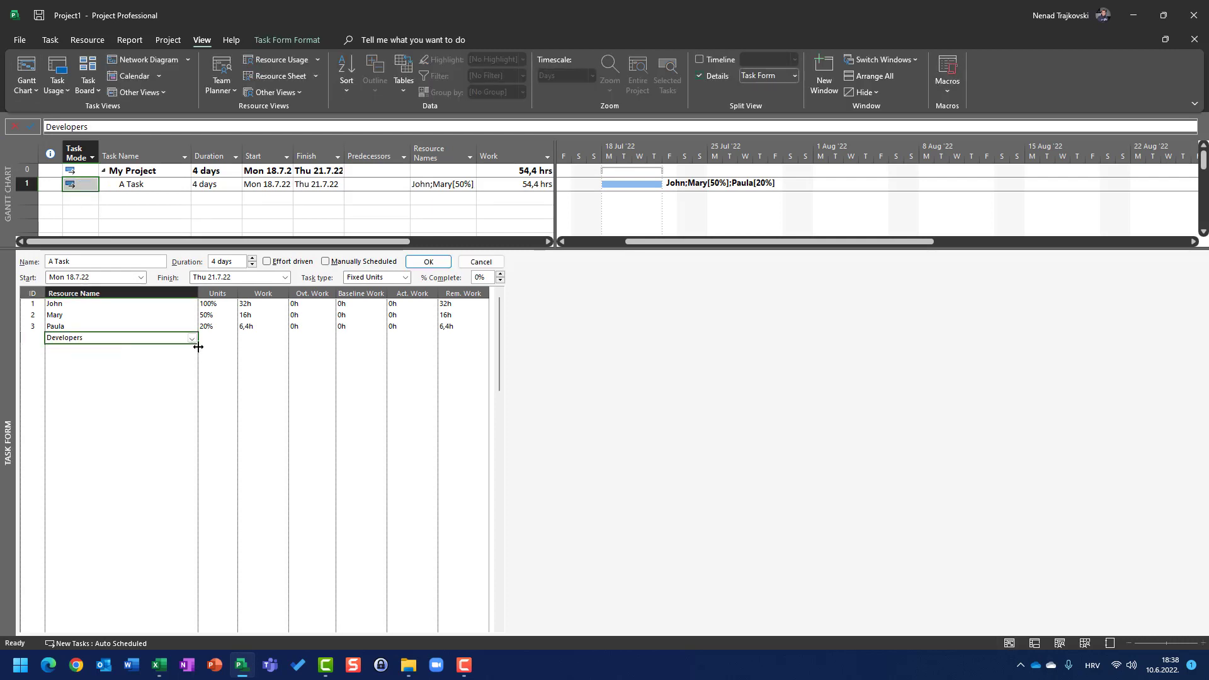
pyautogui.click(216, 337)
pyautogui.write('300')
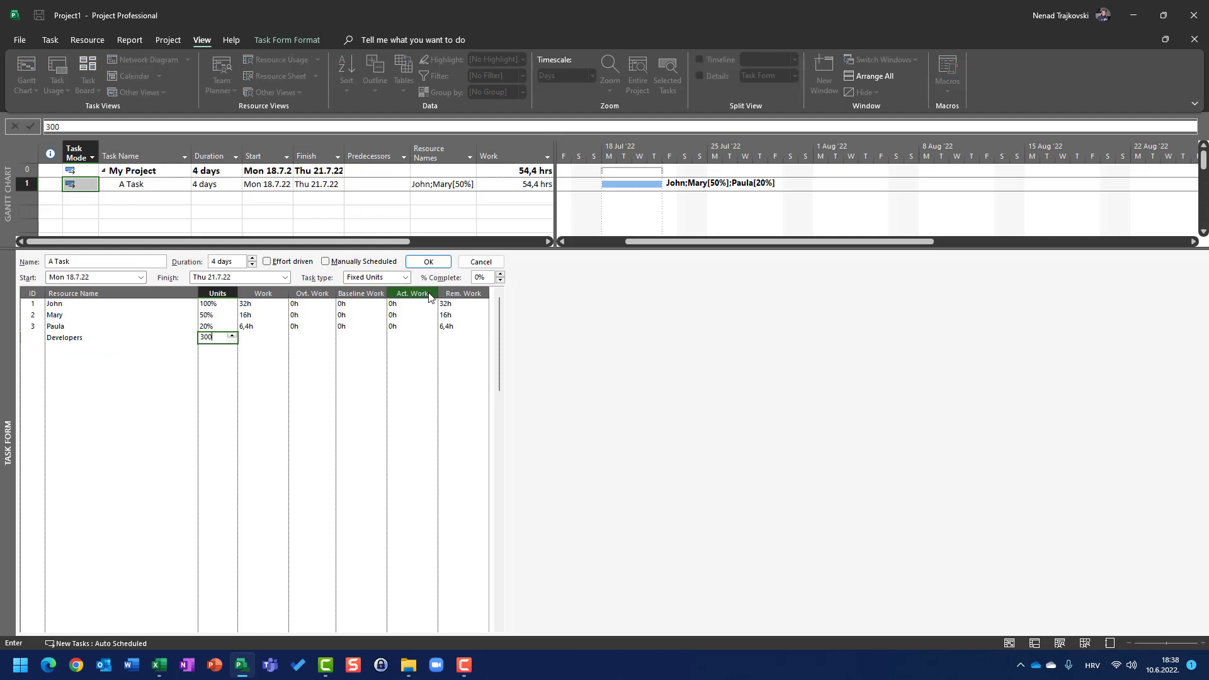
# Step: Switch to Excel and correct the misspelled third resource name in D5 by copying D6 into it
pyautogui.hotkey('alt', 'Tab')
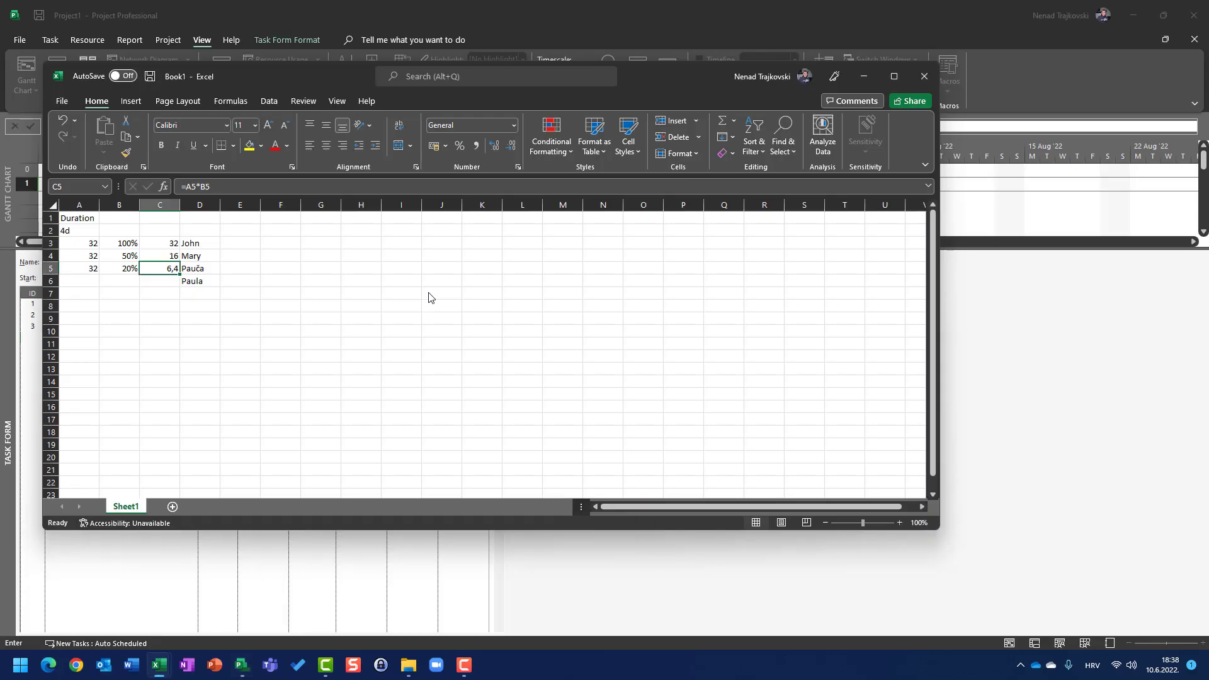
pyautogui.press('Down')
pyautogui.press('Up')
pyautogui.press('Right')
pyautogui.press('Down')
pyautogui.hotkey('ctrl', 'c')
pyautogui.press('Up')
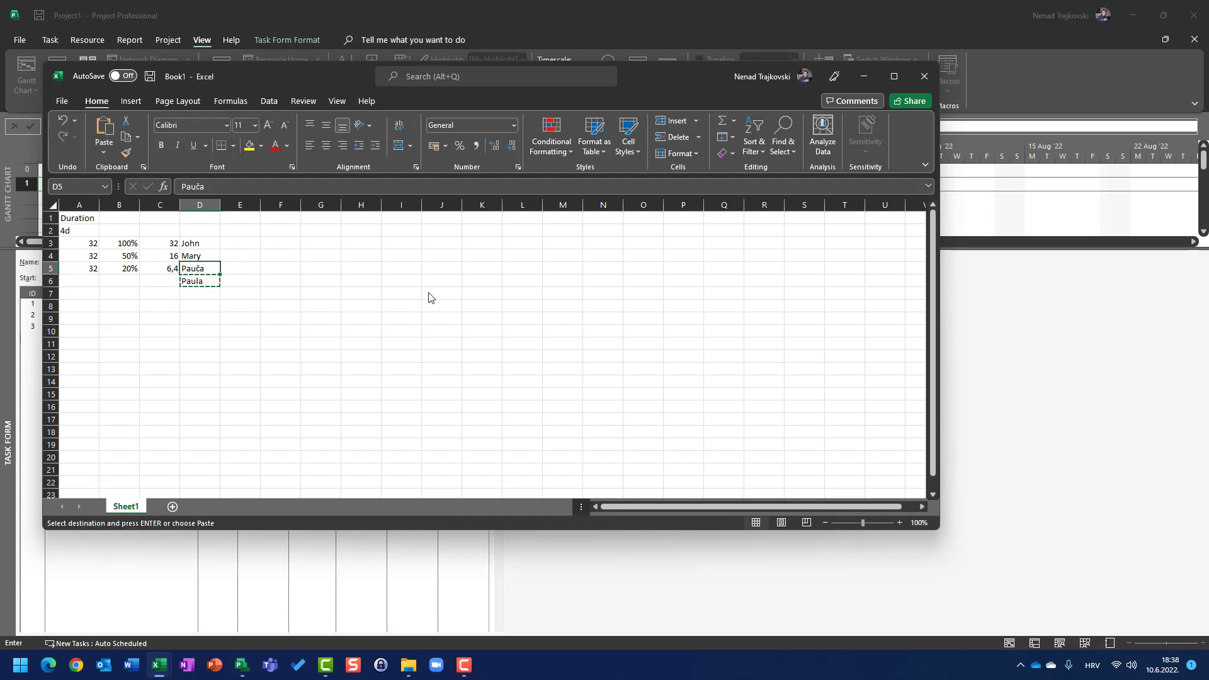
pyautogui.press('Return')
# Step: Replace the entry in D6 with Developers
pyautogui.press('Down')
pyautogui.write('Developer')
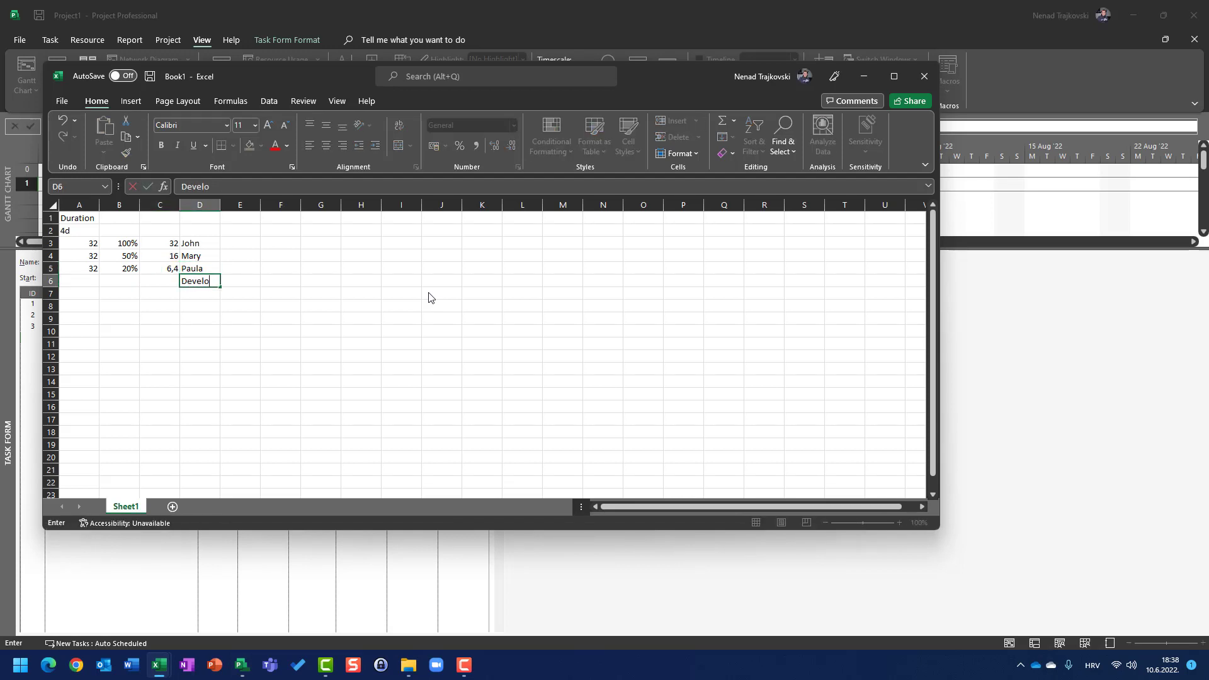
pyautogui.press('BackSpace')
pyautogui.write('s')
pyautogui.press('Return')
# Step: Copy the duration hours from A5 into A6 for the Developers row
pyautogui.press('Up')
pyautogui.press('Left')
pyautogui.press('Left')
pyautogui.press('Left')
pyautogui.press('Up')
pyautogui.hotkey('ctrl', 'c')
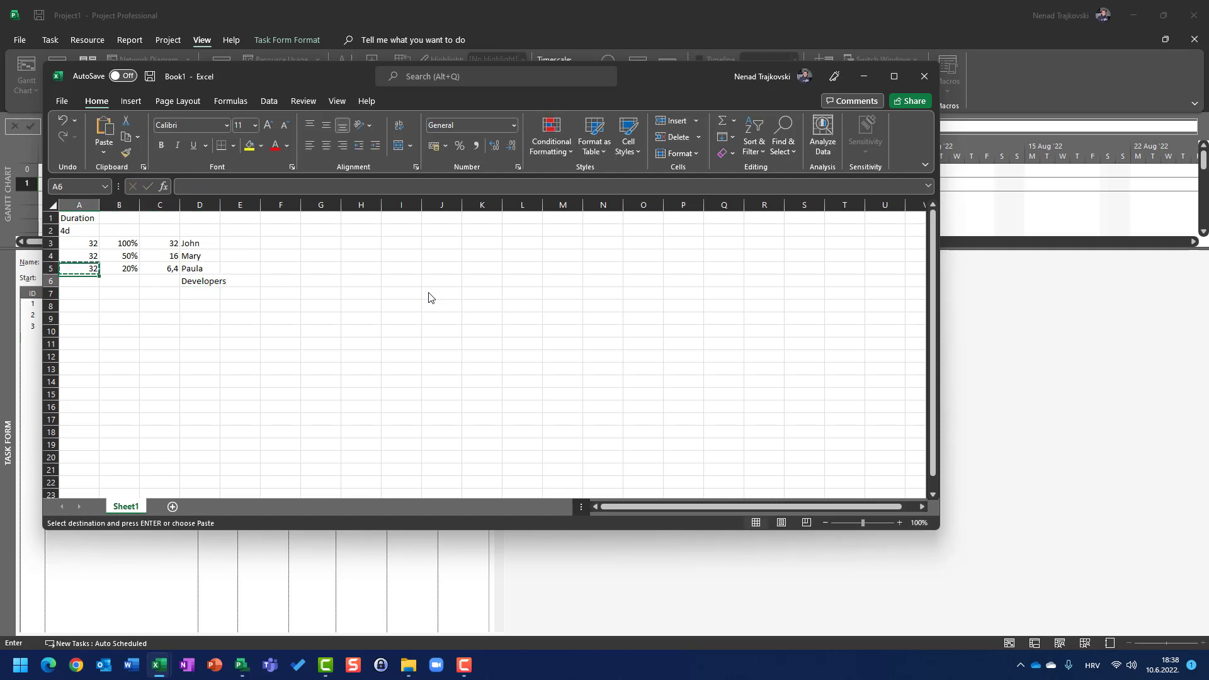
pyautogui.press('Down')
pyautogui.hotkey('ctrl', 'v')
pyautogui.press('Escape')
# Step: Copy the work formula from C5 into C6 to calculate the Developers' work
pyautogui.press('Right')
pyautogui.press('Right')
pyautogui.press('Up')
pyautogui.hotkey('ctrl', 'c')
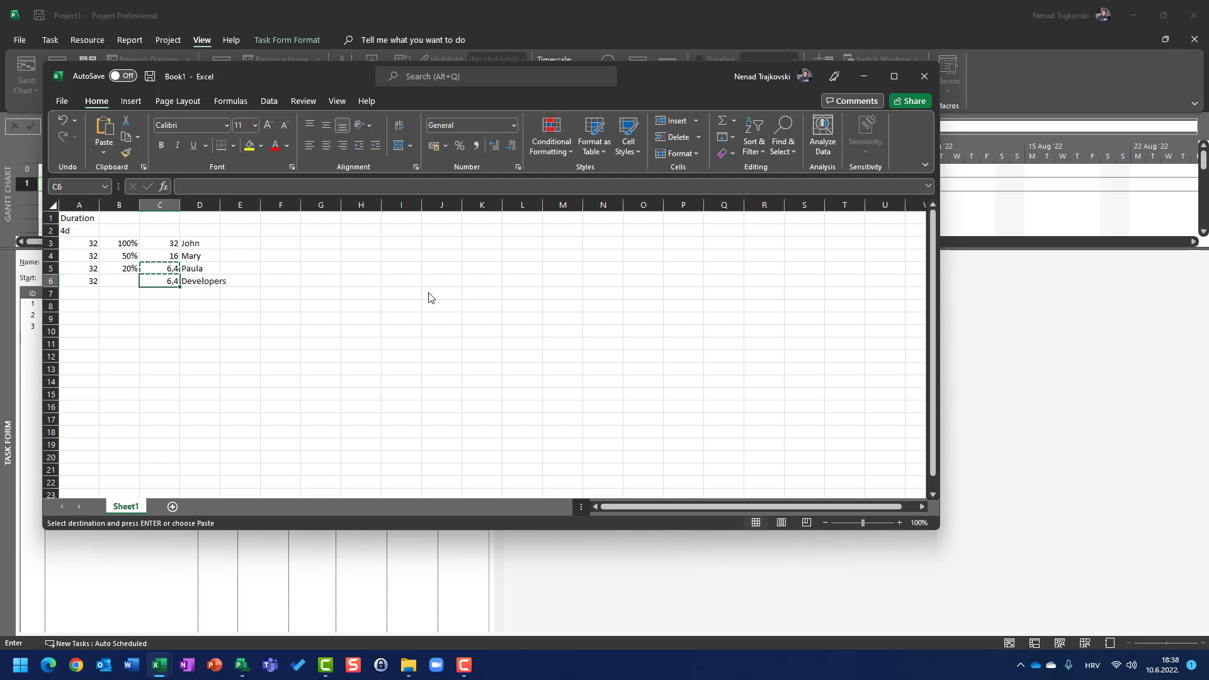
pyautogui.press('Down')
pyautogui.hotkey('ctrl', 'v')
pyautogui.press('Escape')
# Step: Enter the Developers' units, 300%, in B6
pyautogui.press('Left')
pyautogui.write('300')
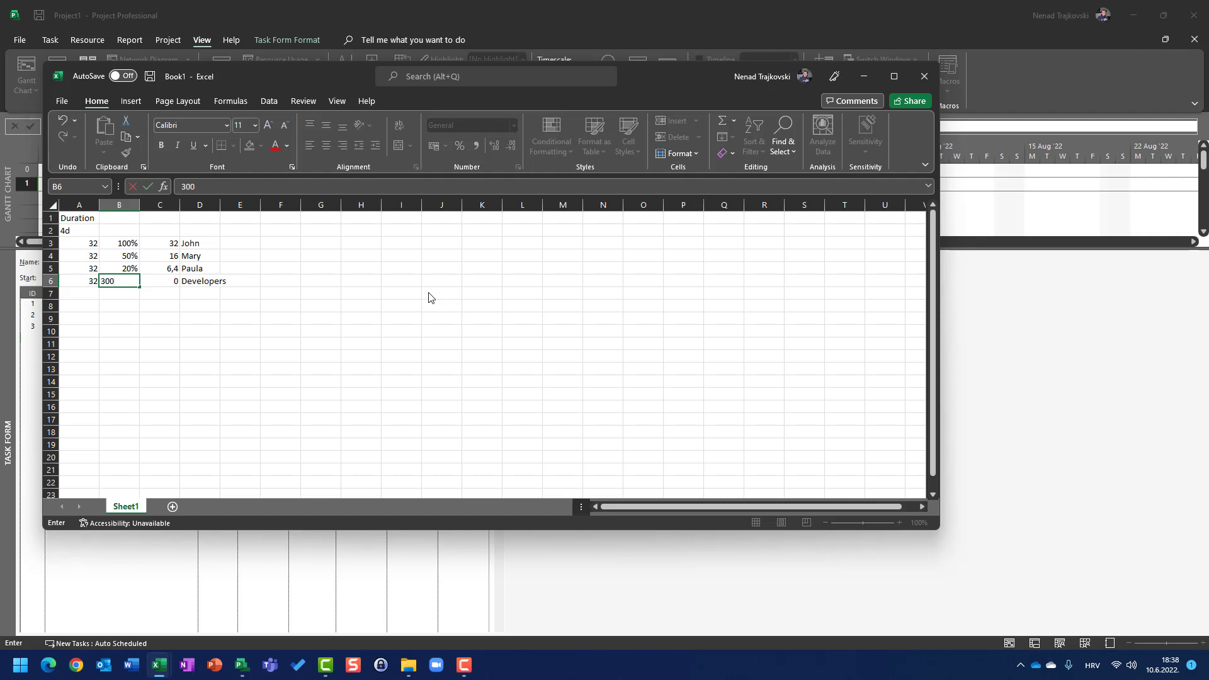
pyautogui.write('%')
pyautogui.press('Return')
# Step: Return to Project, re-enter 300 as the Developers' units on A Task and apply the assignment
pyautogui.hotkey('alt', 'Tab')
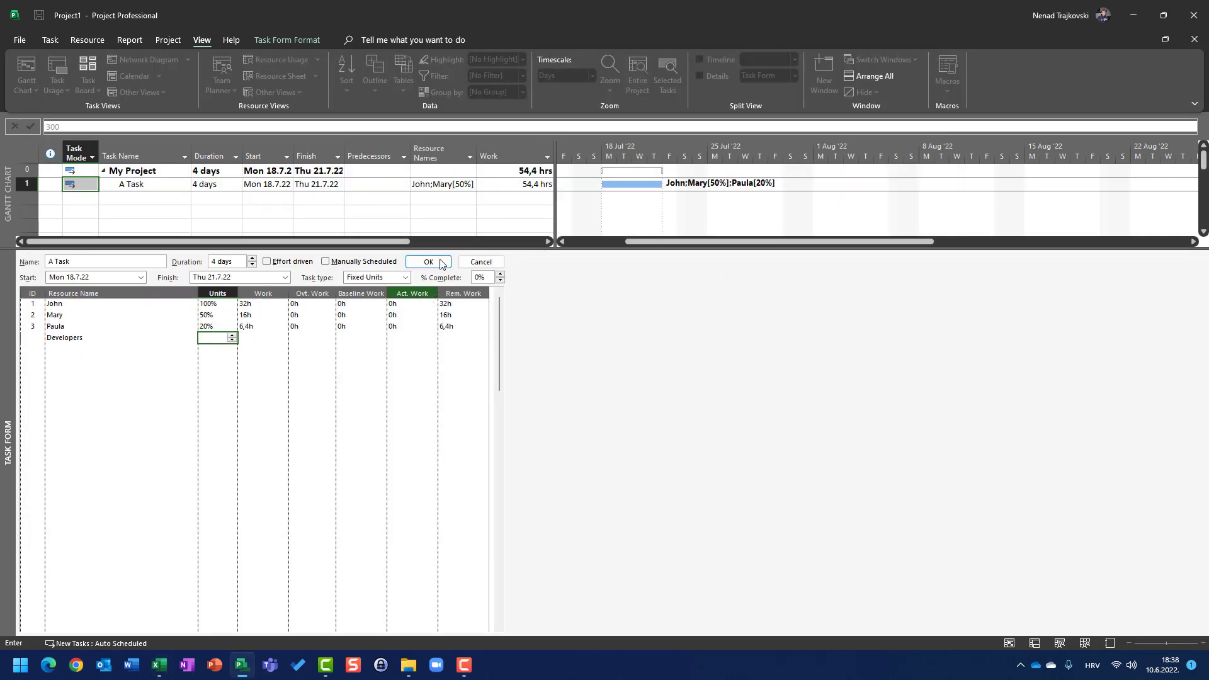
pyautogui.click(213, 338)
pyautogui.write('300')
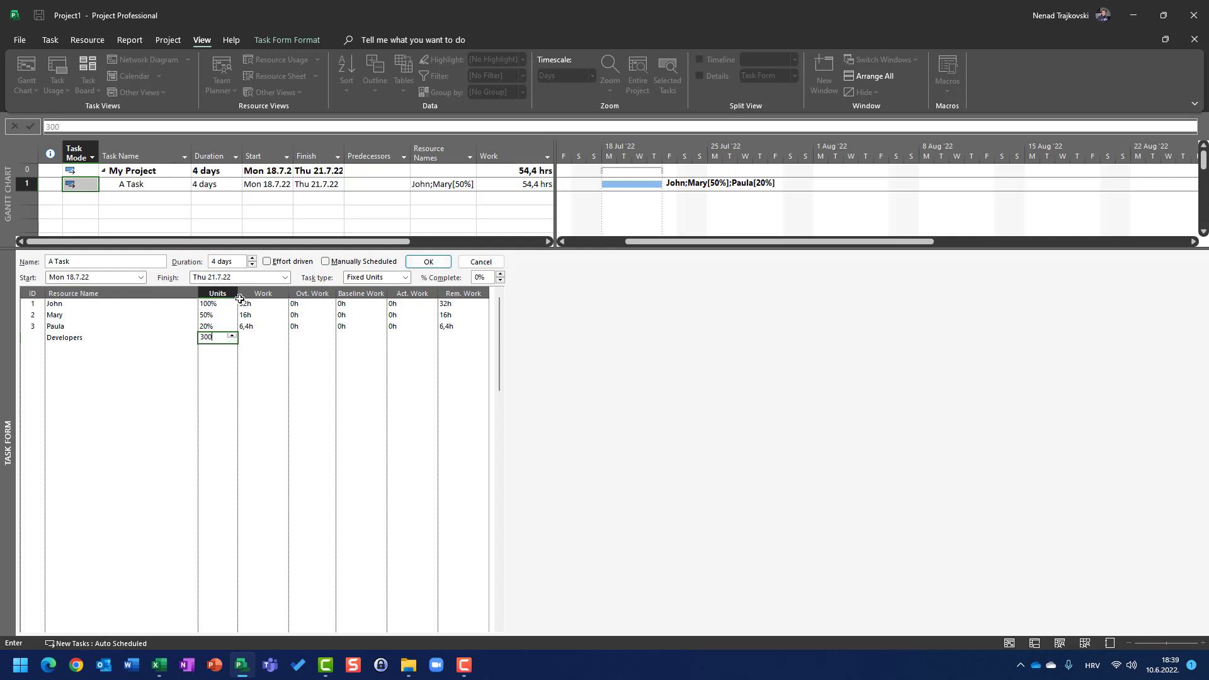
pyautogui.click(428, 262)
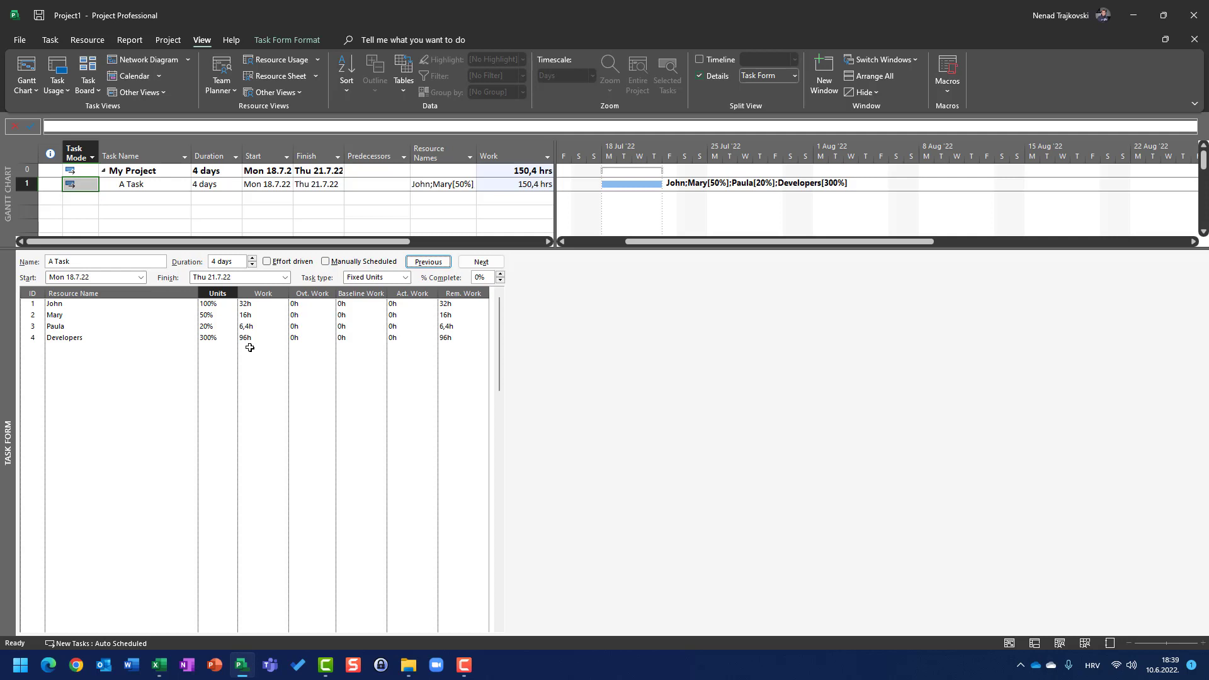
# Step: Change A Task's duration to 2 days and apply it
pyautogui.click(217, 262)
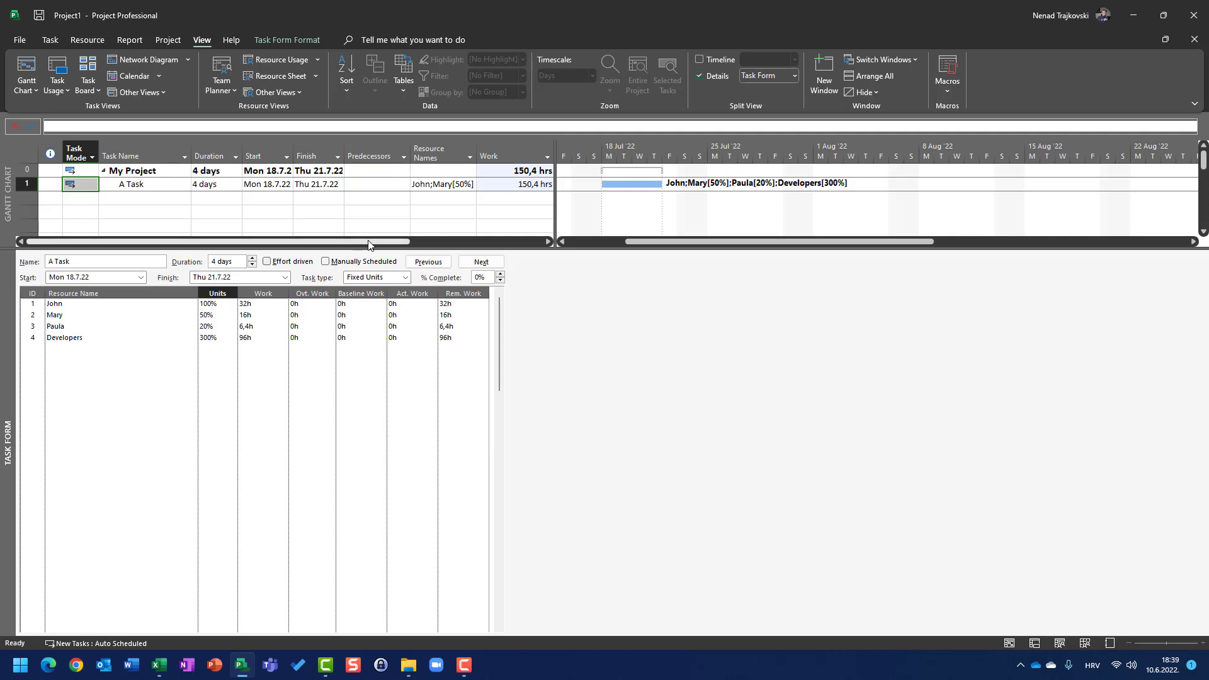
pyautogui.press('BackSpace')
pyautogui.write('2')
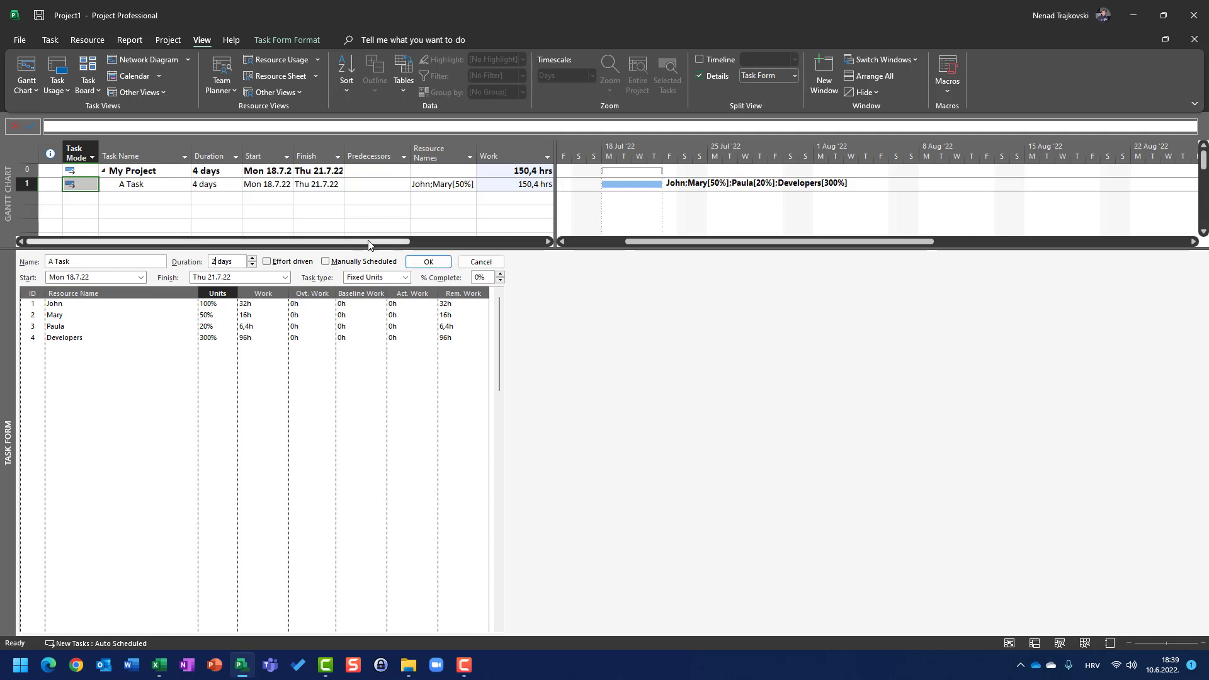
pyautogui.click(416, 264)
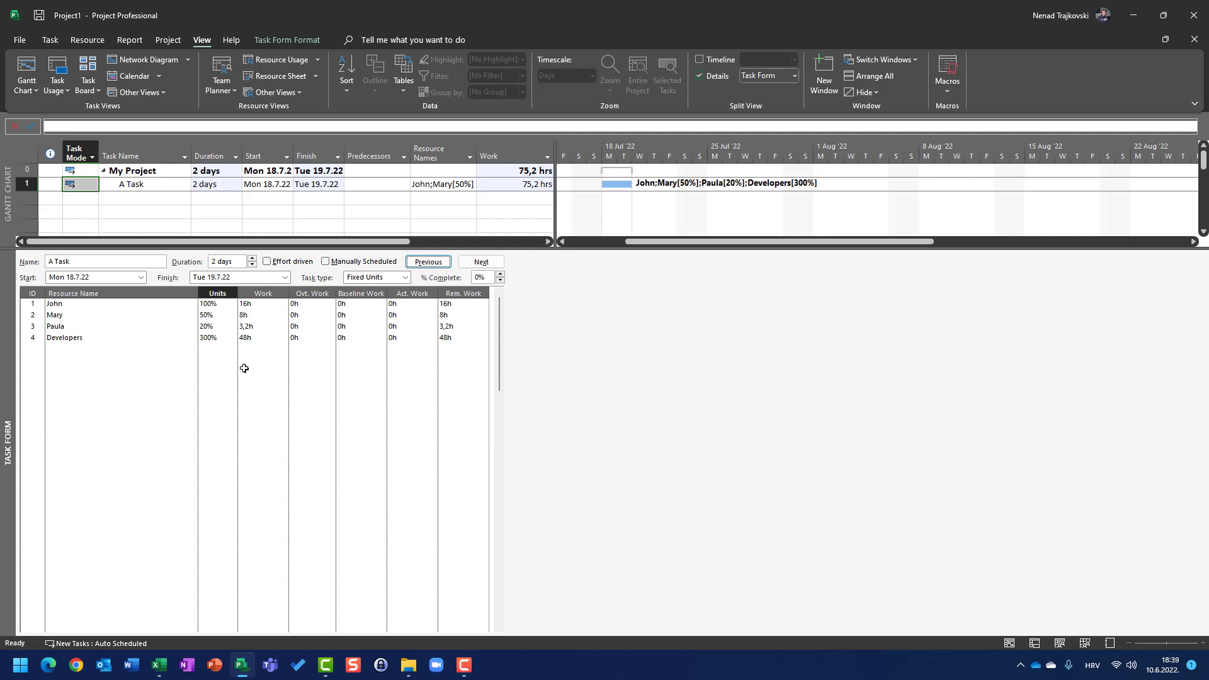
# Step: Switch to Excel and copy the duration heading and value from A1:A2 to F1:F2
pyautogui.hotkey('alt', 'Tab')
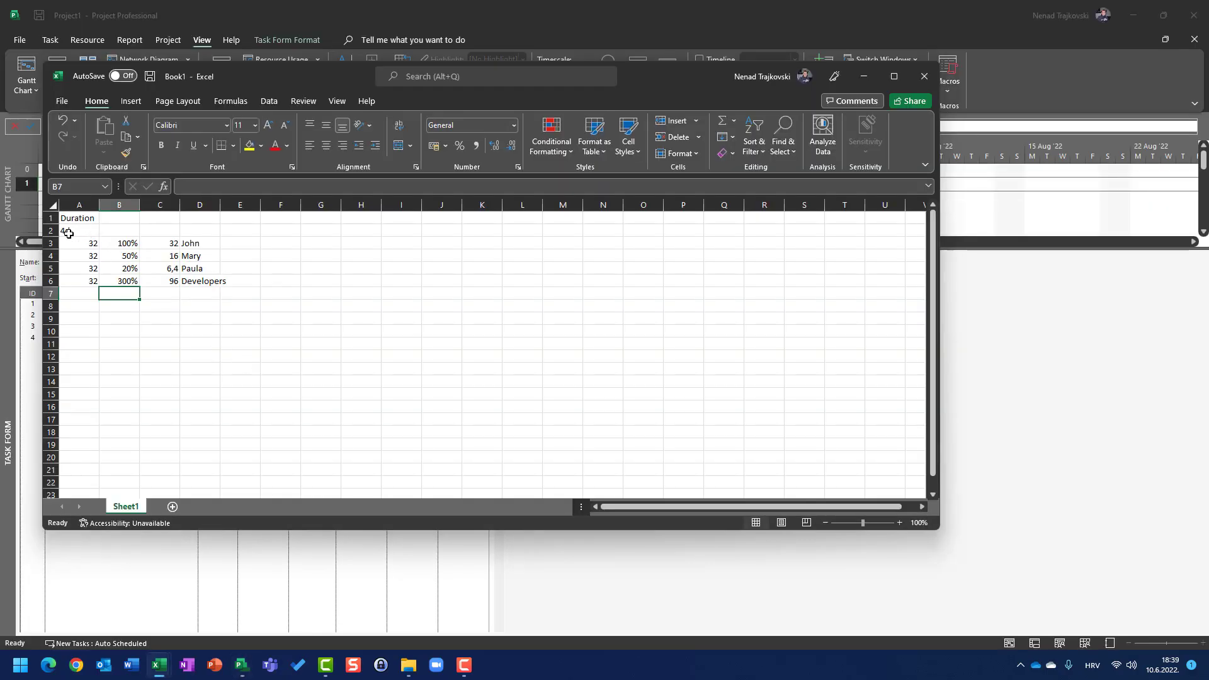
pyautogui.click(68, 233)
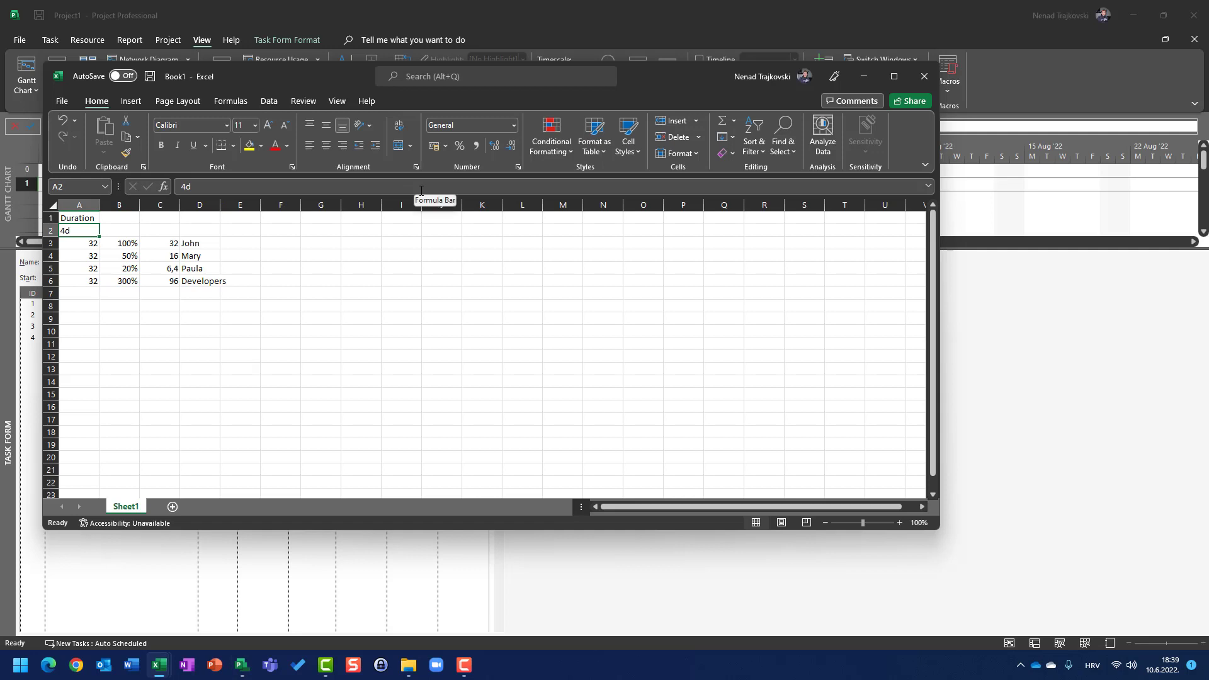
pyautogui.press('Up')
pyautogui.hotkey('shift', 'Down')
pyautogui.hotkey('ctrl', 'c')
pyautogui.press('Right')
pyautogui.press('Right')
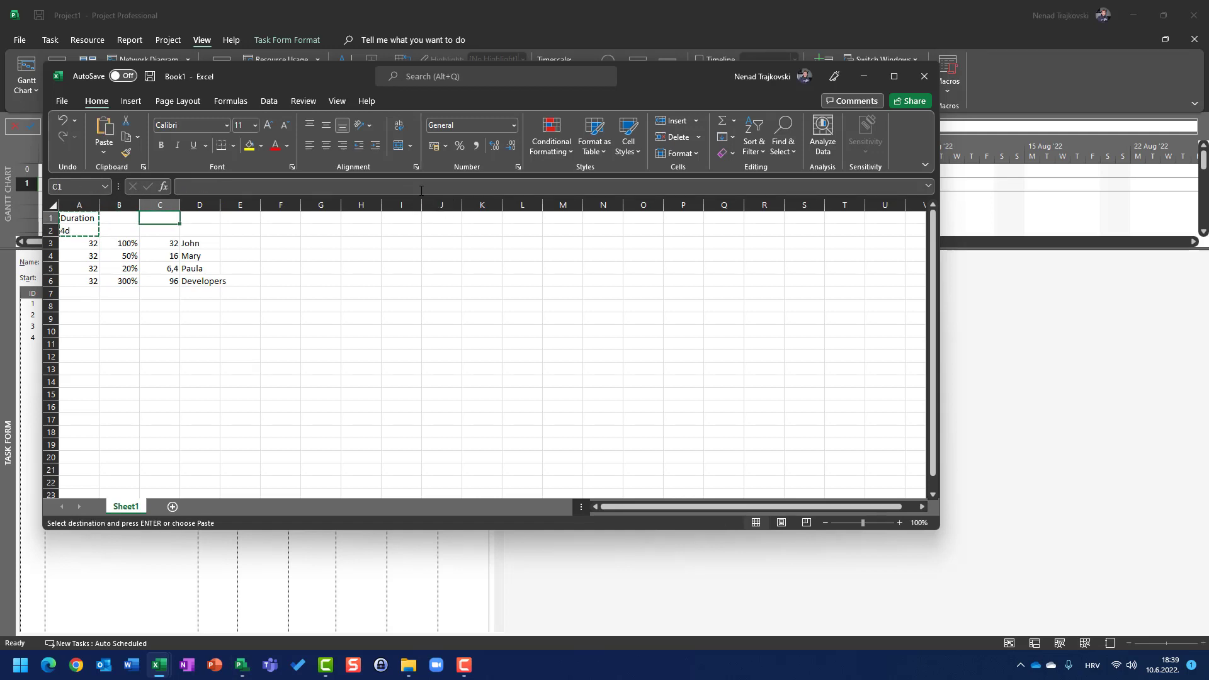
pyautogui.press('Right')
pyautogui.press('Right')
pyautogui.press('Right')
pyautogui.press('Return')
# Step: Change the copied duration in F2 to 2d
pyautogui.press('Down')
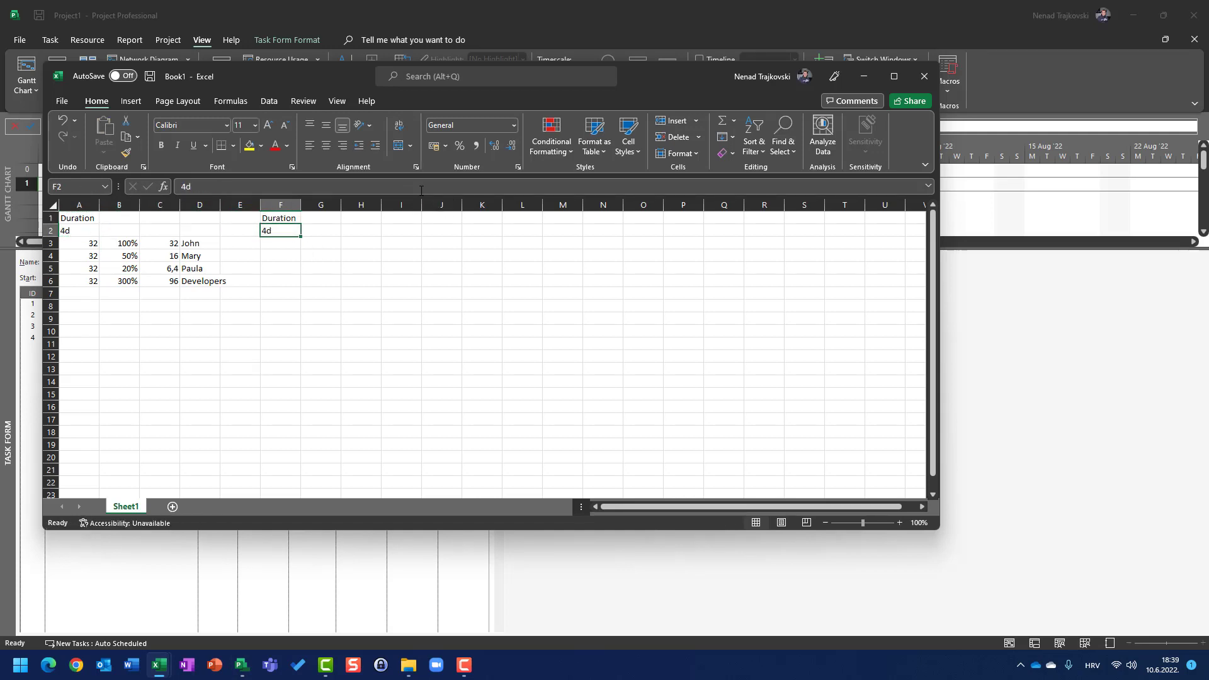
pyautogui.write('2d')
pyautogui.press('Return')
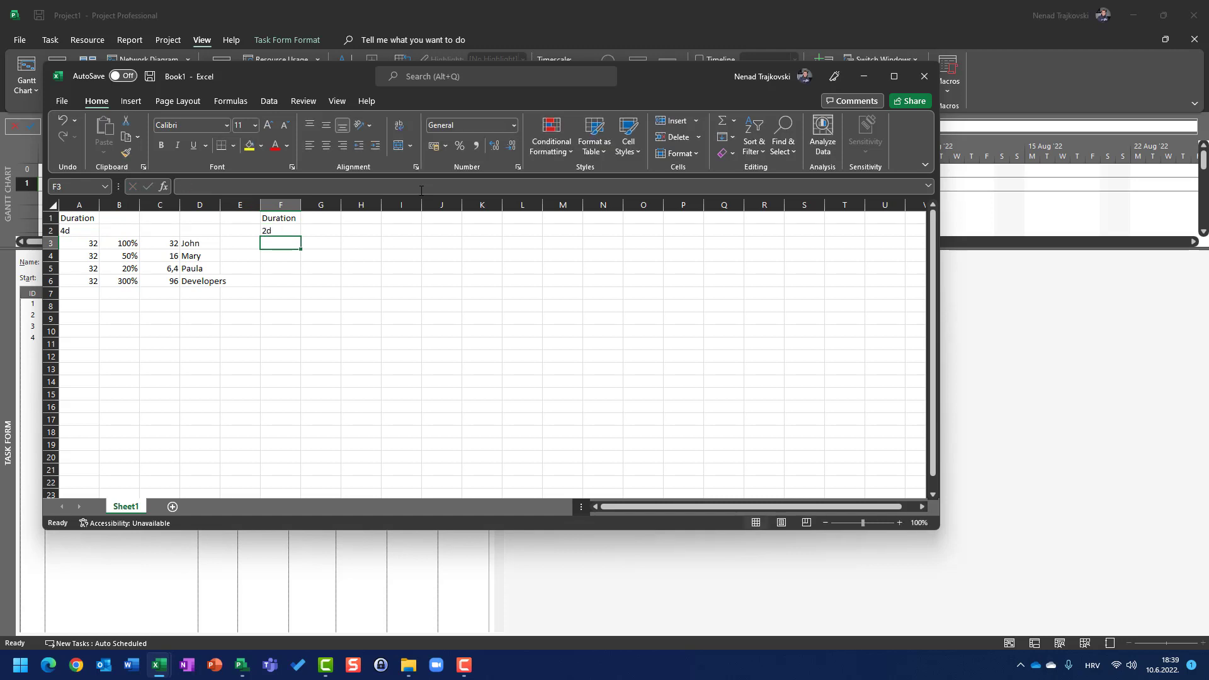
# Step: Calculate the new duration in hours in F3 with the formula =2*8
pyautogui.press('Left')
pyautogui.press('Left')
pyautogui.press('Left')
pyautogui.press('Left')
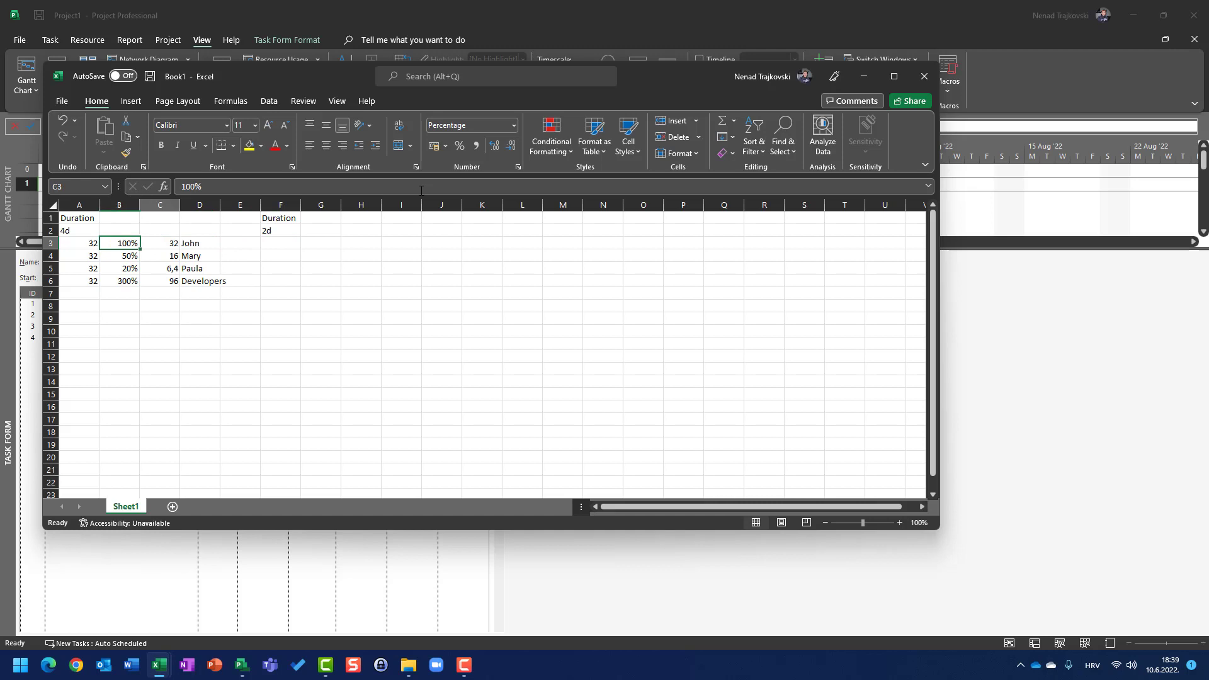
pyautogui.press('Right')
pyautogui.press('Right')
pyautogui.press('Right')
pyautogui.press('Right')
pyautogui.write('=2*8')
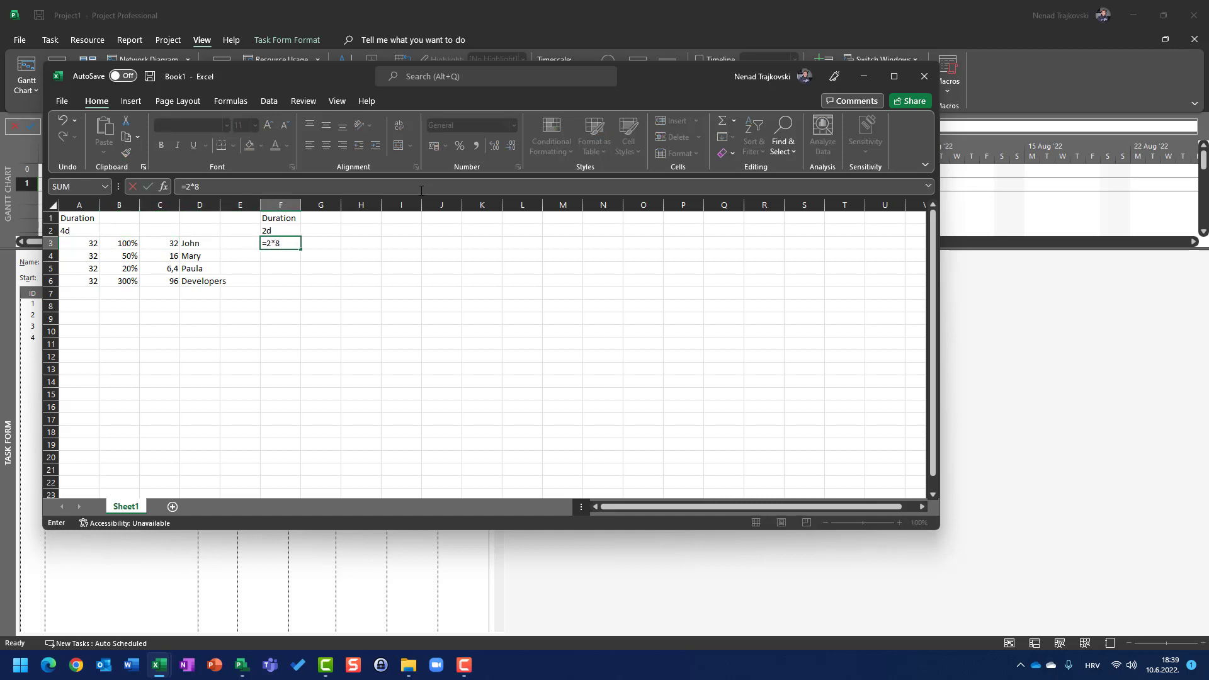
pyautogui.press('Return')
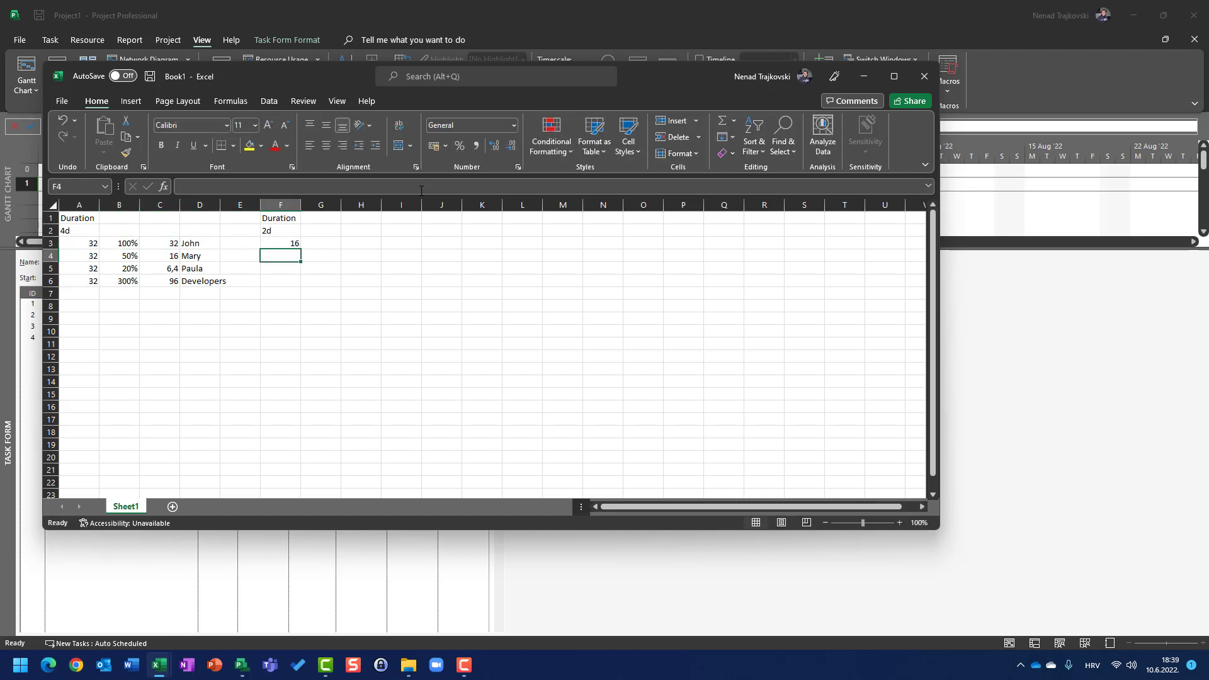
# Step: Copy the duration hours formula from F3 down to F4:F6
pyautogui.press('Up')
pyautogui.hotkey('ctrl', 'c')
pyautogui.press('Down')
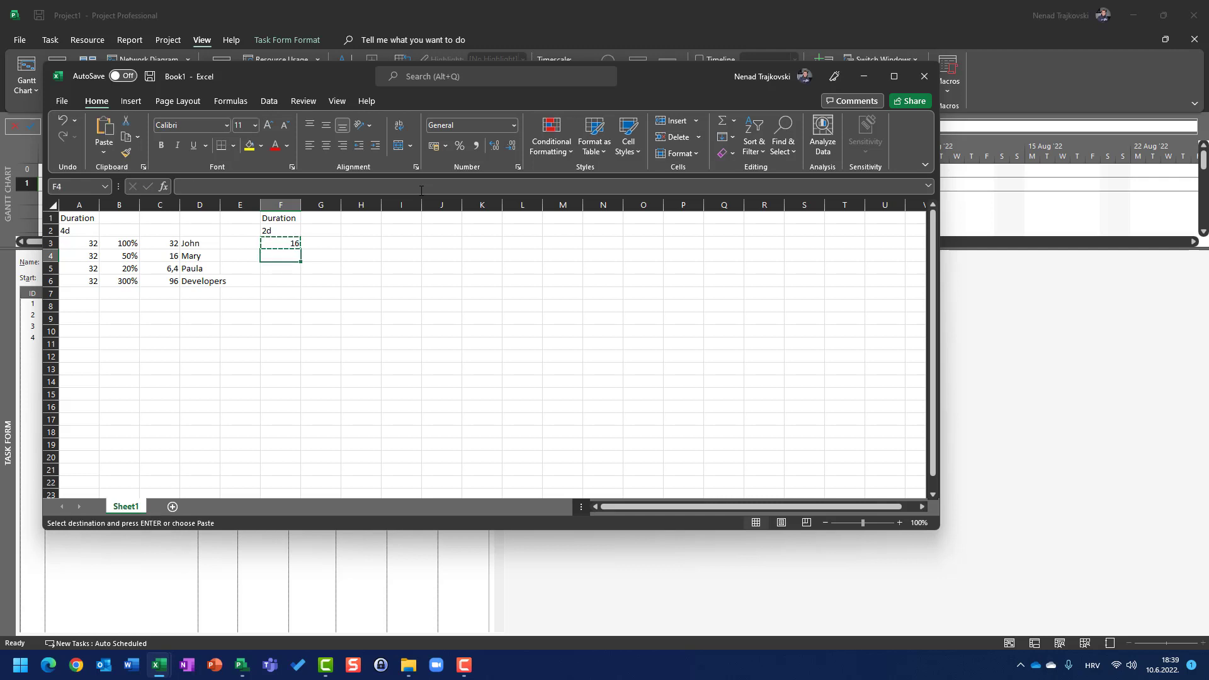
pyautogui.hotkey('shift', 'Down')
pyautogui.hotkey('shift', 'Down')
pyautogui.hotkey('ctrl', 'v')
# Step: Copy the units, work formulas and resource names from B3:D6 to G3:I6, beside the two-day hours
pyautogui.press('Left')
pyautogui.press('Left')
pyautogui.press('Left')
pyautogui.press('Left')
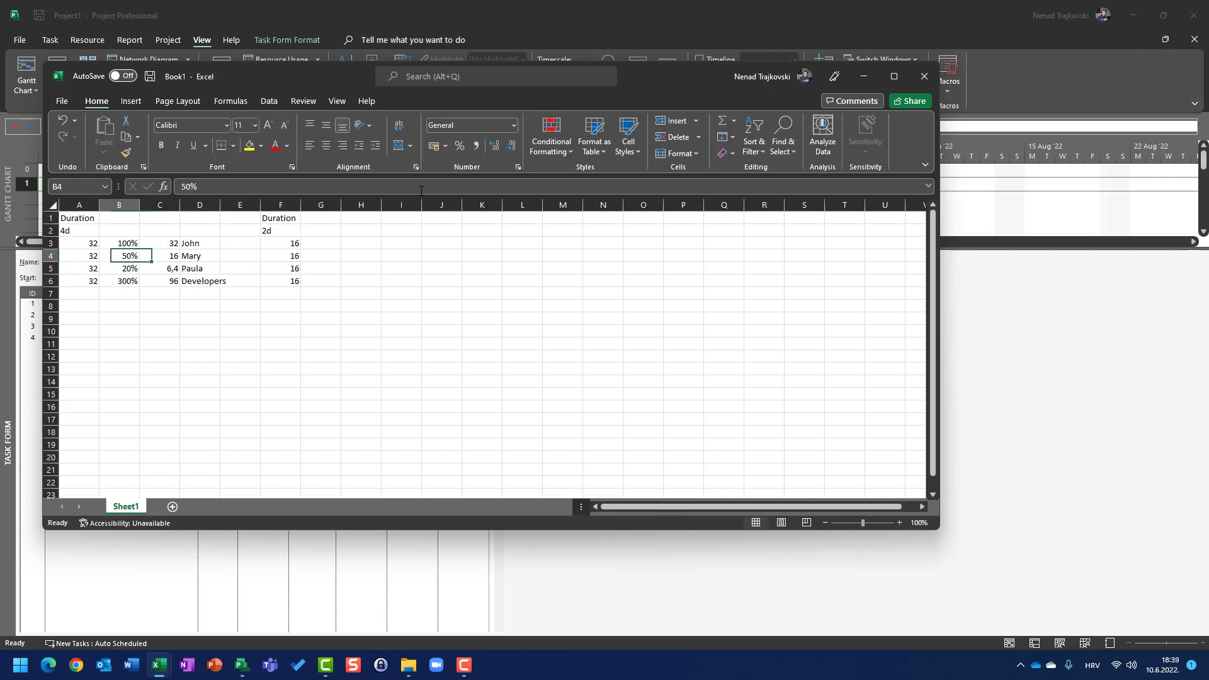
pyautogui.press('Up')
pyautogui.hotkey('shift', 'Right')
pyautogui.hotkey('shift', 'Right')
pyautogui.hotkey('shift', 'Down')
pyautogui.hotkey('shift', 'Down')
pyautogui.hotkey('shift', 'Down')
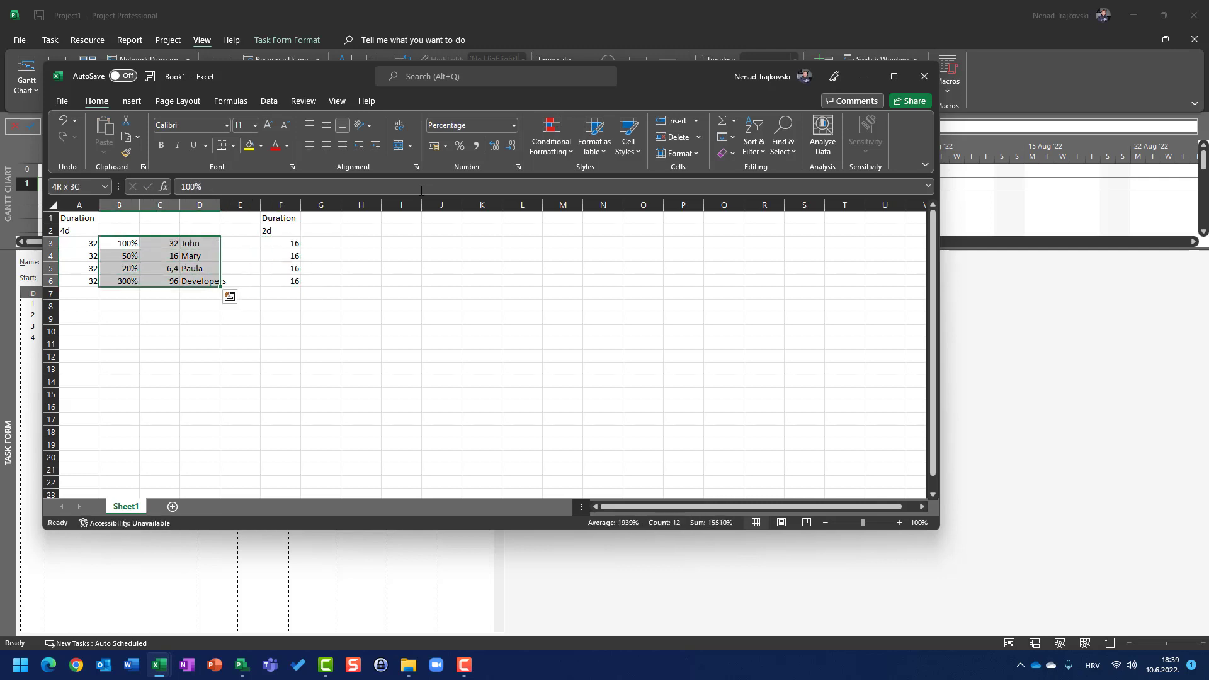
pyautogui.hotkey('ctrl', 'c')
pyautogui.press('Right')
pyautogui.press('Right')
pyautogui.press('Right')
pyautogui.press('Right')
pyautogui.press('Right')
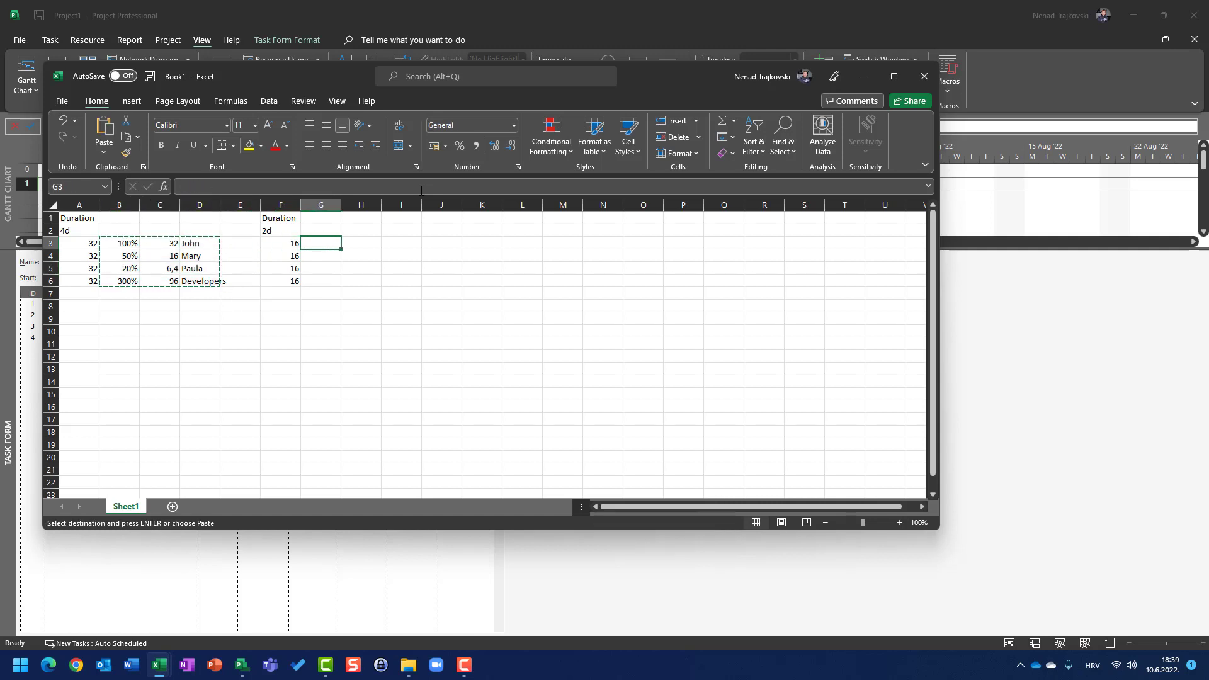
pyautogui.hotkey('ctrl', 'v')
pyautogui.press('Escape')
pyautogui.press('Down')
pyautogui.press('Down')
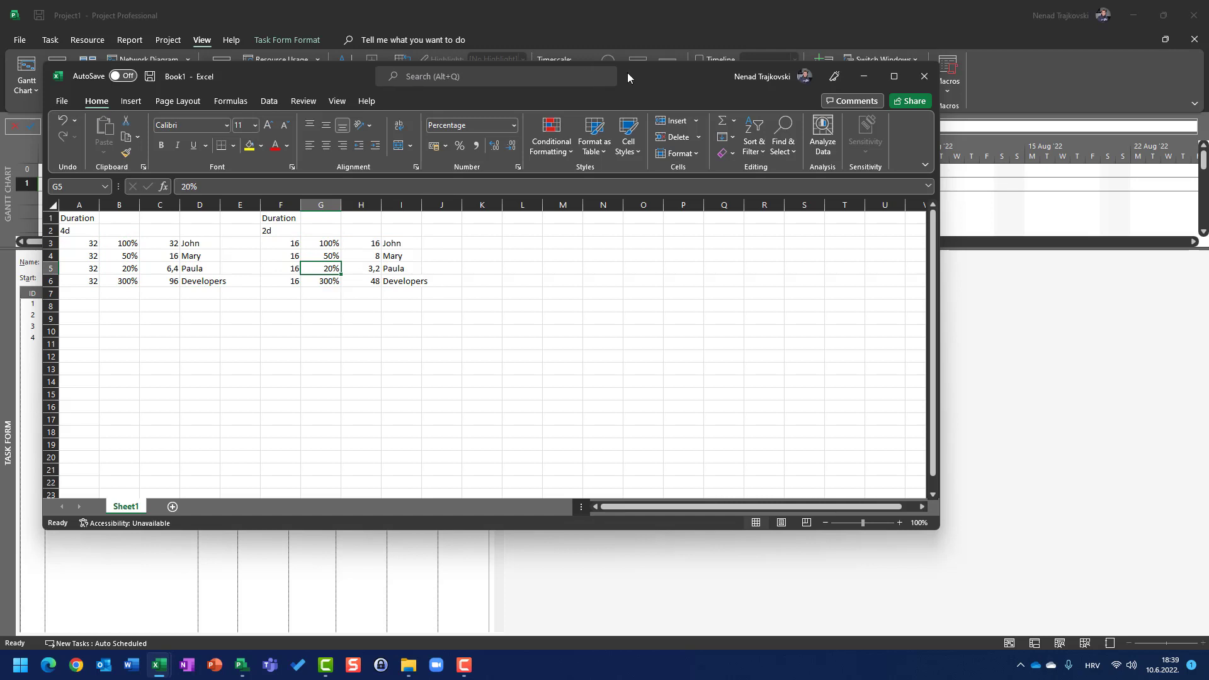
# Step: Move the Excel window below the task form's resource table, and set A Task's duration to 4 days in Project
pyautogui.moveTo(627, 73); pyautogui.dragTo(1072, 69)
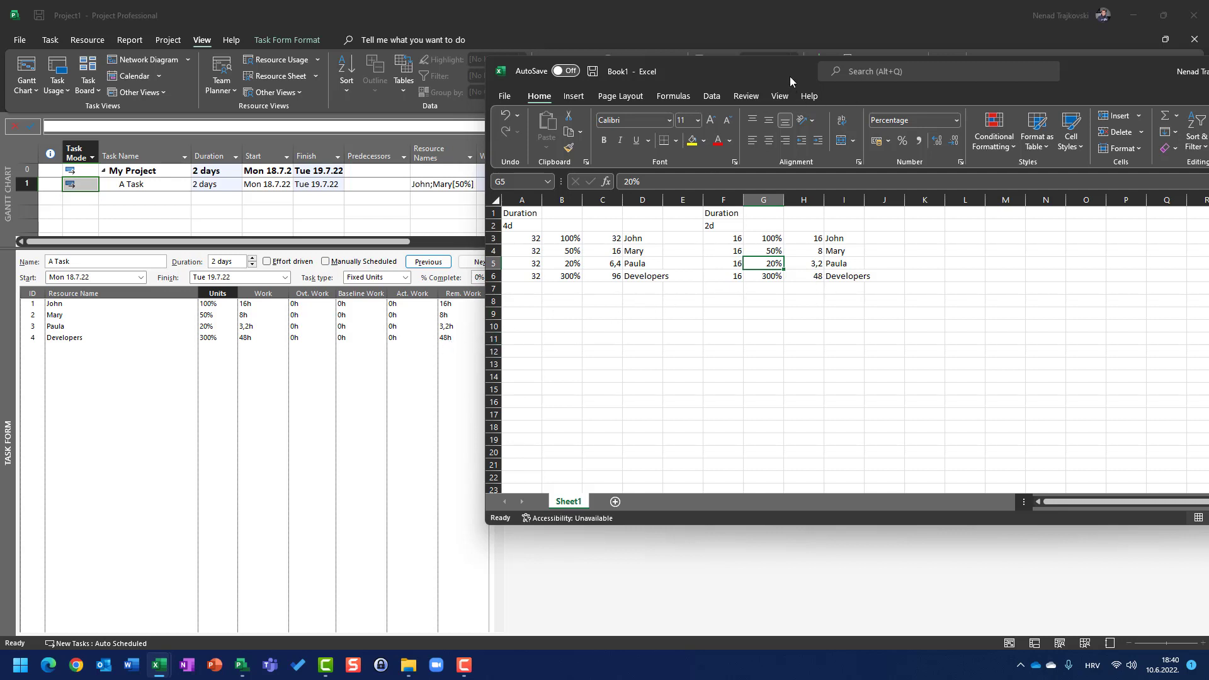
pyautogui.moveTo(790, 77); pyautogui.dragTo(322, 428)
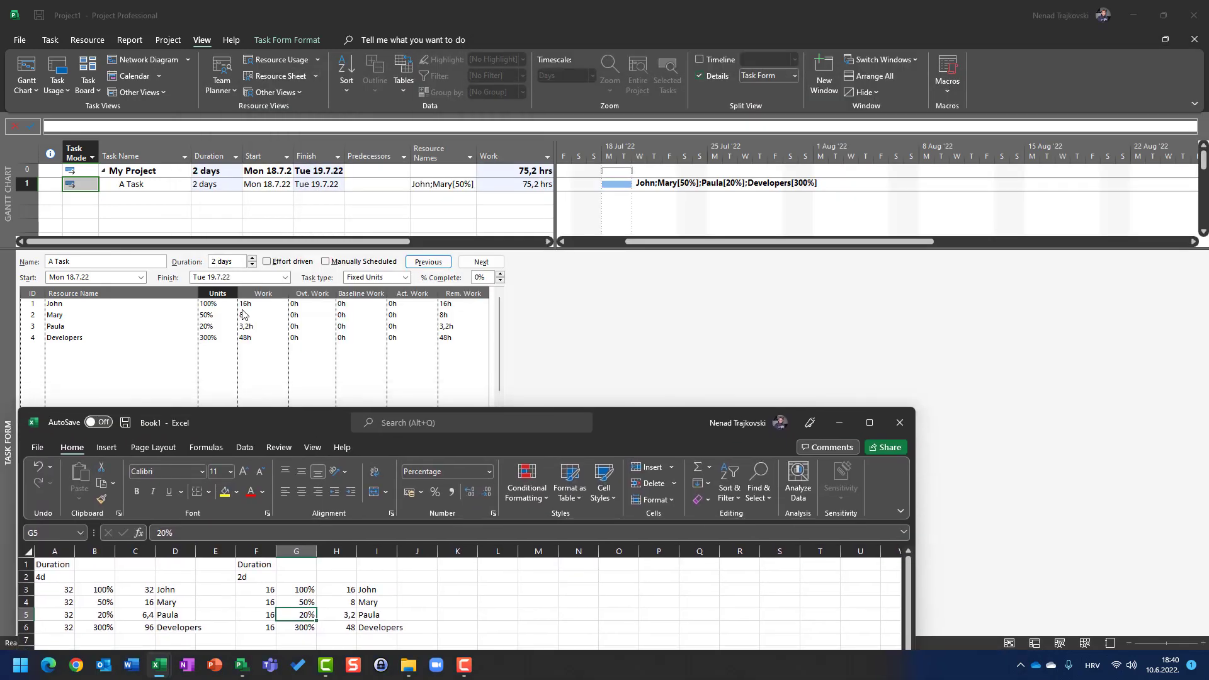
pyautogui.click(219, 263)
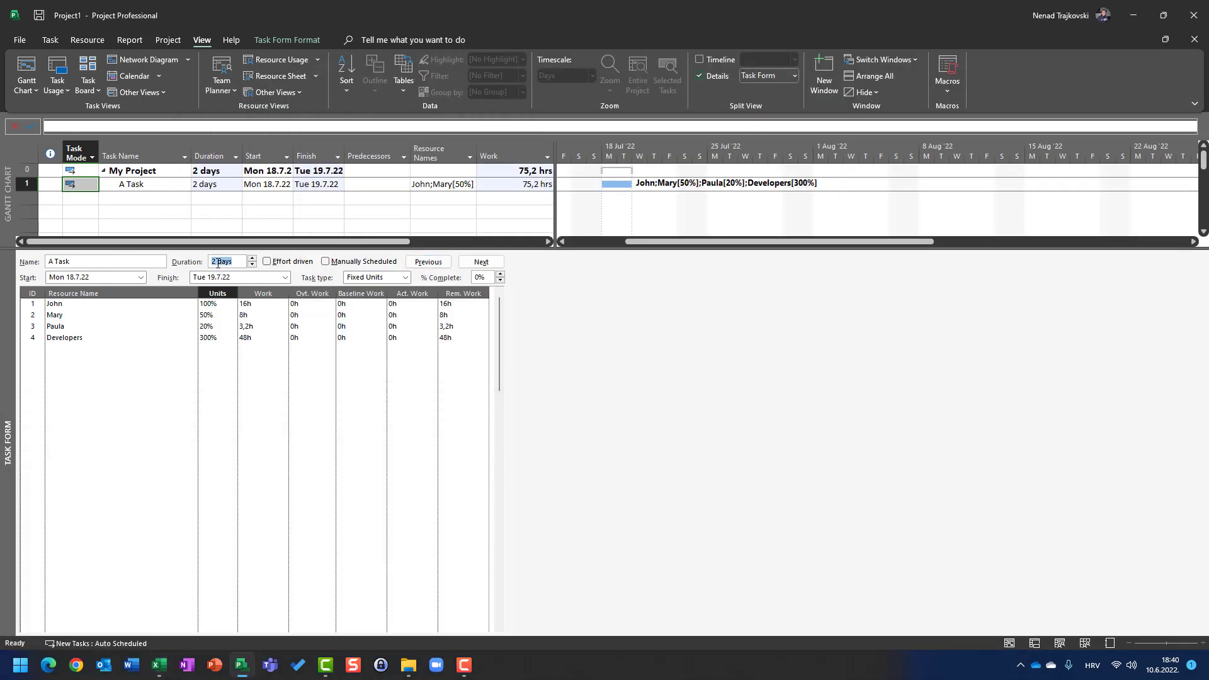
pyautogui.write('4')
pyautogui.click(441, 263)
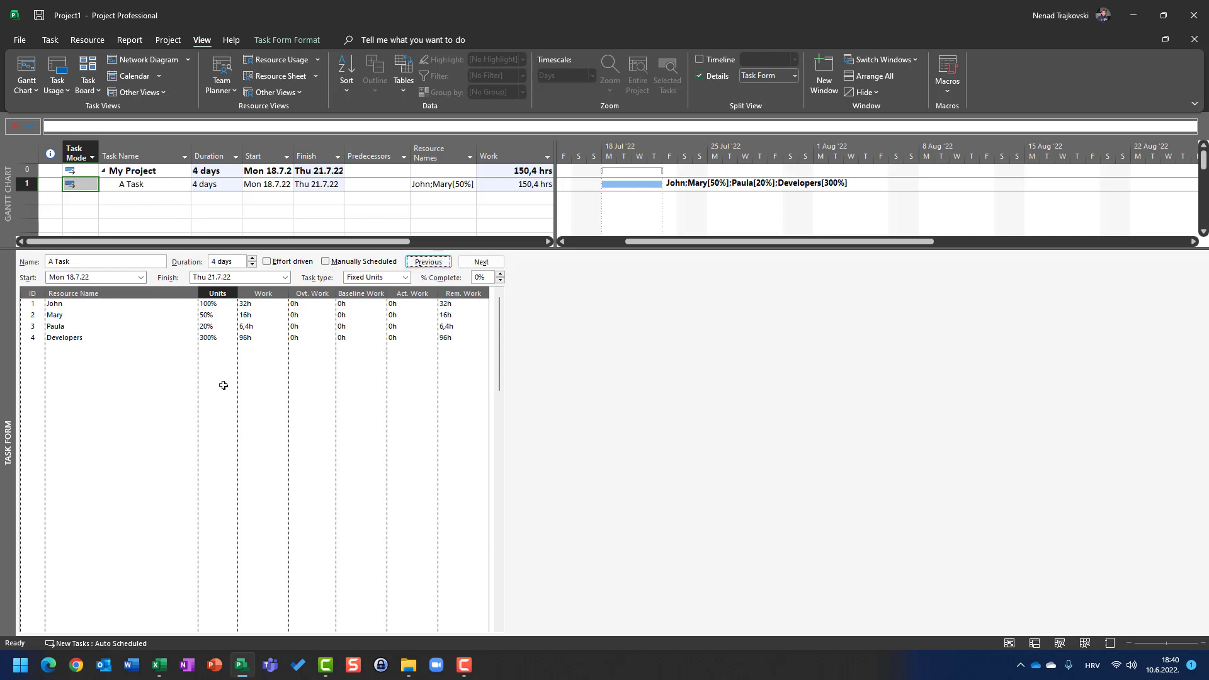
# Step: Set A Task's assigned work to 40 hours for each of the three individual resources and 150 hours for Developers, and apply the changes
pyautogui.click(250, 304)
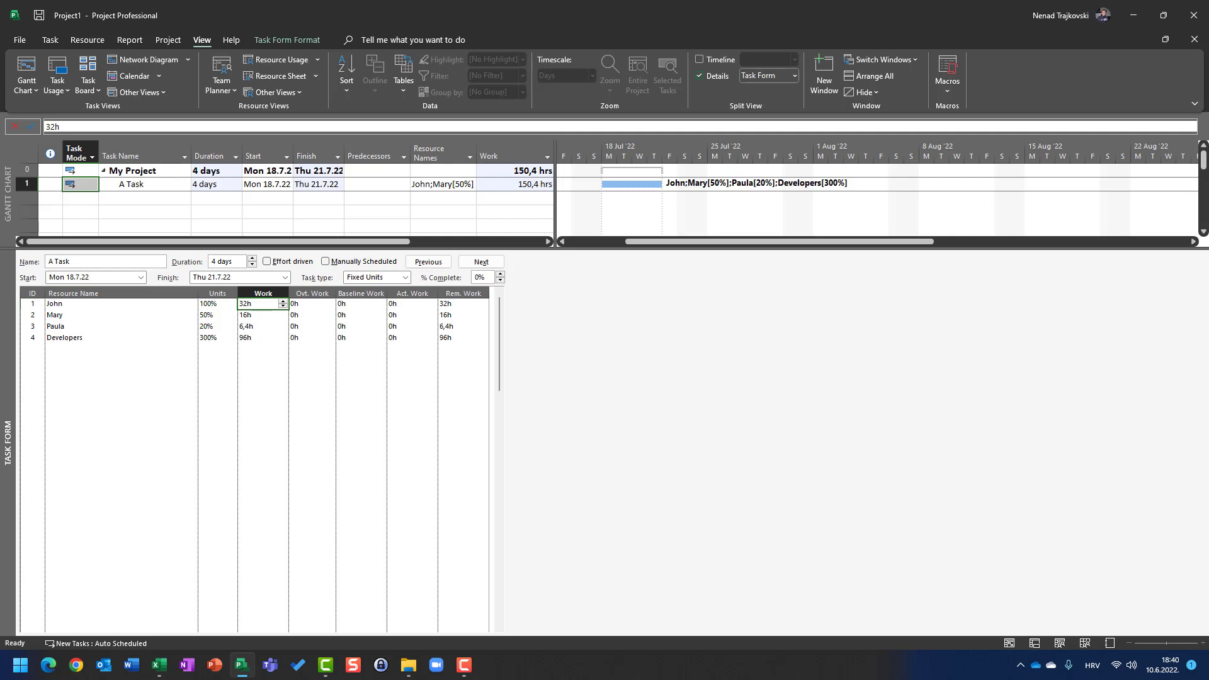
pyautogui.write('40')
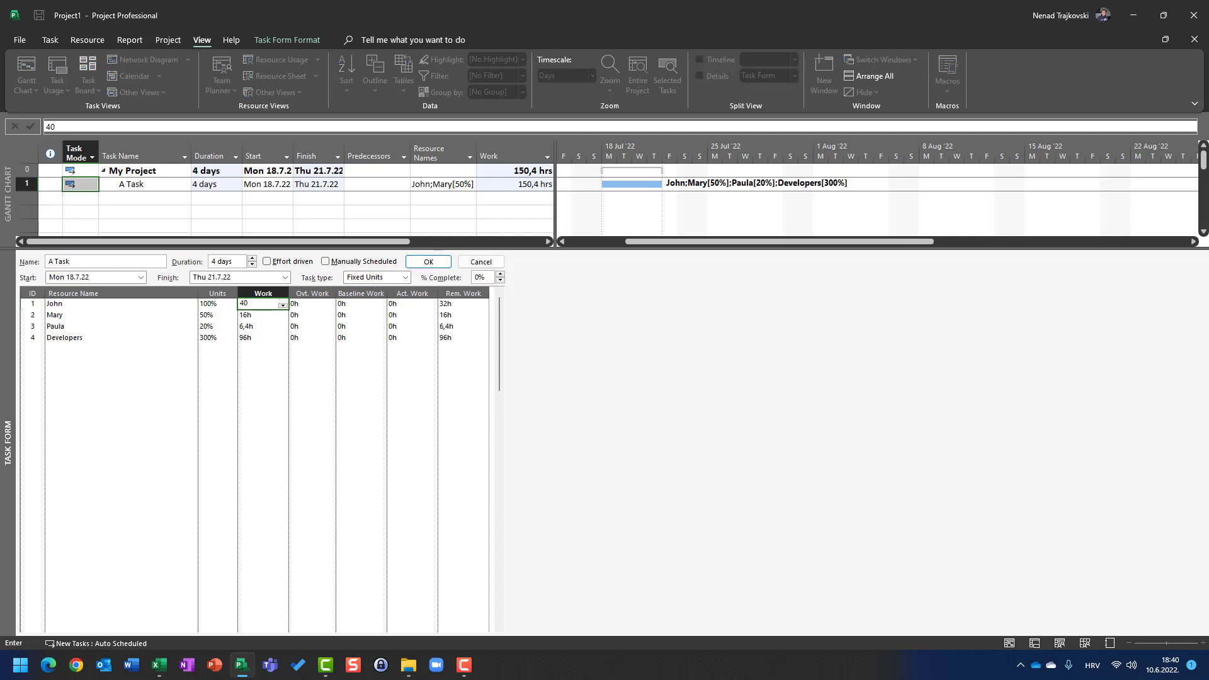
pyautogui.press('Return')
pyautogui.write('40')
pyautogui.press('Return')
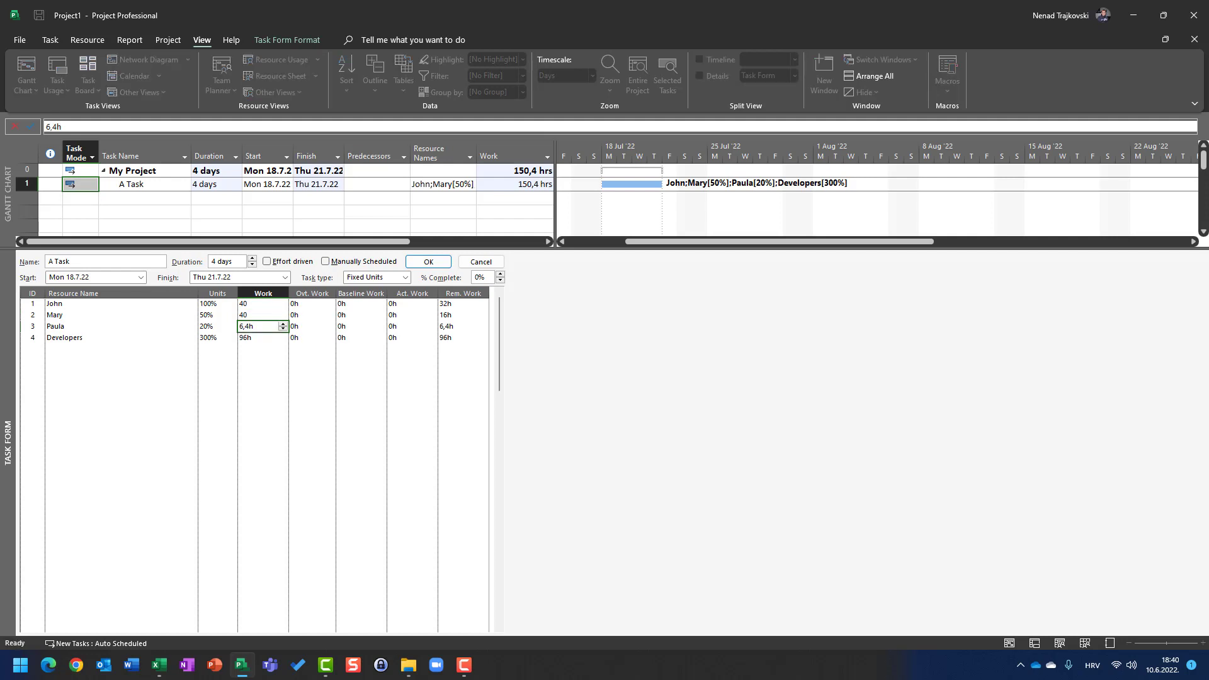
pyautogui.write('40')
pyautogui.press('Return')
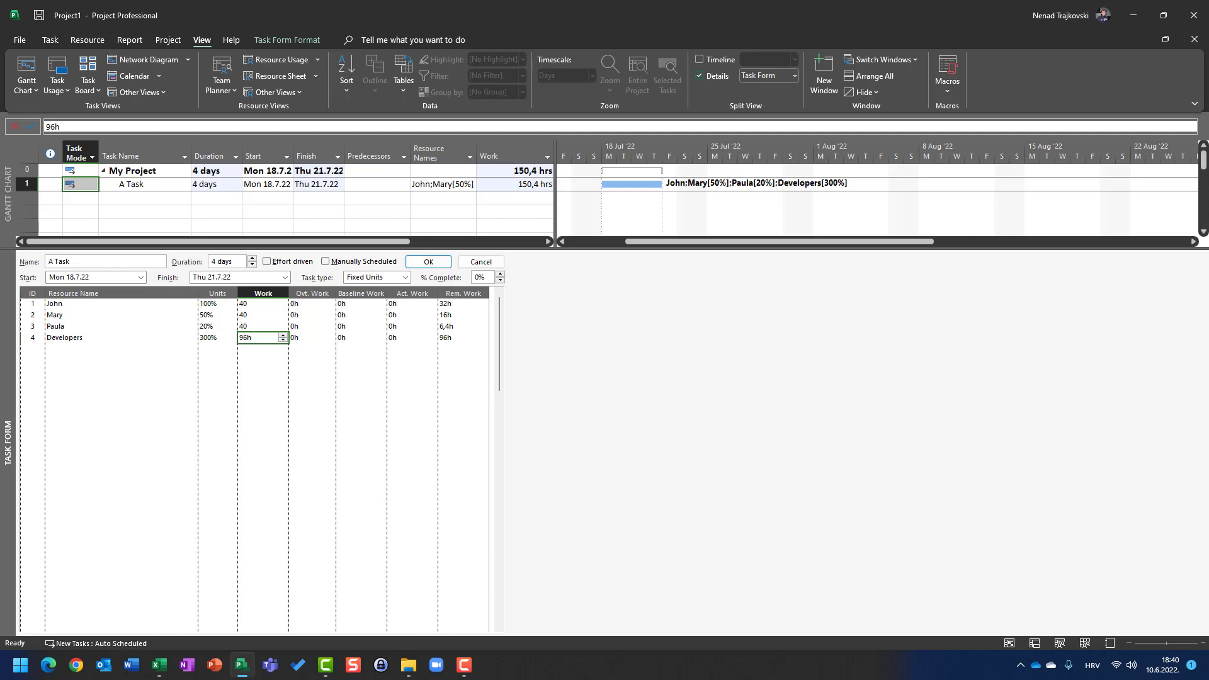
pyautogui.write('150')
pyautogui.press('Return')
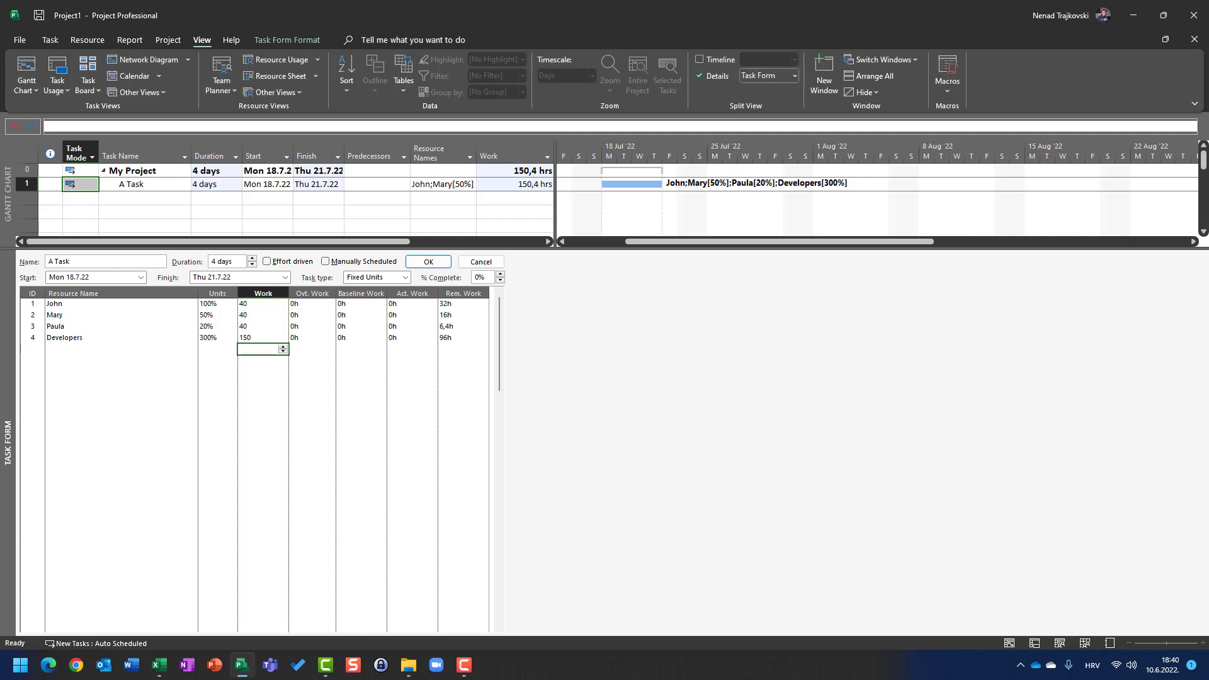
pyautogui.press('Up')
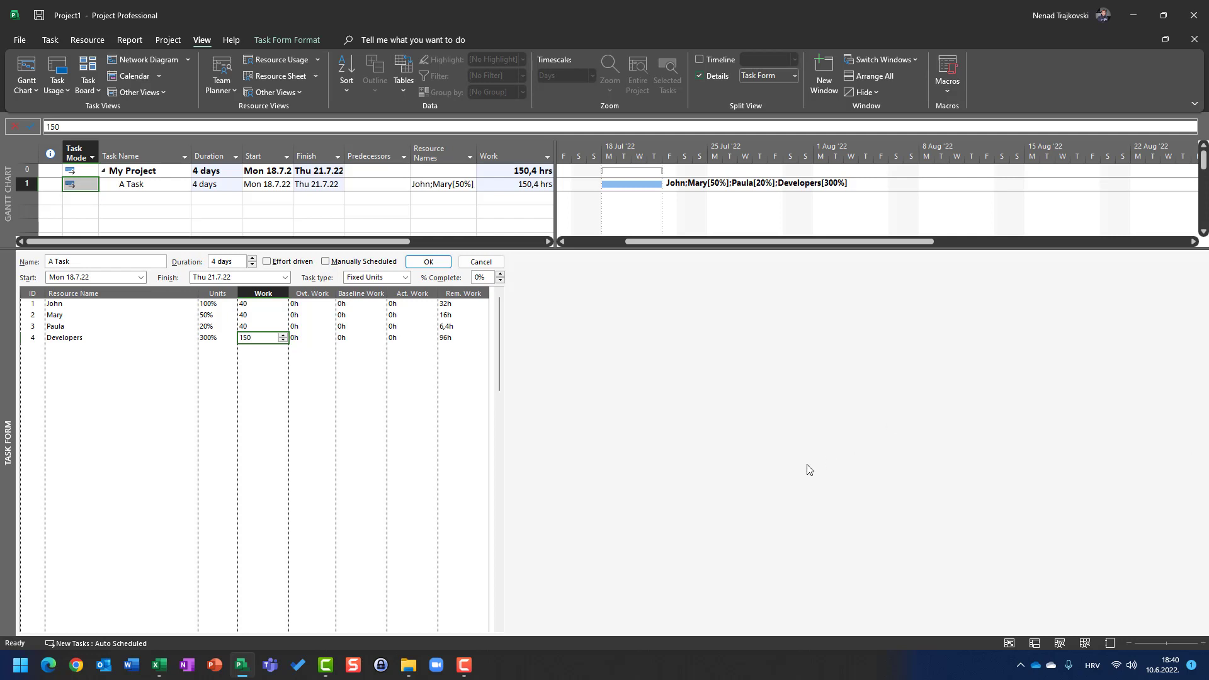
pyautogui.click(428, 261)
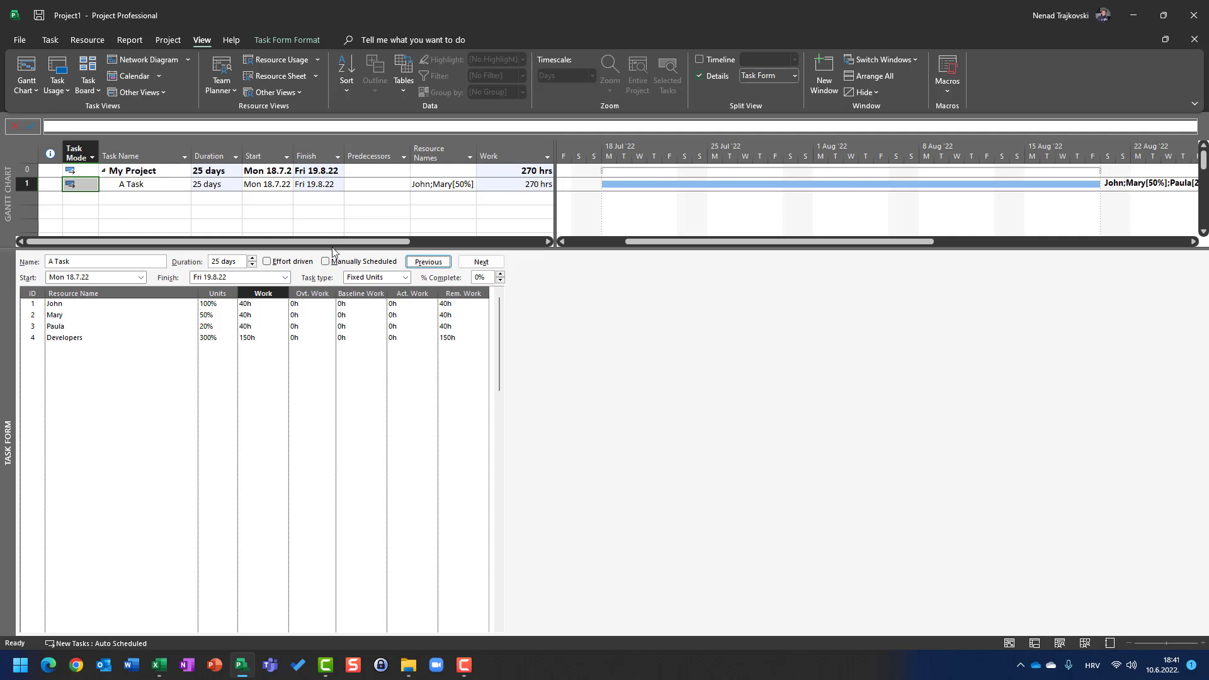
# Step: Enlarge the Gantt Chart pane, and switch to the Book1 workbook in Excel with its window fully in view
pyautogui.moveTo(332, 250); pyautogui.dragTo(334, 277)
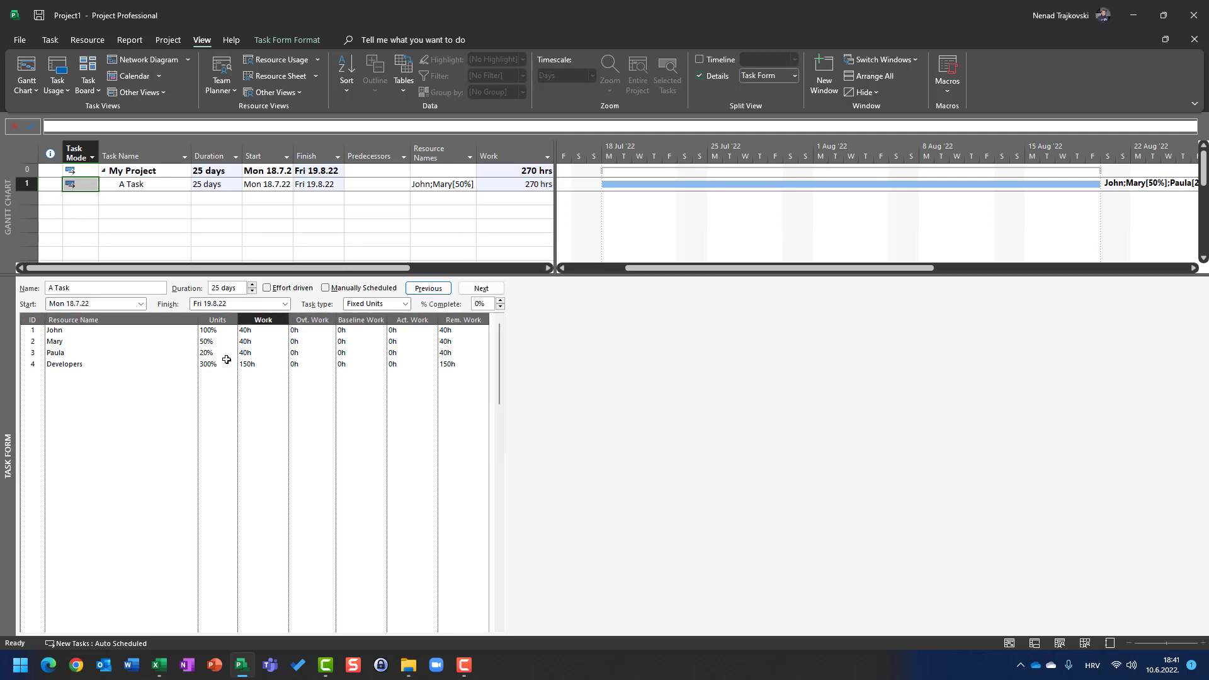
pyautogui.moveTo(165, 669)
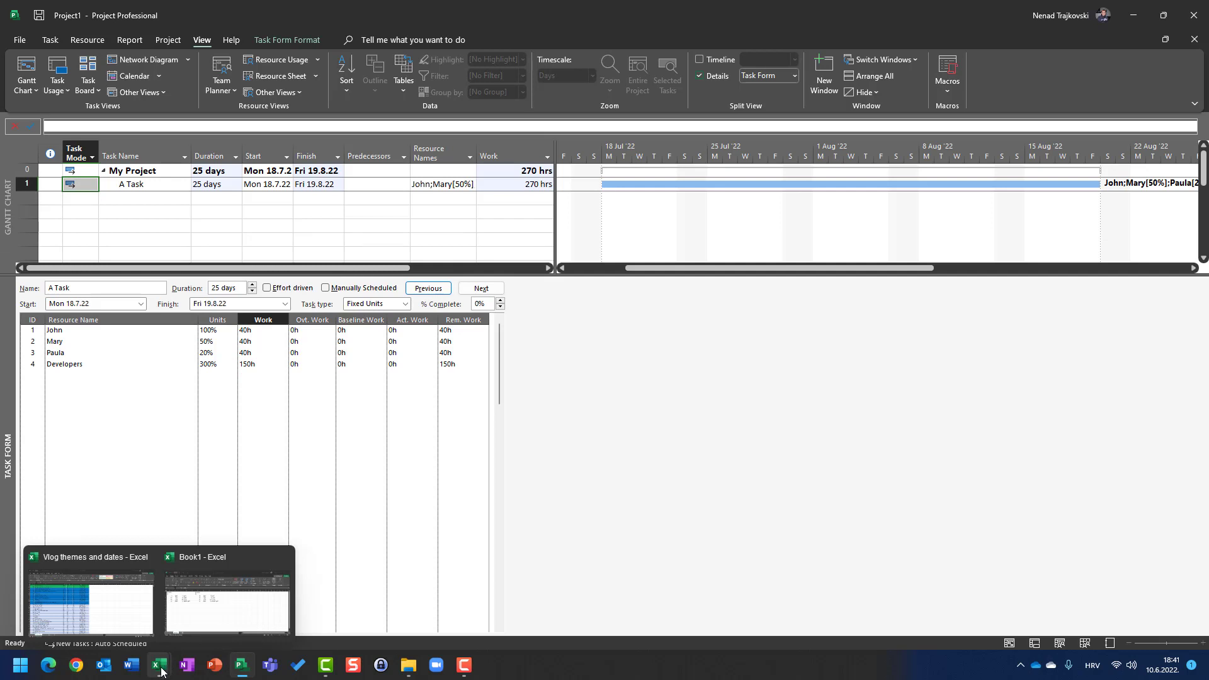
pyautogui.click(215, 617)
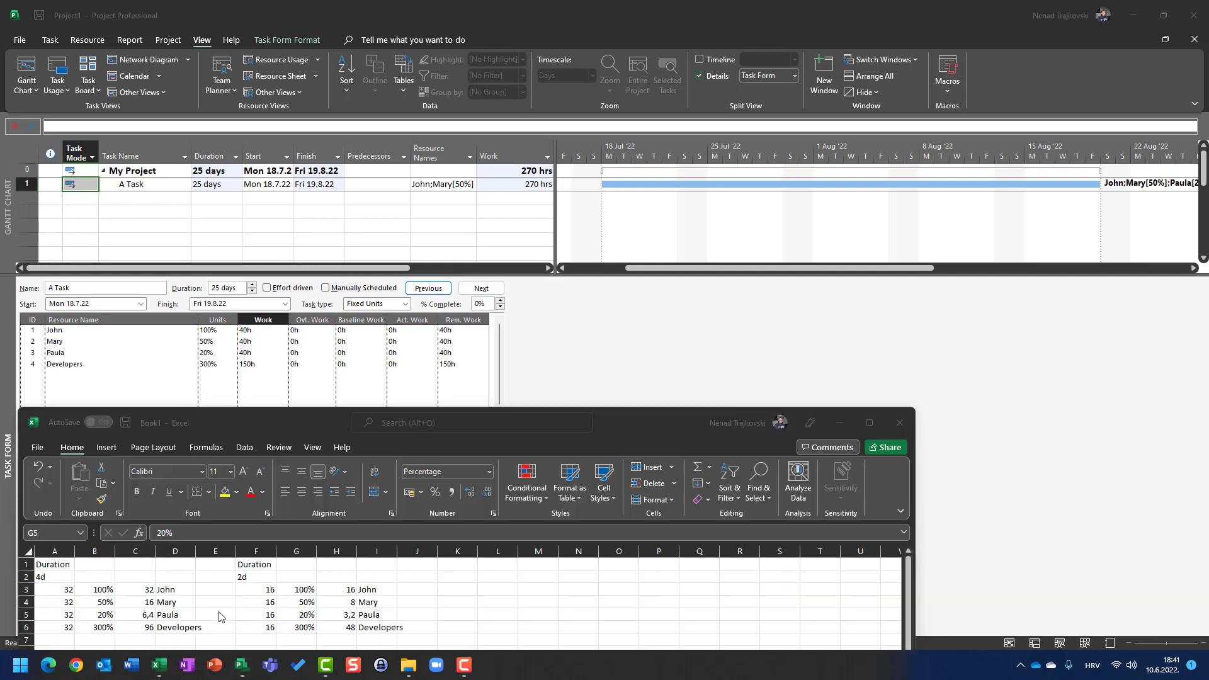
pyautogui.moveTo(636, 415); pyautogui.dragTo(774, 47)
# Step: Copy the two-day calculation block F1:I6 to a new block starting at K1
pyautogui.click(397, 196)
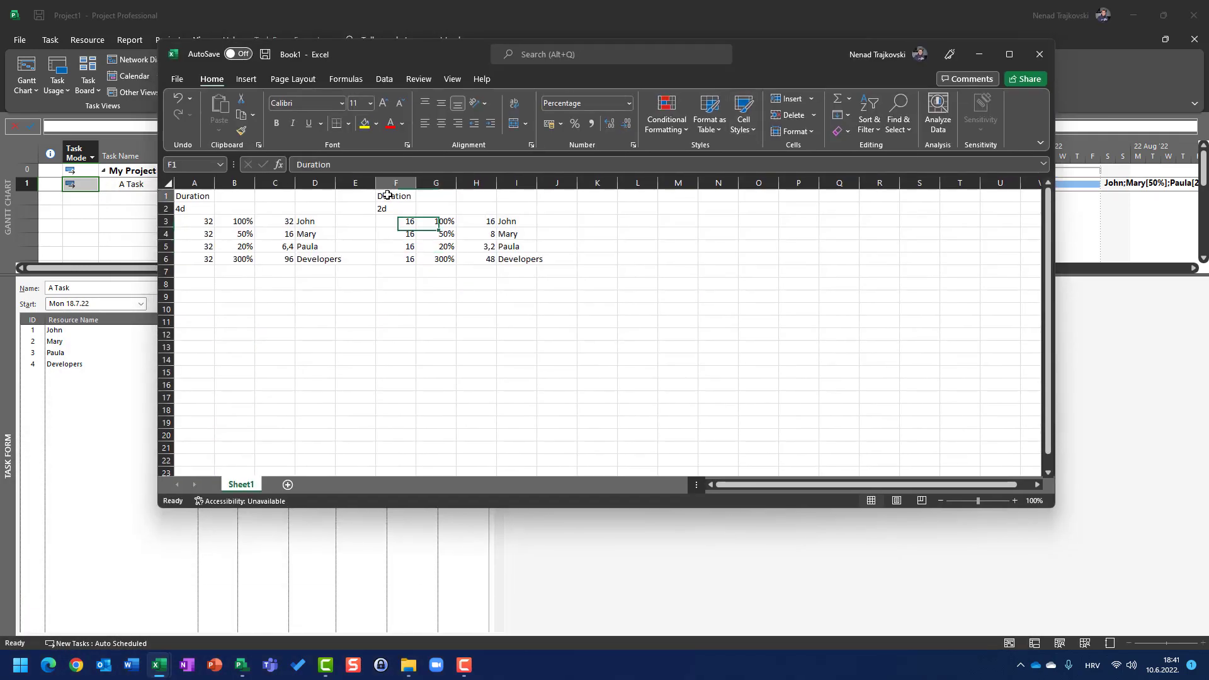
pyautogui.hotkey('shift', 'Down')
pyautogui.hotkey('shift', 'Down')
pyautogui.hotkey('shift', 'Down')
pyautogui.hotkey('shift', 'Down')
pyautogui.hotkey('shift', 'Down')
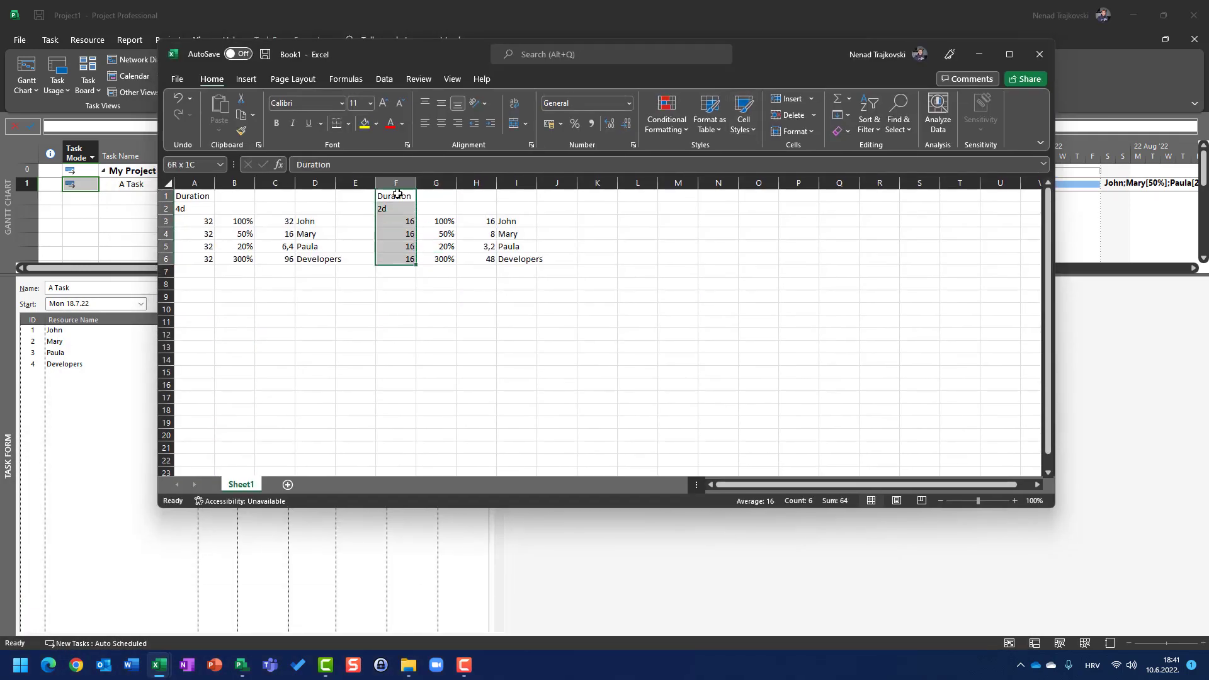
pyautogui.hotkey('shift', 'Right')
pyautogui.hotkey('shift', 'Right')
pyautogui.hotkey('shift', 'Right')
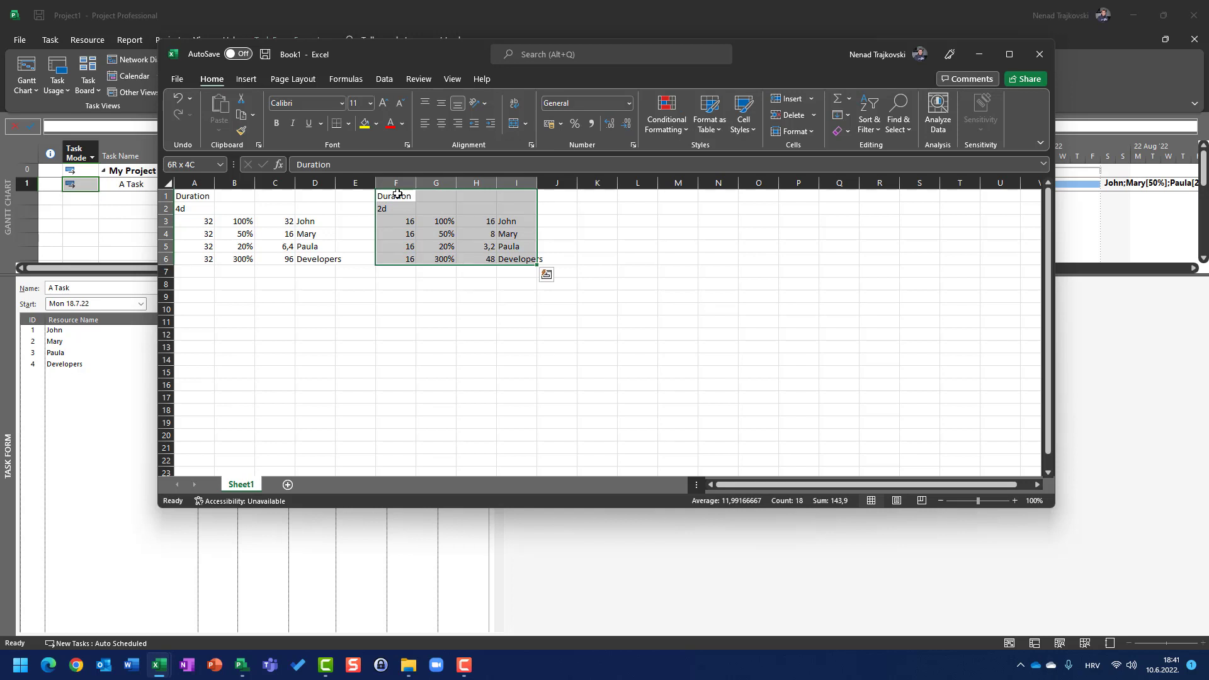
pyautogui.hotkey('ctrl', 'c')
pyautogui.press('Right')
pyautogui.press('Right')
pyautogui.press('Right')
pyautogui.press('Right')
pyautogui.press('Right')
pyautogui.hotkey('ctrl', 'v')
pyautogui.press('Escape')
# Step: Replace the copied work values with 40 in M3:M5 and 150 for Developers in M6
pyautogui.press('Down')
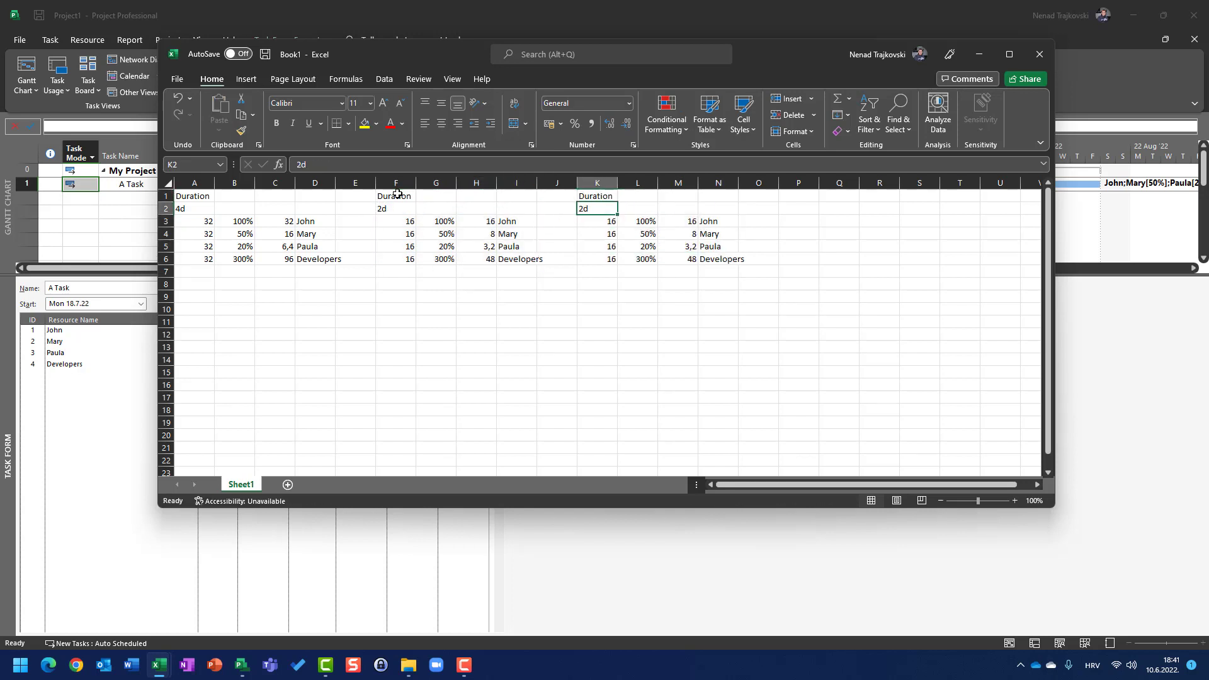
pyautogui.press('Down')
pyautogui.press('Right')
pyautogui.press('Right')
pyautogui.write('40')
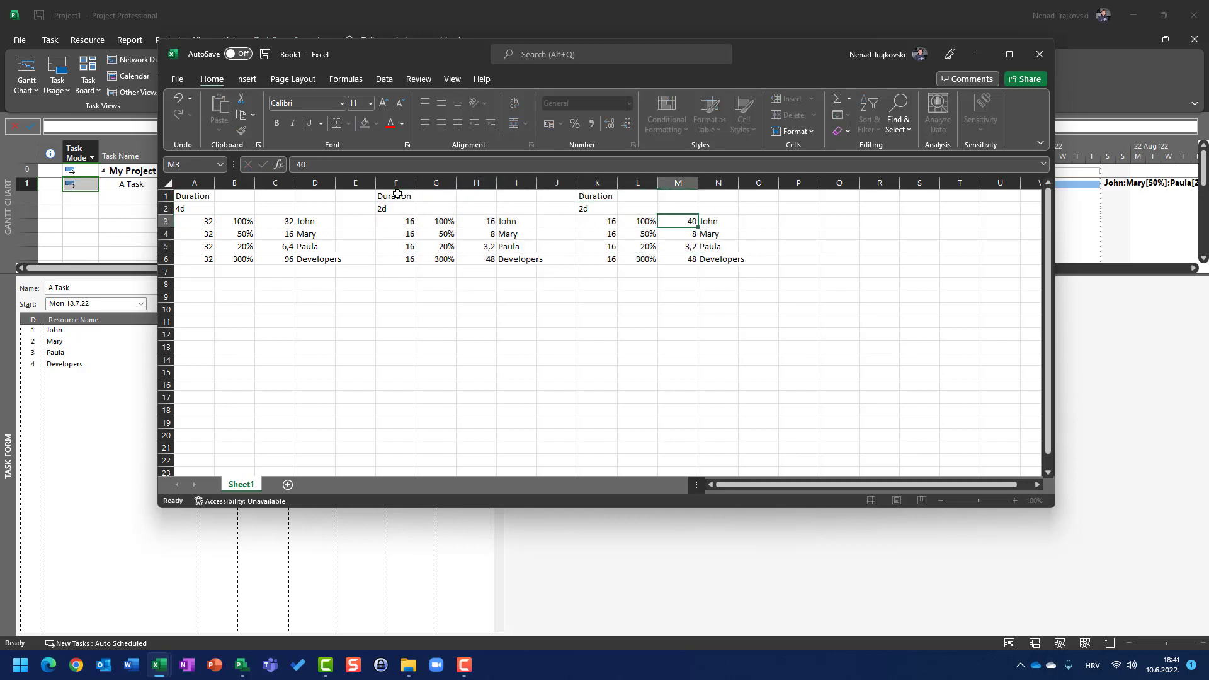
pyautogui.press('Return')
pyautogui.write('40')
pyautogui.press('Return')
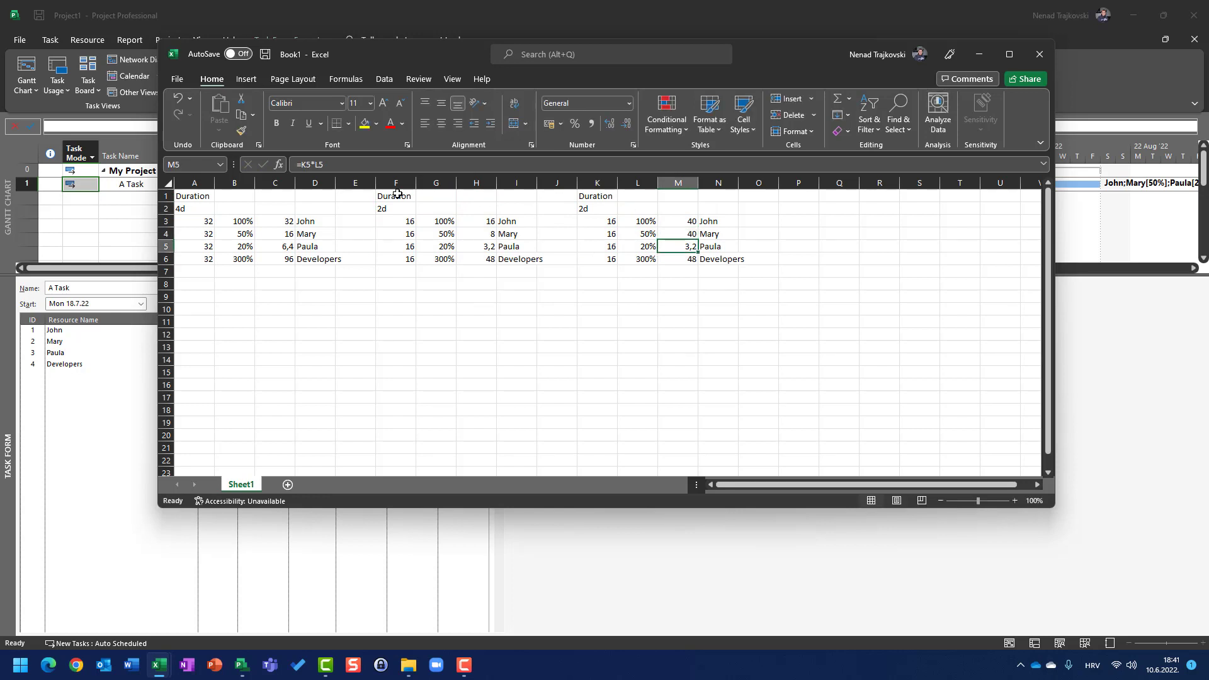
pyautogui.write('40')
pyautogui.press('Return')
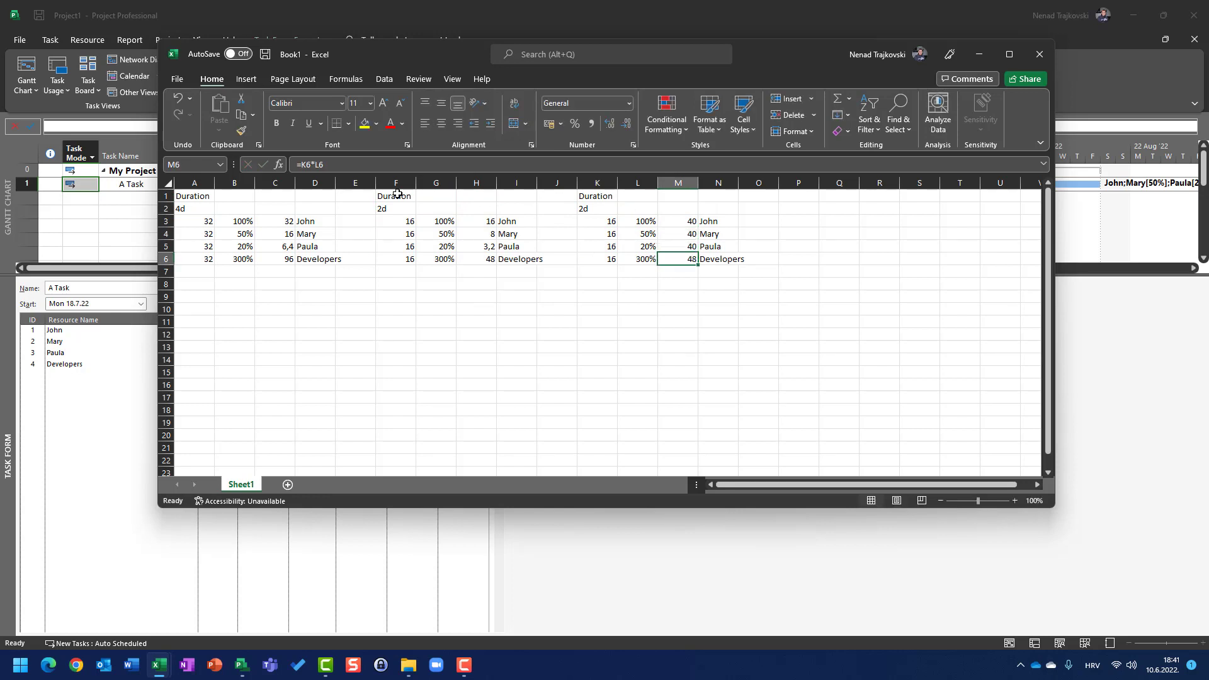
pyautogui.click(85, 406)
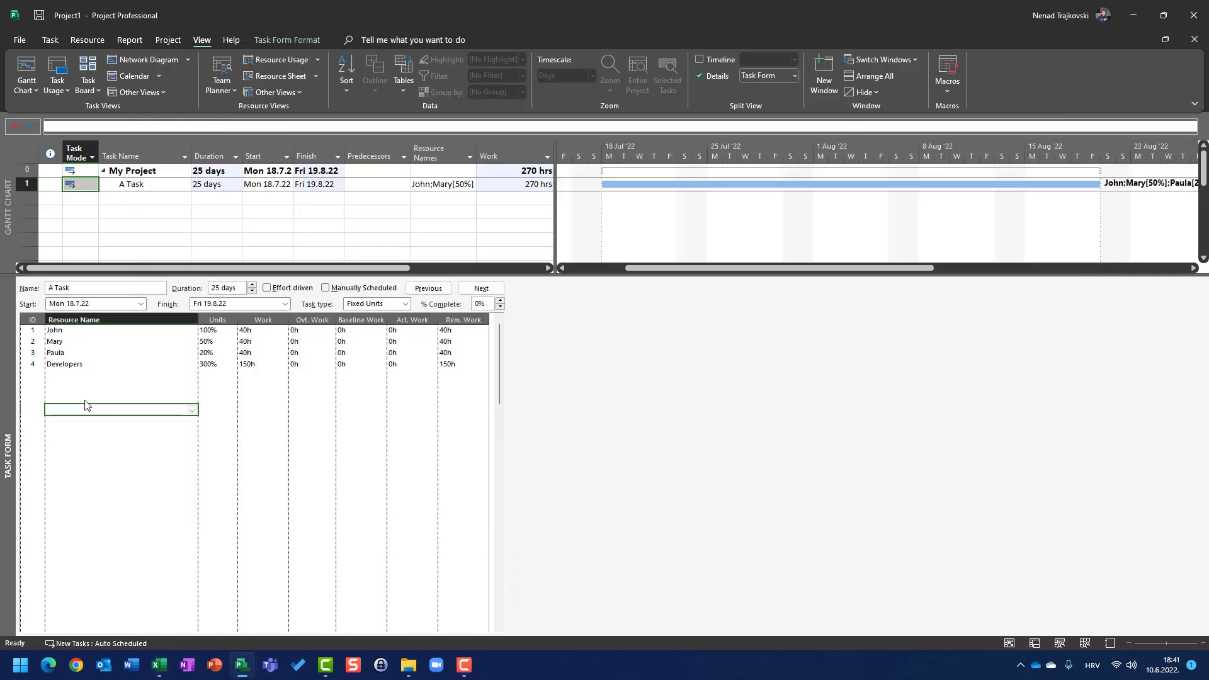
pyautogui.hotkey('alt', 'Tab')
pyautogui.write('150')
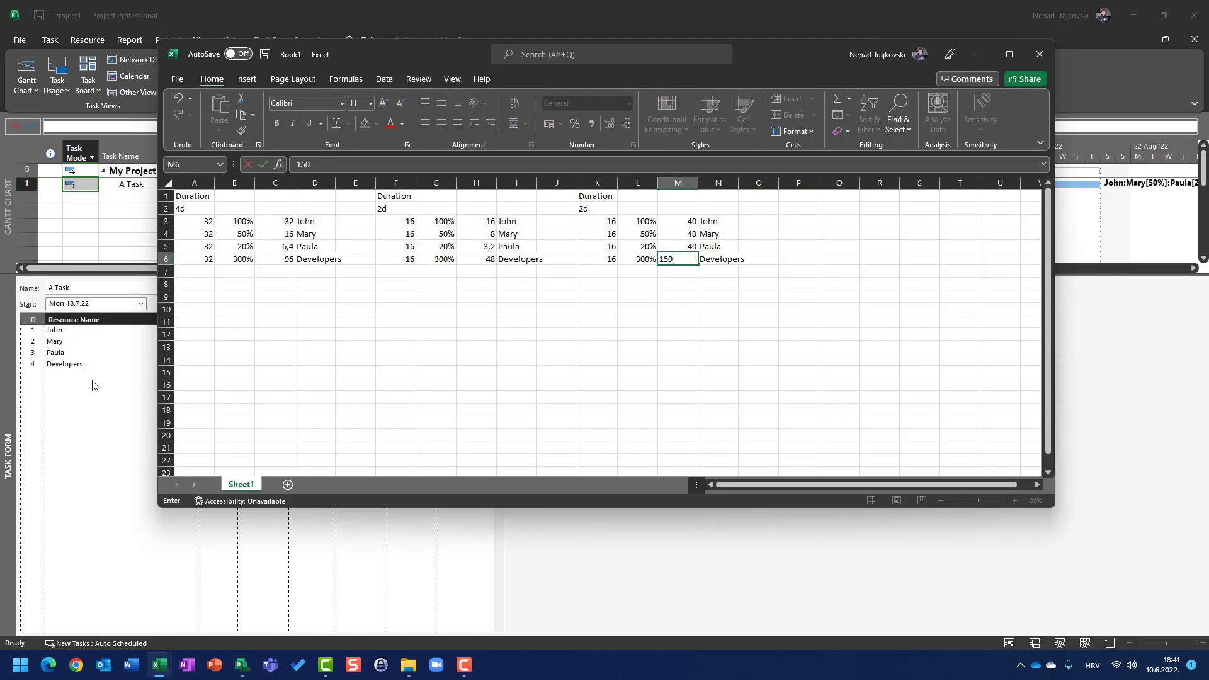
pyautogui.press('Return')
# Step: Label cells K9, L9 and M9 as D, U and W beneath the new block
pyautogui.press('Down')
pyautogui.press('Down')
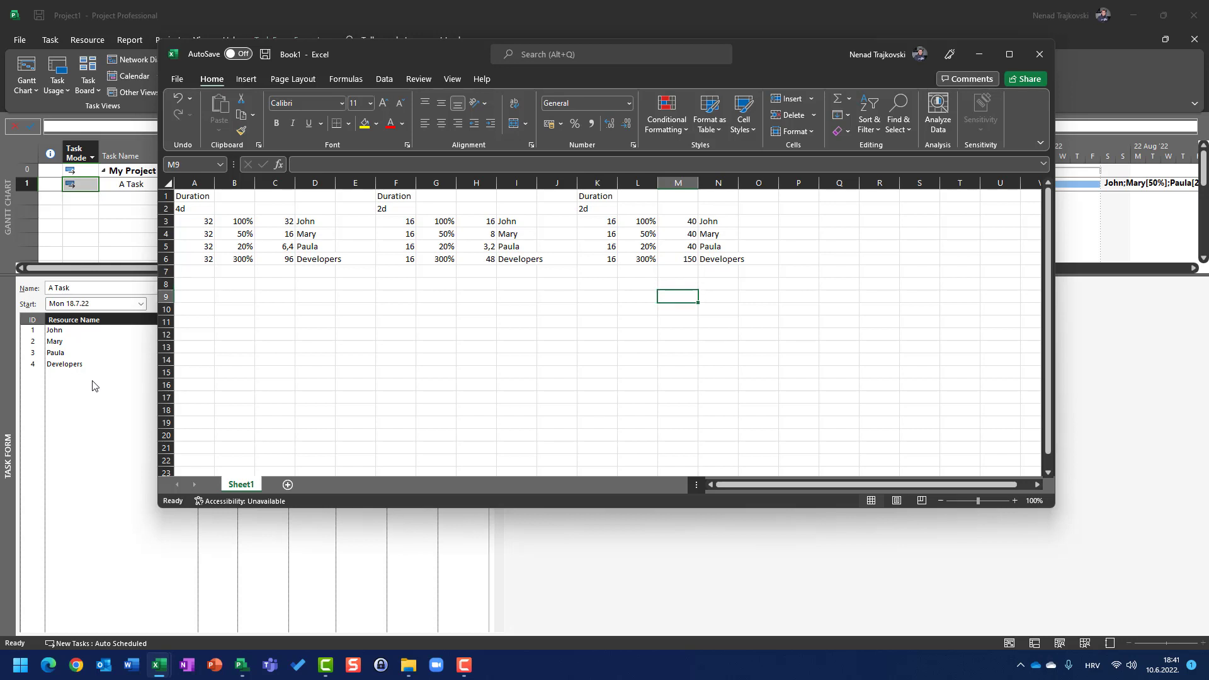
pyautogui.press('Left')
pyautogui.press('Right')
pyautogui.write('W')
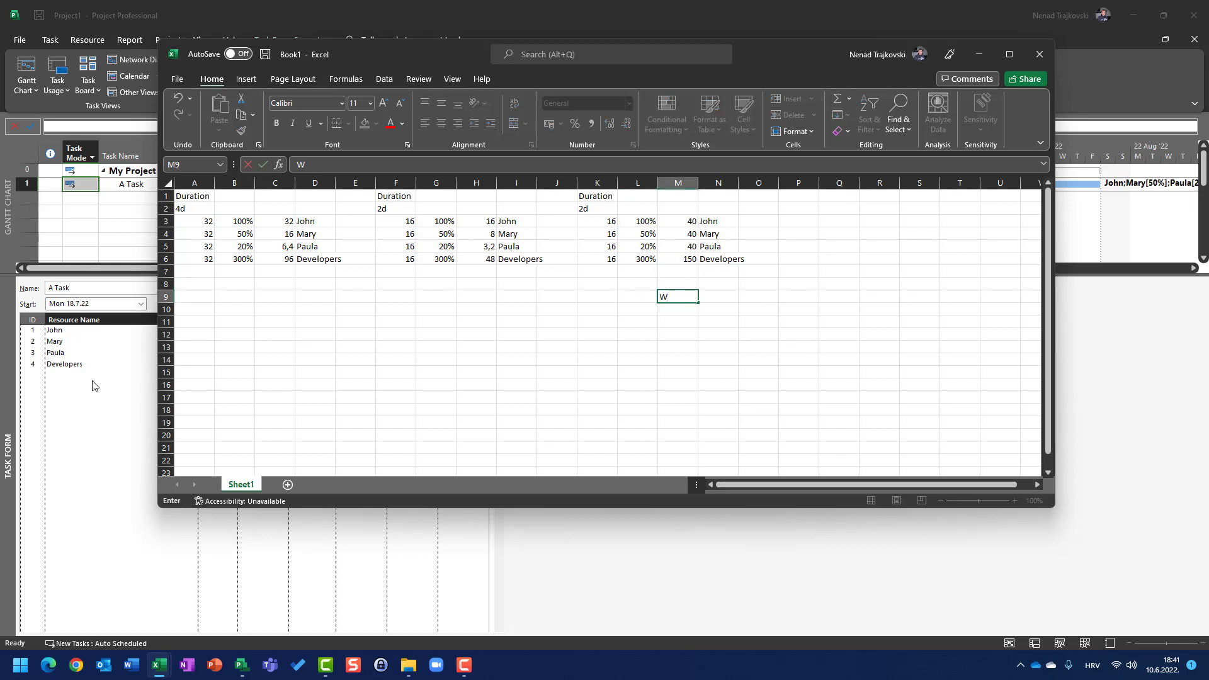
pyautogui.press('Left')
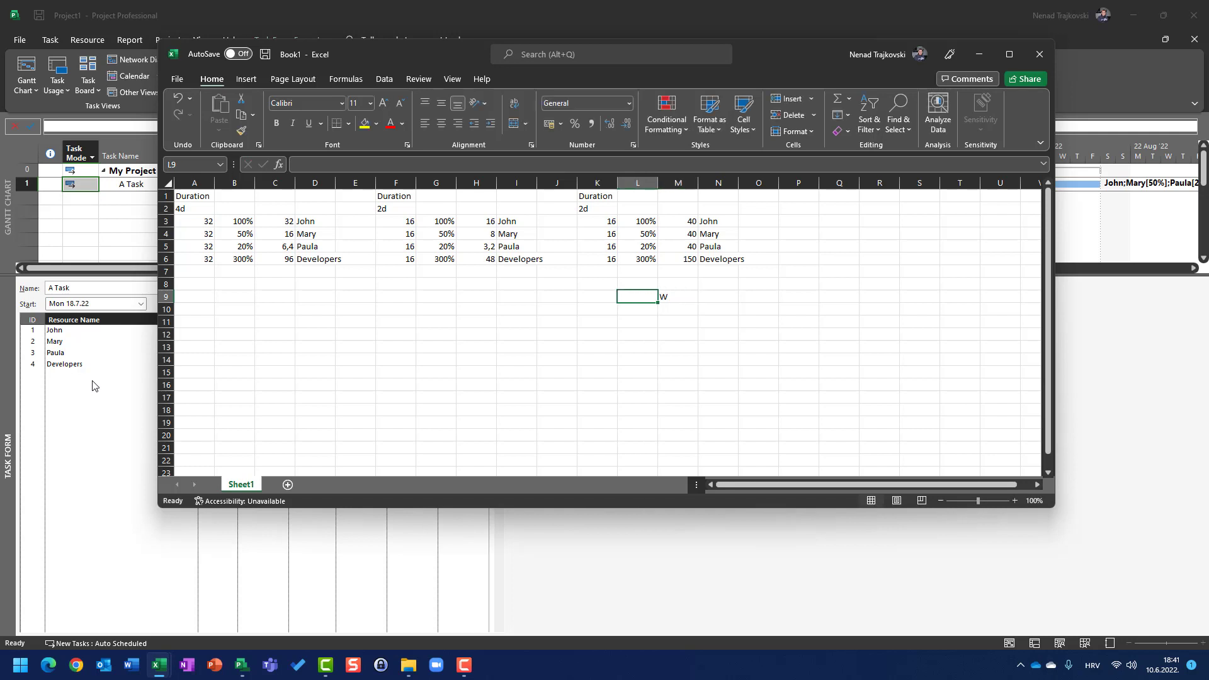
pyautogui.press('Left')
pyautogui.write('D')
pyautogui.press('Right')
pyautogui.write('U')
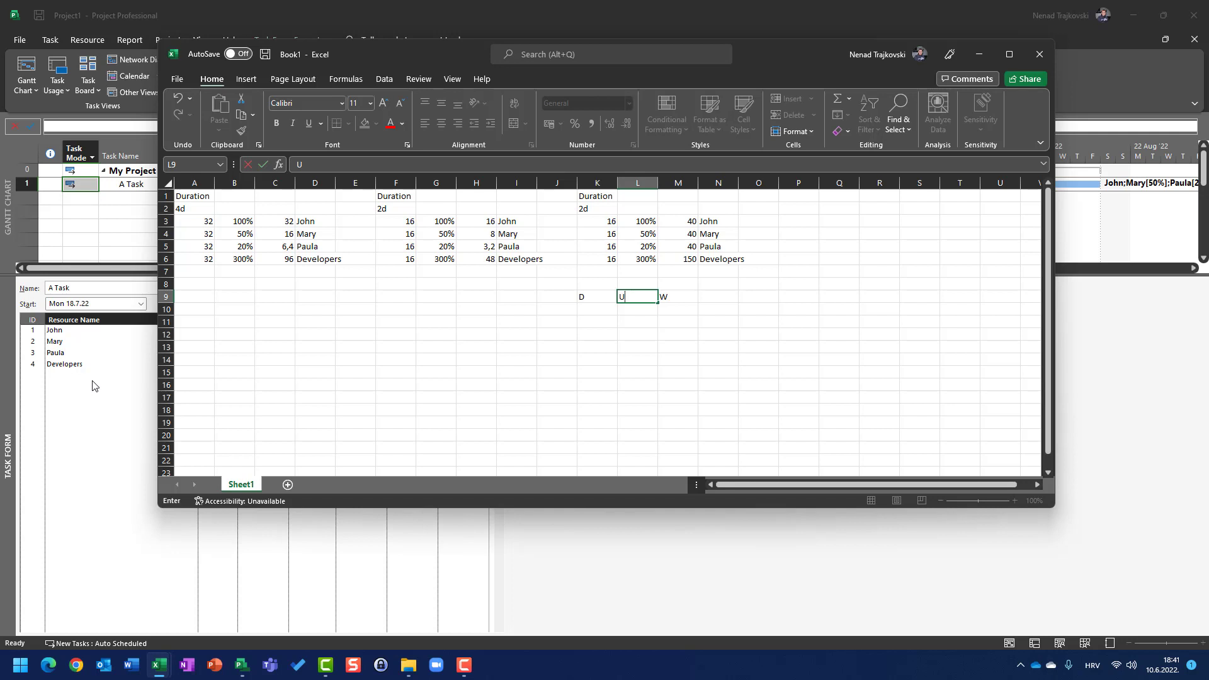
pyautogui.press('Return')
# Step: Write the relationships W=D*U in K11 and D=W/U in K12 as text
pyautogui.press('Left')
pyautogui.press('Down')
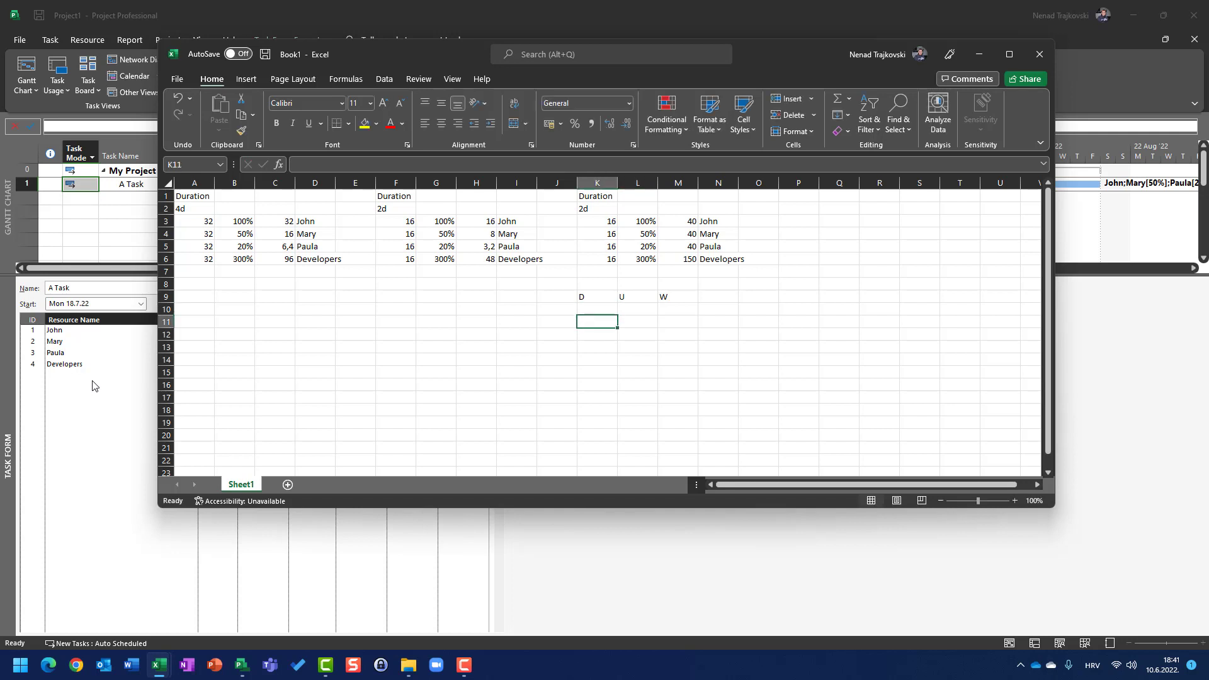
pyautogui.write('W=D')
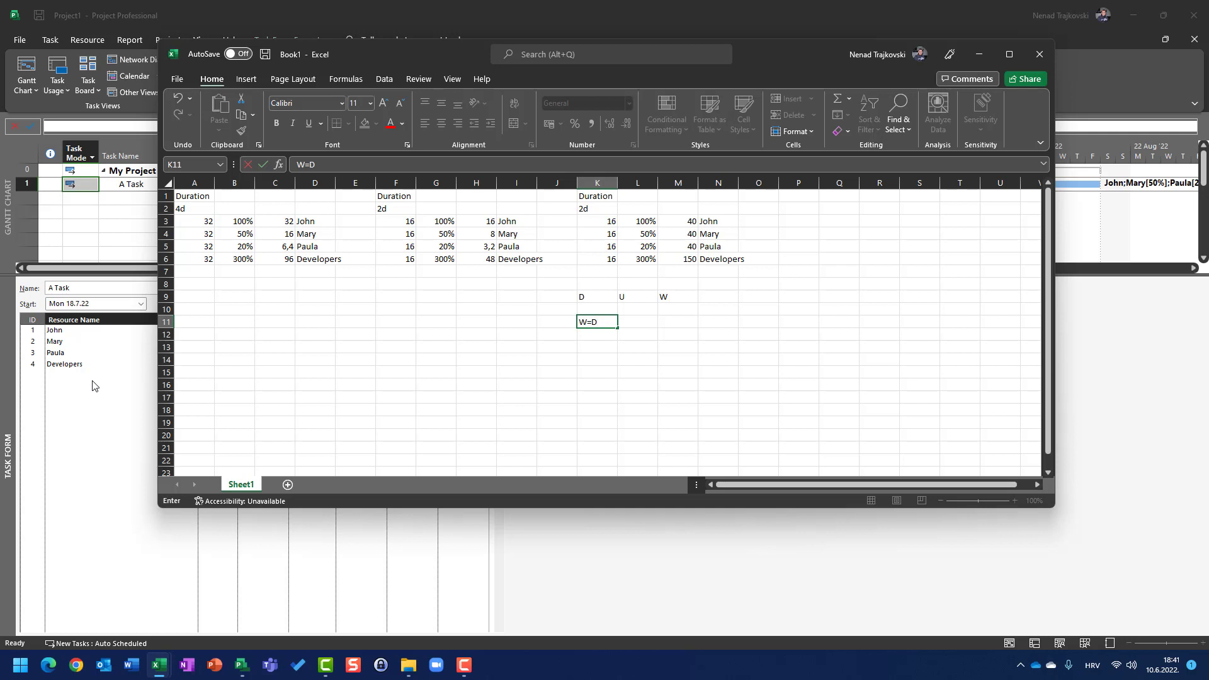
pyautogui.write('*U')
pyautogui.press('Return')
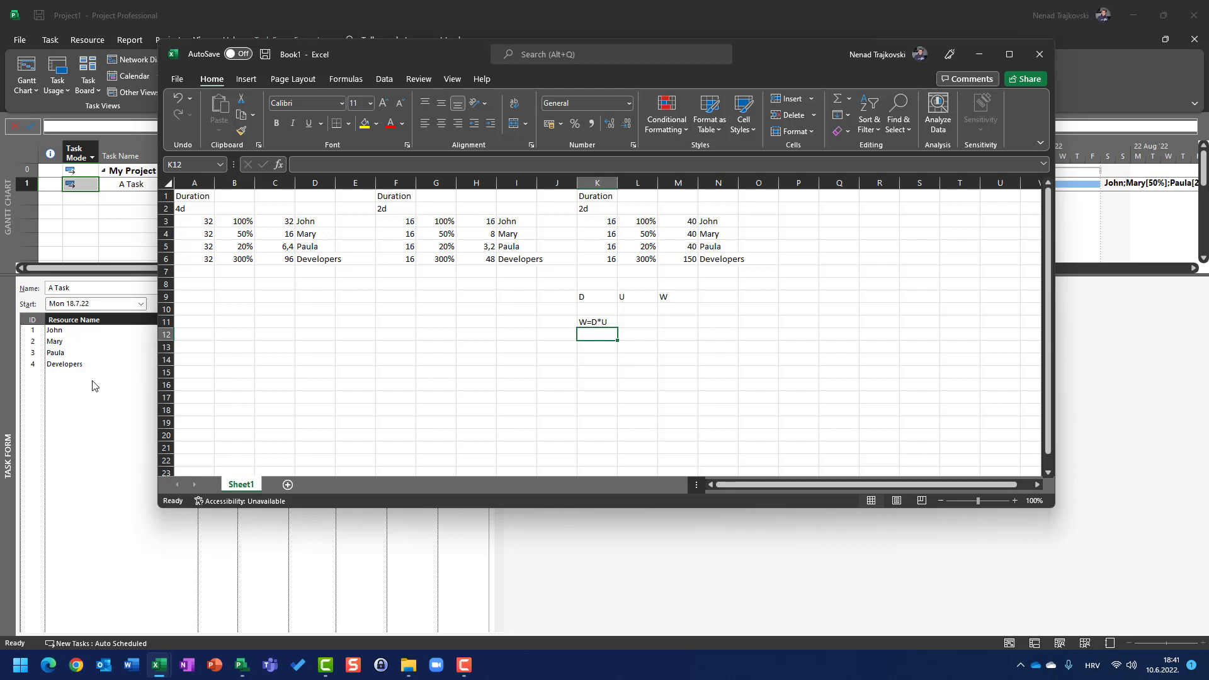
pyautogui.write('D=W')
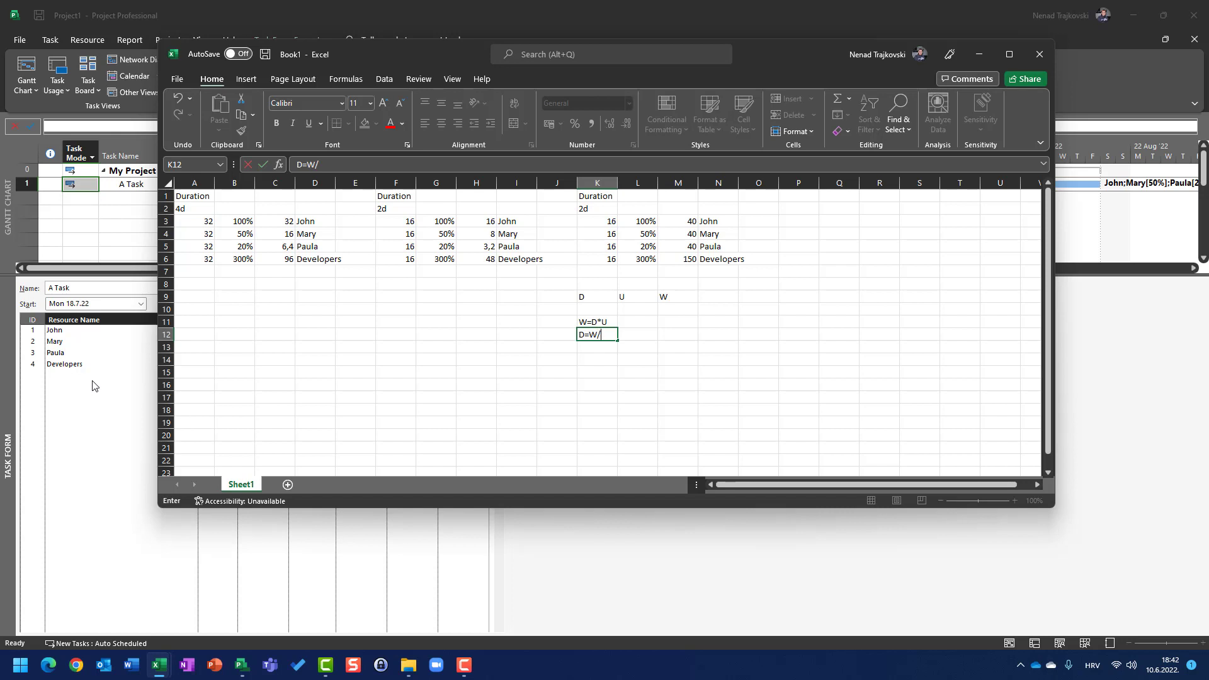
pyautogui.write('/U')
pyautogui.press('Return')
# Step: Try to calculate the first resource's duration in K3 from its work with the formula =M3/J3
pyautogui.press('Up')
pyautogui.press('Up')
pyautogui.press('Up')
pyautogui.press('Up')
pyautogui.press('Up')
pyautogui.press('Up')
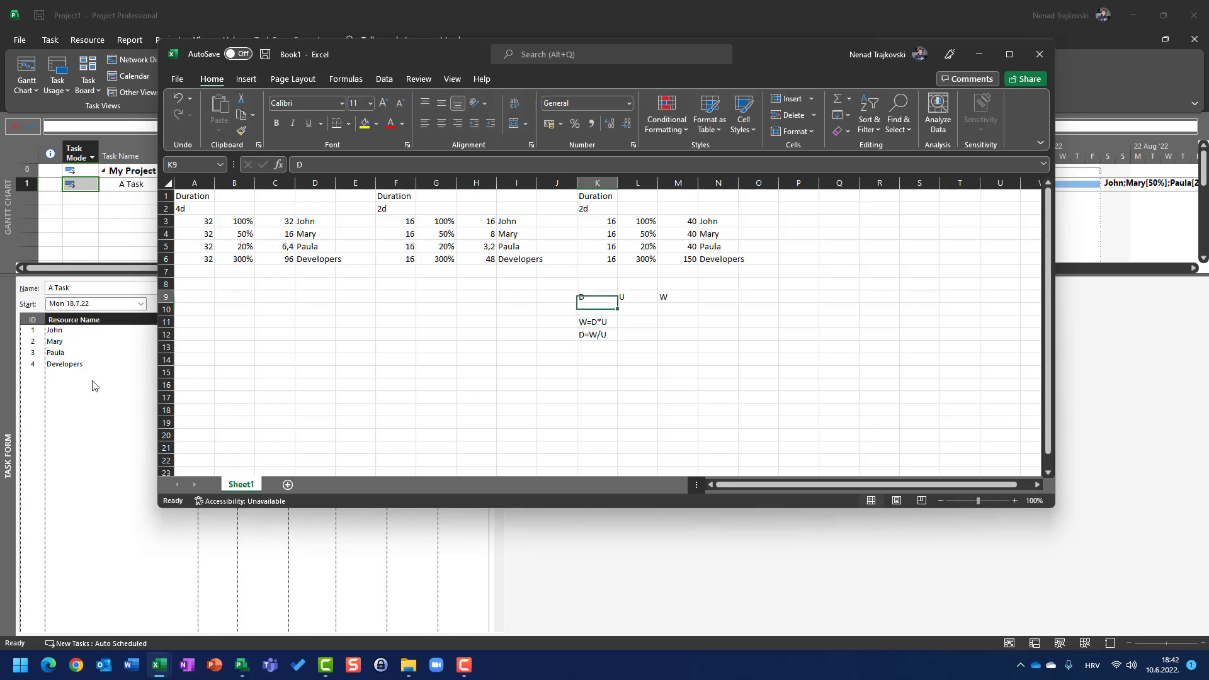
pyautogui.press('Up')
pyautogui.press('Up')
pyautogui.press('Up')
pyautogui.press('Up')
pyautogui.write('=')
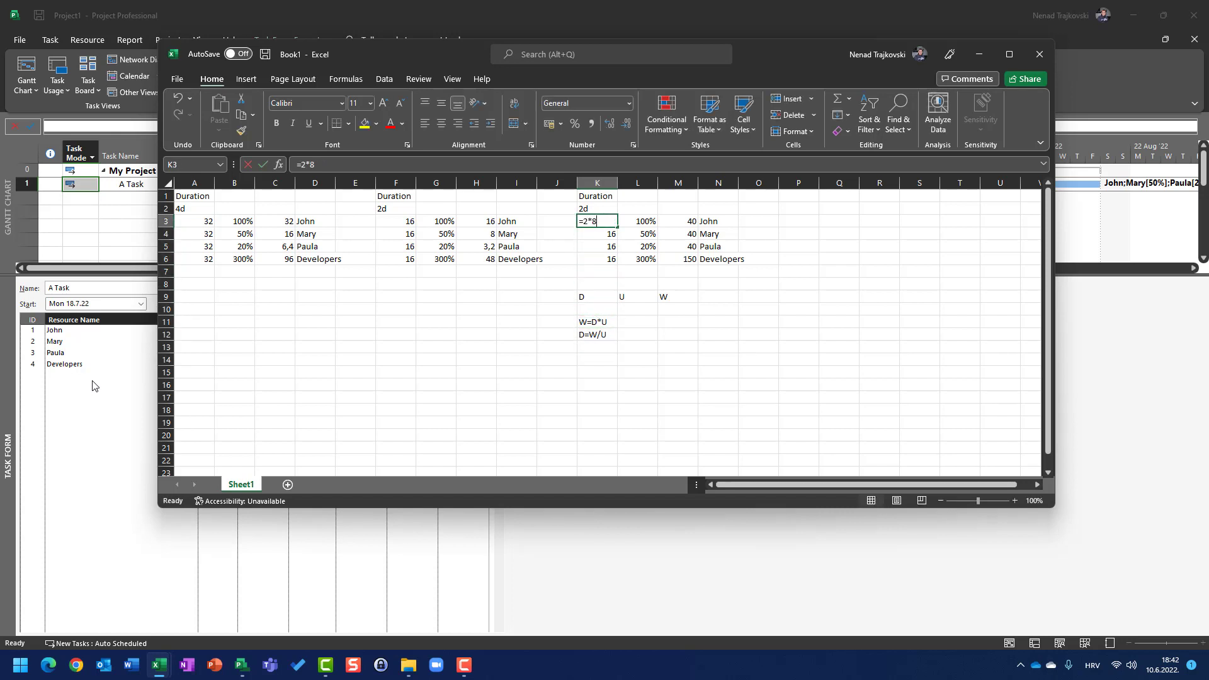
pyautogui.press('Right')
pyautogui.press('Right')
pyautogui.write('/')
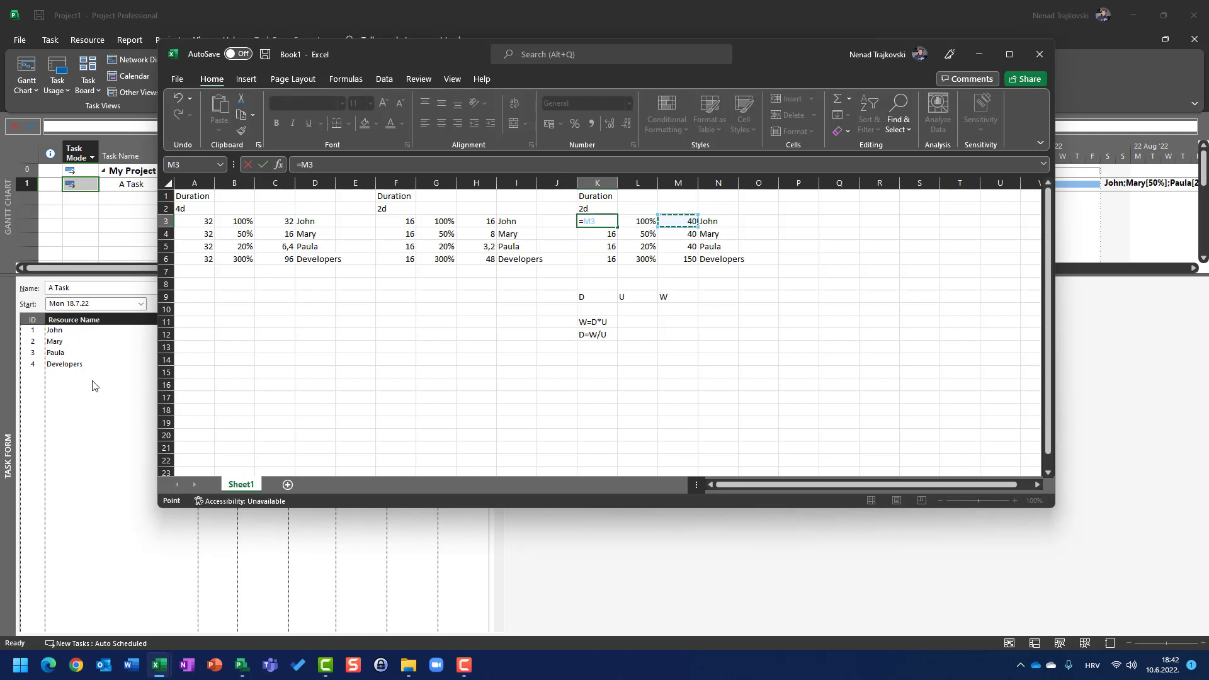
pyautogui.press('Left')
pyautogui.press('Up')
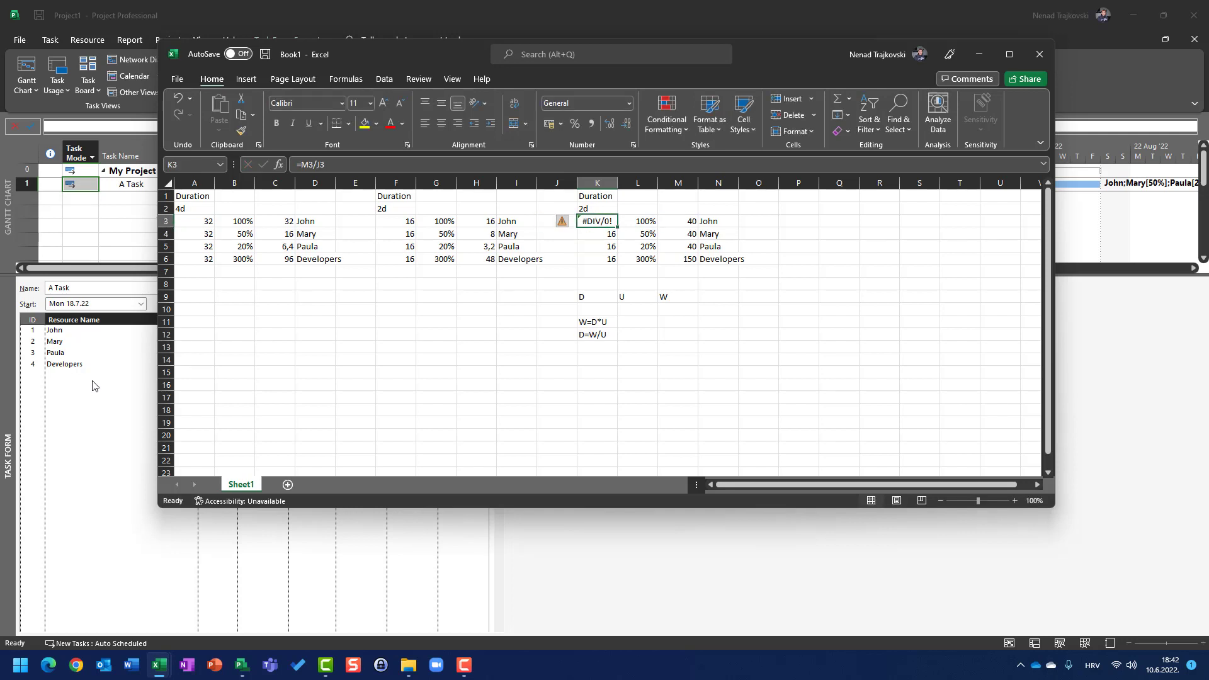
# Step: Try calculating the first resource's duration in K3 from work and units with the formula =M3/L3
pyautogui.write('=')
pyautogui.press('Right')
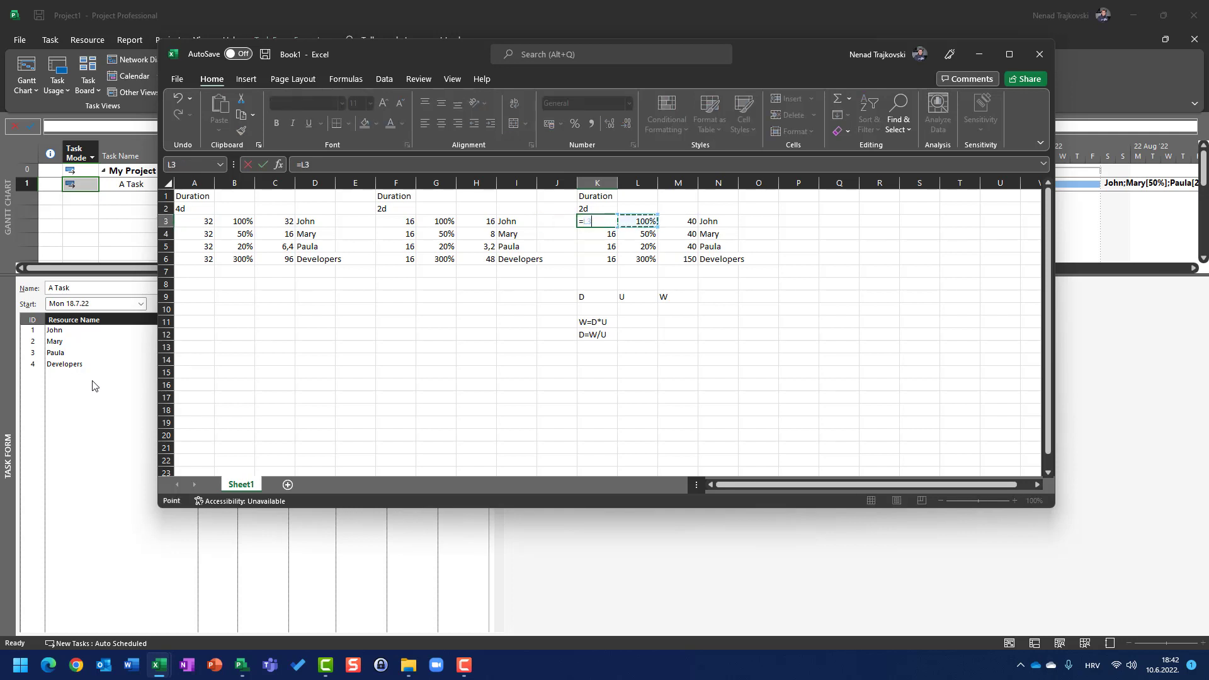
pyautogui.press('Right')
pyautogui.write('/')
pyautogui.press('Left')
pyautogui.press('Right')
pyautogui.press('Right')
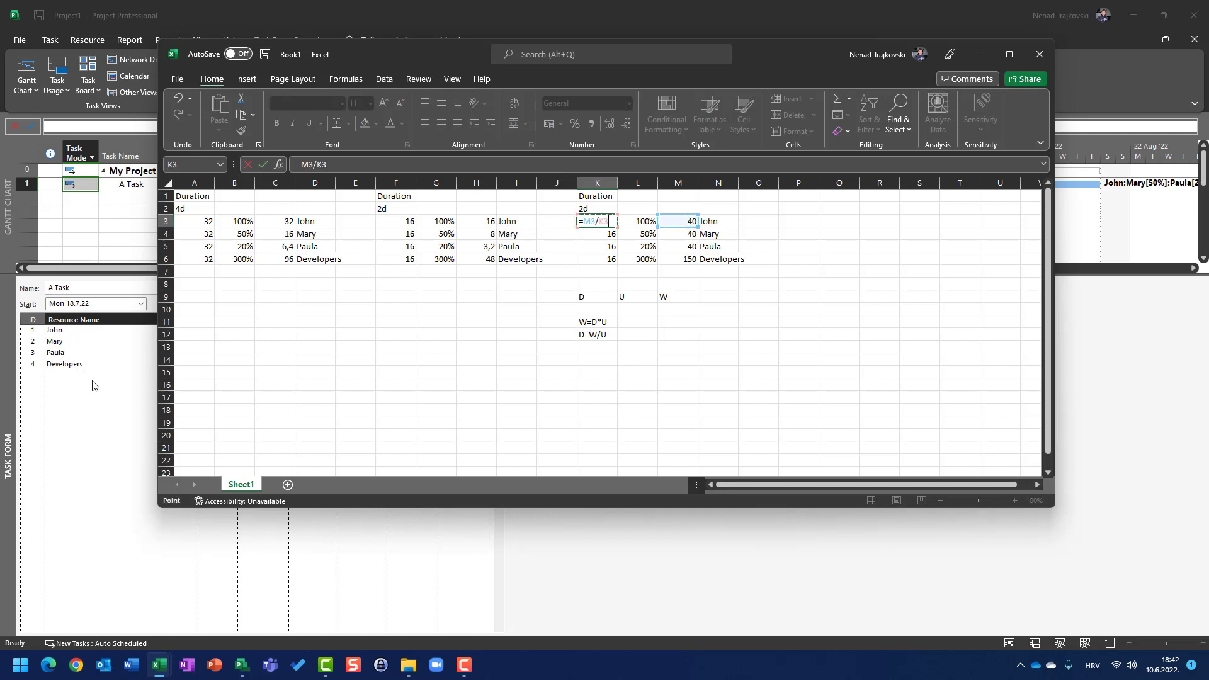
pyautogui.press('Return')
pyautogui.press('Up')
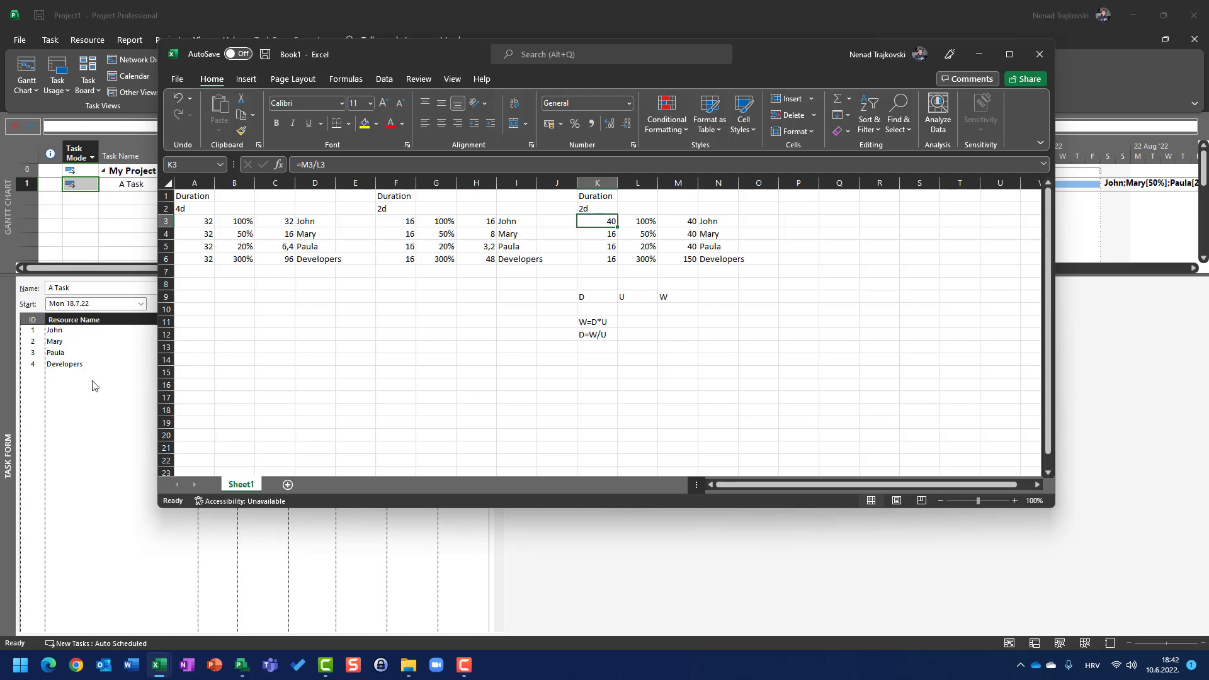
# Step: Copy the duration formula from K3 into K4:K6 for the other three resources
pyautogui.hotkey('ctrl', 'c')
pyautogui.press('Down')
pyautogui.hotkey('ctrl', 'v')
pyautogui.press('Down')
pyautogui.hotkey('ctrl', 'v')
pyautogui.press('Down')
pyautogui.hotkey('ctrl', 'v')
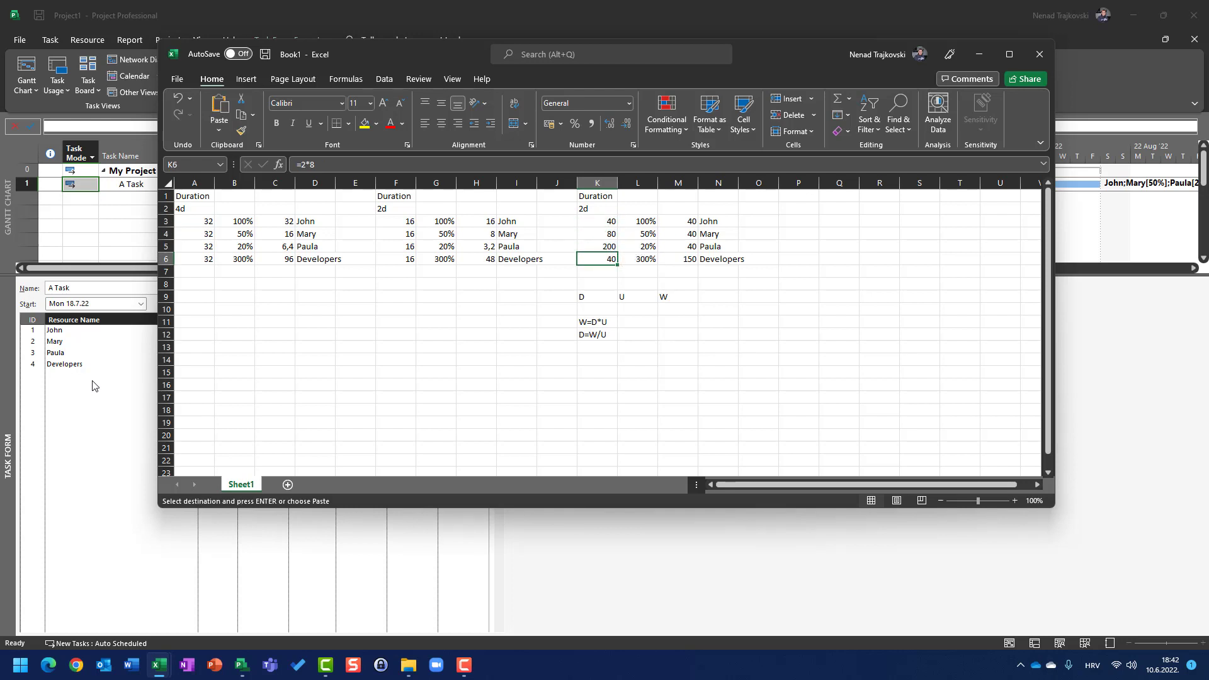
pyautogui.press('Down')
pyautogui.press('ctrl')
pyautogui.press('Escape')
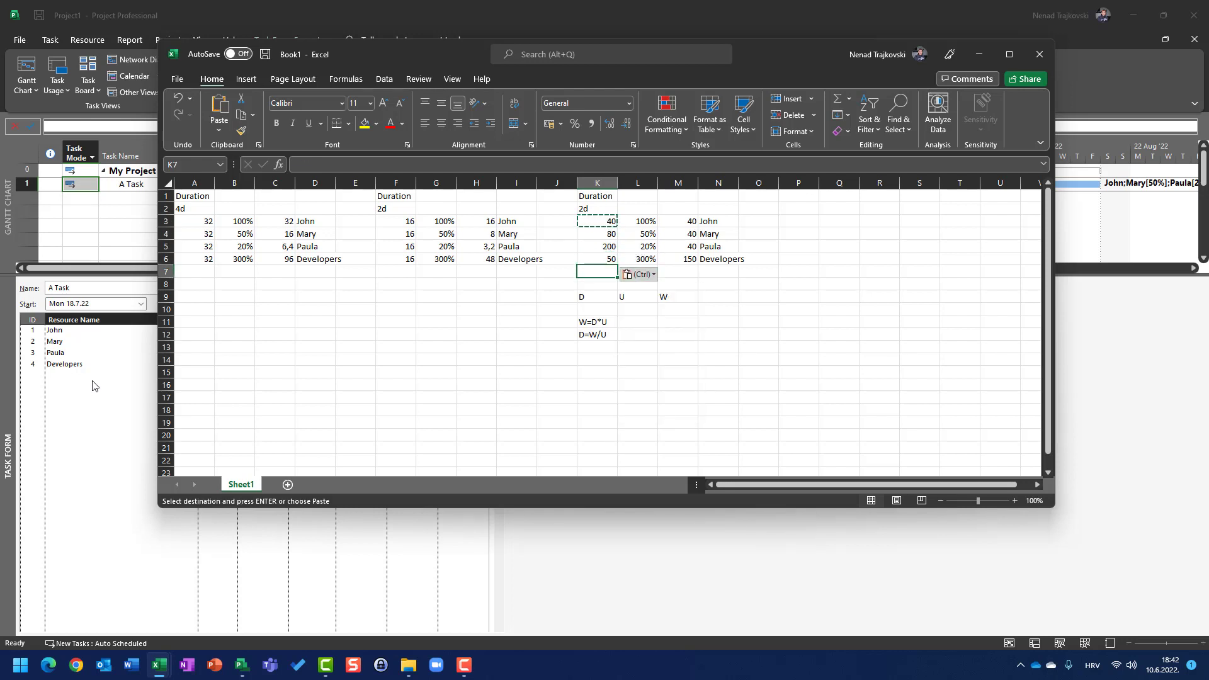
pyautogui.press('Escape')
# Step: Clear the calculated durations from K3:K6
pyautogui.press('Up')
pyautogui.press('Up')
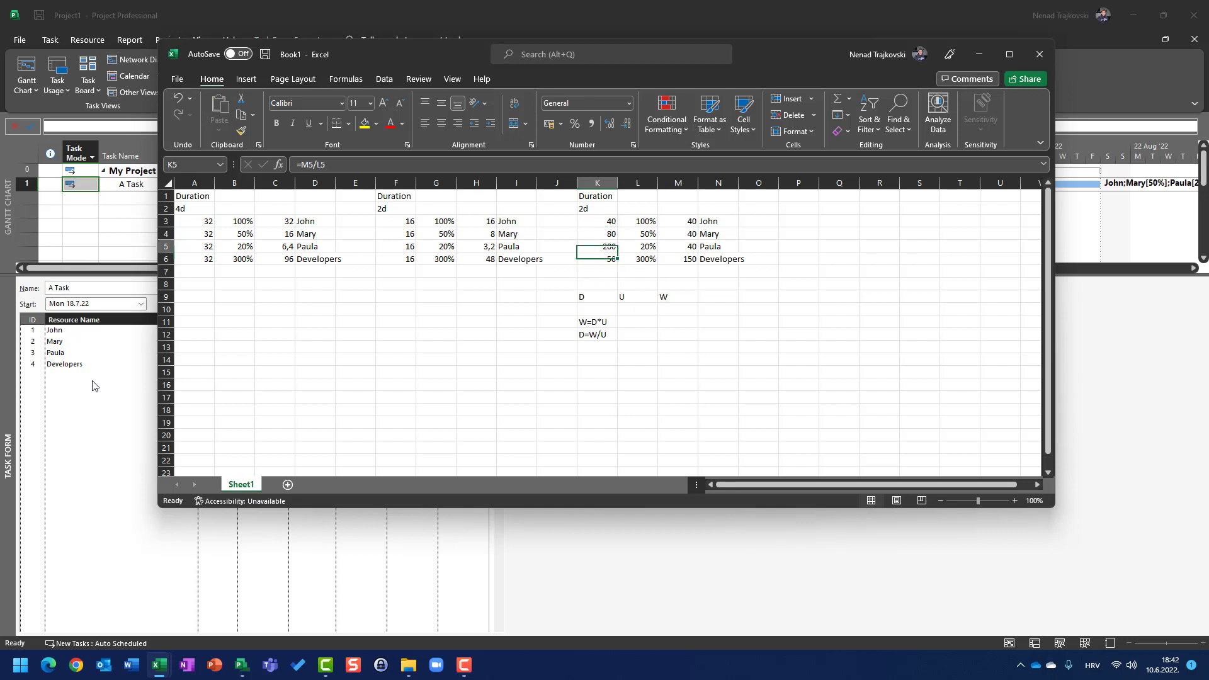
pyautogui.press('Up')
pyautogui.press('Up')
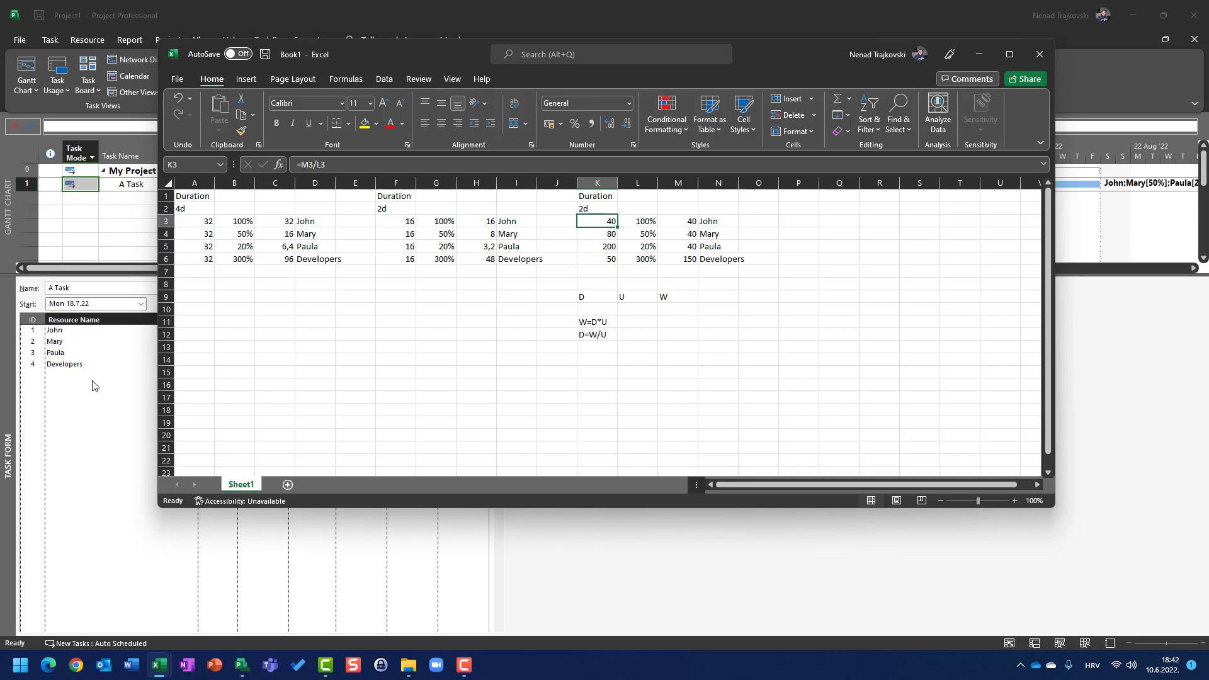
pyautogui.press('Right')
pyautogui.press('Right')
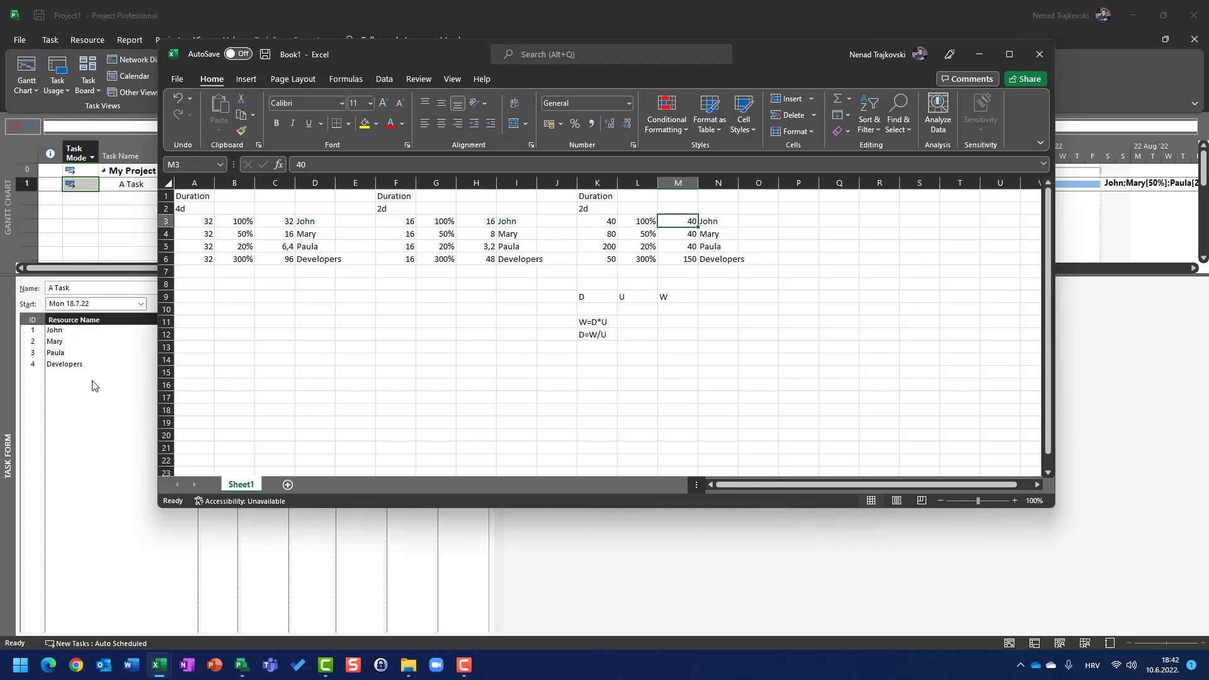
pyautogui.press('Left')
pyautogui.press('Left')
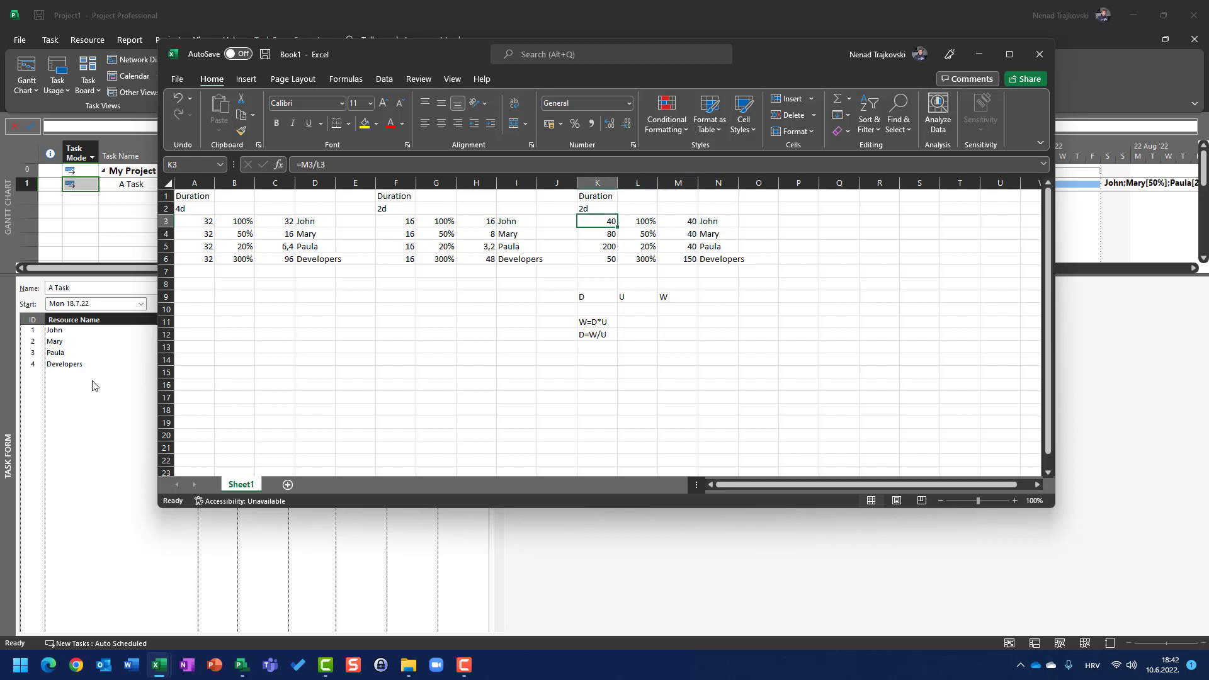
pyautogui.hotkey('shift', 'Down')
pyautogui.hotkey('shift', 'Down')
pyautogui.hotkey('shift', 'Down')
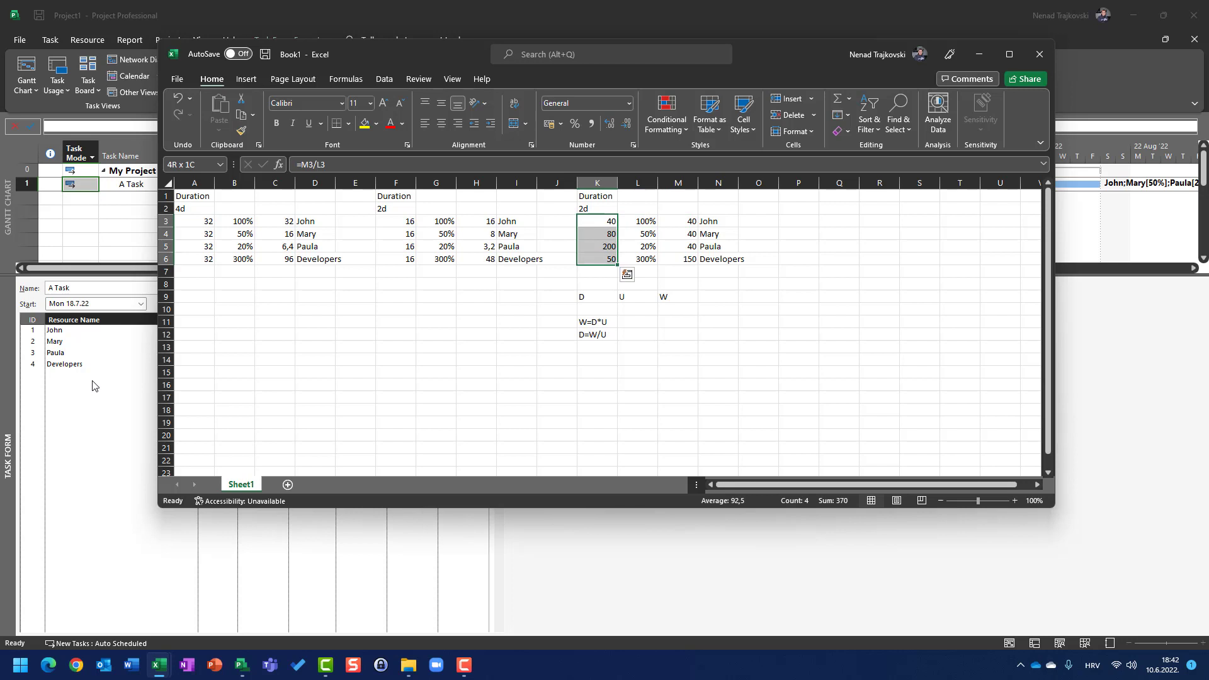
pyautogui.press('Delete')
# Step: Switch to Project to check the task's duration and resource units, and return to Excel
pyautogui.click(66, 390)
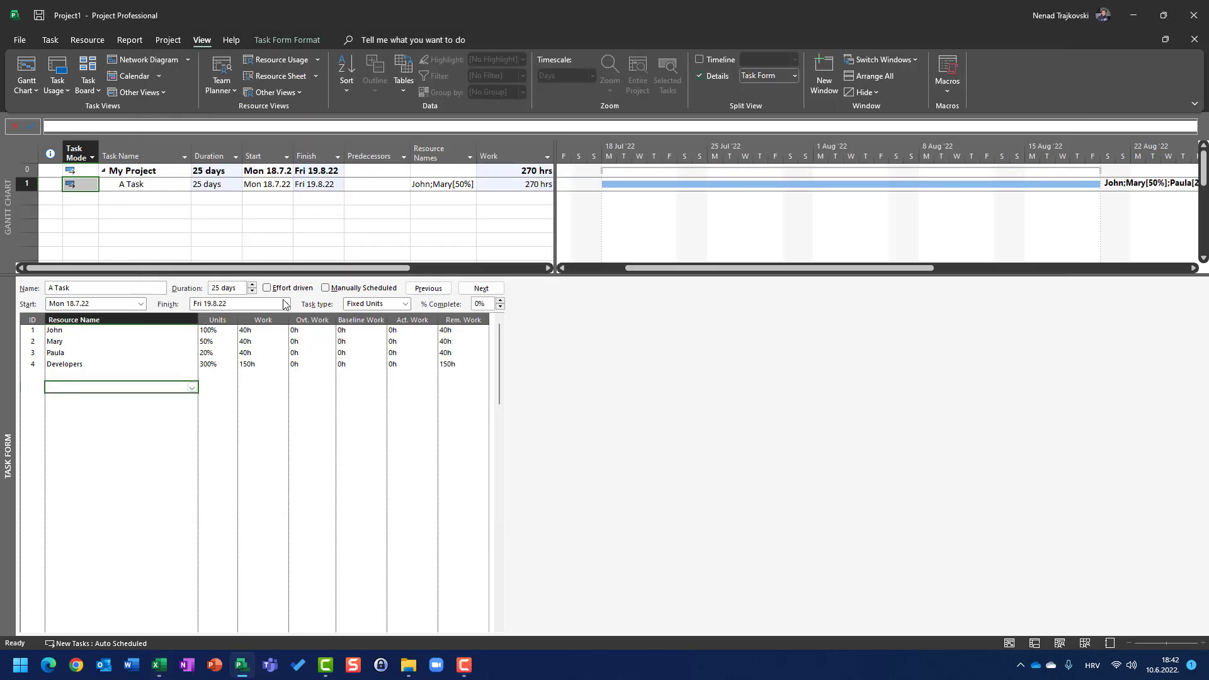
pyautogui.click(209, 332)
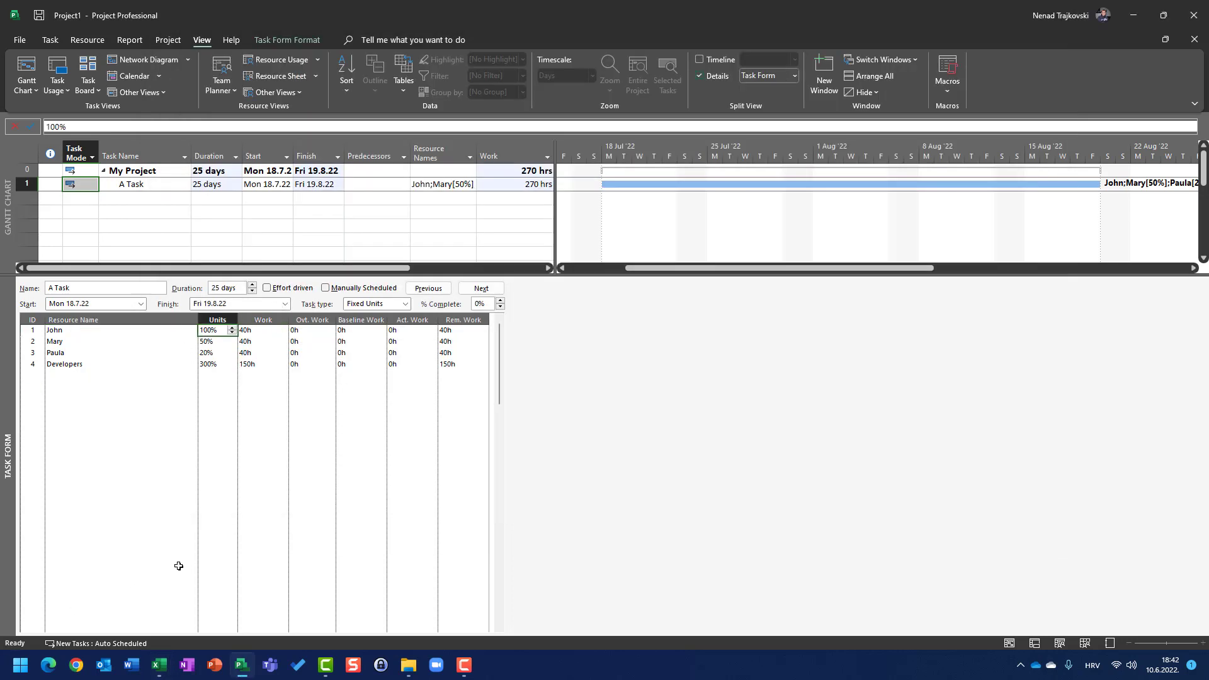
pyautogui.hotkey('alt', 'Tab')
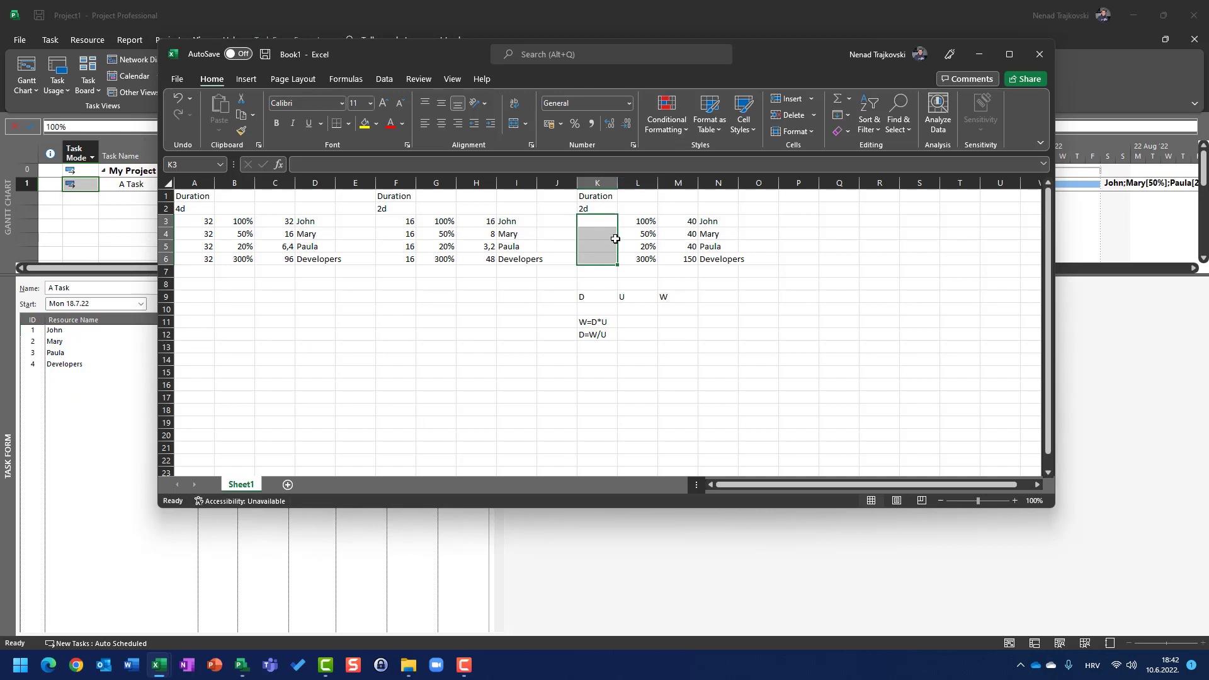
# Step: Calculate the 100% resource's duration in days in K3 with the formula =M3/8
pyautogui.click(608, 220)
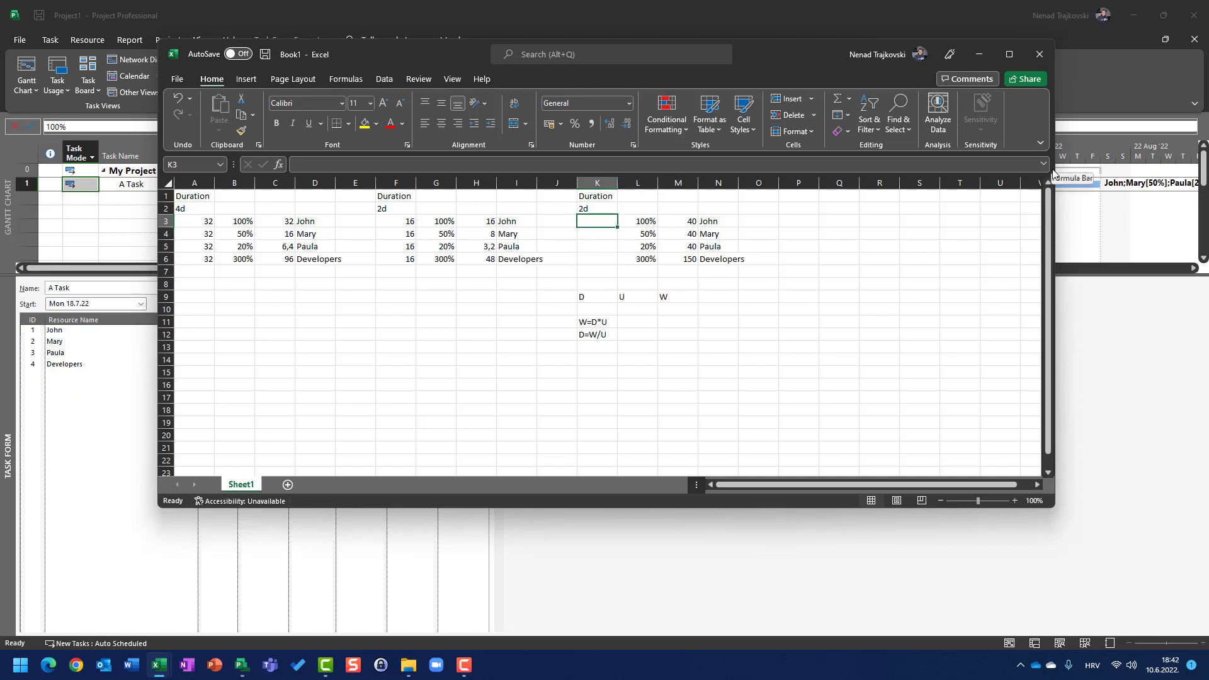
pyautogui.write('=')
pyautogui.press('Right')
pyautogui.press('Right')
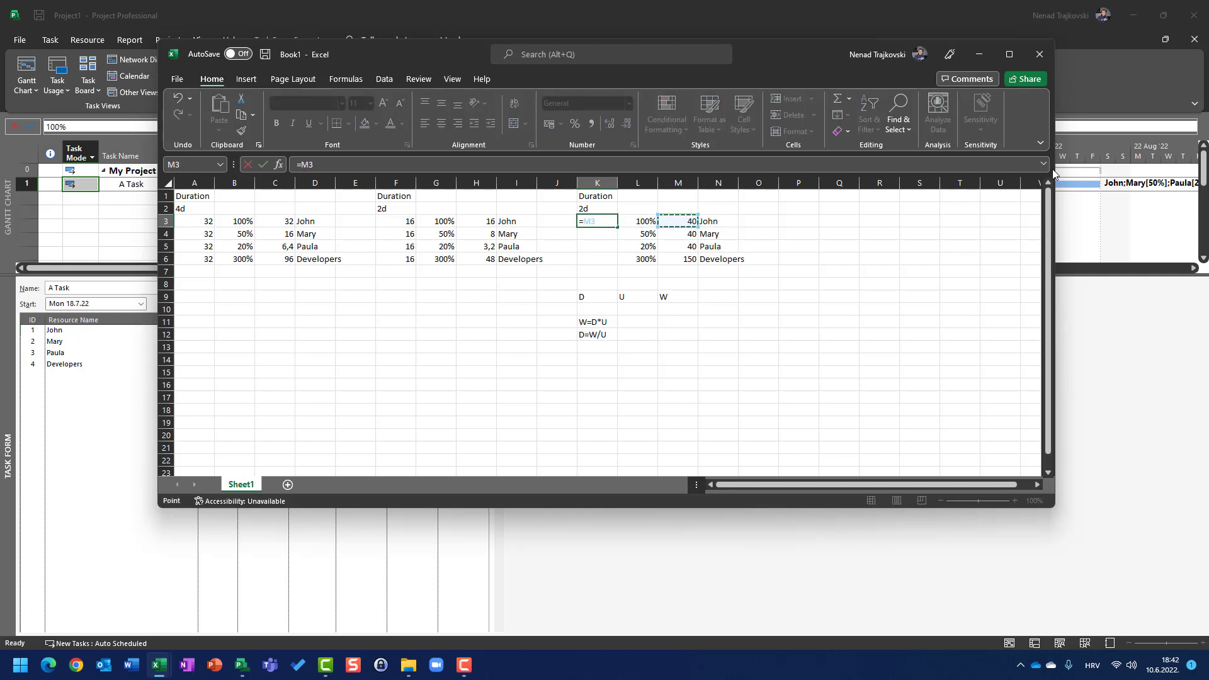
pyautogui.write('/8')
pyautogui.press('Return')
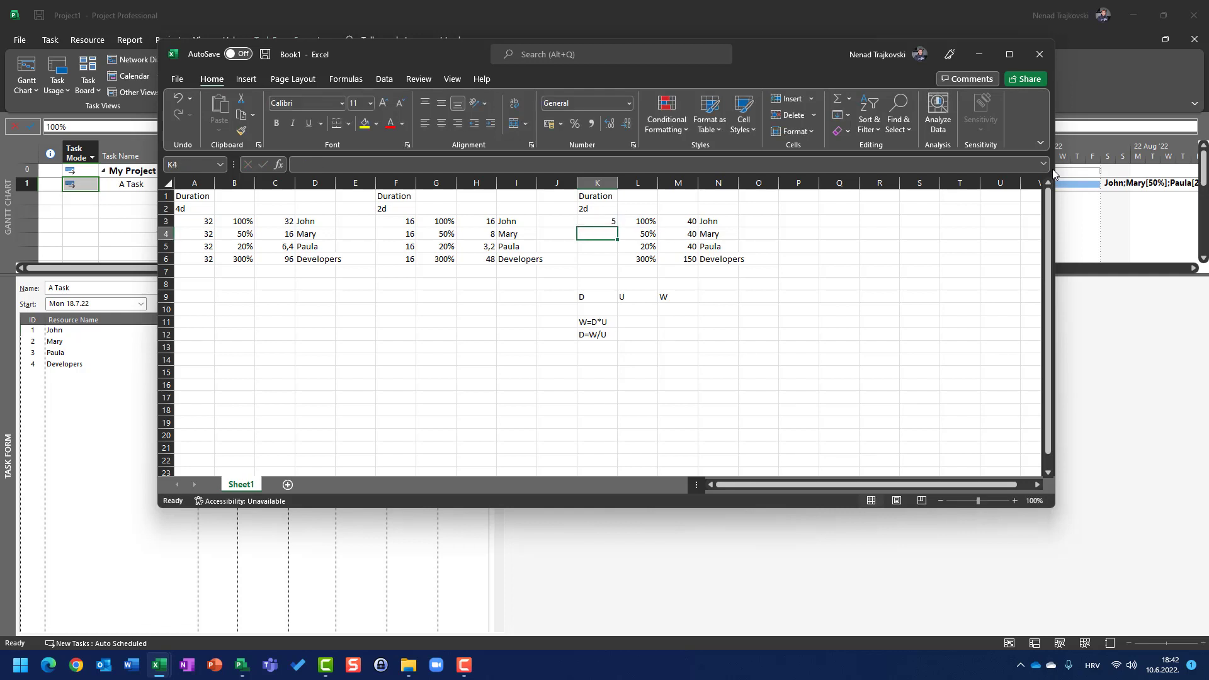
pyautogui.press('Up')
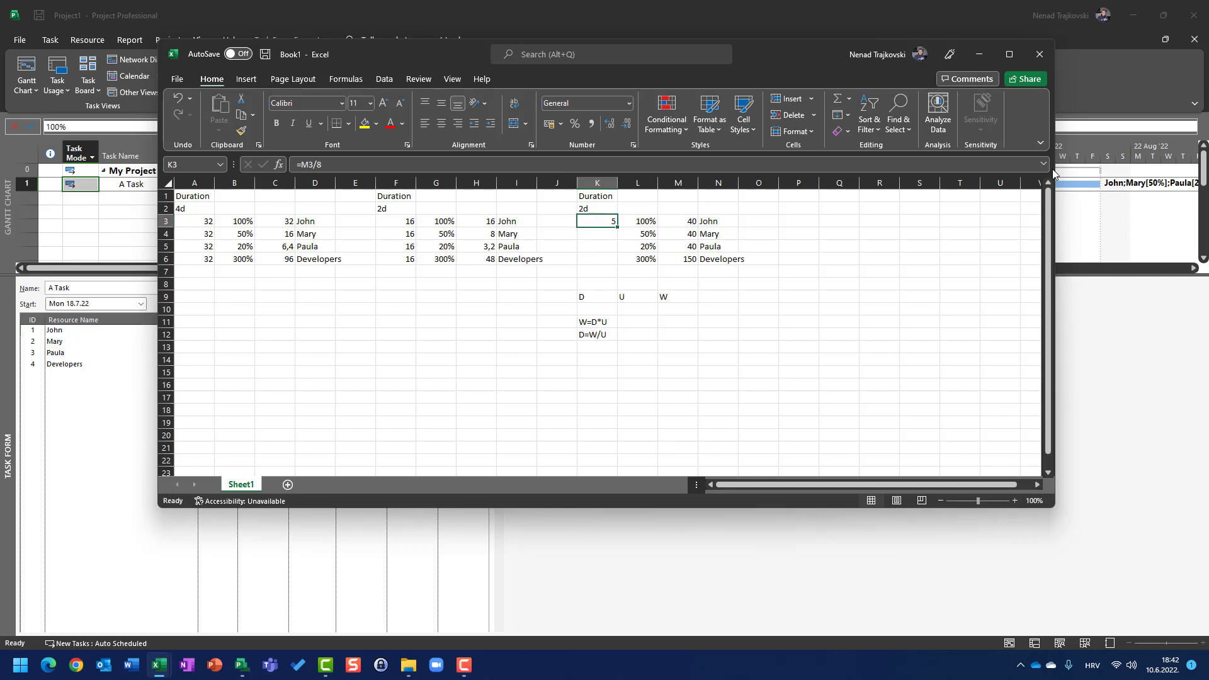
# Step: Calculate the 50% resource's duration in days in K4 with the formula =40/4
pyautogui.press('Down')
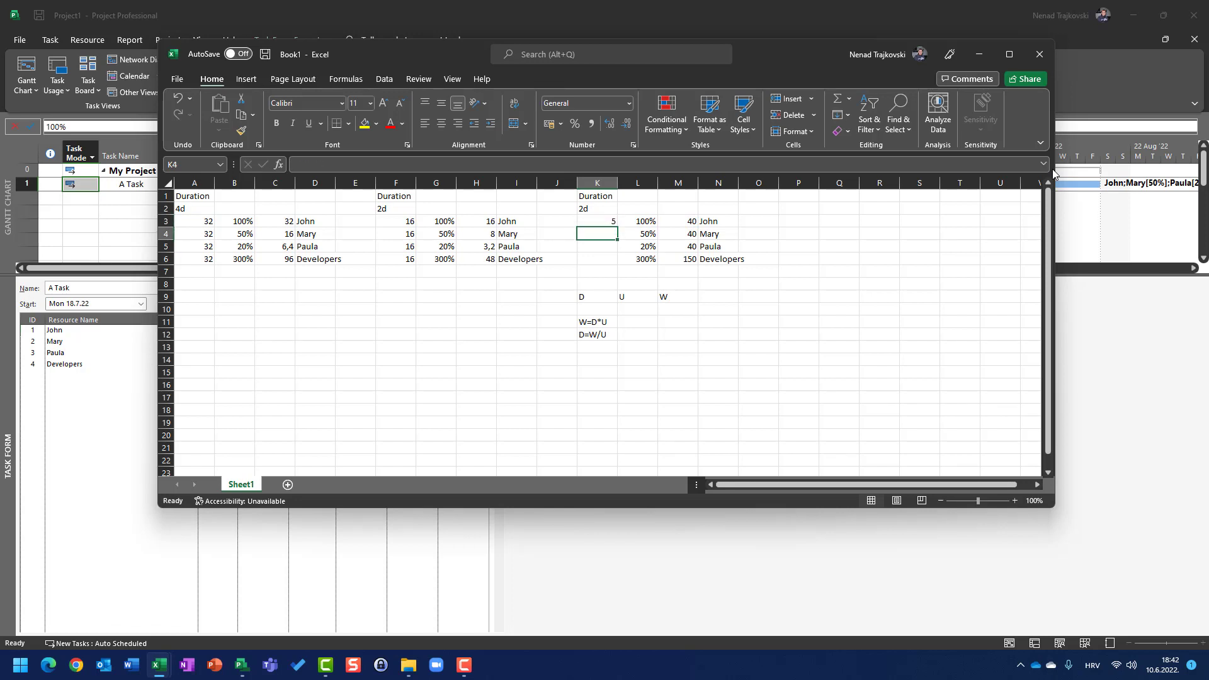
pyautogui.write('=40/4')
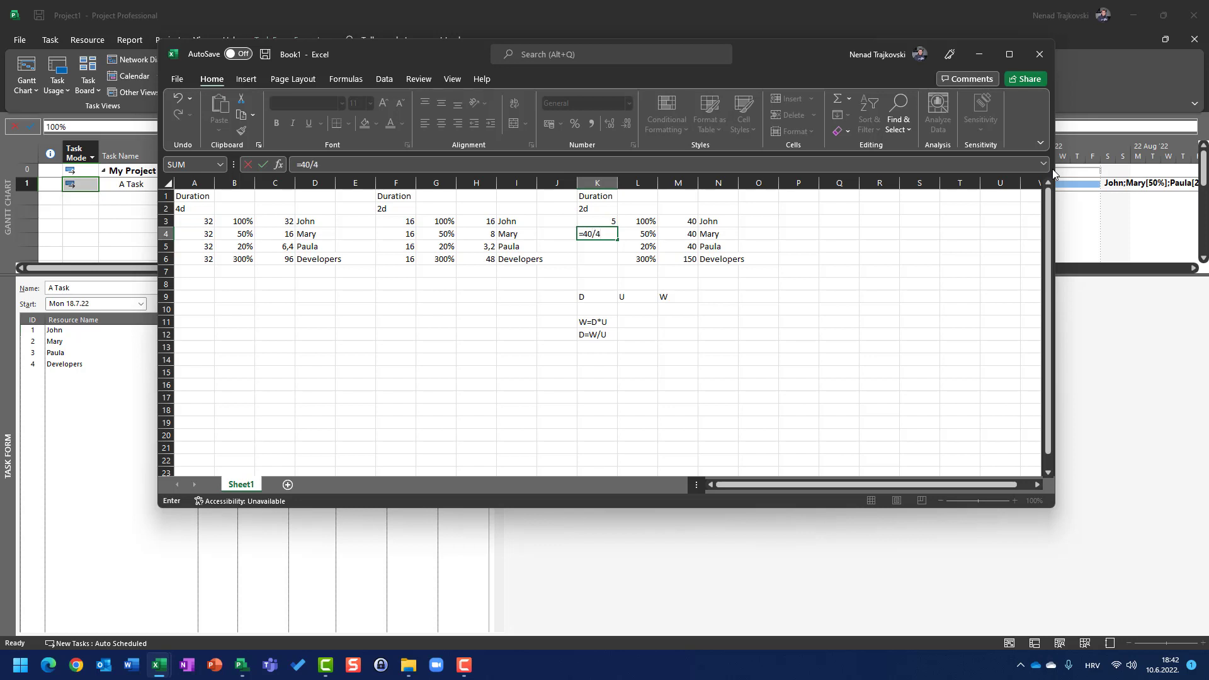
pyautogui.press('Return')
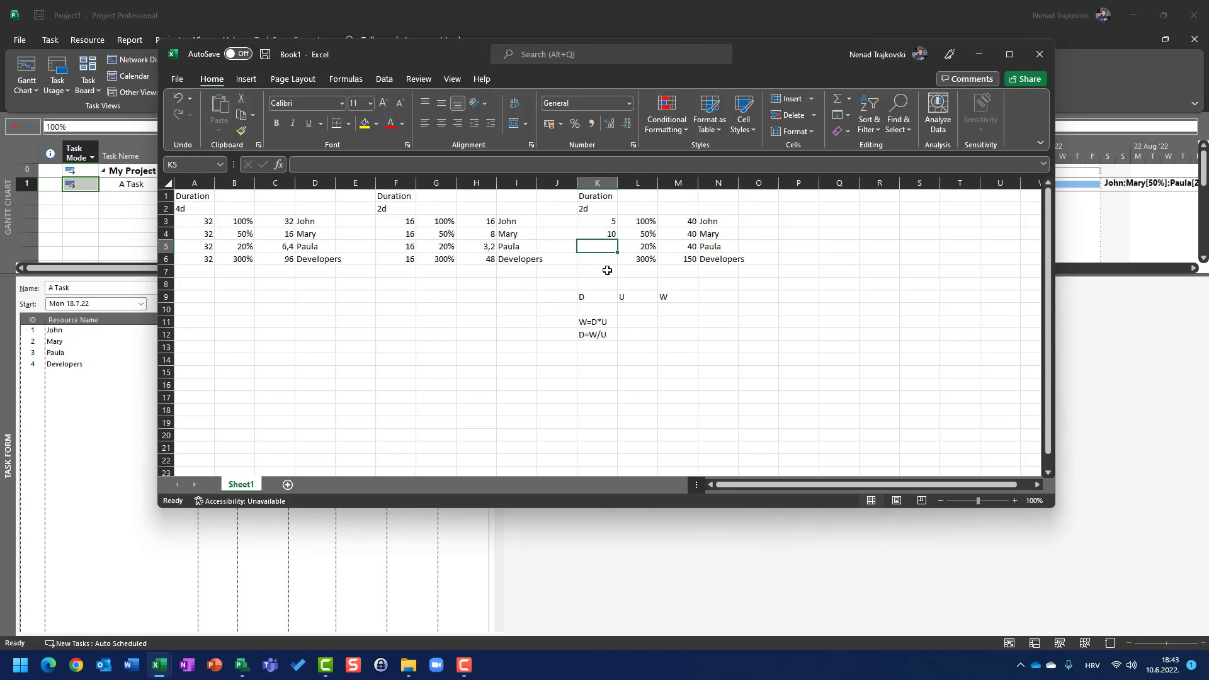
# Step: Calculate the daily working hours of the 20% resource in N9 with the formula =8*0,2
pyautogui.click(729, 295)
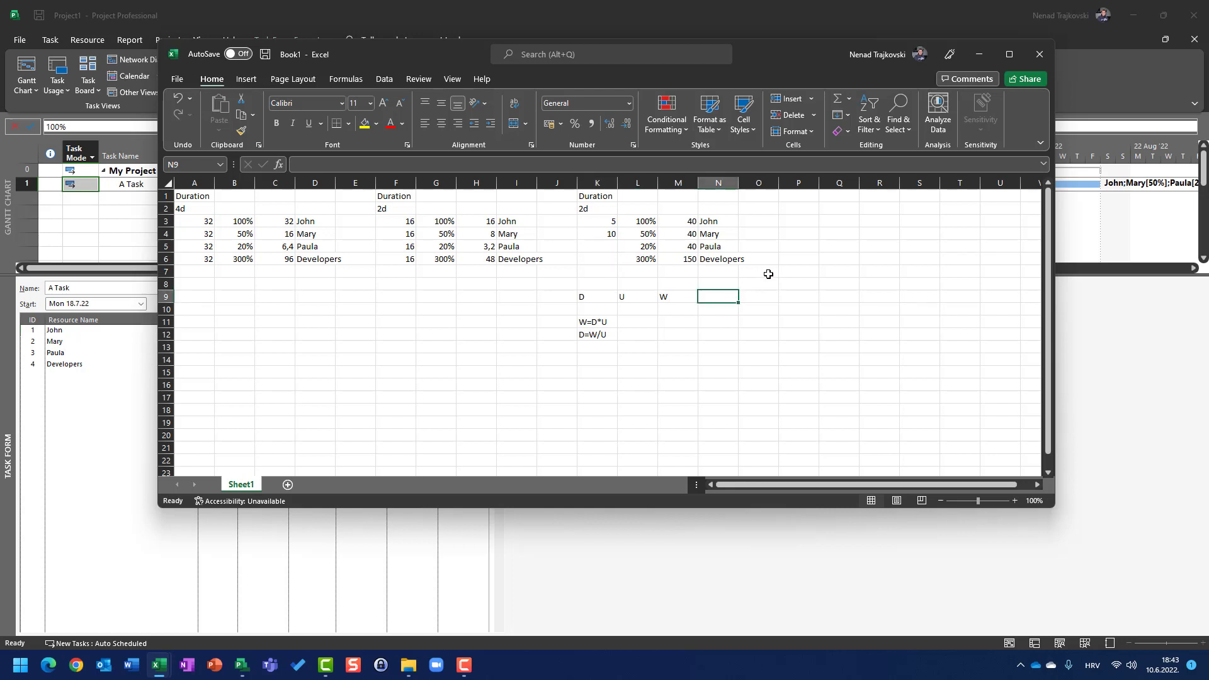
pyautogui.write('=8')
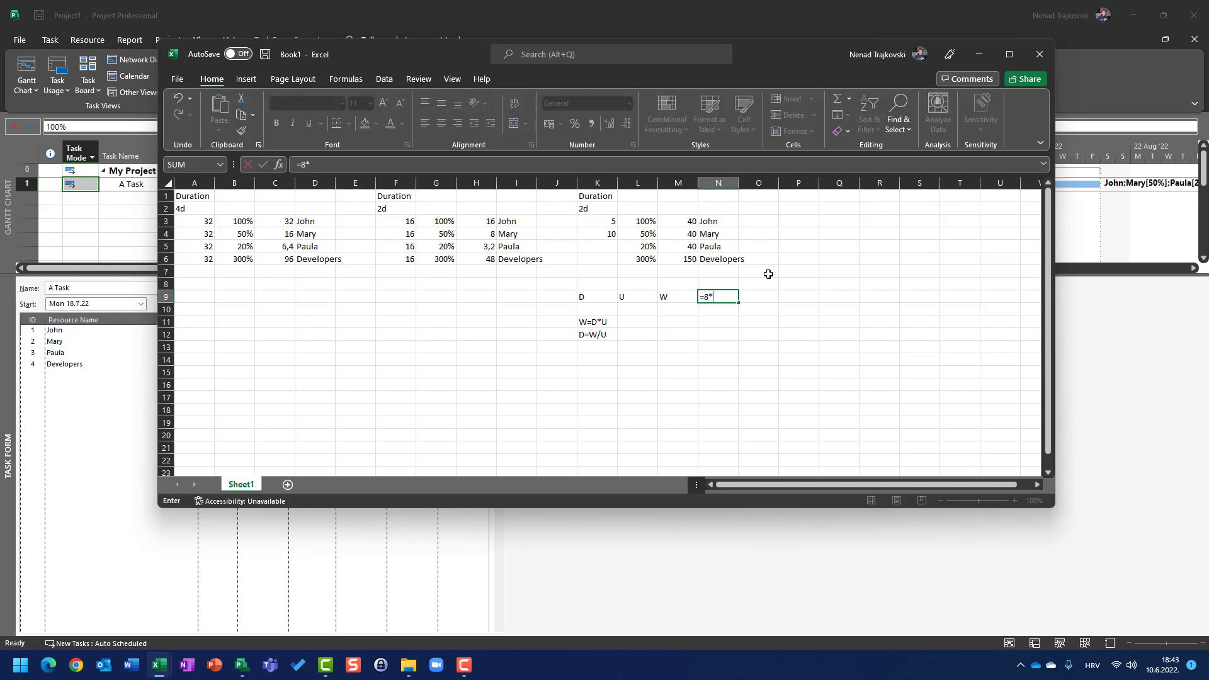
pyautogui.write('*0,2')
pyautogui.hotkey('ctrl', 'Return')
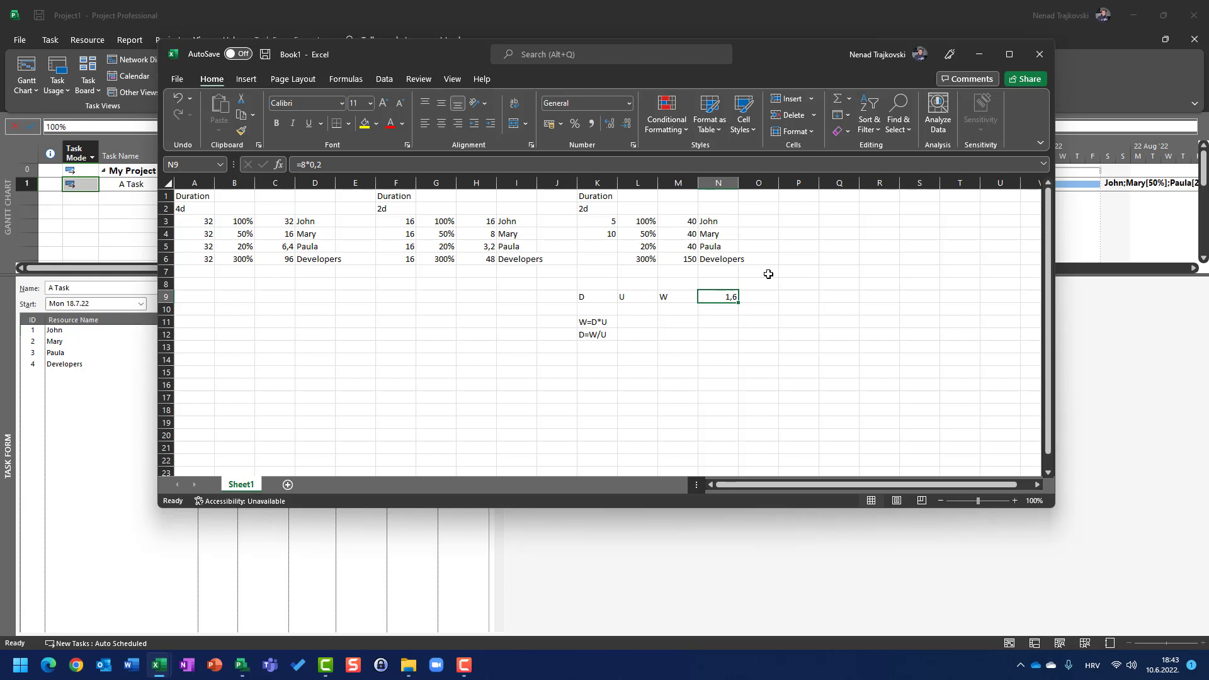
# Step: Calculate the 20% resource's duration in days in K5 by dividing its work in M5 by 1,6
pyautogui.press('Up')
pyautogui.press('Up')
pyautogui.press('Up')
pyautogui.press('Left')
pyautogui.press('Left')
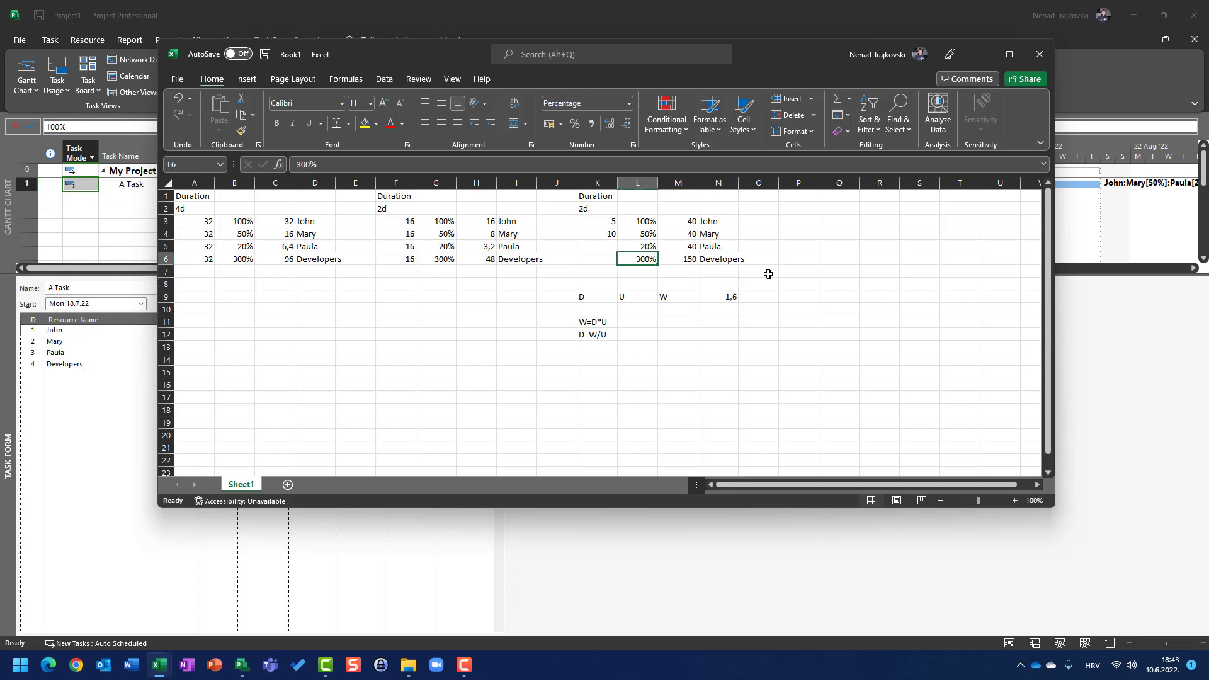
pyautogui.press('Left')
pyautogui.press('Up')
pyautogui.write('=')
pyautogui.press('Right')
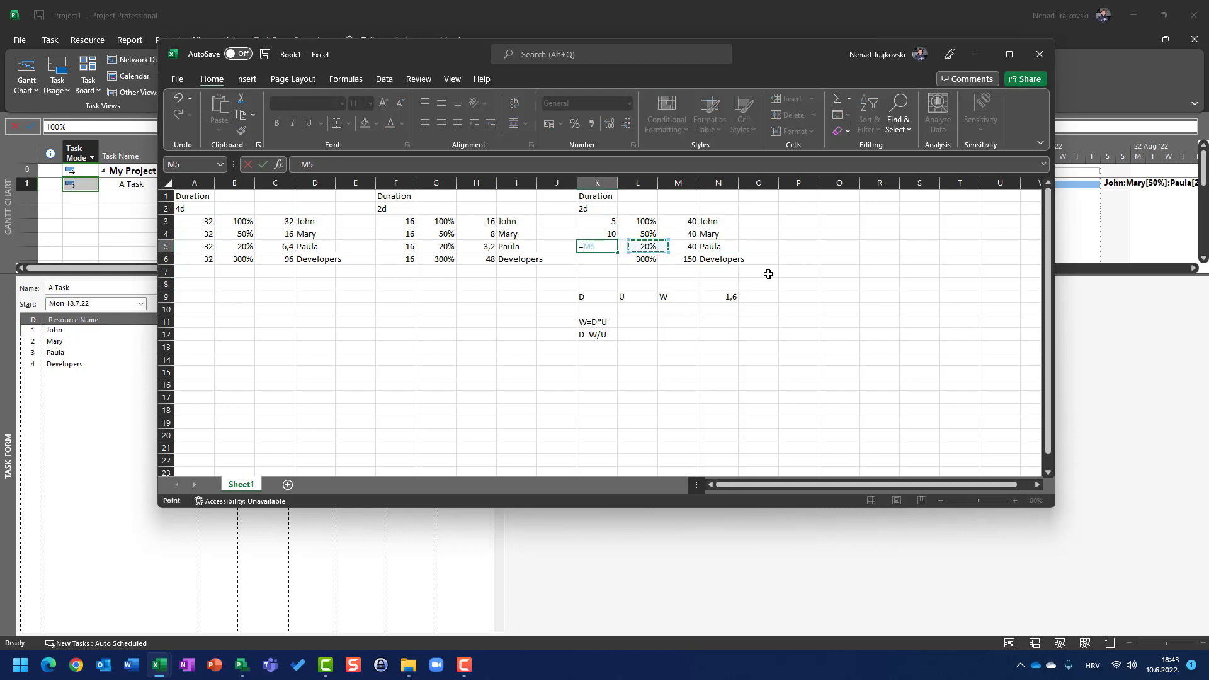
pyautogui.press('Right')
pyautogui.press('Right')
pyautogui.press('Left')
pyautogui.write('/')
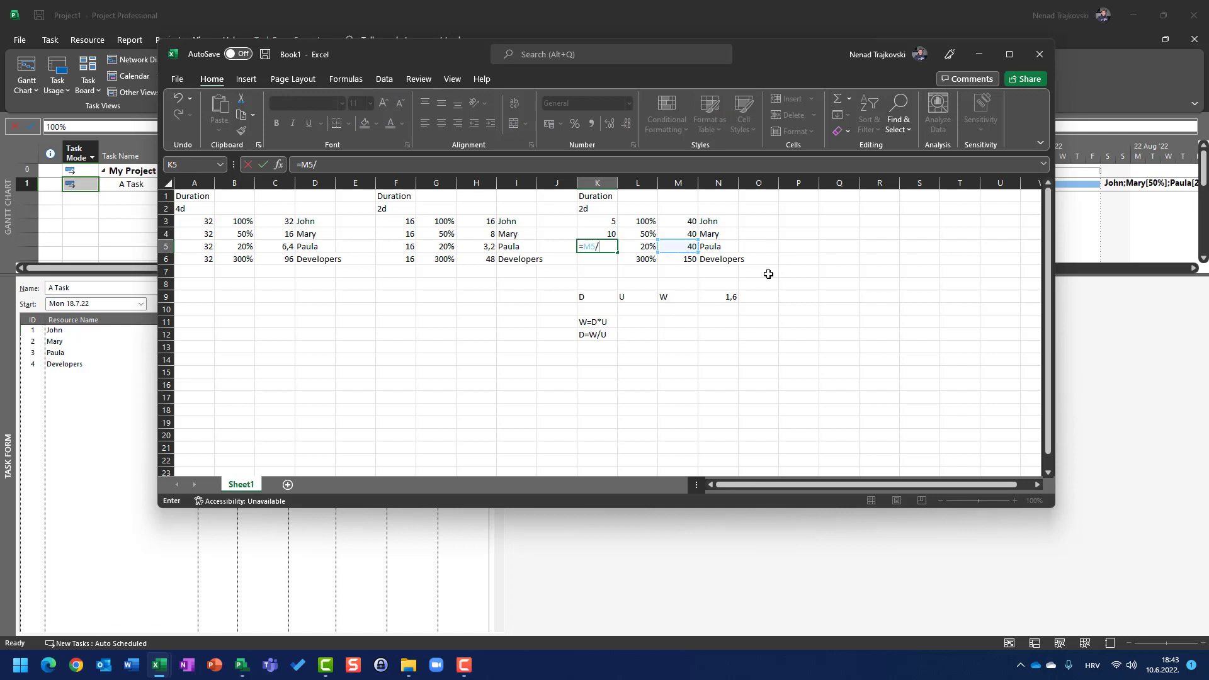
pyautogui.write('1,6')
pyautogui.press('Return')
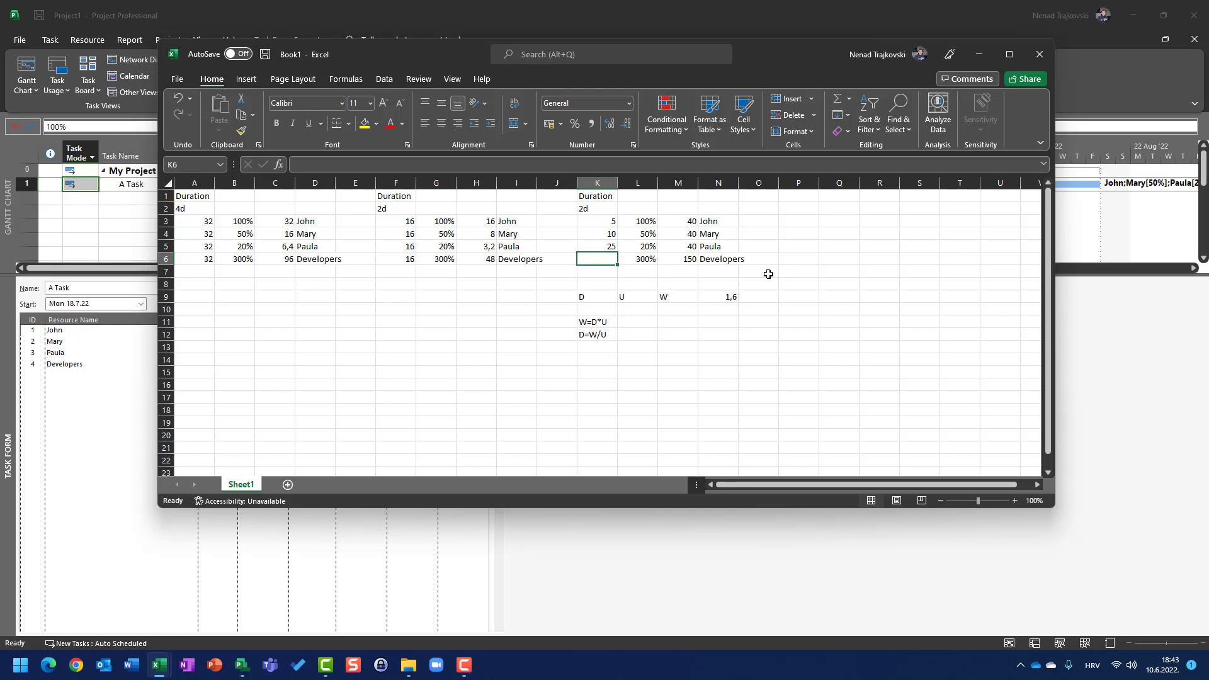
# Step: Calculate the Developers' duration in days in K6 with the formula =M6/24
pyautogui.press('Right')
pyautogui.press('Left')
pyautogui.write('=')
pyautogui.press('Right')
pyautogui.press('Right')
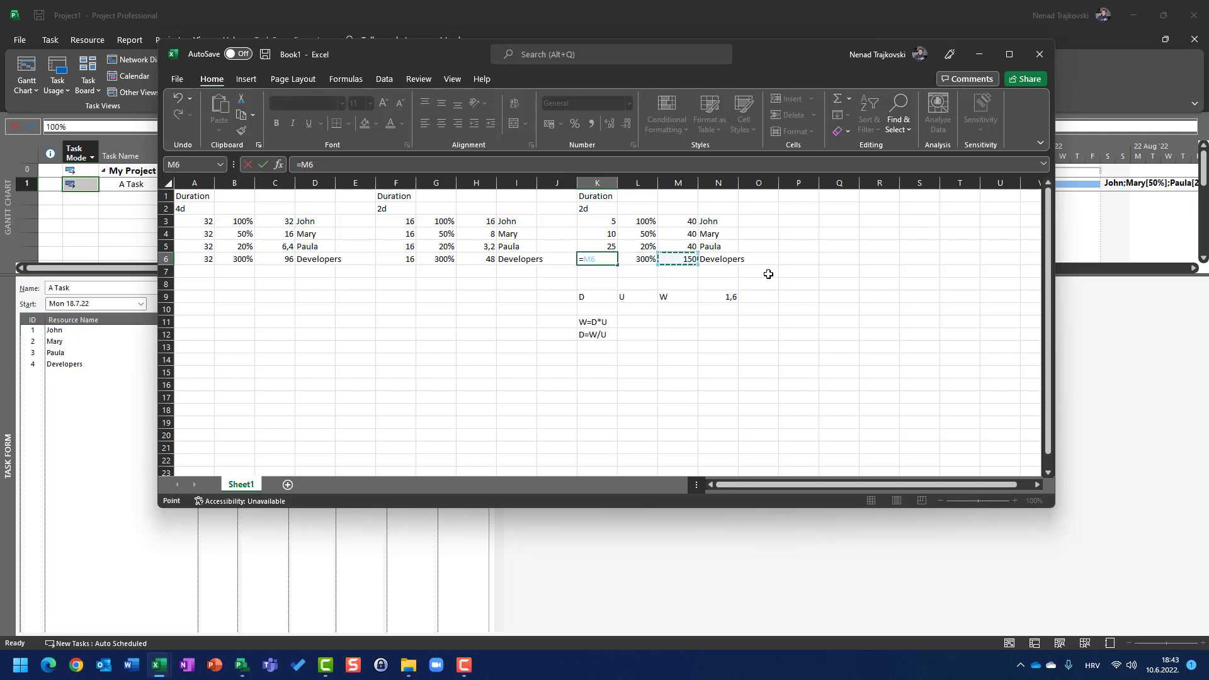
pyautogui.write('/24')
pyautogui.press('Return')
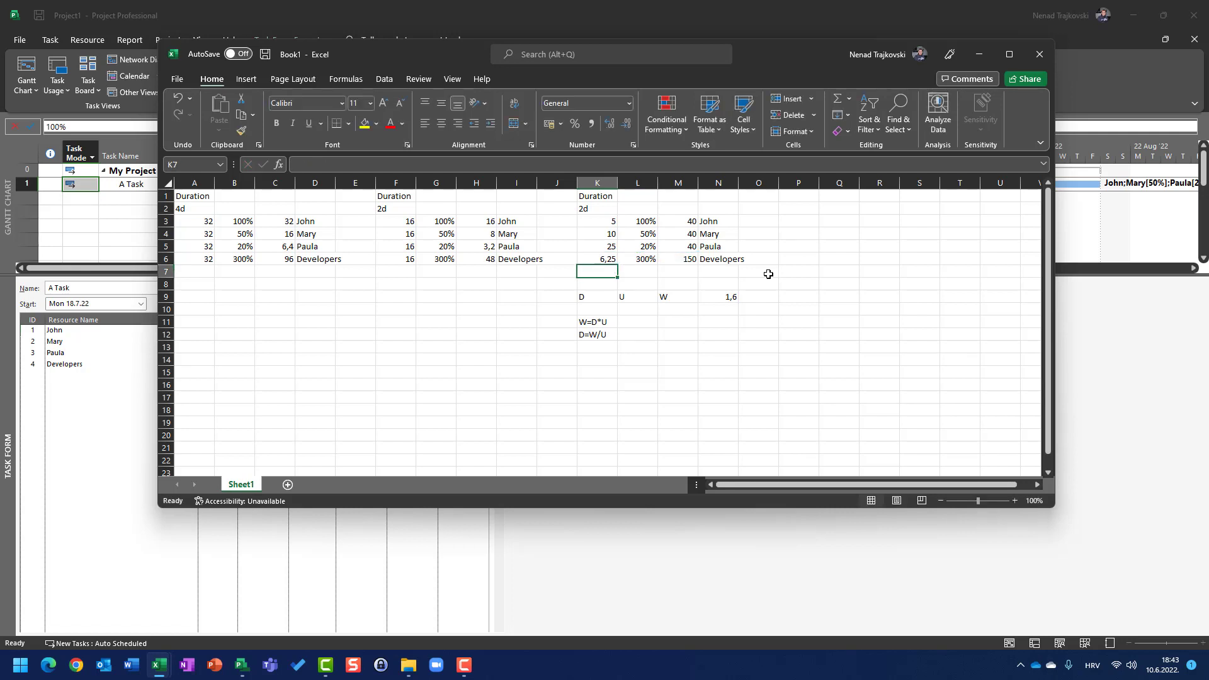
pyautogui.press('Up')
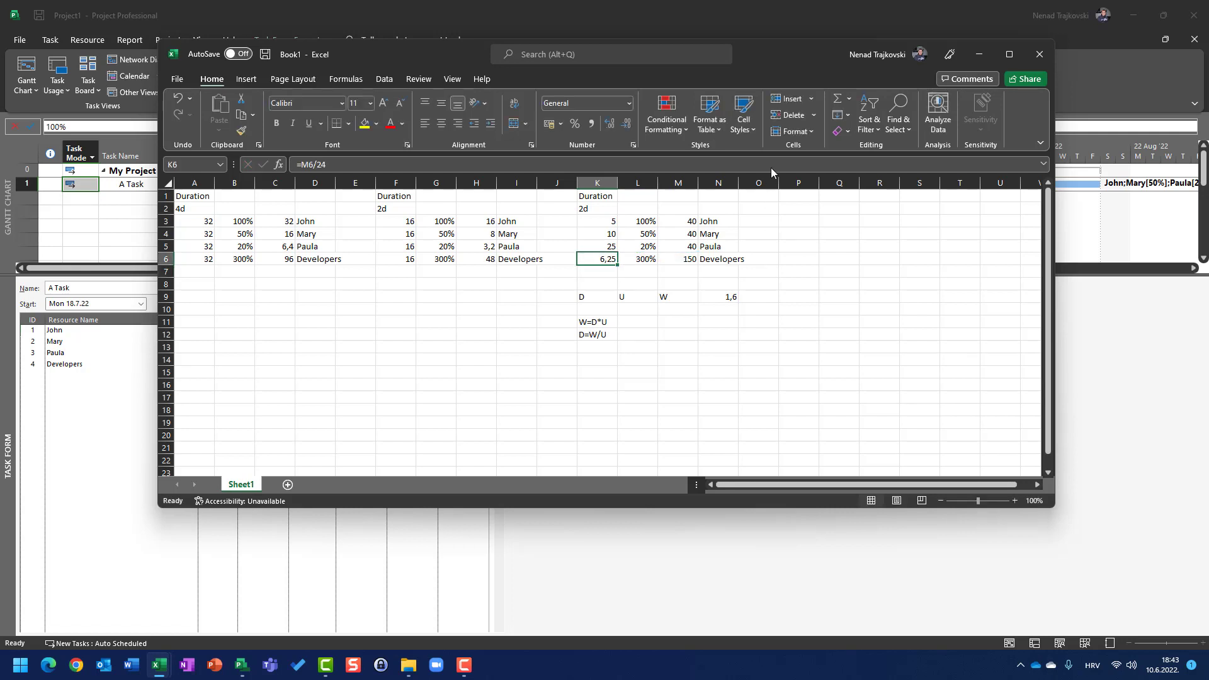
# Step: Review the first resource's duration, work and units in K3, M3 and L3, and compare them with the task in Project
pyautogui.click(605, 222)
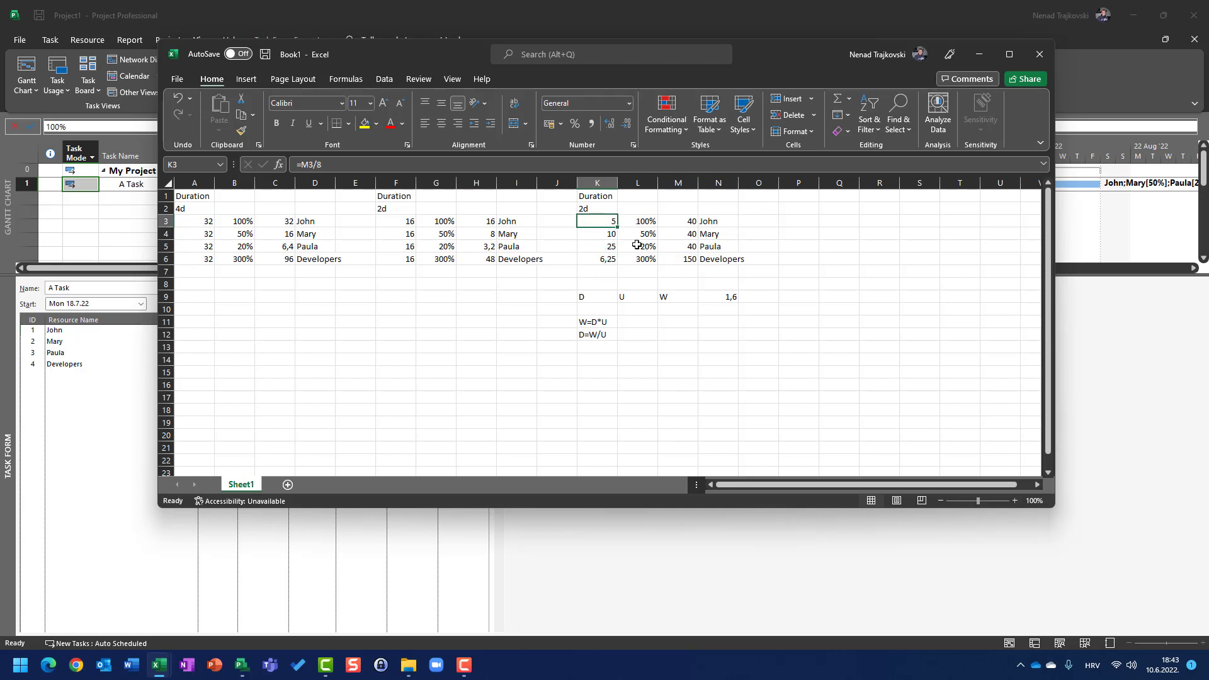
pyautogui.click(690, 221)
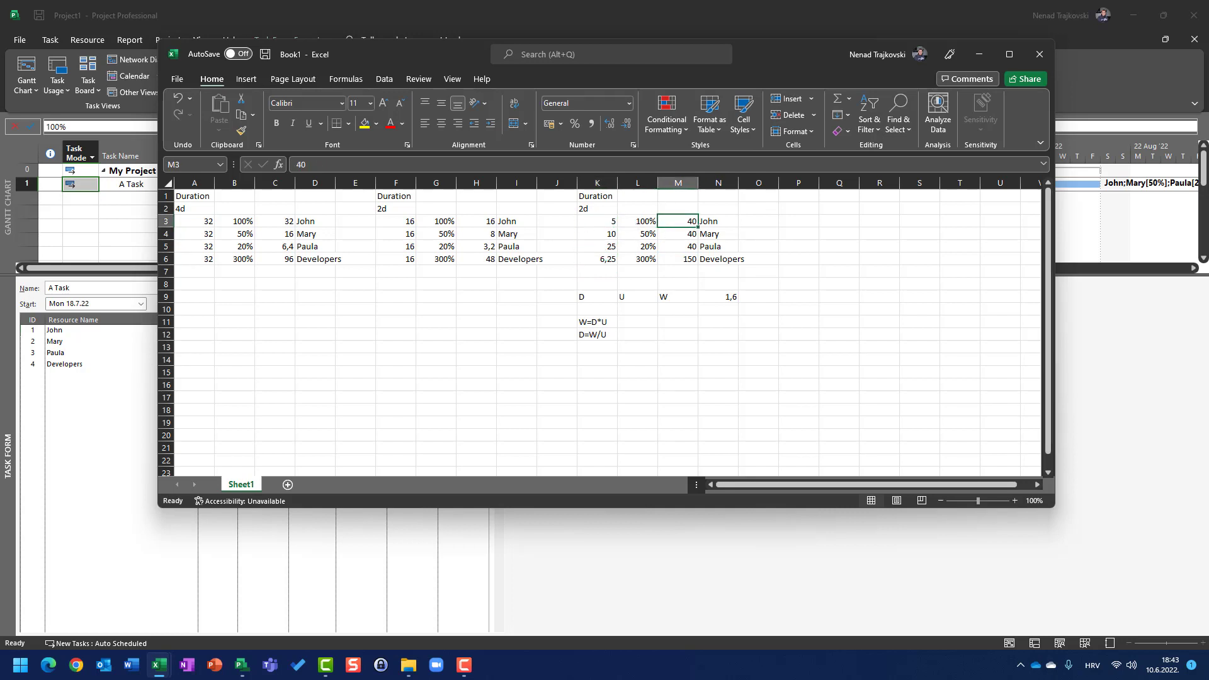
pyautogui.click(647, 222)
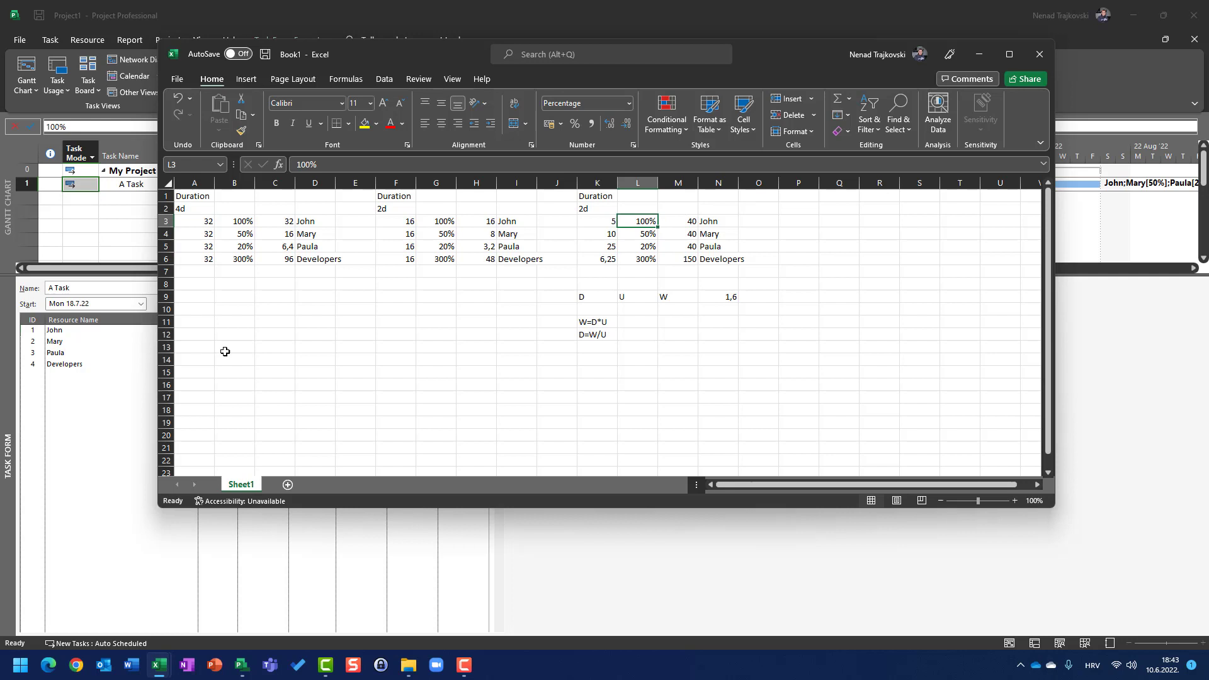
pyautogui.click(116, 413)
pyautogui.hotkey('alt', 'Tab')
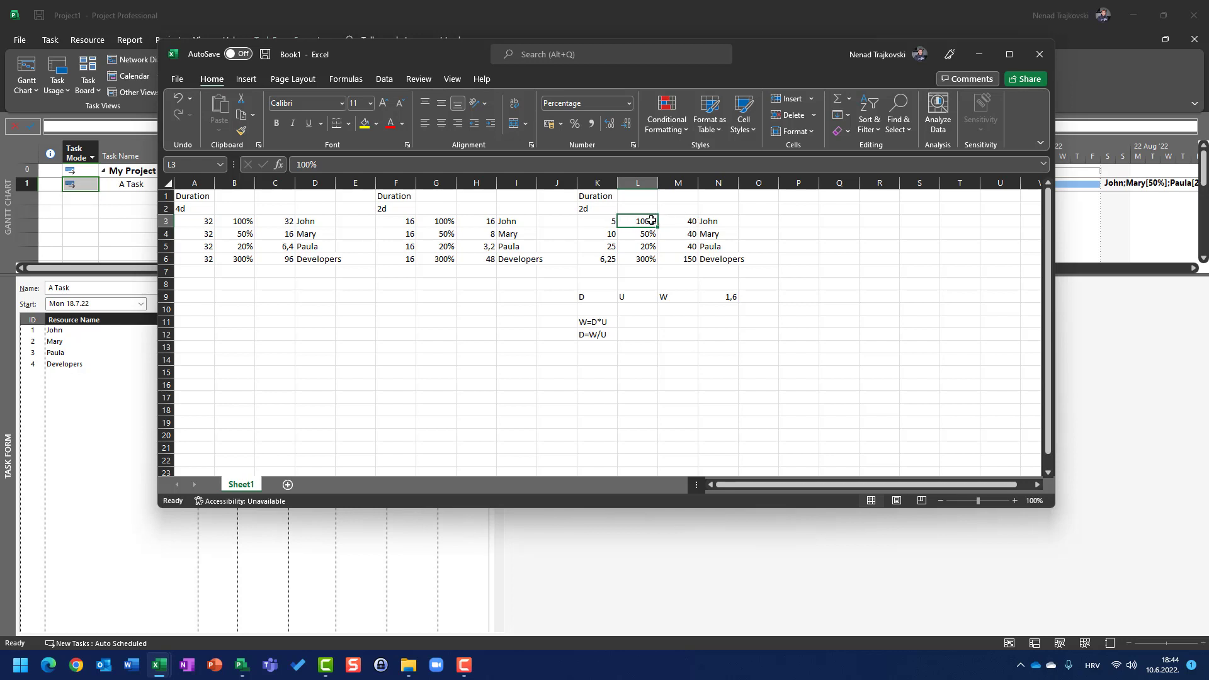
pyautogui.click(609, 221)
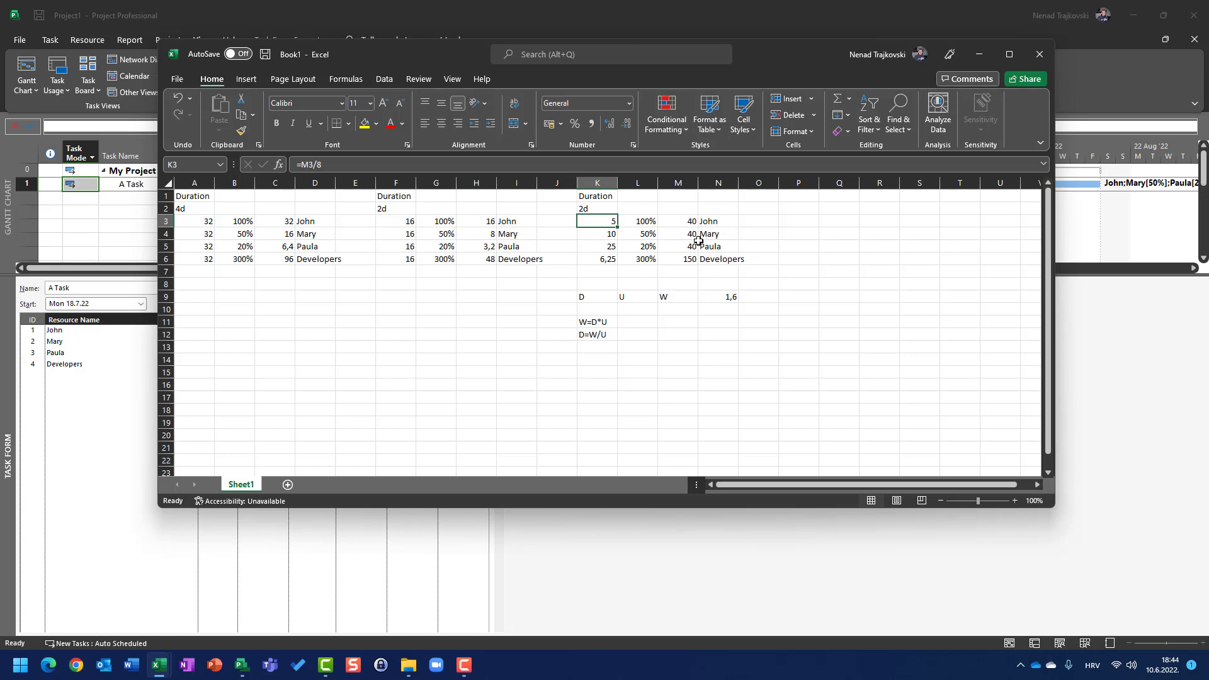
# Step: Review the 50% and 20% resources' durations in K4 and K5, together with the units in L5 and daily hours in N9
pyautogui.click(612, 235)
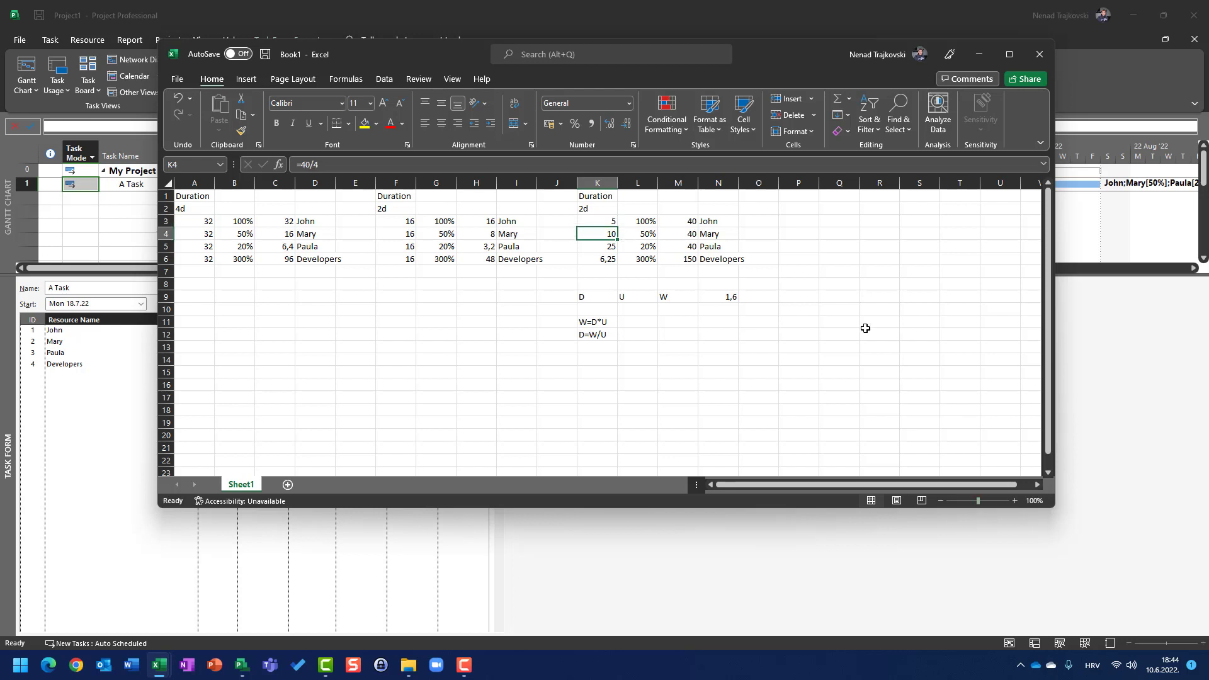
pyautogui.click(637, 247)
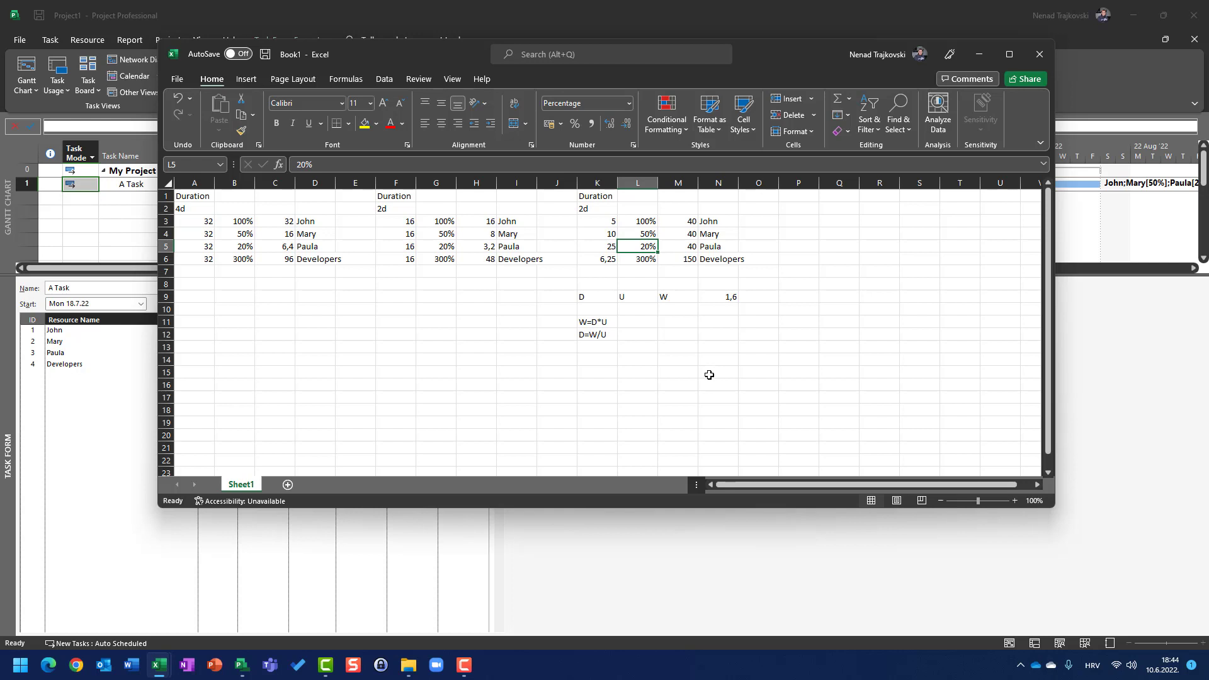
pyautogui.click(706, 297)
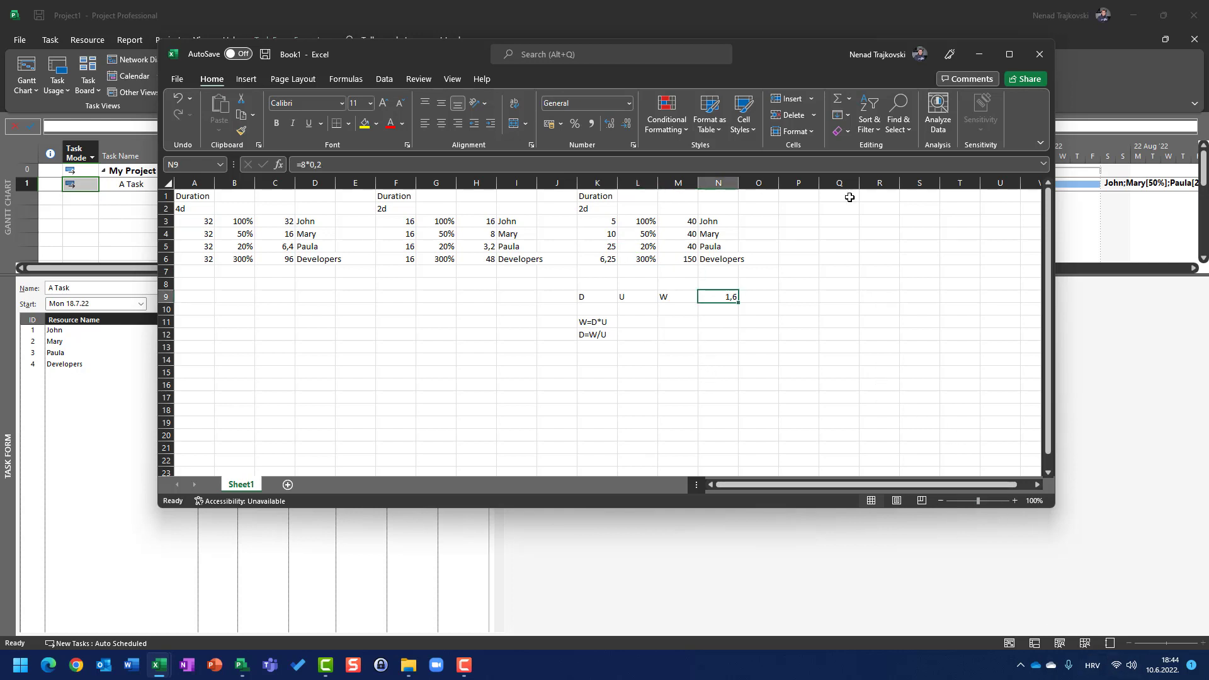
pyautogui.click(610, 252)
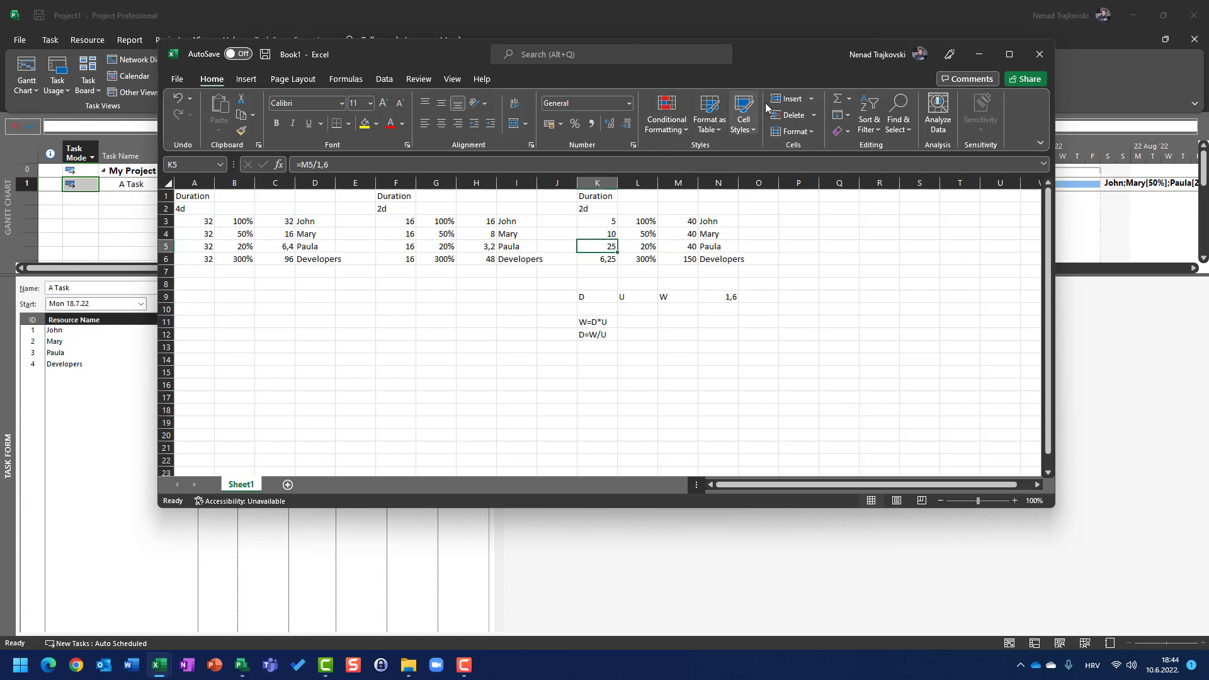
# Step: Switch to Project and display the plan in the Task Usage view
pyautogui.click(979, 54)
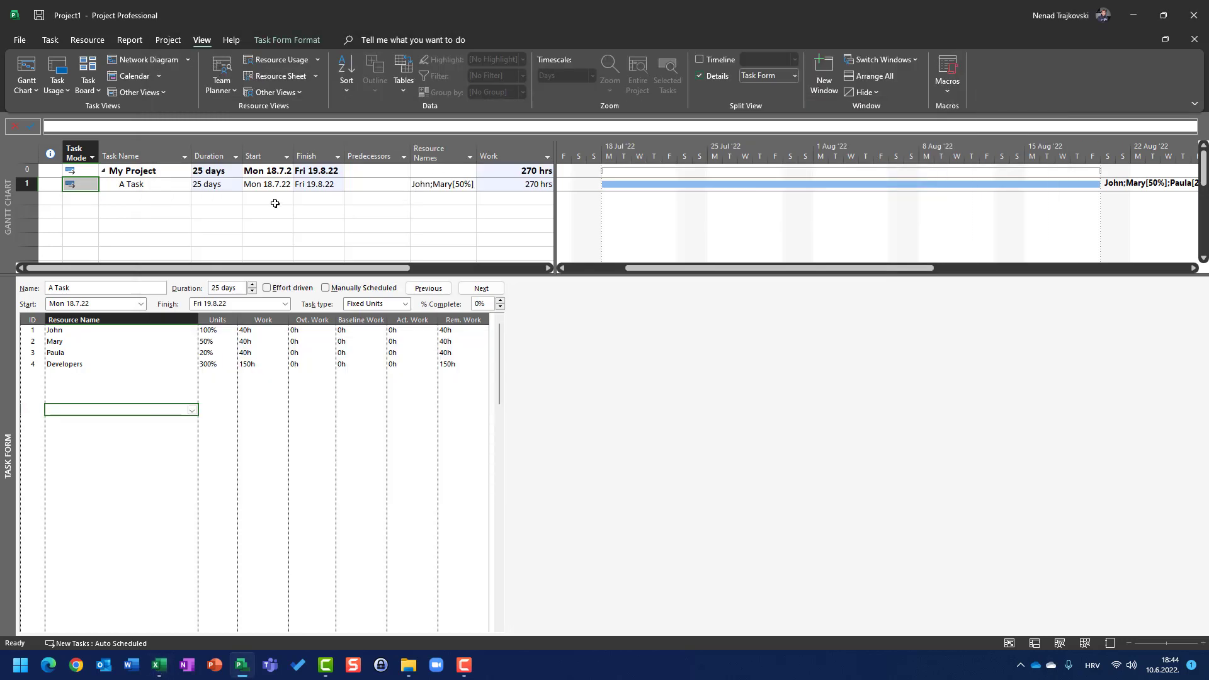
pyautogui.click(276, 203)
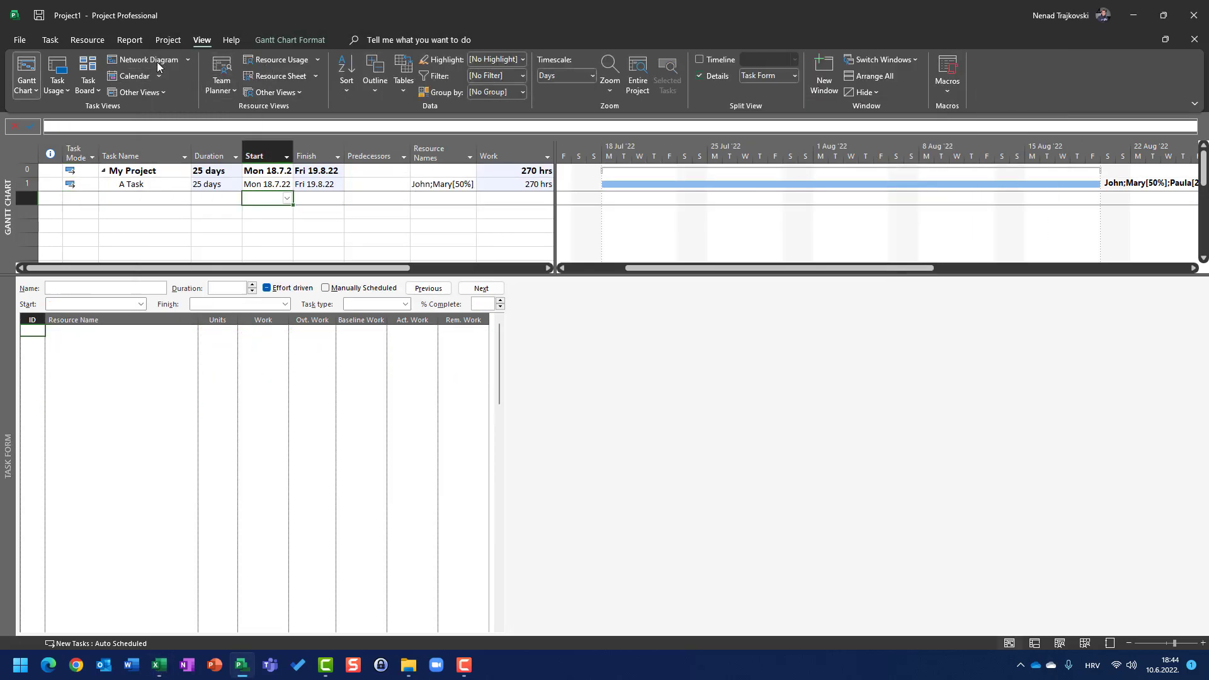
pyautogui.click(58, 71)
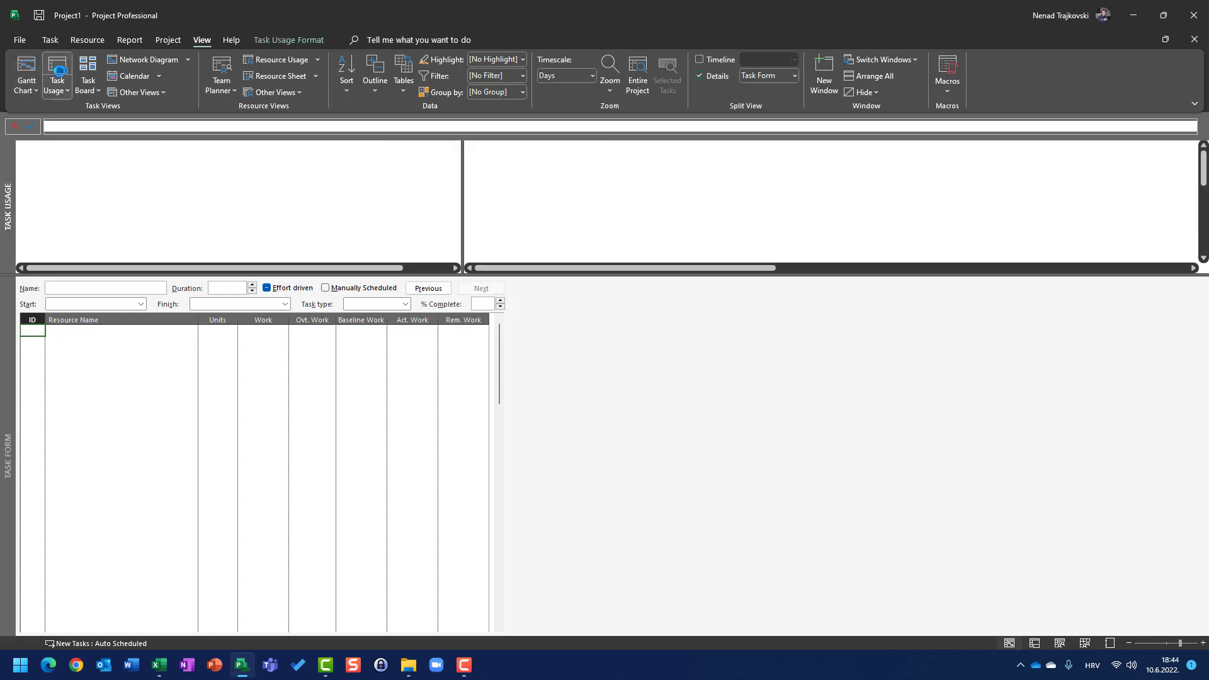
# Step: Examine the 100% resource's daily work from its first to last day and compare it with the duration in K3 in Excel
pyautogui.click(720, 196)
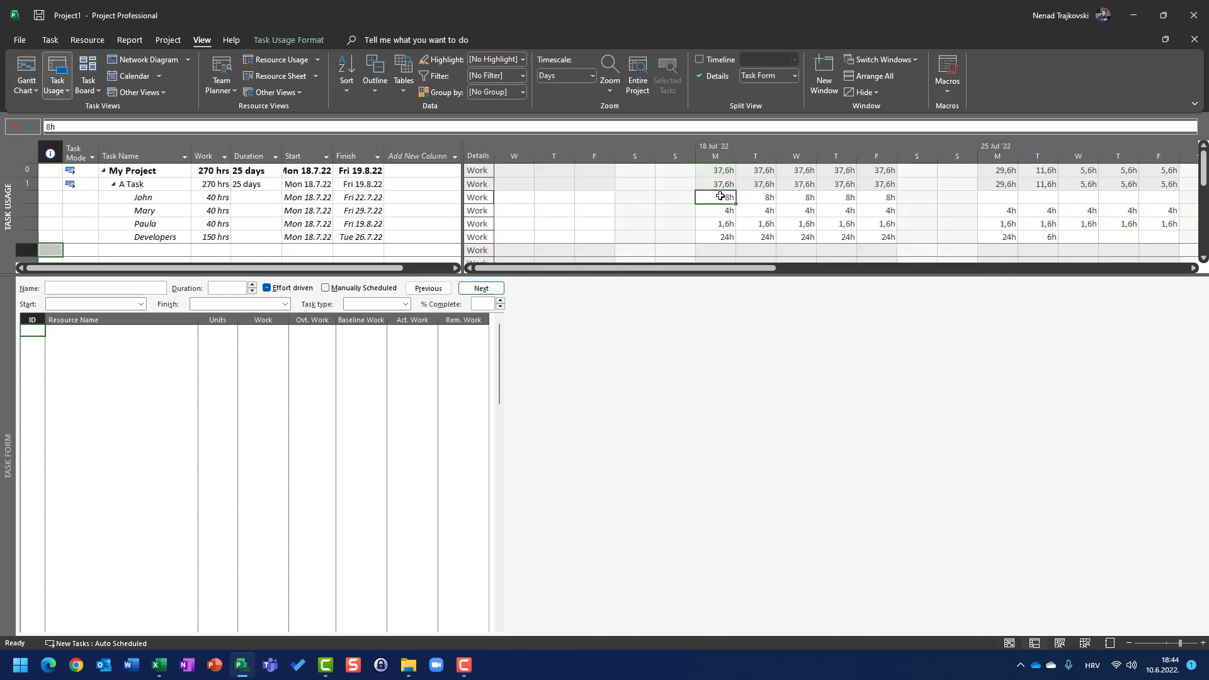
pyautogui.click(890, 197)
pyautogui.hotkey('alt', 'Tab')
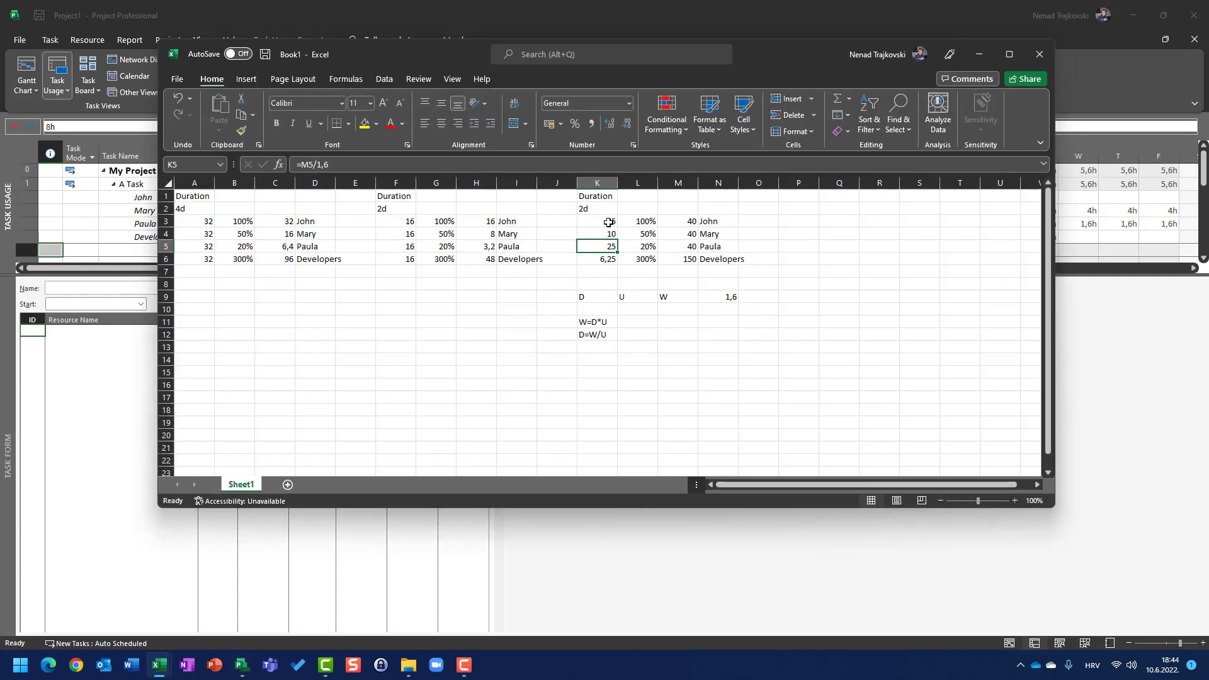
pyautogui.click(609, 222)
pyautogui.hotkey('alt', 'Tab')
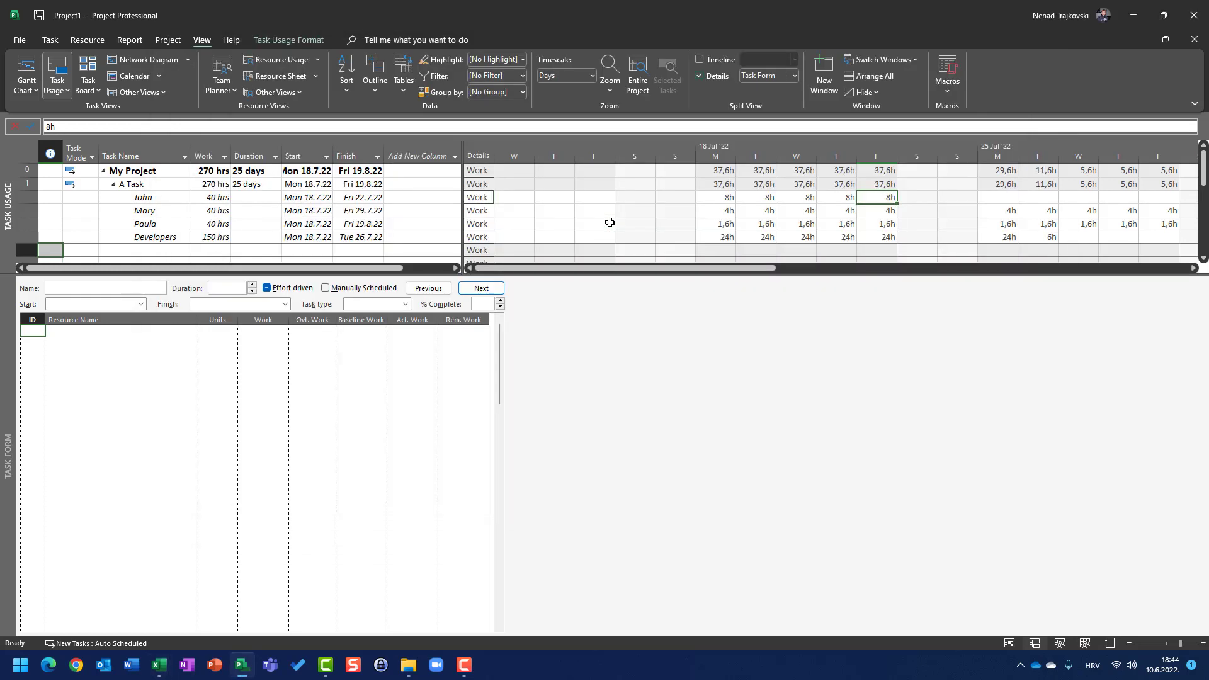
# Step: Examine the 50% resource's daily work hours day by day through the second week of the task
pyautogui.click(730, 213)
pyautogui.click(775, 213)
pyautogui.click(795, 213)
pyautogui.click(854, 209)
pyautogui.click(886, 210)
pyautogui.click(1004, 209)
pyautogui.click(1042, 211)
pyautogui.click(1082, 211)
pyautogui.click(1140, 212)
pyautogui.press('Right')
pyautogui.press('Right')
pyautogui.press('Right')
pyautogui.press('Right')
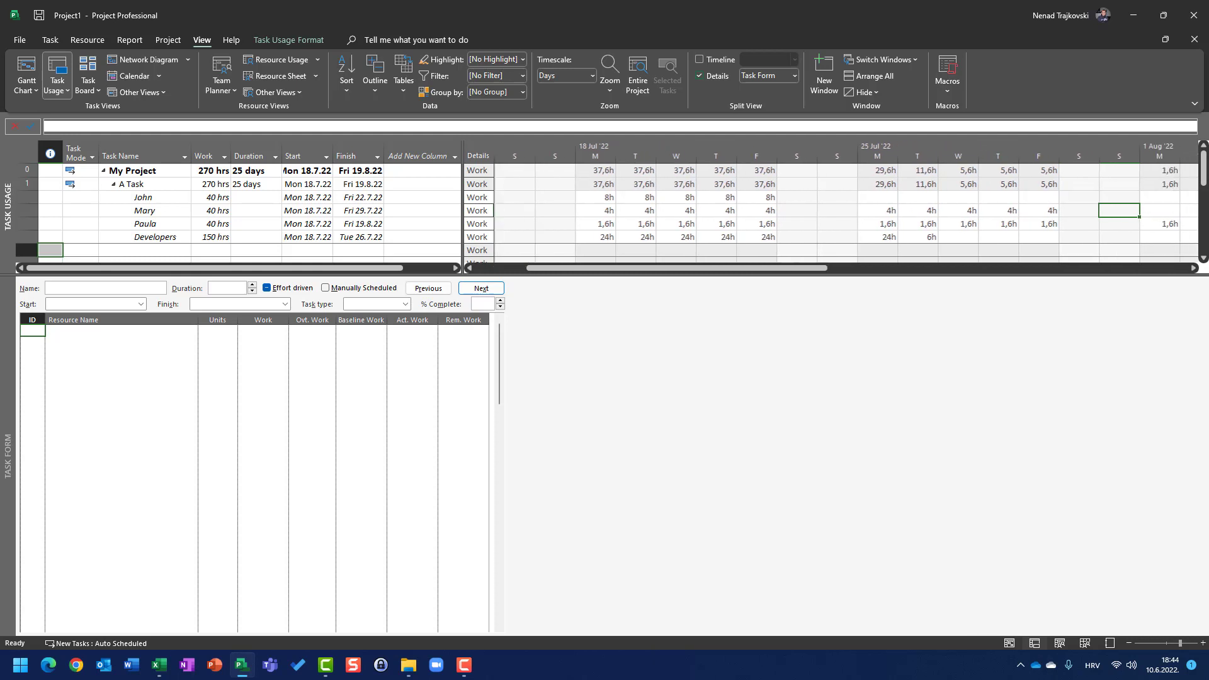
pyautogui.press('Left')
pyautogui.press('Left')
pyautogui.press('Left')
pyautogui.press('Left')
pyautogui.press('Left')
pyautogui.press('Left')
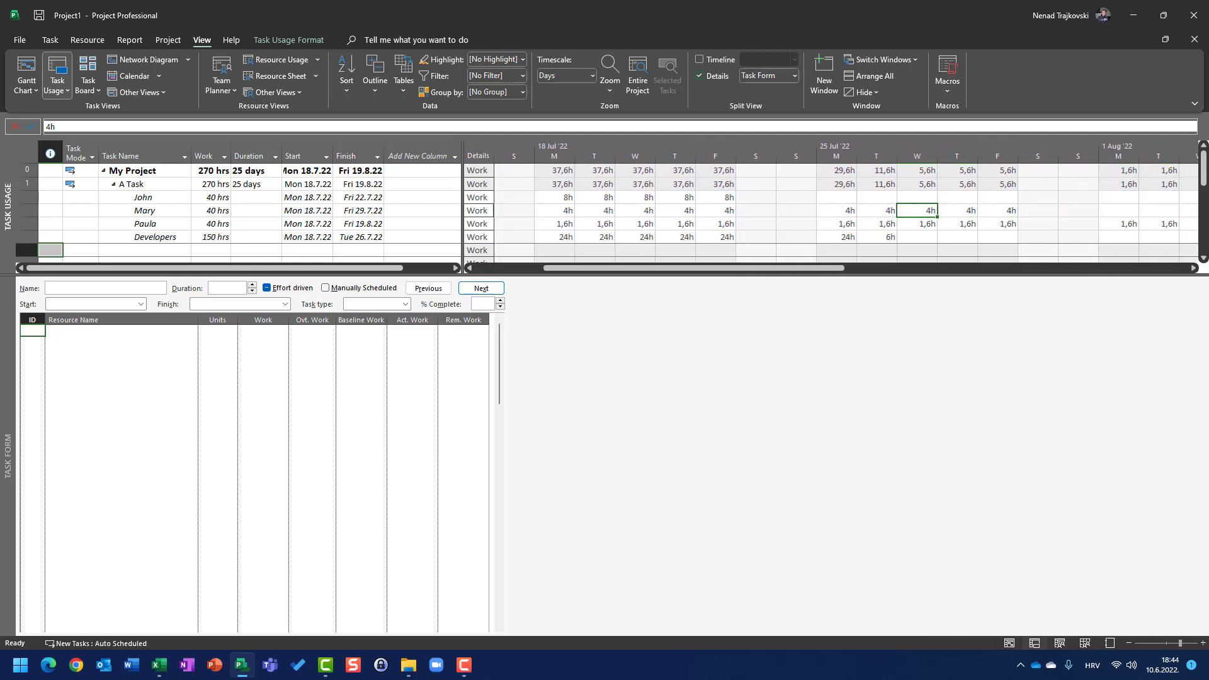
# Step: Examine the 20% resource's daily work hours along the timeline from the task's start to its finish
pyautogui.press('Down')
pyautogui.press('Down')
pyautogui.press('Left')
pyautogui.press('Left')
pyautogui.press('Left')
pyautogui.press('Left')
pyautogui.press('Left')
pyautogui.press('Left')
pyautogui.press('Up')
pyautogui.press('Right')
pyautogui.press('Right')
pyautogui.press('Right')
pyautogui.press('Right')
pyautogui.press('Right')
pyautogui.press('Right')
pyautogui.press('Right')
pyautogui.press('Right')
pyautogui.press('Right')
pyautogui.press('Right')
pyautogui.press('Right')
pyautogui.press('Right')
pyautogui.press('Right')
pyautogui.press('Right')
pyautogui.press('Right')
pyautogui.press('Right')
pyautogui.press('Right')
pyautogui.press('Right')
pyautogui.press('Right')
pyautogui.press('Right')
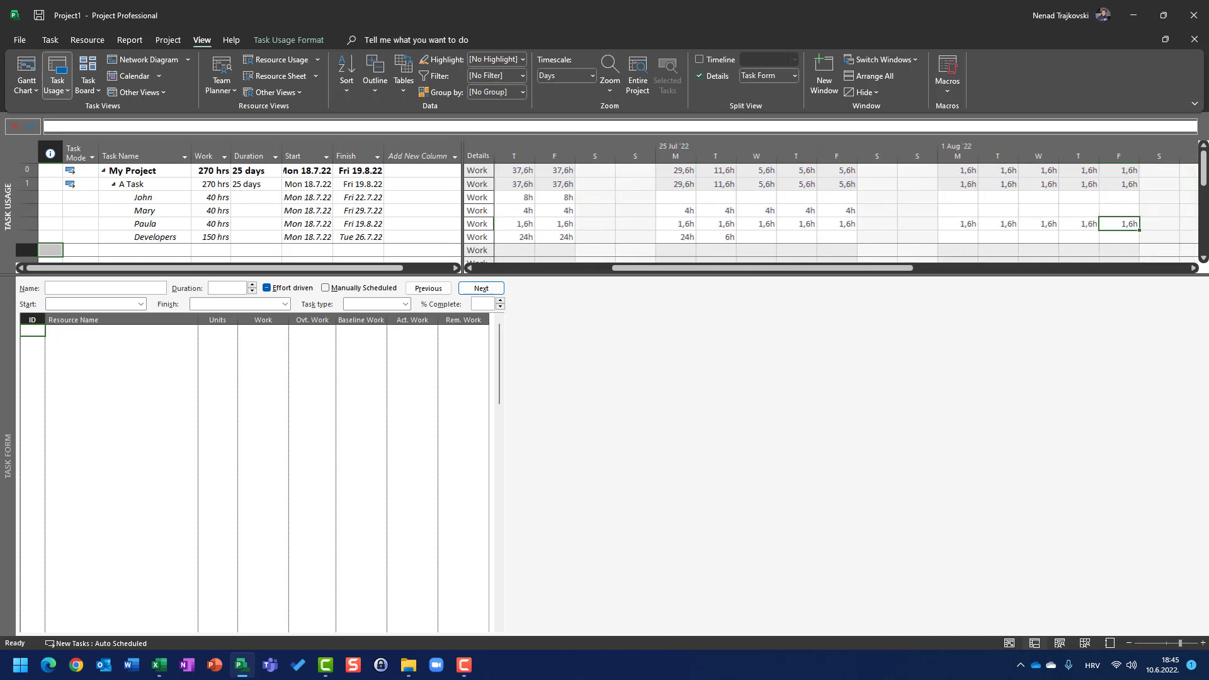
pyautogui.press('Right')
pyautogui.press('Right')
pyautogui.press('Right')
pyautogui.press('Right')
pyautogui.press('Right')
pyautogui.press('Right')
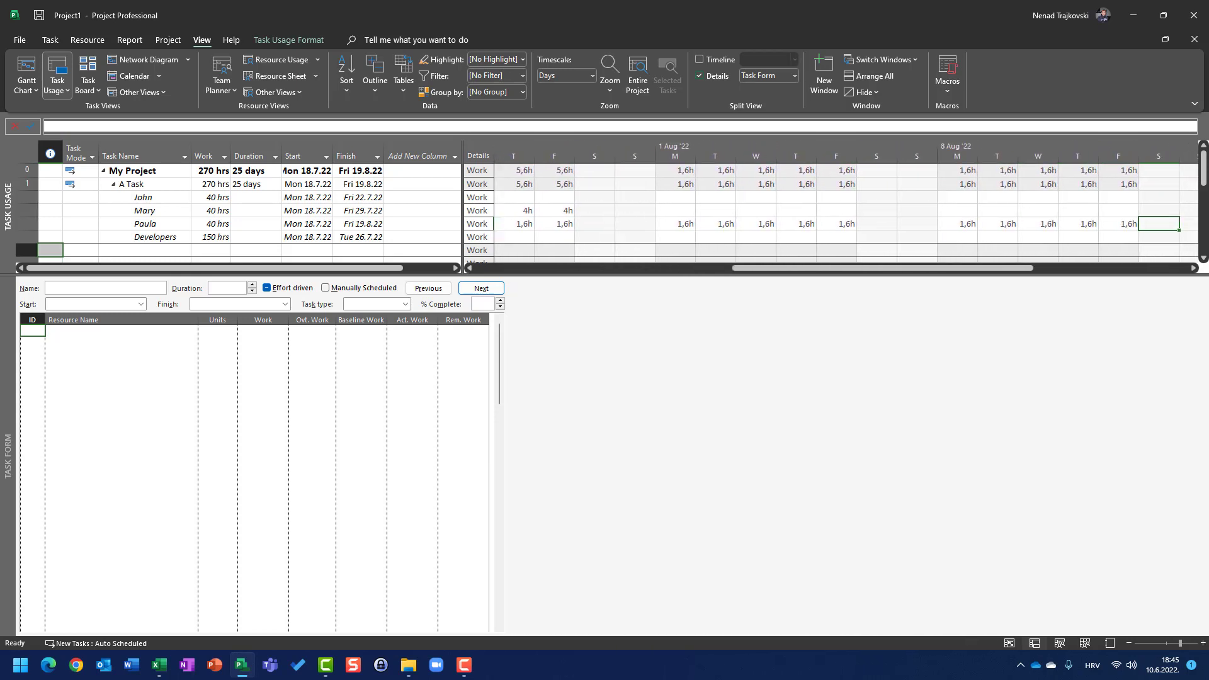
pyautogui.press('Right')
pyautogui.press('Right')
pyautogui.press('Right')
pyautogui.press('Right')
pyautogui.press('Right')
pyautogui.press('Right')
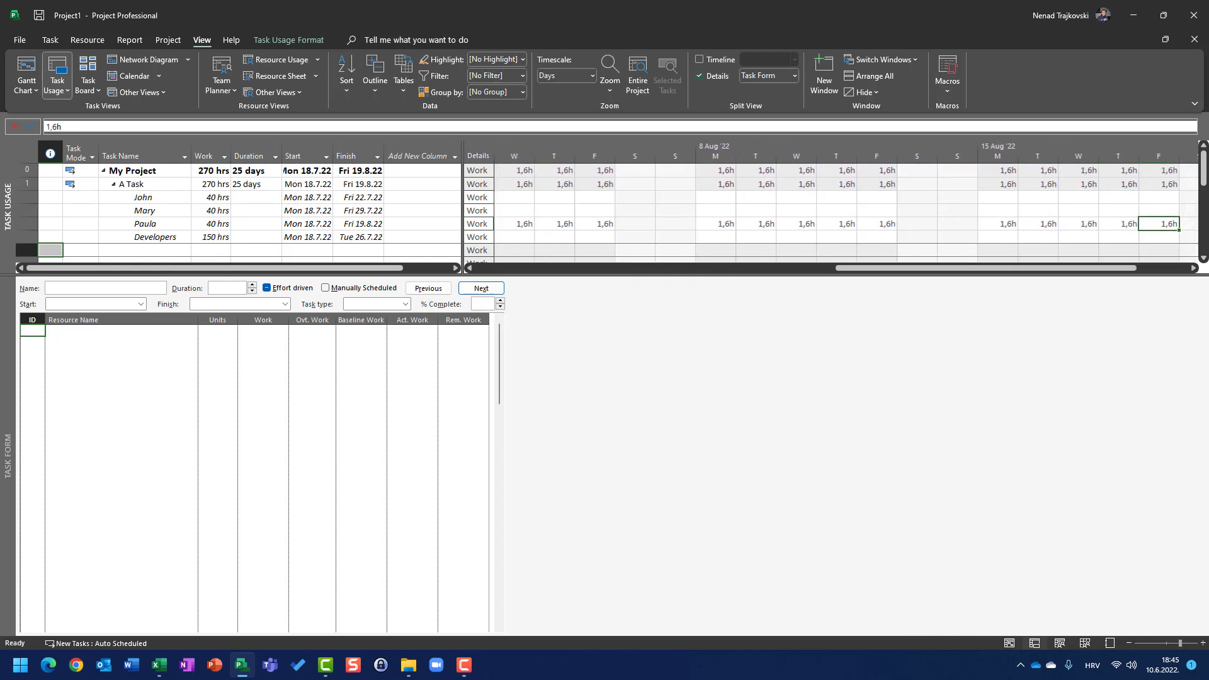
pyautogui.press('Left')
pyautogui.press('Left')
pyautogui.press('Left')
pyautogui.press('Left')
pyautogui.press('Left')
pyautogui.press('Left')
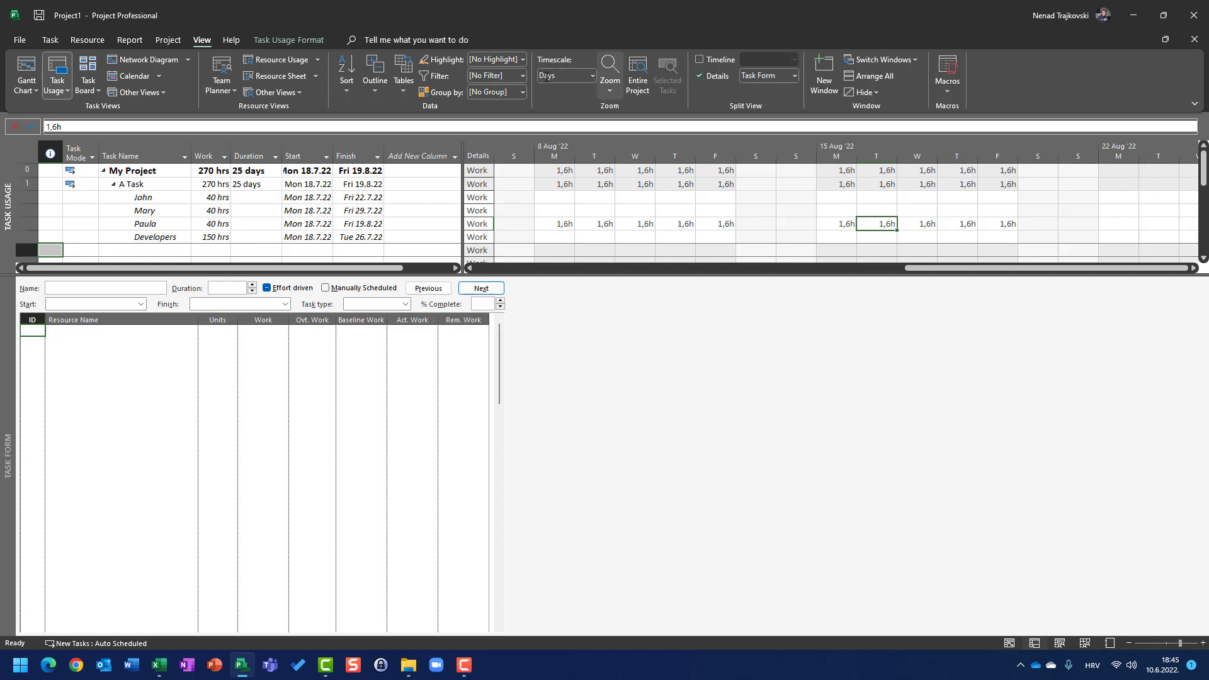
# Step: Examine the Developers' daily work hours in A Task, going back along the timeline to the first day
pyautogui.click(132, 185)
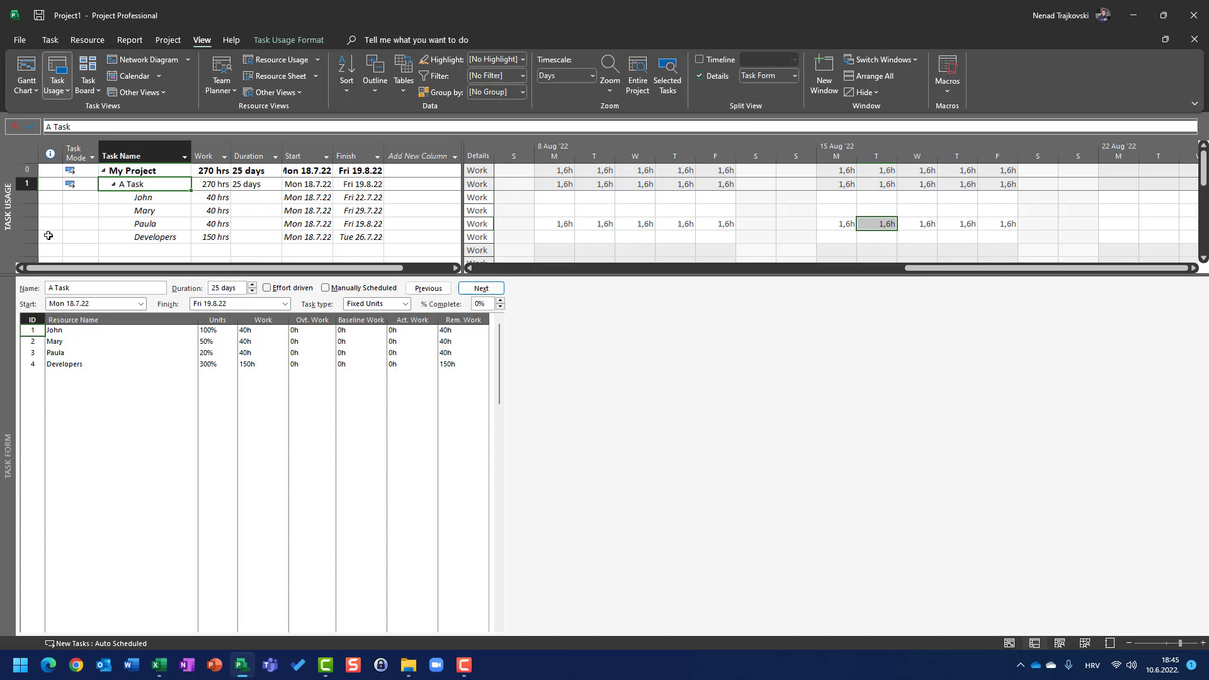
pyautogui.click(136, 221)
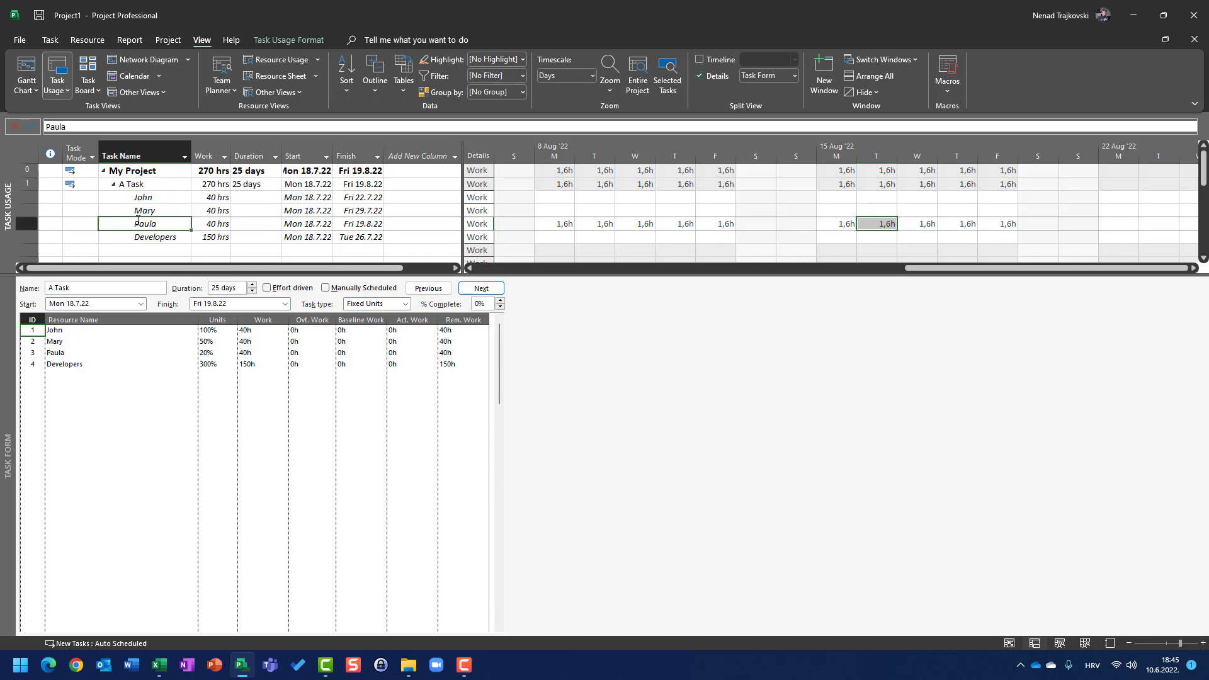
pyautogui.click(141, 238)
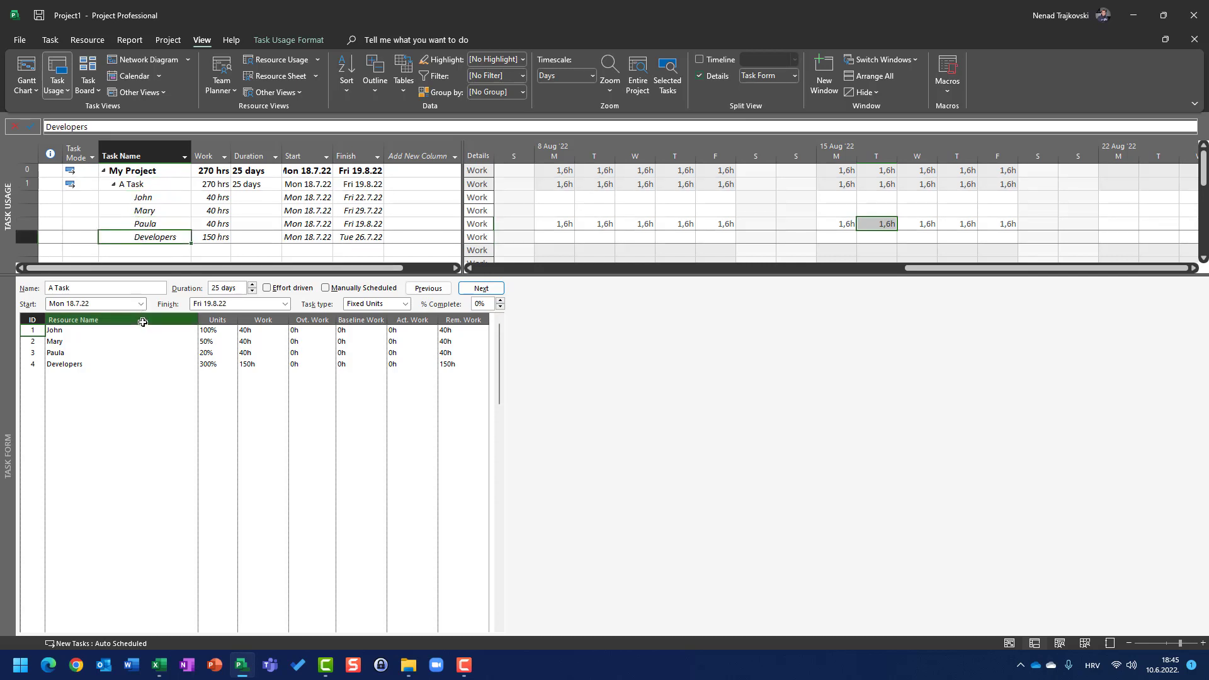
pyautogui.click(524, 237)
pyautogui.press('Left')
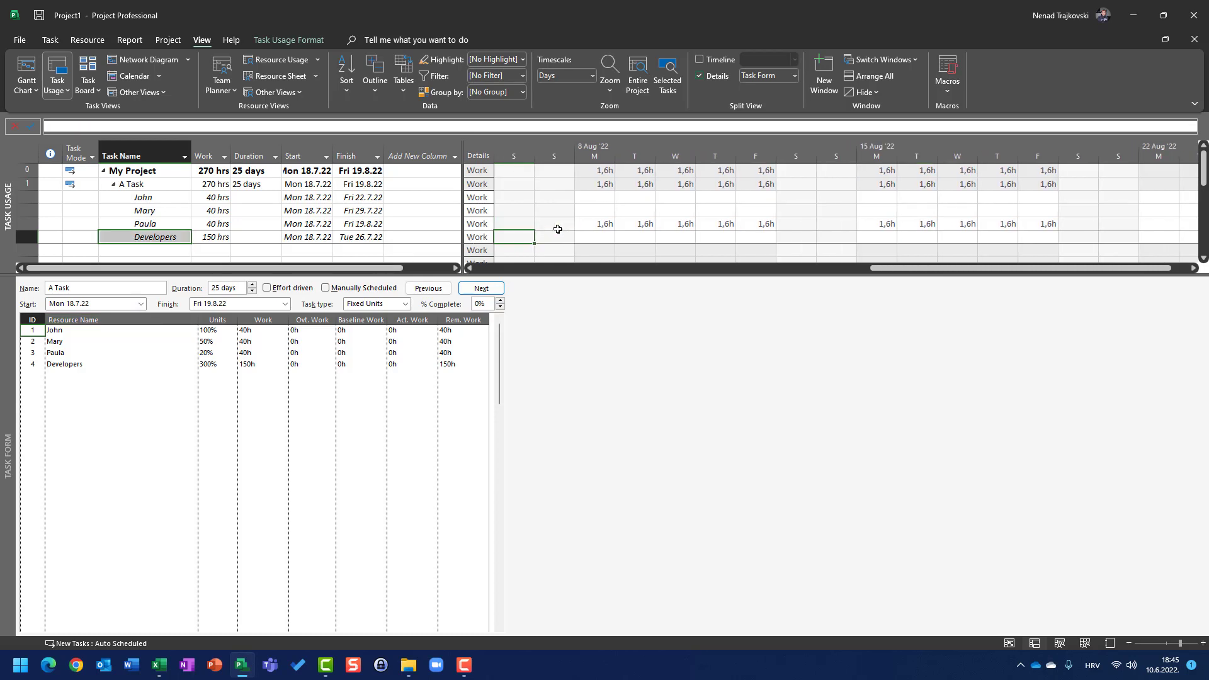
pyautogui.press('Left')
pyautogui.press('Left')
pyautogui.press('Left')
pyautogui.press('Left')
pyautogui.press('Left')
pyautogui.press('Left')
pyautogui.press('Left')
pyautogui.press('Left')
pyautogui.press('Left')
pyautogui.press('Left')
pyautogui.press('Left')
pyautogui.press('Left')
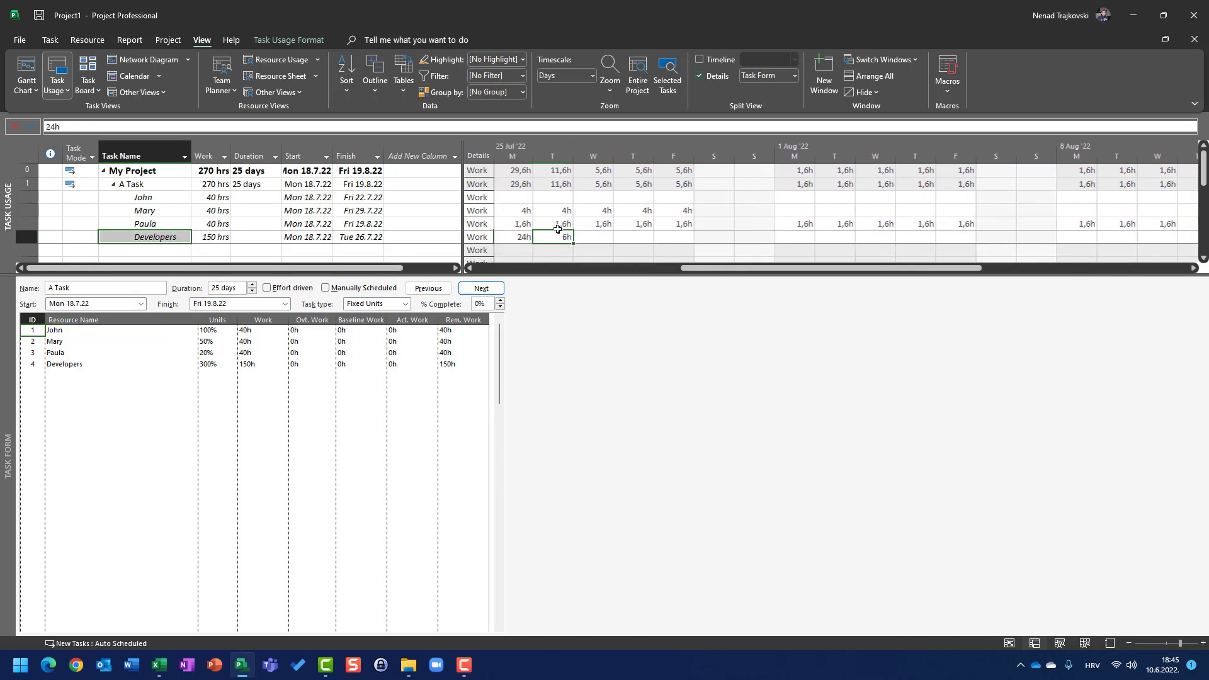
pyautogui.press('Left')
pyautogui.press('Left')
pyautogui.press('Left')
pyautogui.press('Left')
pyautogui.press('Left')
pyautogui.press('Left')
pyautogui.press('Left')
pyautogui.press('Left')
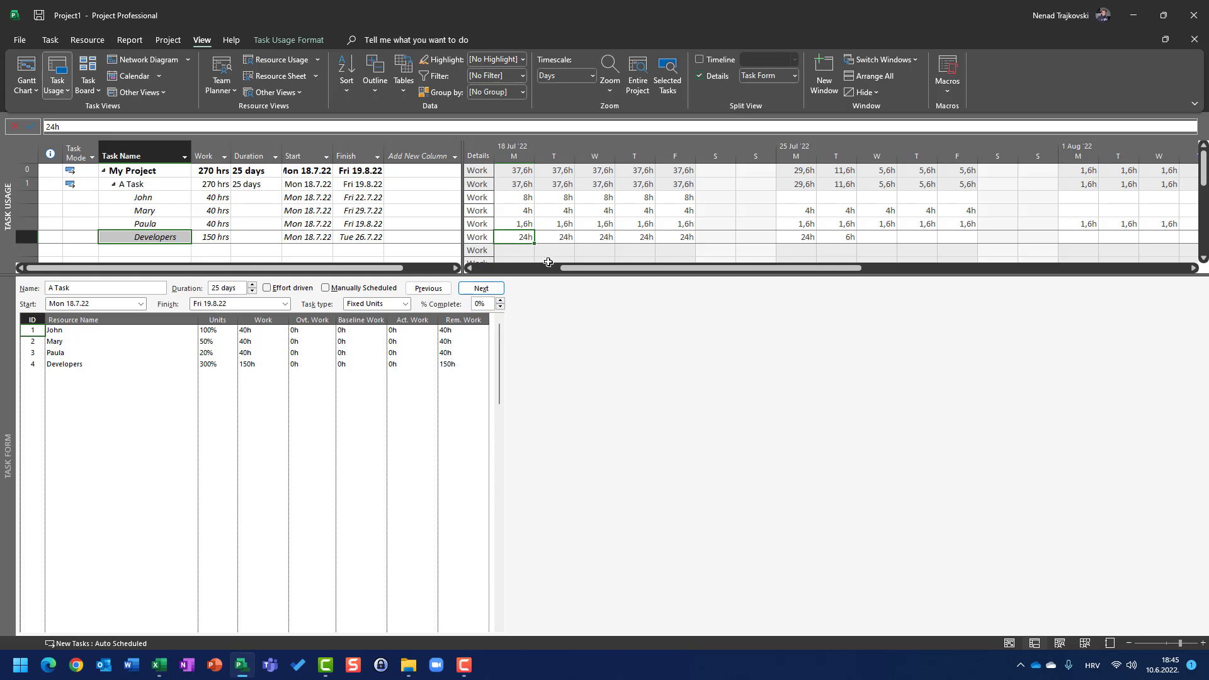
# Step: Review the available task types for A Task and keep Fixed Units
pyautogui.click(393, 306)
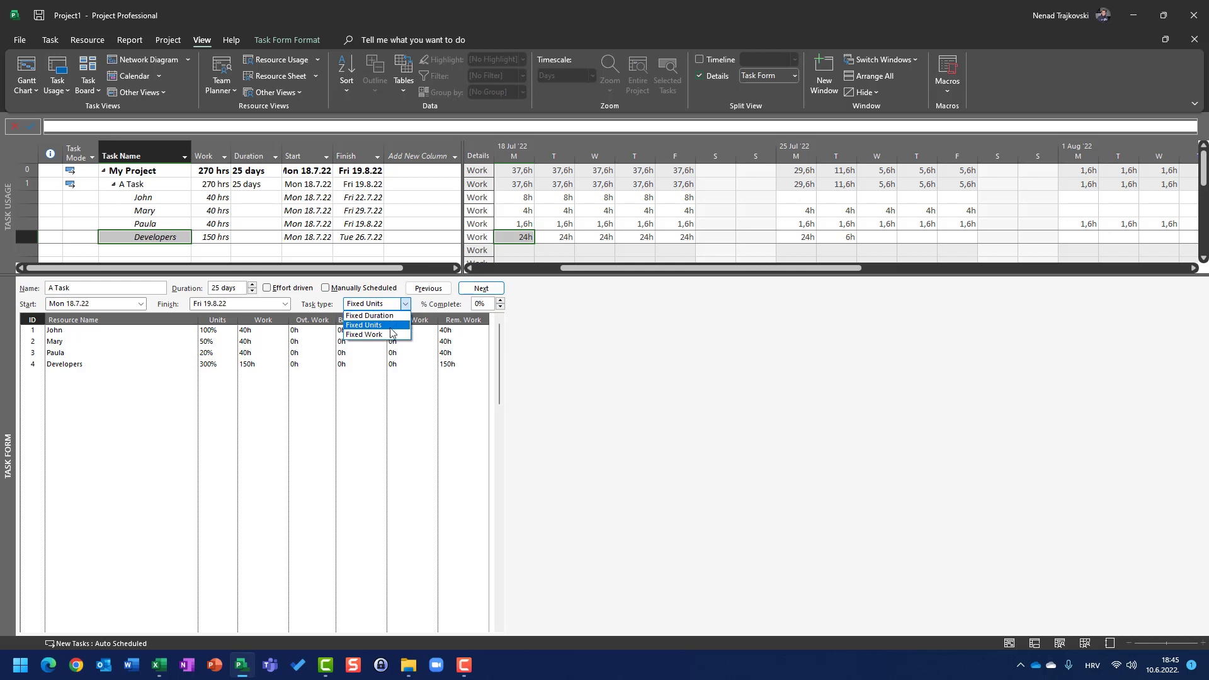
pyautogui.click(340, 433)
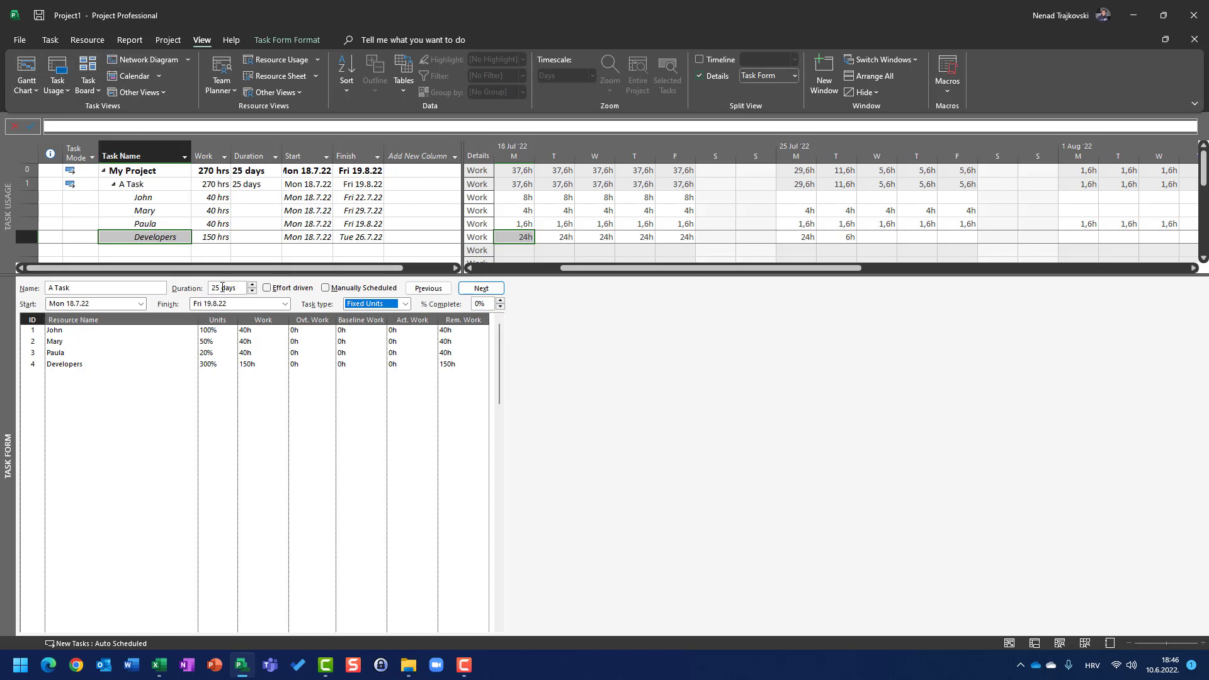
pyautogui.click(19, 39)
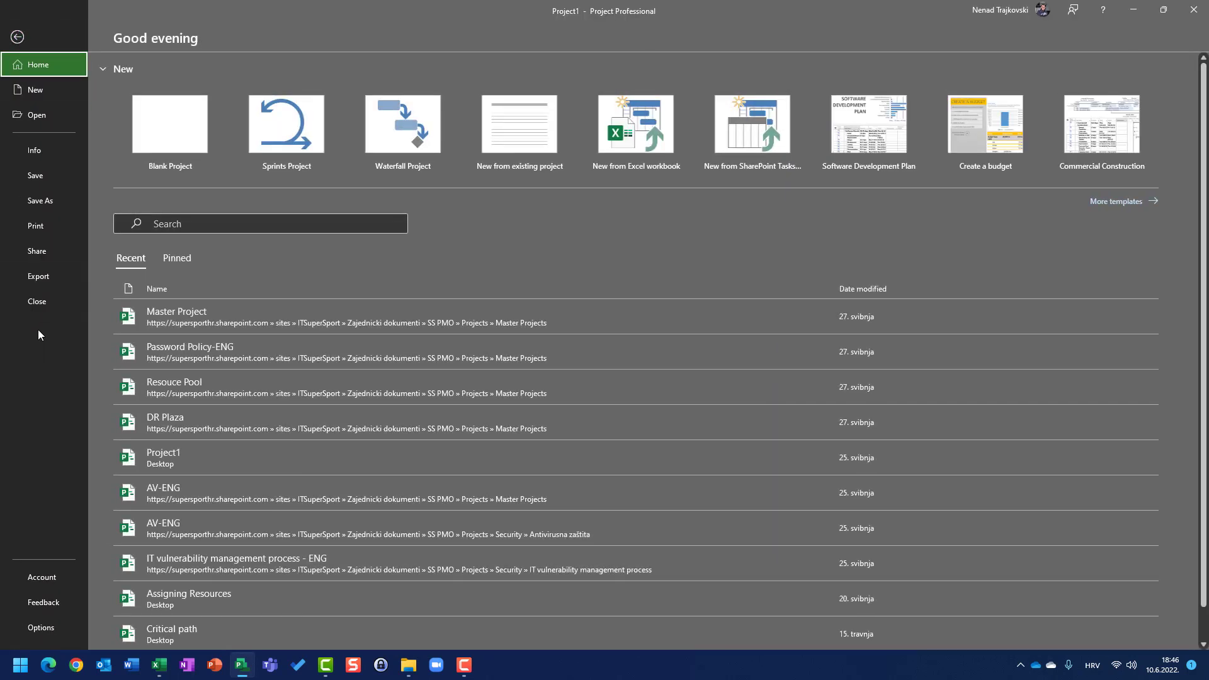
pyautogui.press('Escape')
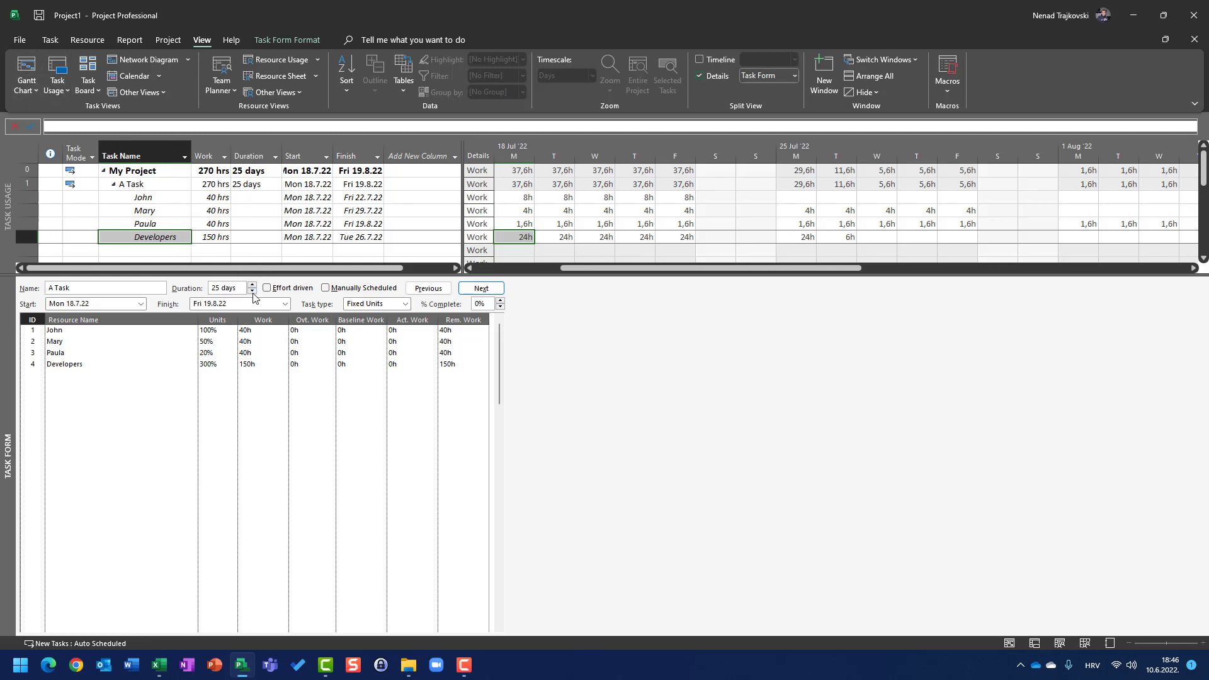
# Step: Delete all four resource assignments from A Task and set its duration to 4 days
pyautogui.moveTo(38, 200); pyautogui.dragTo(47, 236)
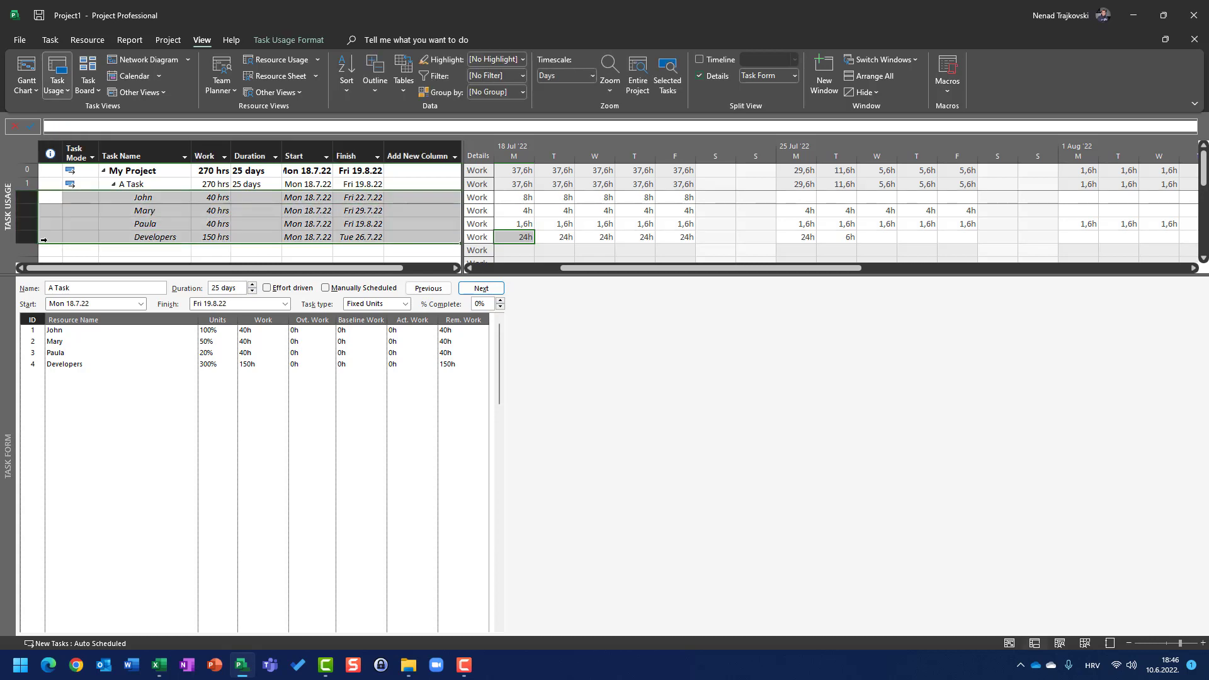
pyautogui.press('Delete')
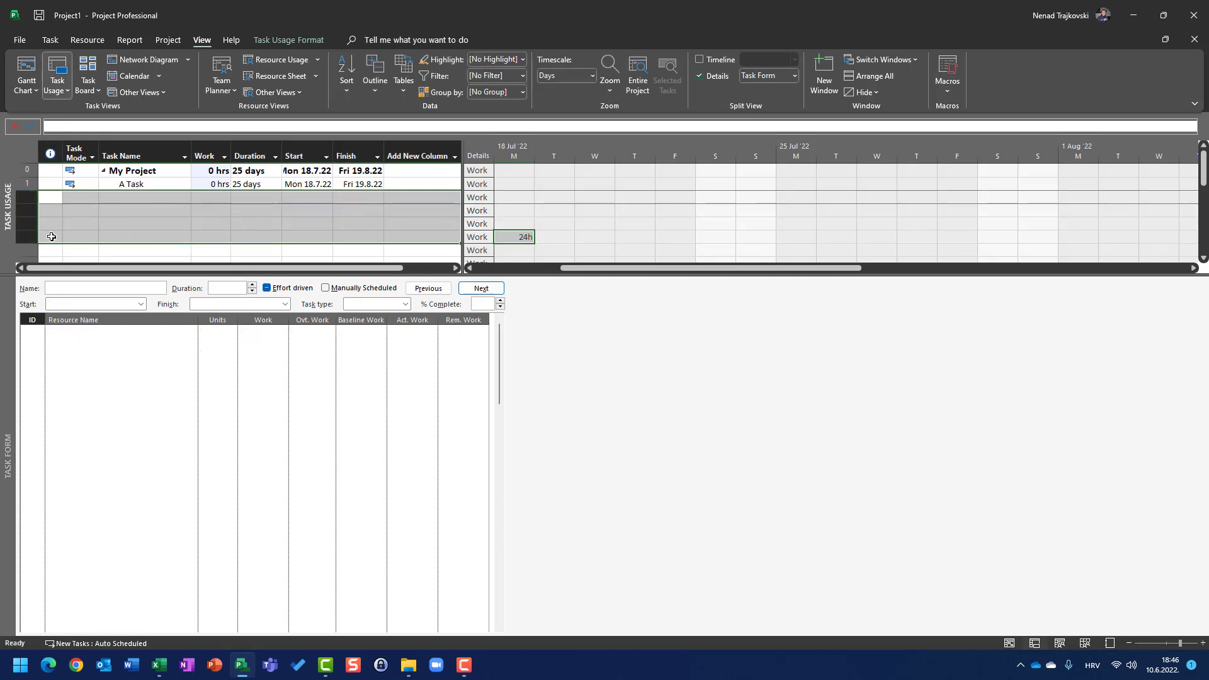
pyautogui.press('Right')
pyautogui.press('Right')
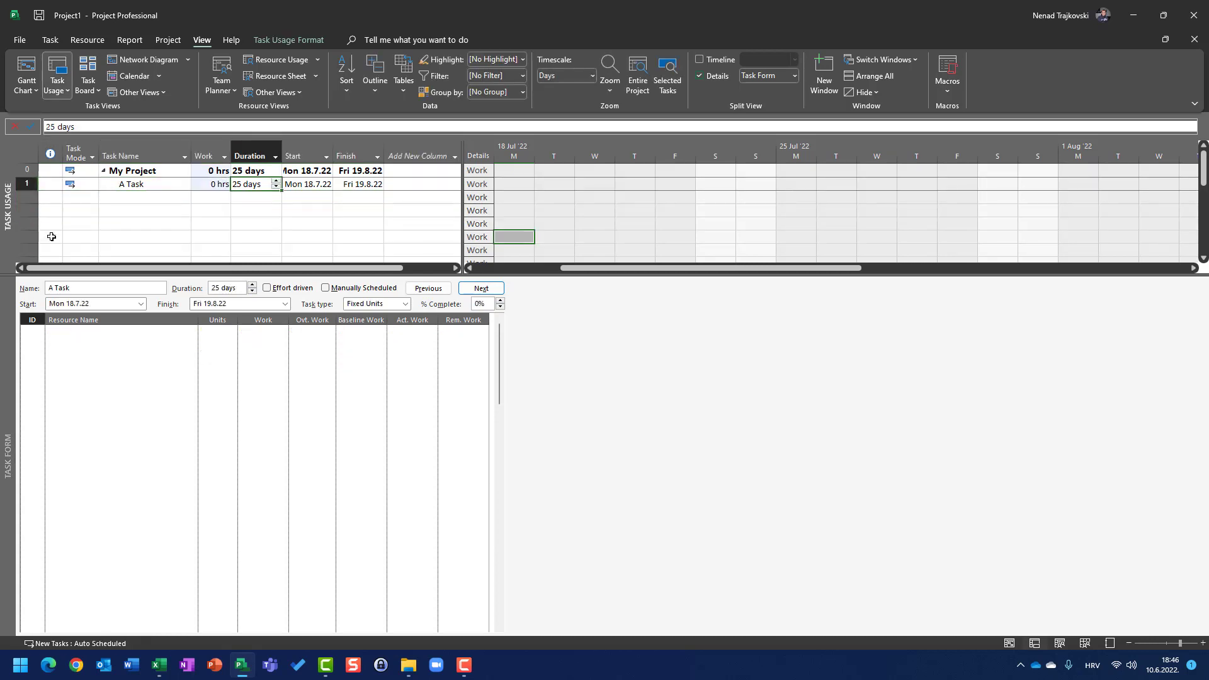
pyautogui.write('4')
pyautogui.press('Return')
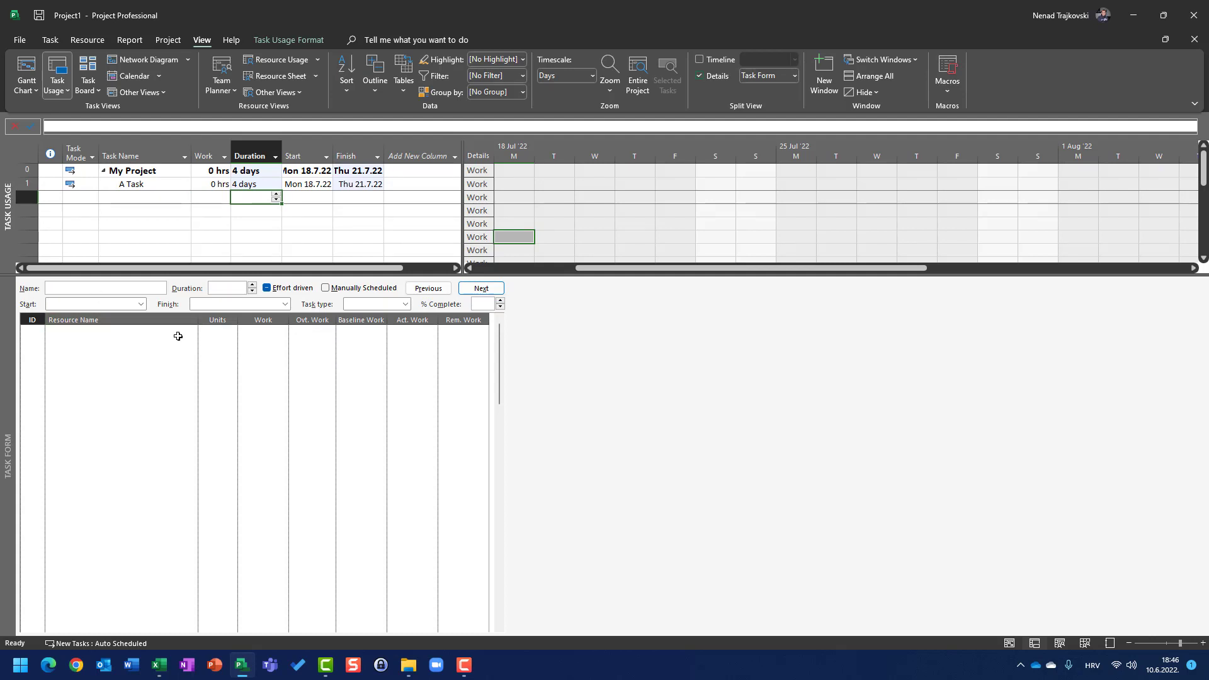
# Step: Assign the first resource in the list to A Task at 100% units
pyautogui.click(145, 185)
pyautogui.click(191, 334)
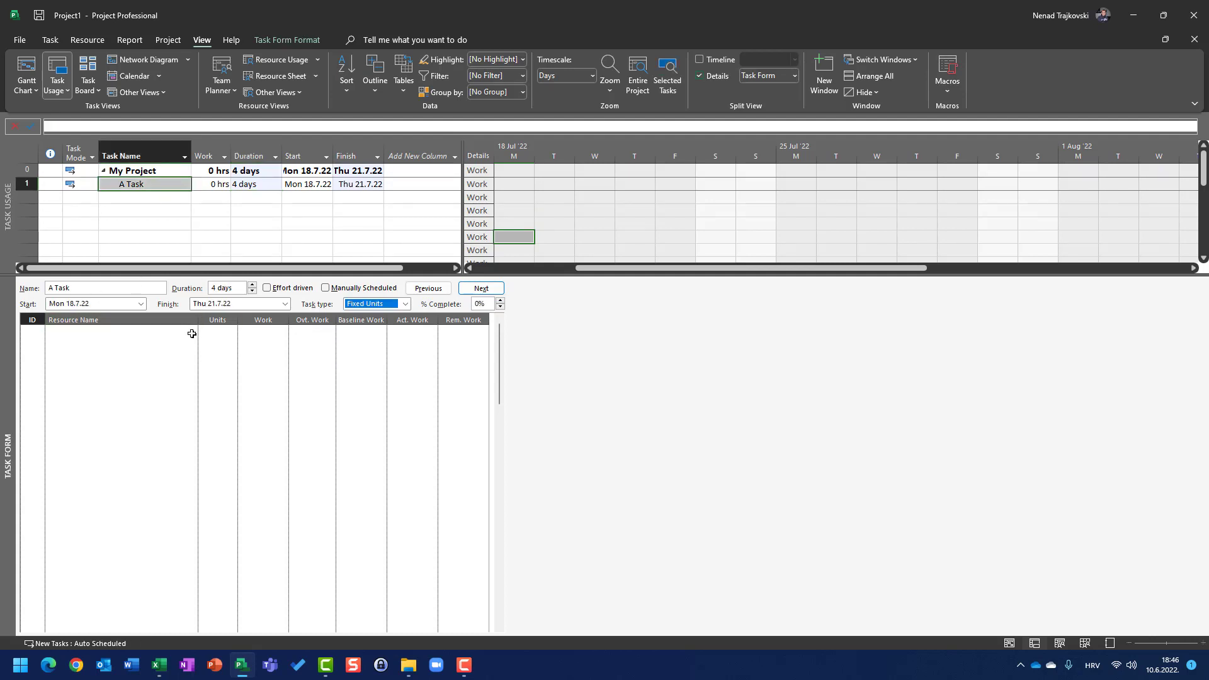
pyautogui.click(191, 334)
pyautogui.click(193, 333)
pyautogui.click(168, 351)
pyautogui.click(220, 337)
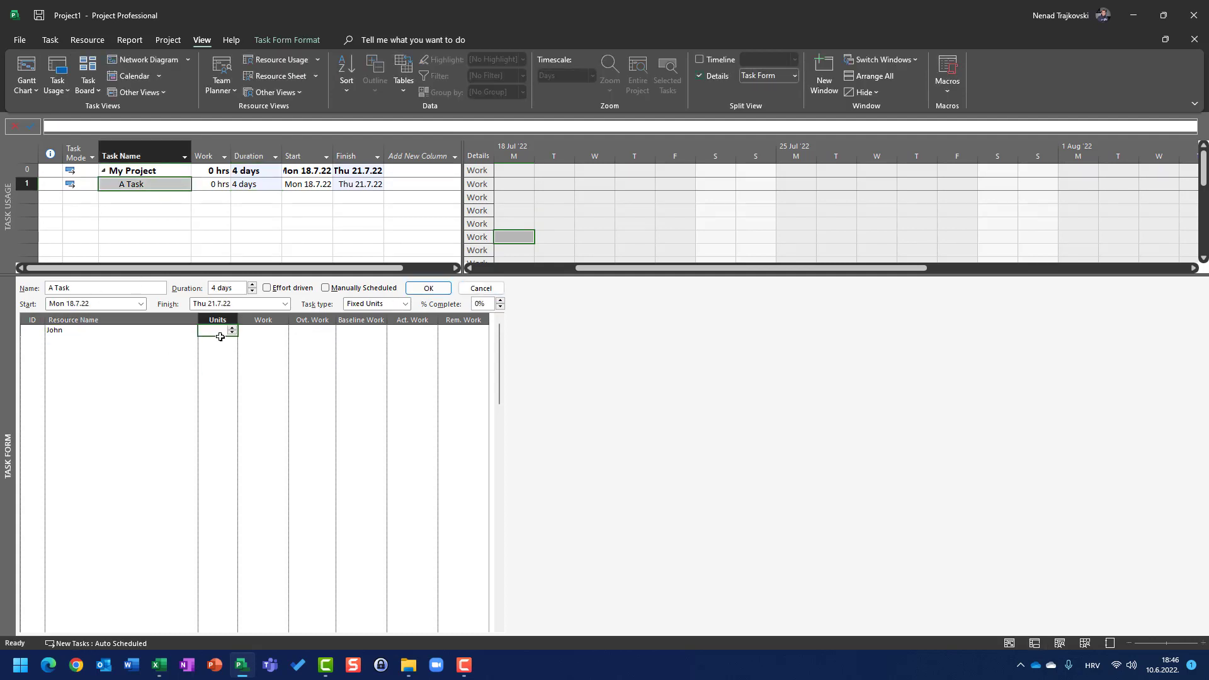
pyautogui.write('100')
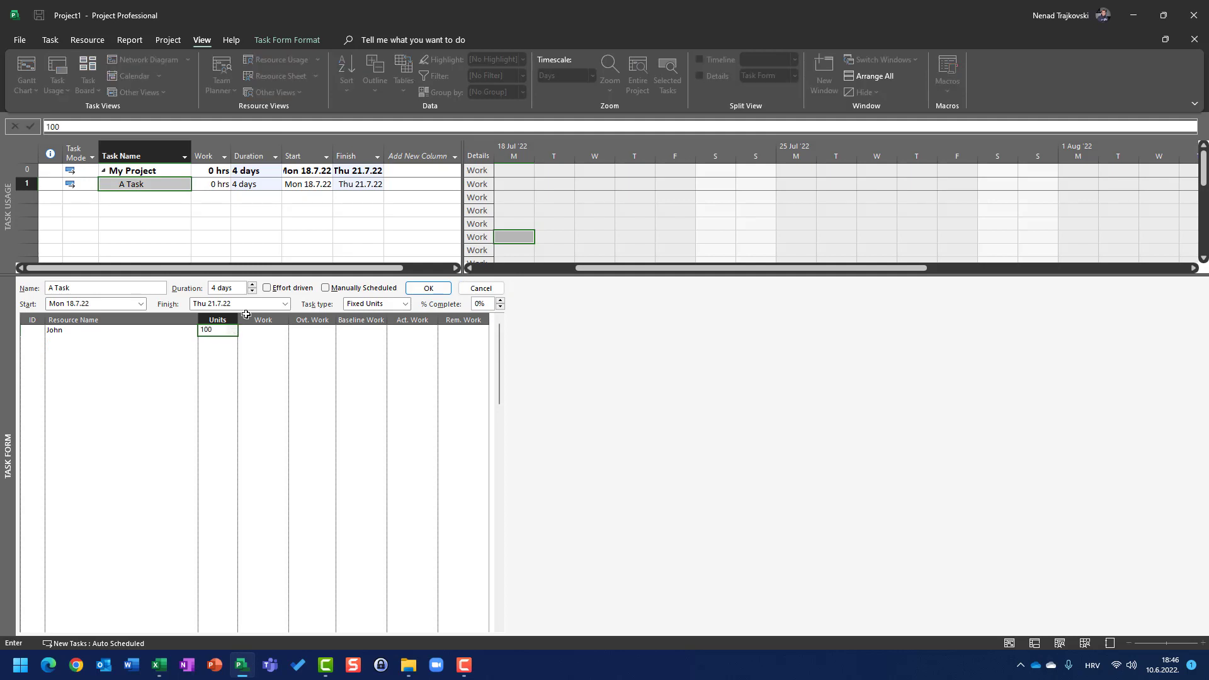
pyautogui.click(427, 289)
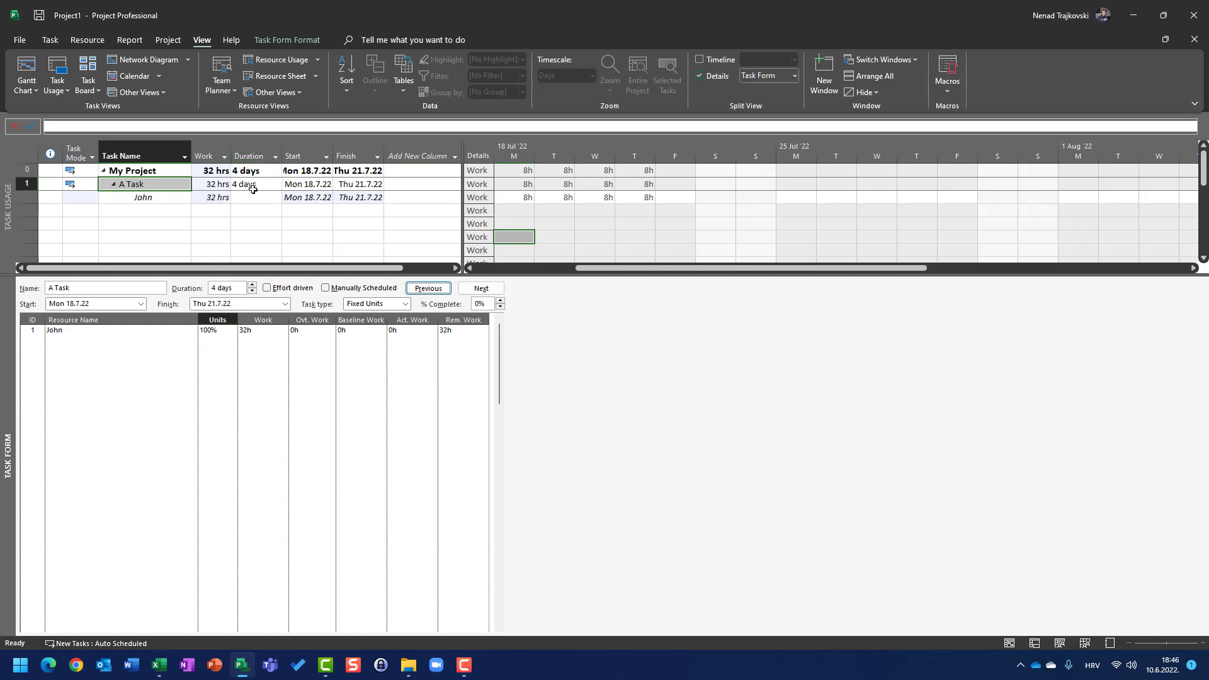
# Step: Review the project's scheduling options, including the default task type, and close them without changes
pyautogui.click(19, 41)
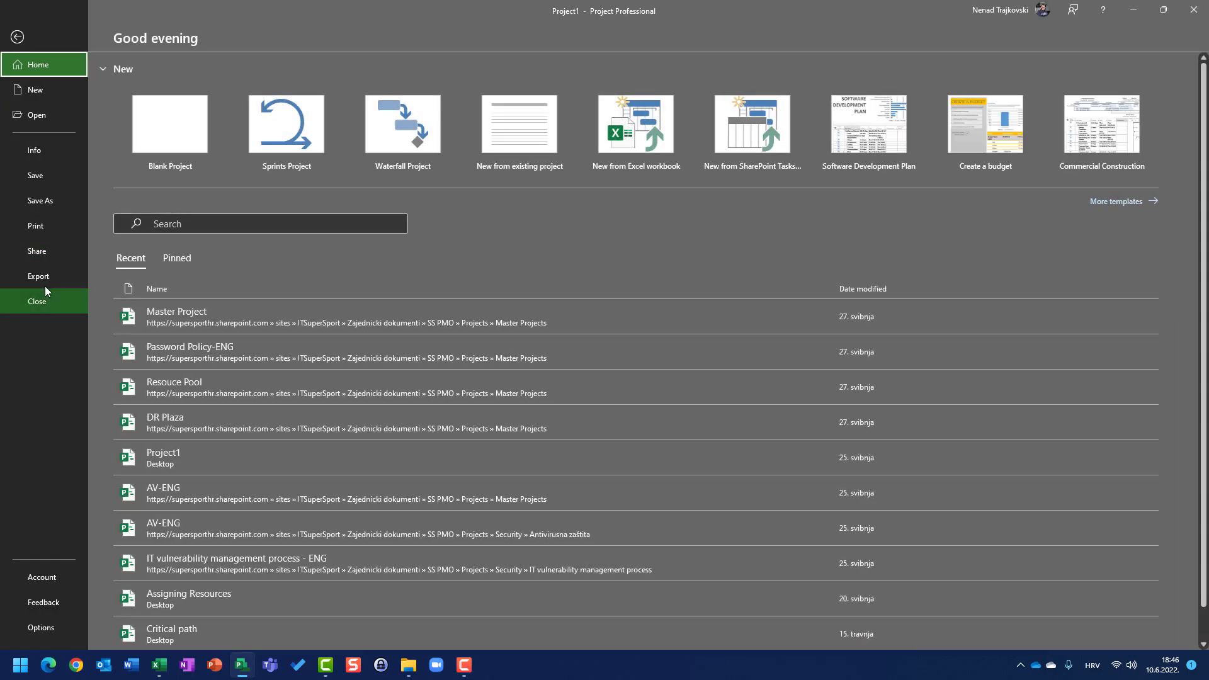
pyautogui.click(42, 627)
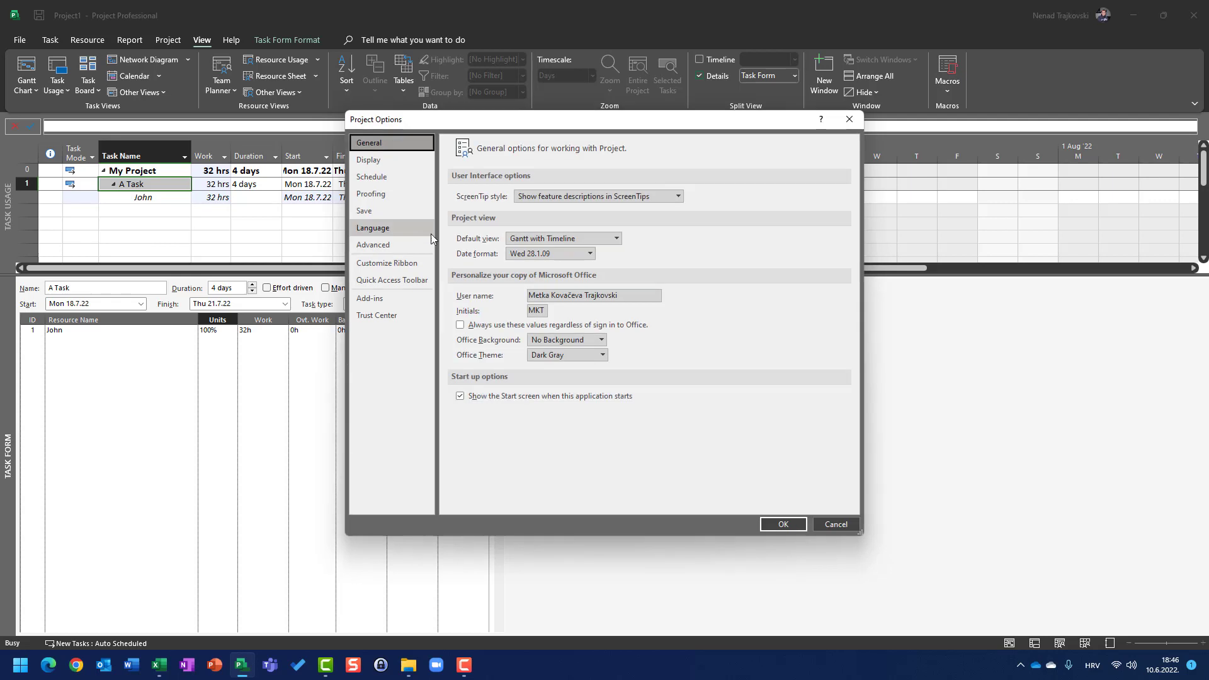
pyautogui.click(393, 181)
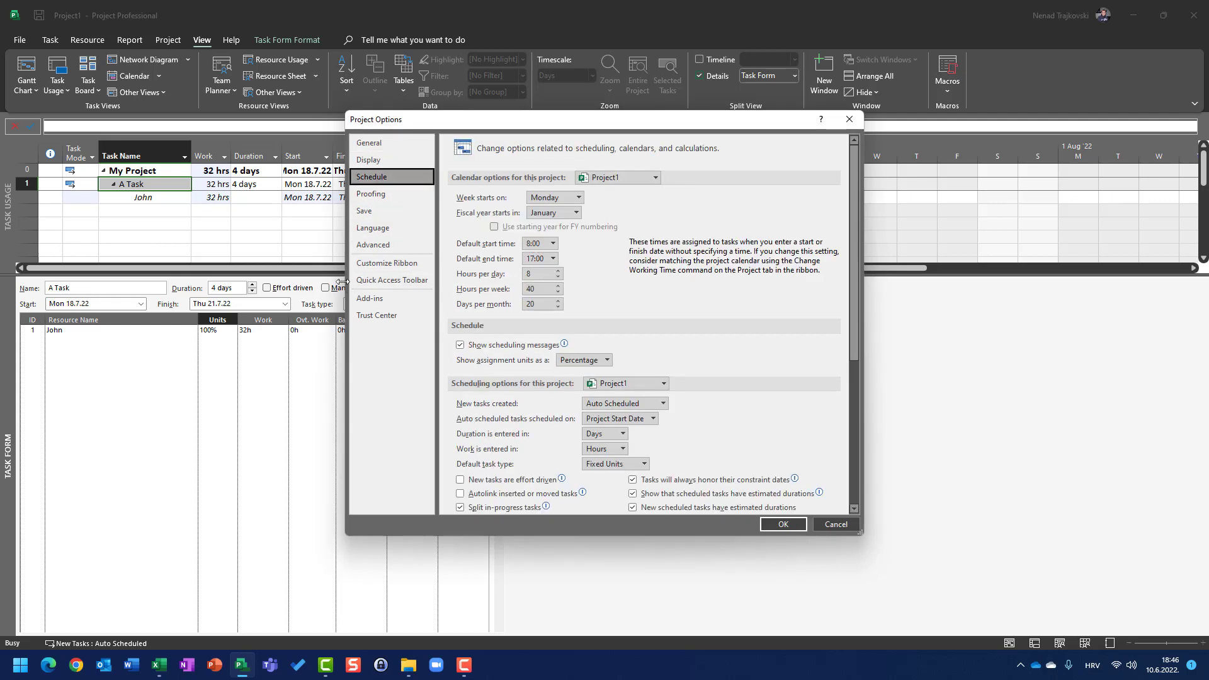
pyautogui.press('Escape')
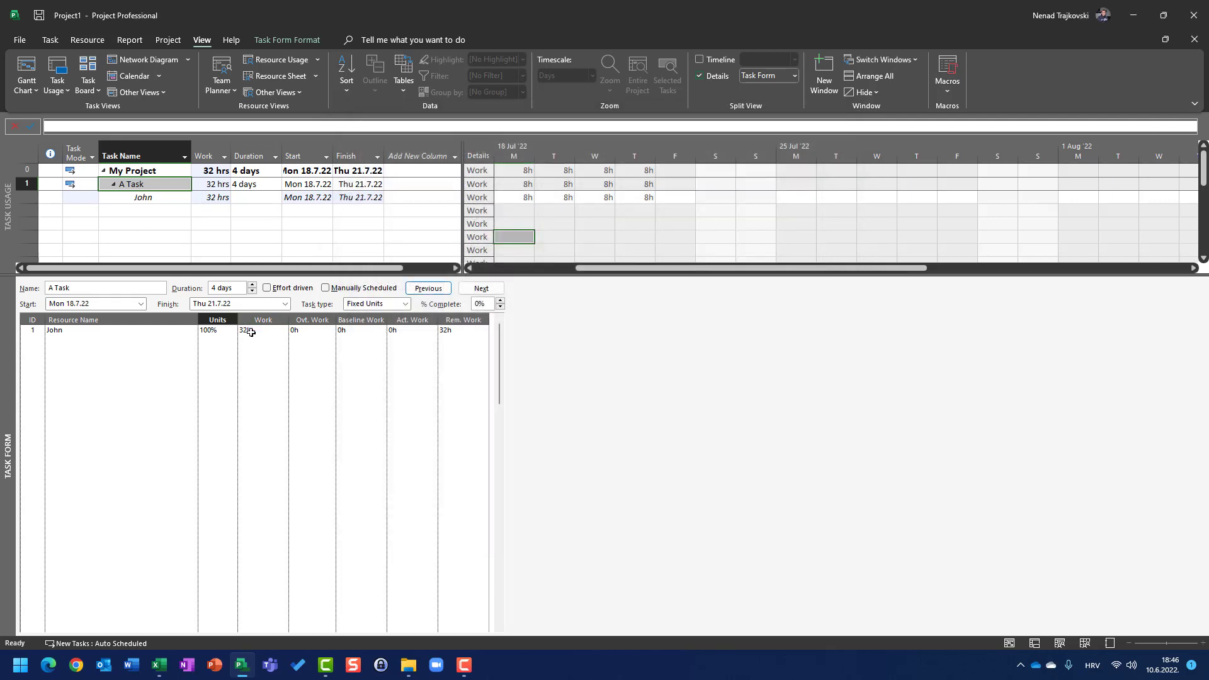
# Step: Set the assigned resource's units on A Task to 50%
pyautogui.click(219, 331)
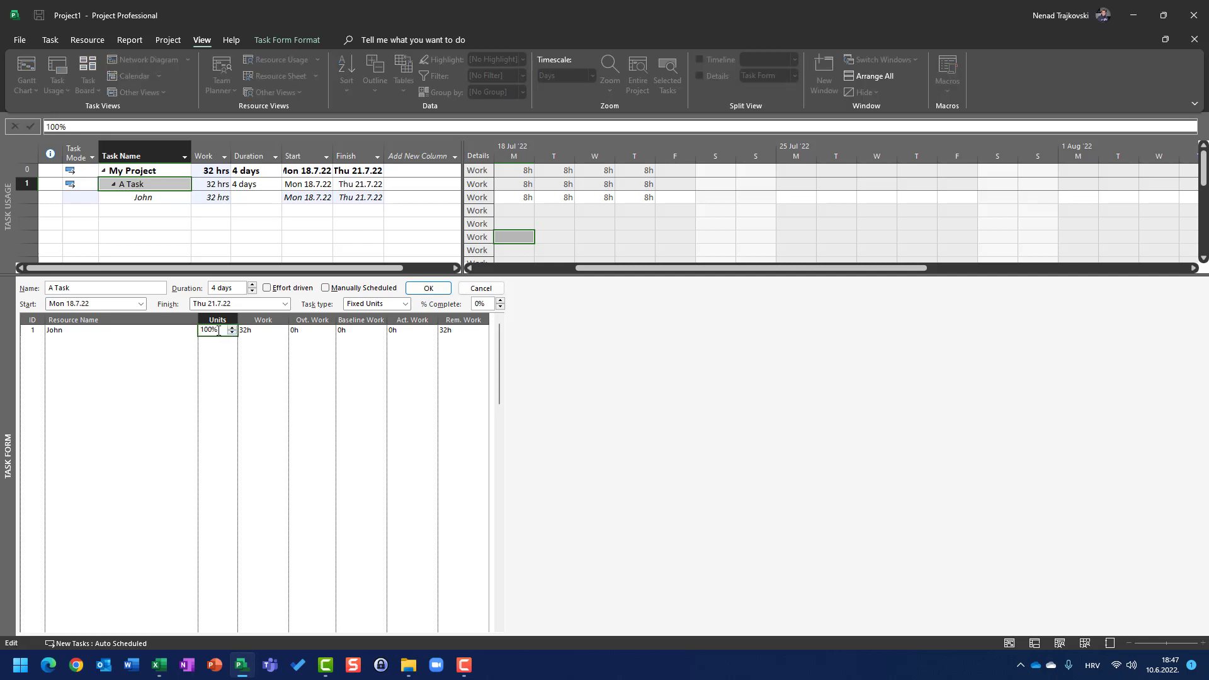
pyautogui.doubleClick(219, 330)
pyautogui.write('50')
pyautogui.click(428, 293)
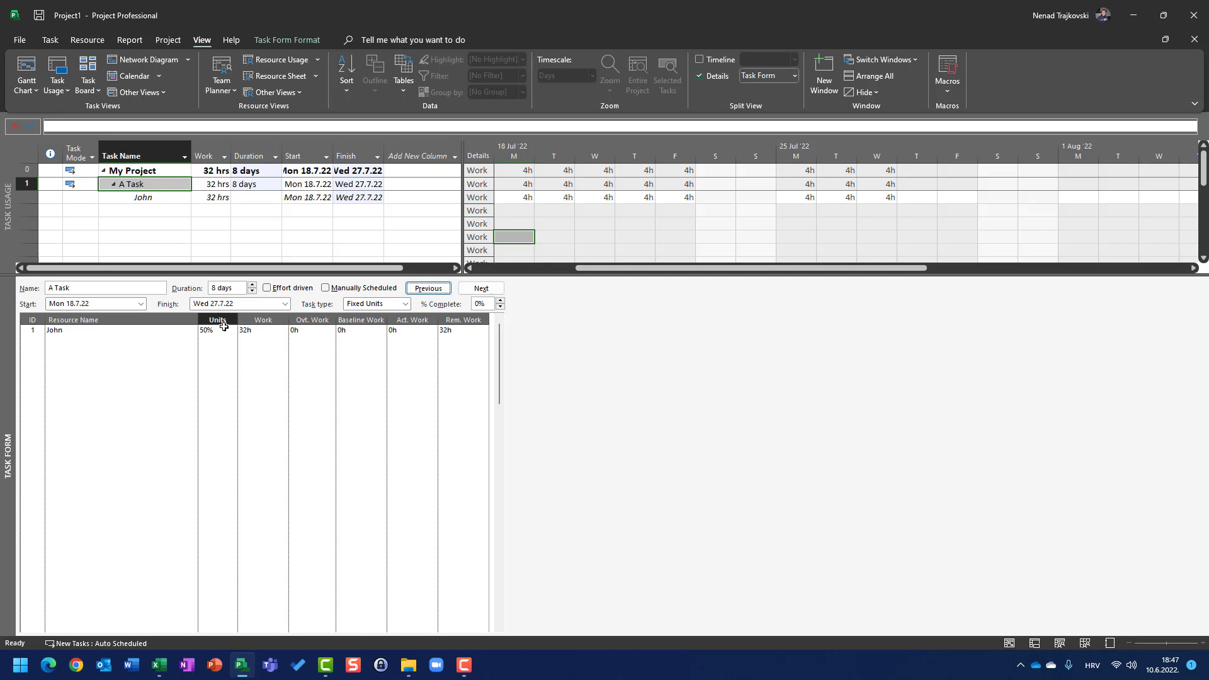
# Step: Delete the resource assignment from A Task and set the task's duration to 4 days
pyautogui.click(222, 287)
pyautogui.click(31, 197)
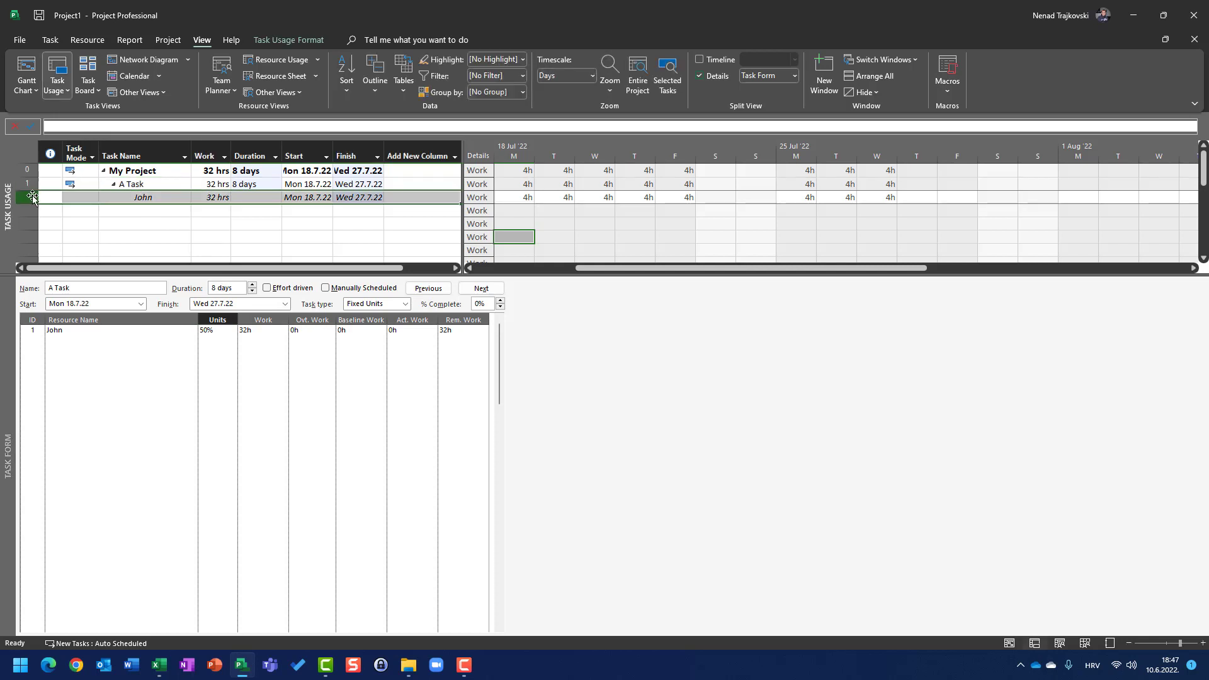
pyautogui.press('Delete')
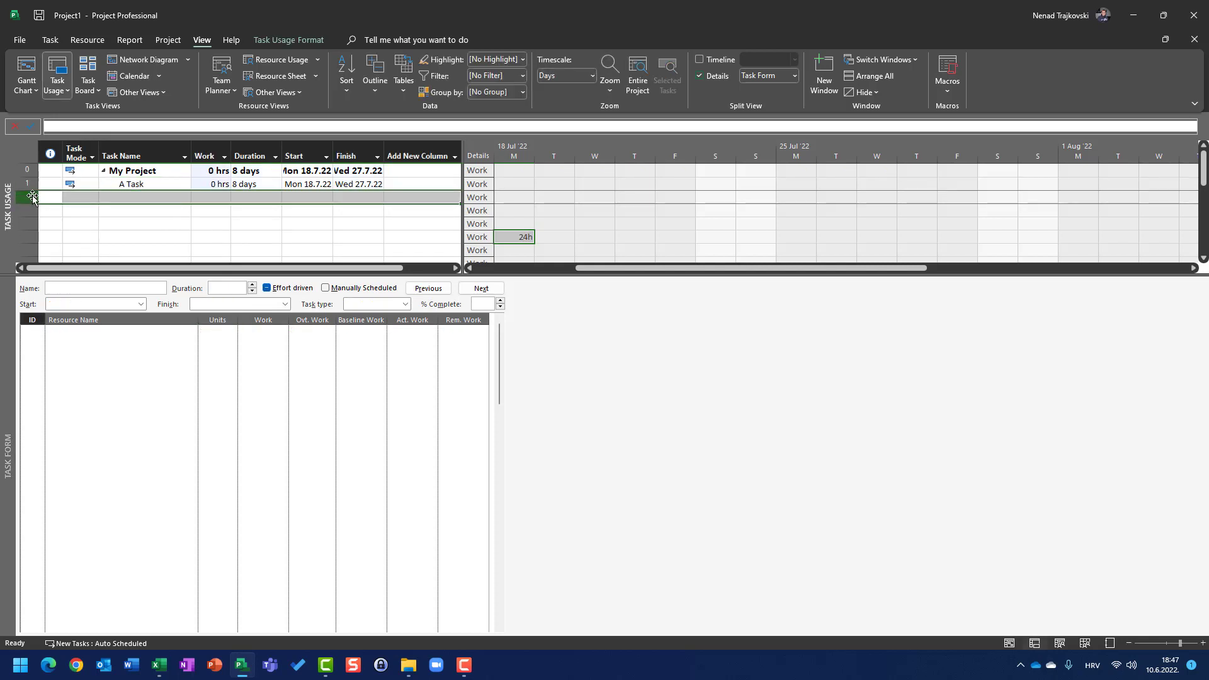
pyautogui.click(163, 185)
pyautogui.click(231, 287)
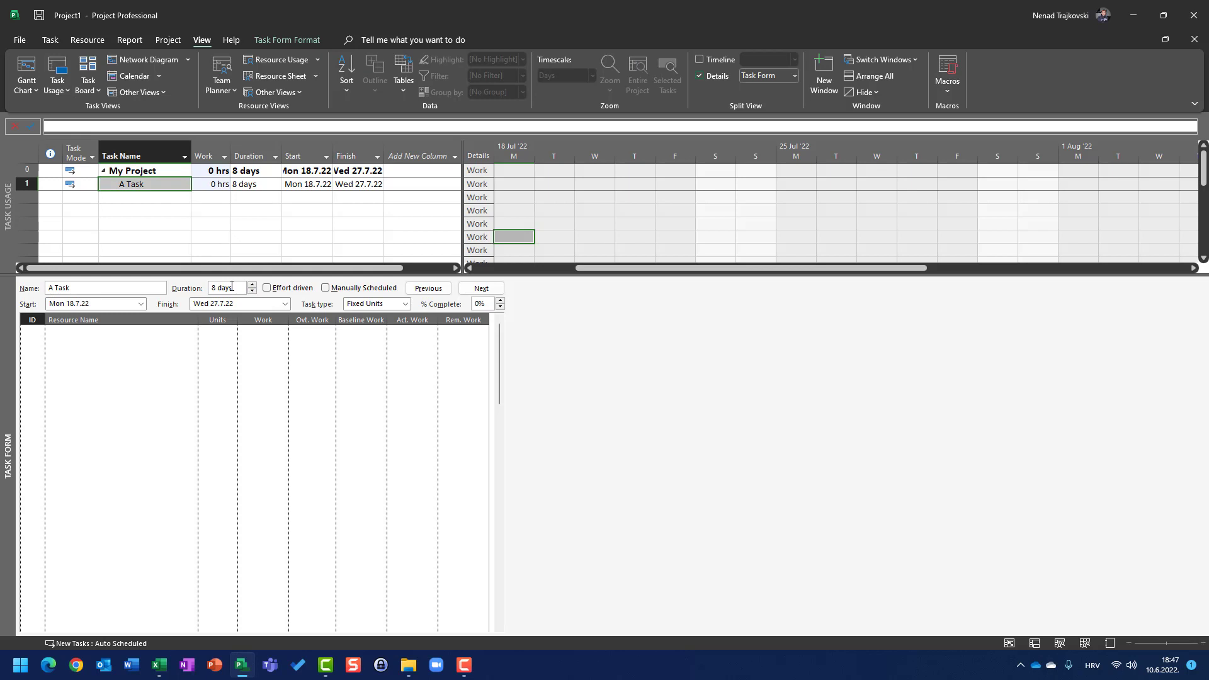
pyautogui.write('4')
pyautogui.click(418, 292)
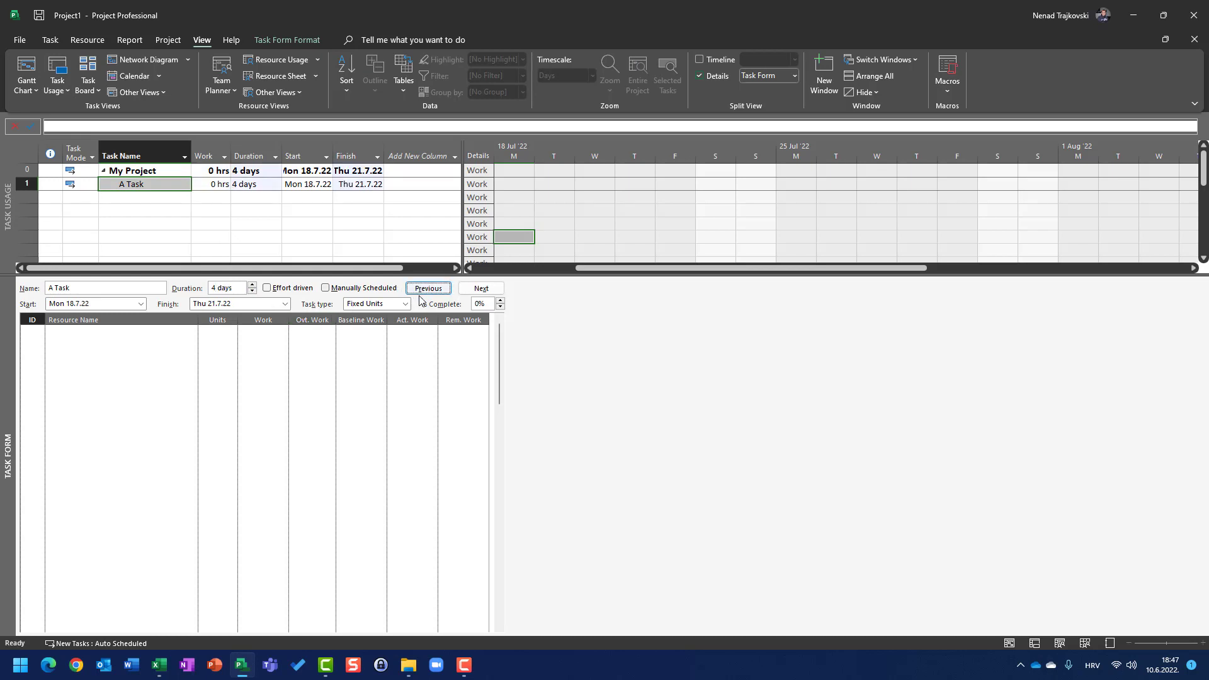
# Step: Assign the first resource in the list to A Task at 200% units
pyautogui.click(164, 332)
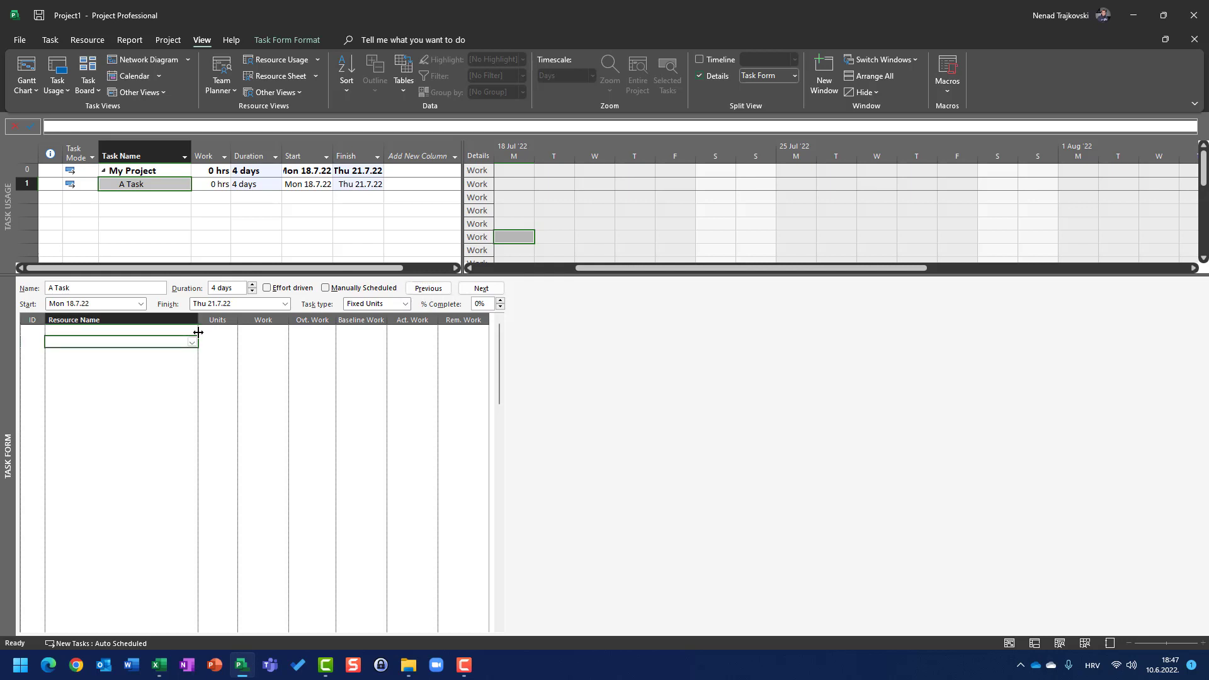
pyautogui.click(194, 332)
pyautogui.click(192, 331)
pyautogui.click(172, 348)
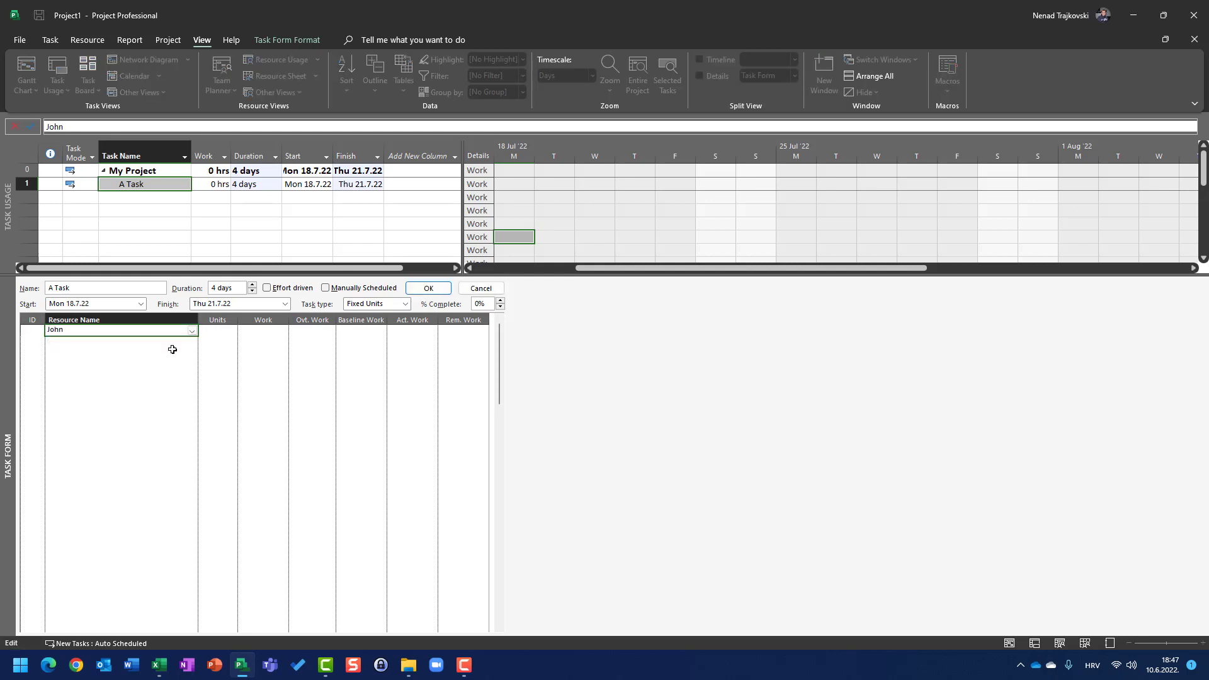
pyautogui.click(222, 336)
pyautogui.write('200')
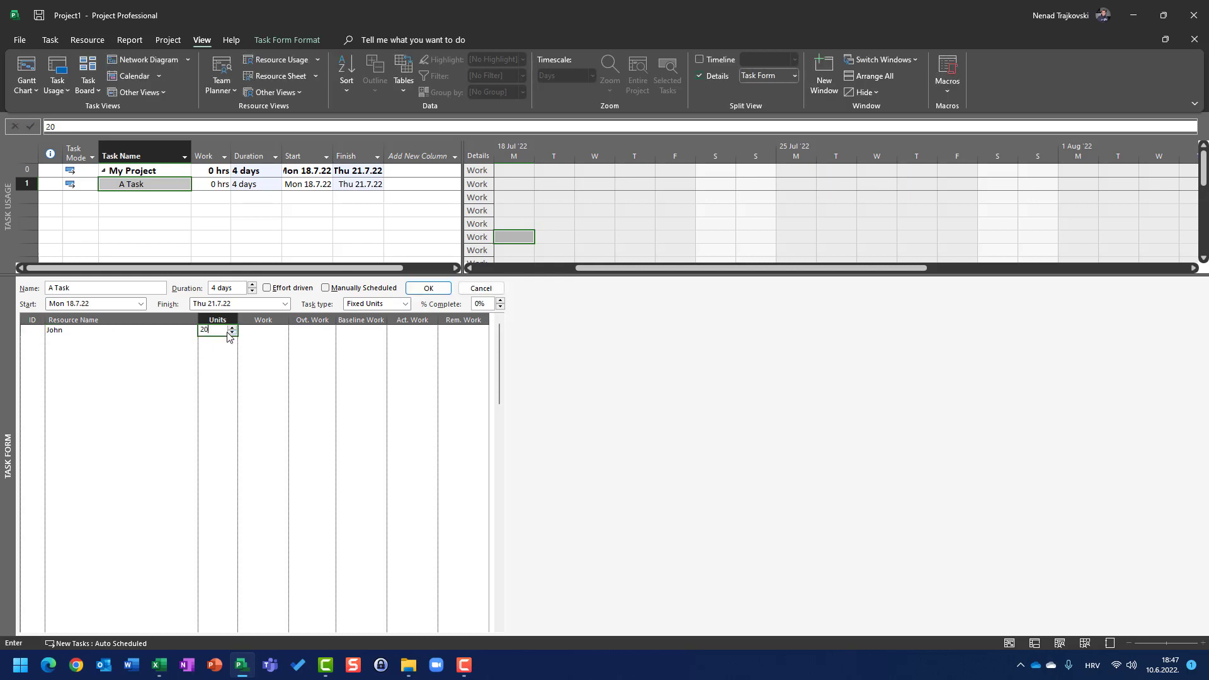
pyautogui.click(428, 291)
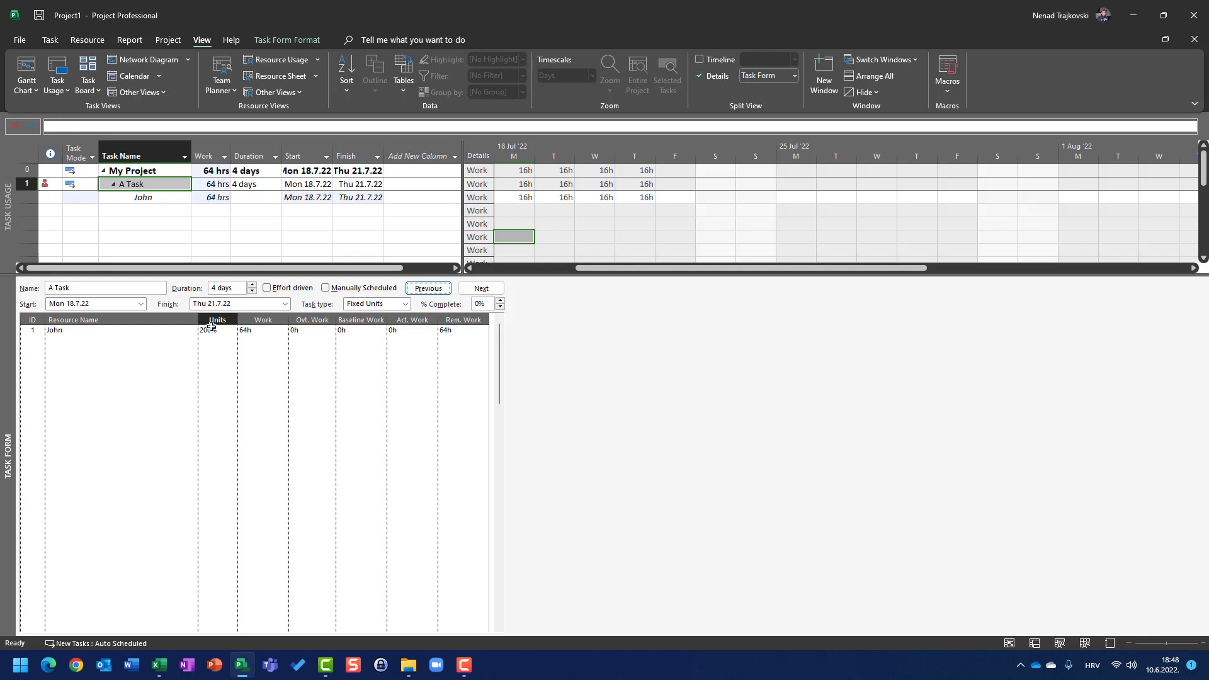
# Step: Review the task types offered for A Task and leave it as Fixed Units
pyautogui.click(385, 304)
pyautogui.click(385, 311)
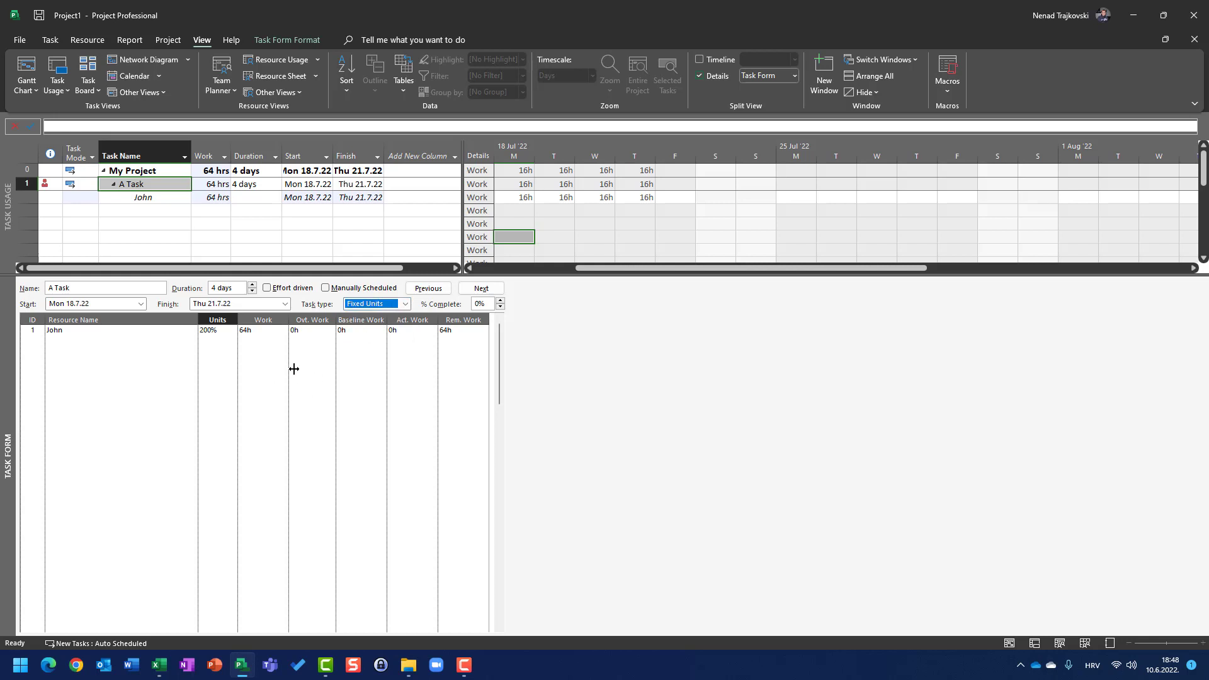
pyautogui.click(364, 307)
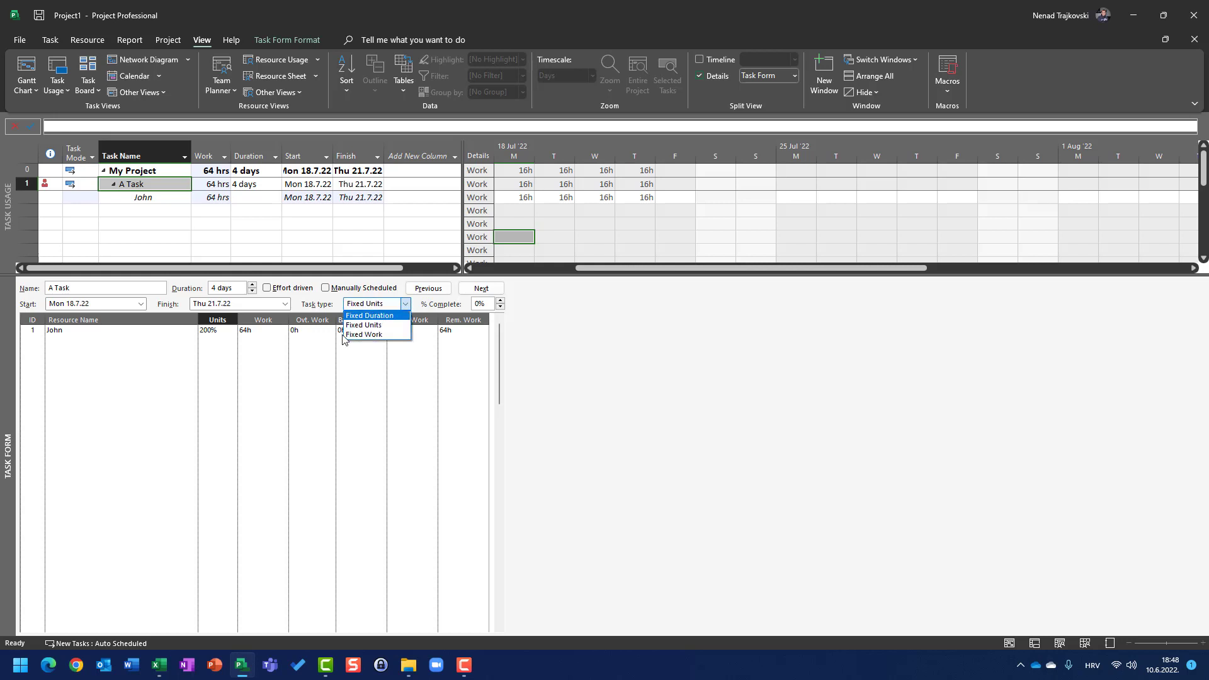
pyautogui.press('Escape')
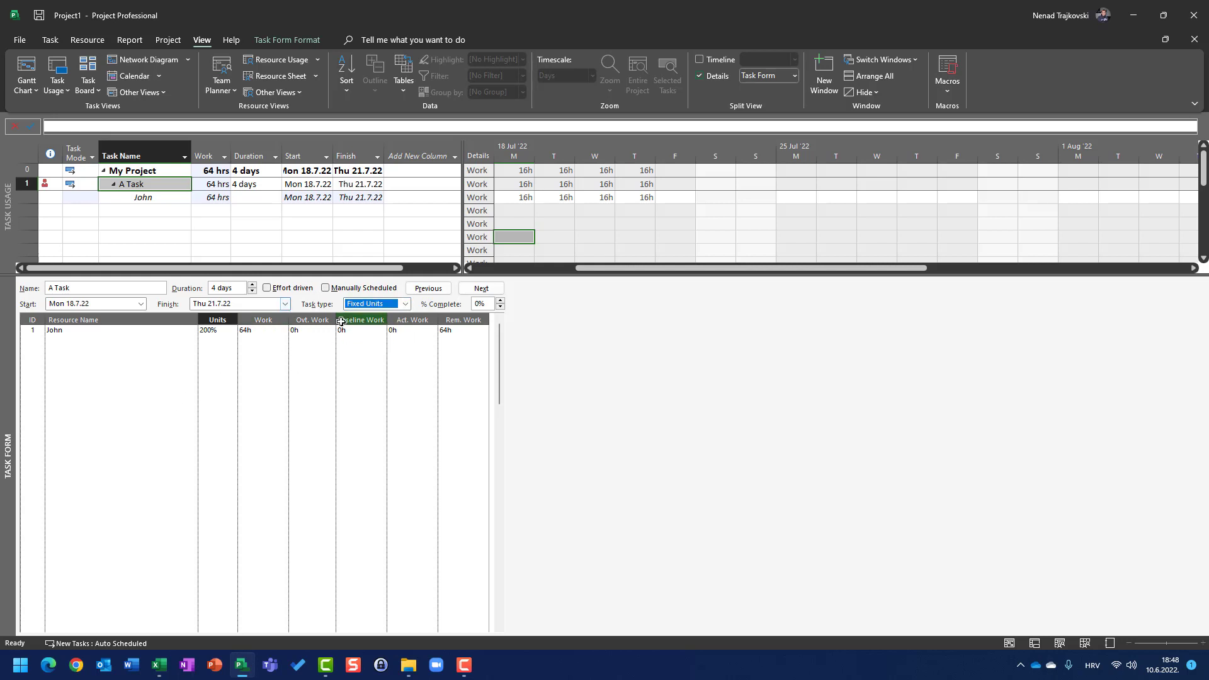